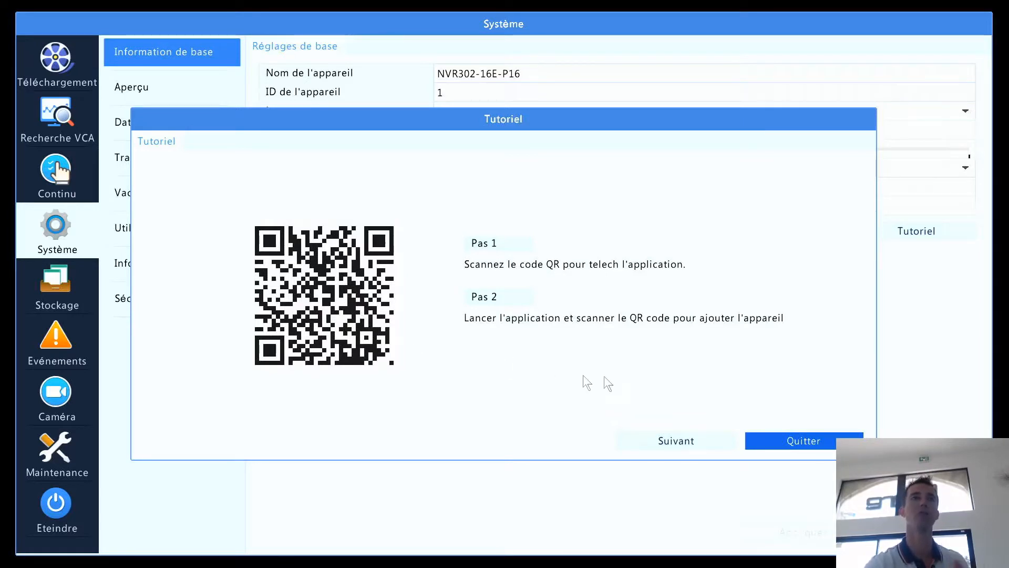
- Advance the setup wizard through the date and time and TCP/IP pages to the recording schedule, leaving DHCP disabled
{"action": "left_click", "coordinate": [663, 440]}
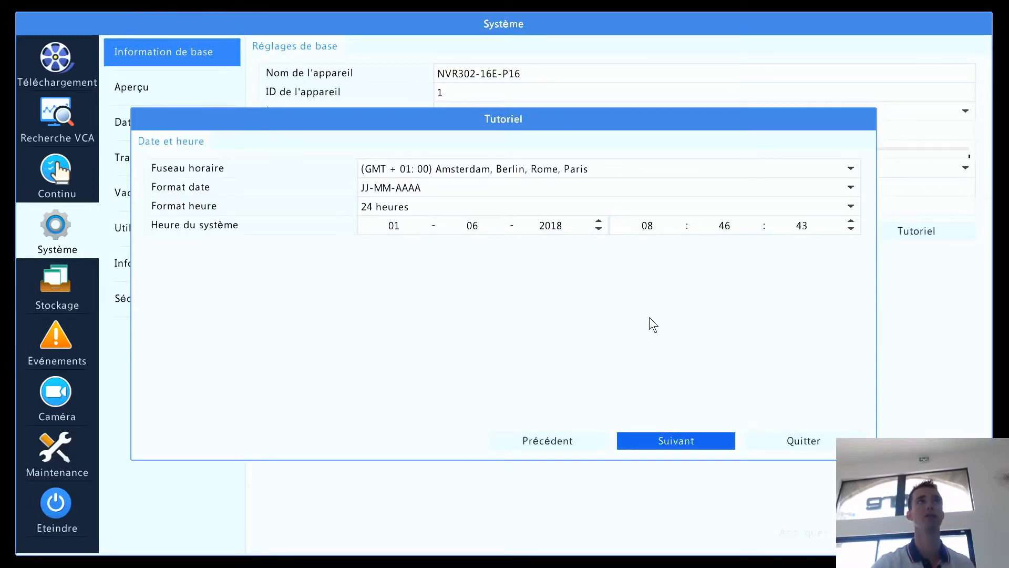
{"action": "left_click", "coordinate": [665, 439]}
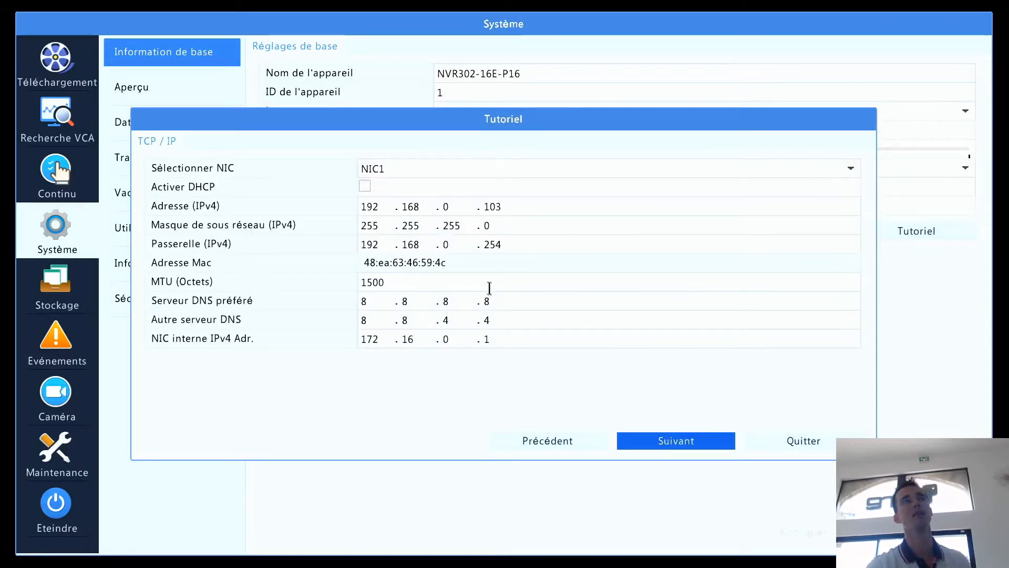
{"action": "left_click", "coordinate": [367, 189]}
{"action": "left_click", "coordinate": [367, 191]}
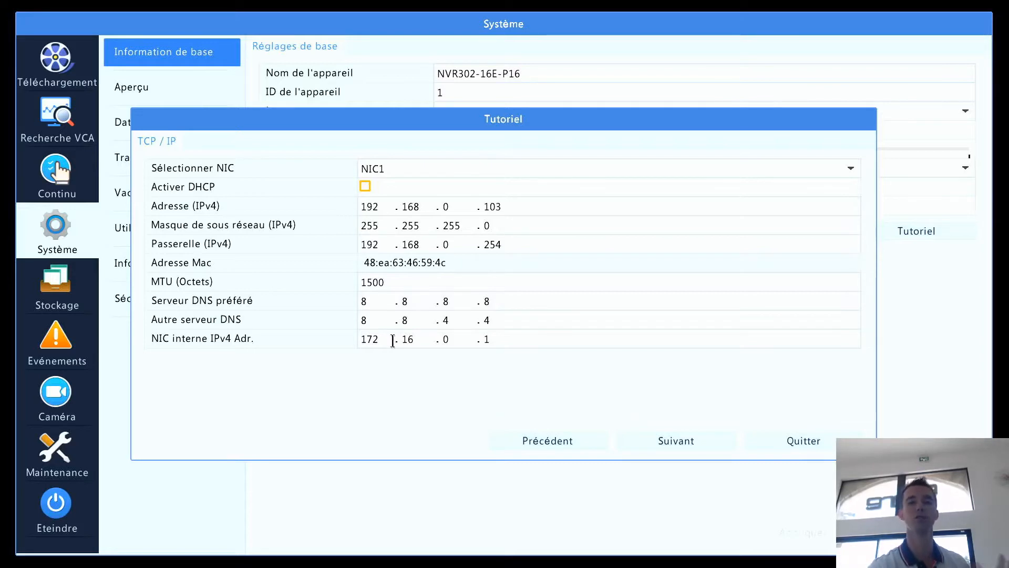
{"action": "left_click", "coordinate": [708, 439]}
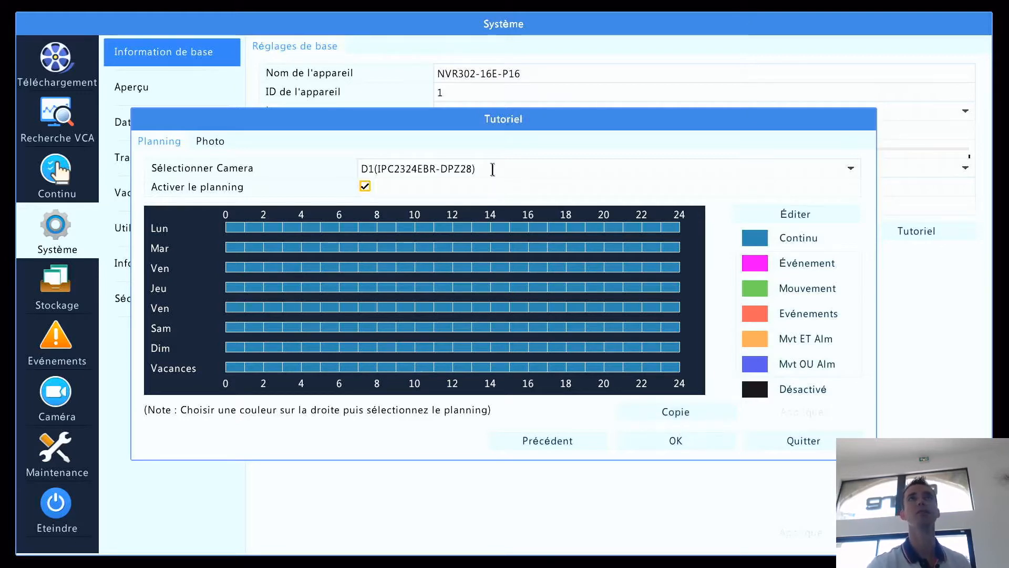
- Schedule camera D1 for motion recording from 0 to 8 and 20 to 24 Monday to Saturday, and all day Sunday and holidays, and apply it
{"action": "left_click", "coordinate": [712, 169]}
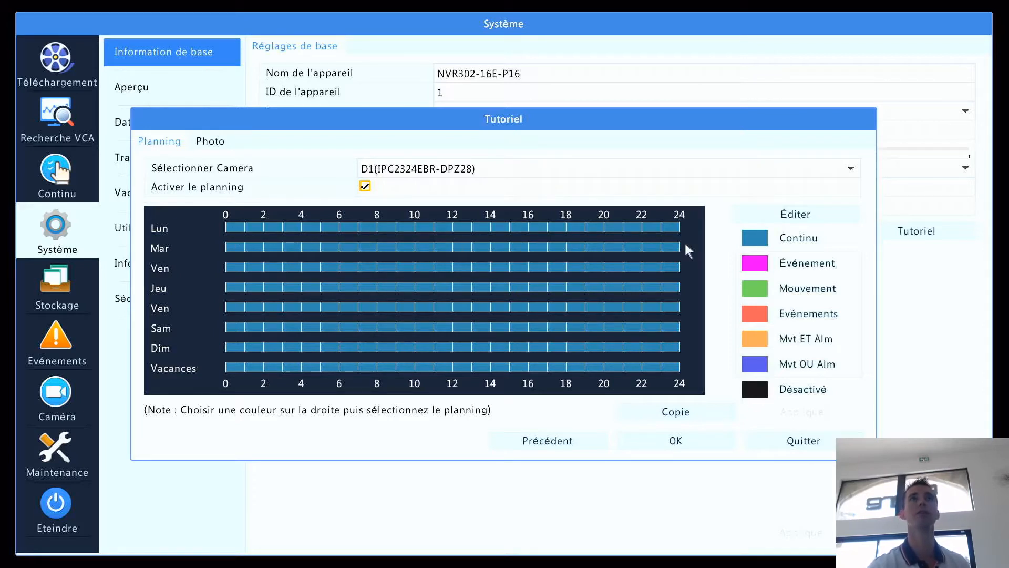
{"action": "left_click", "coordinate": [796, 261]}
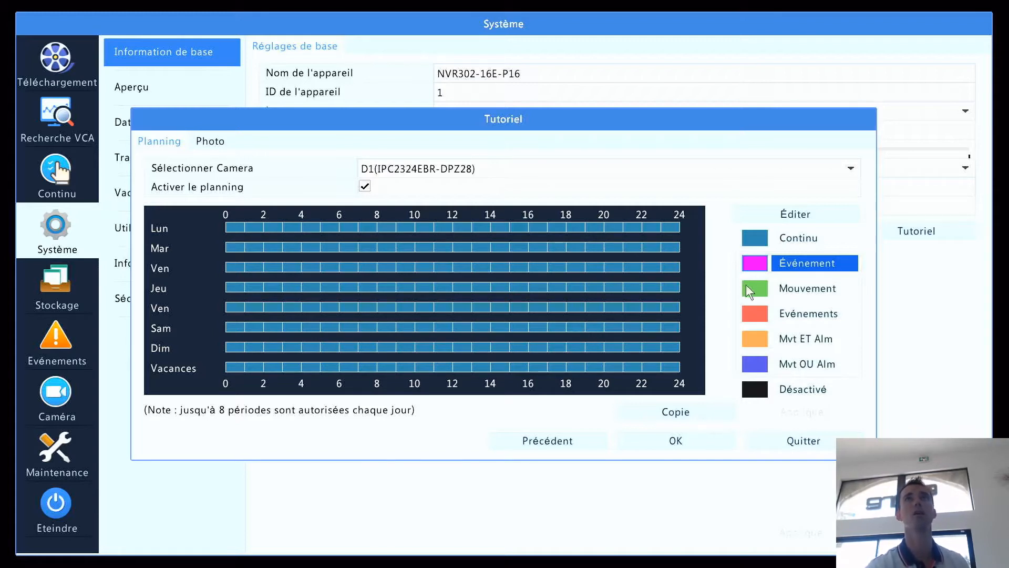
{"action": "left_click", "coordinate": [760, 287]}
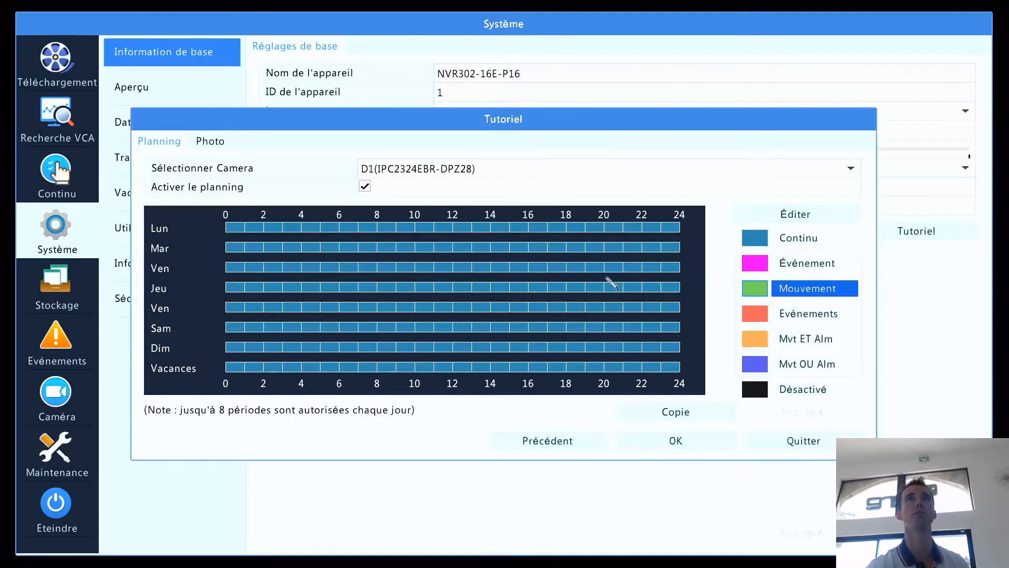
{"action": "left_click_drag", "start_coordinate": [233, 228], "coordinate": [369, 348]}
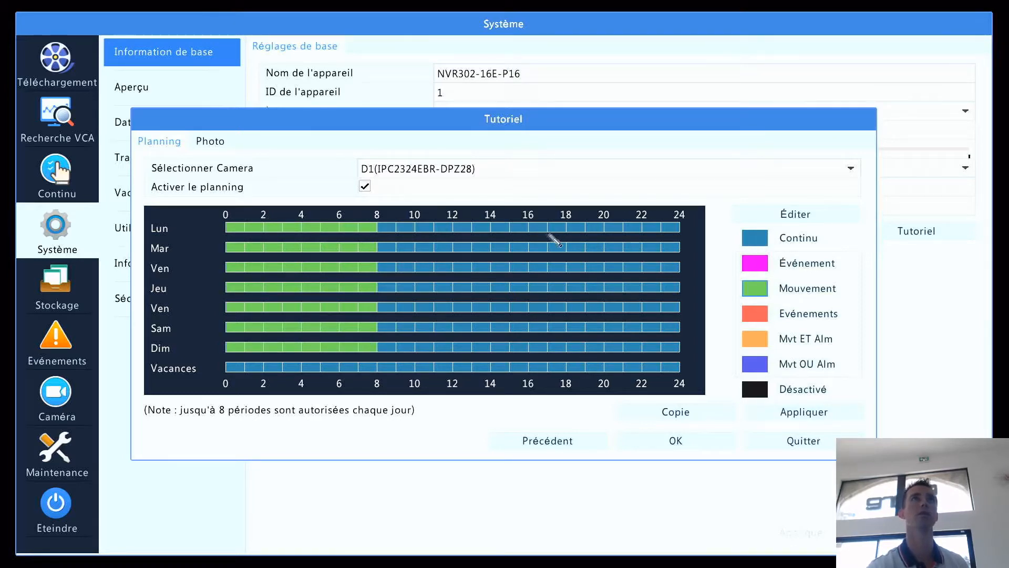
{"action": "mouse_move", "coordinate": [605, 228]}
{"action": "left_mouse_down"}
{"action": "mouse_move", "coordinate": [677, 362]}
{"action": "mouse_move", "coordinate": [678, 335]}
{"action": "mouse_move", "coordinate": [376, 351]}
{"action": "left_mouse_up"}
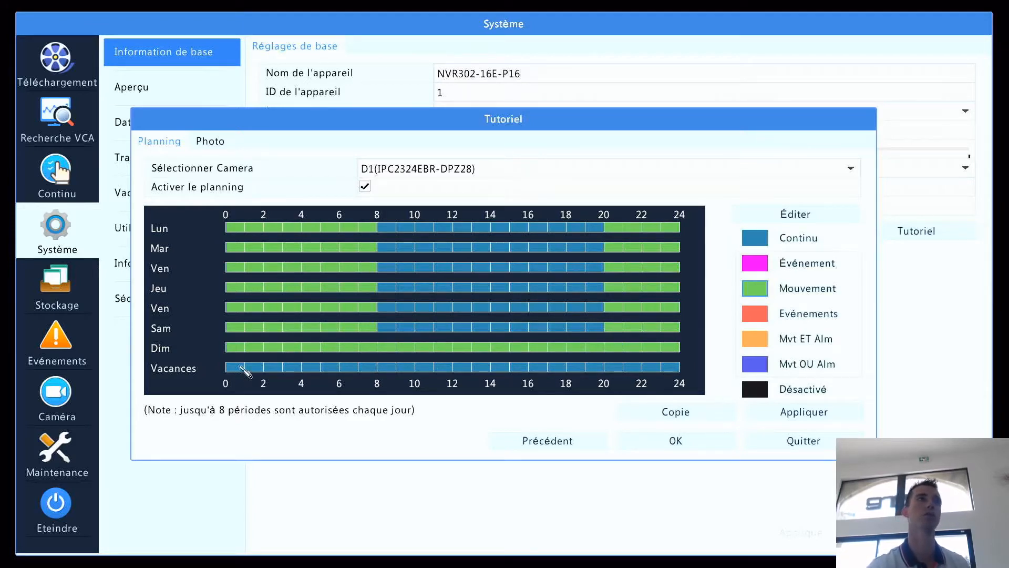
{"action": "left_click_drag", "start_coordinate": [243, 369], "coordinate": [679, 377]}
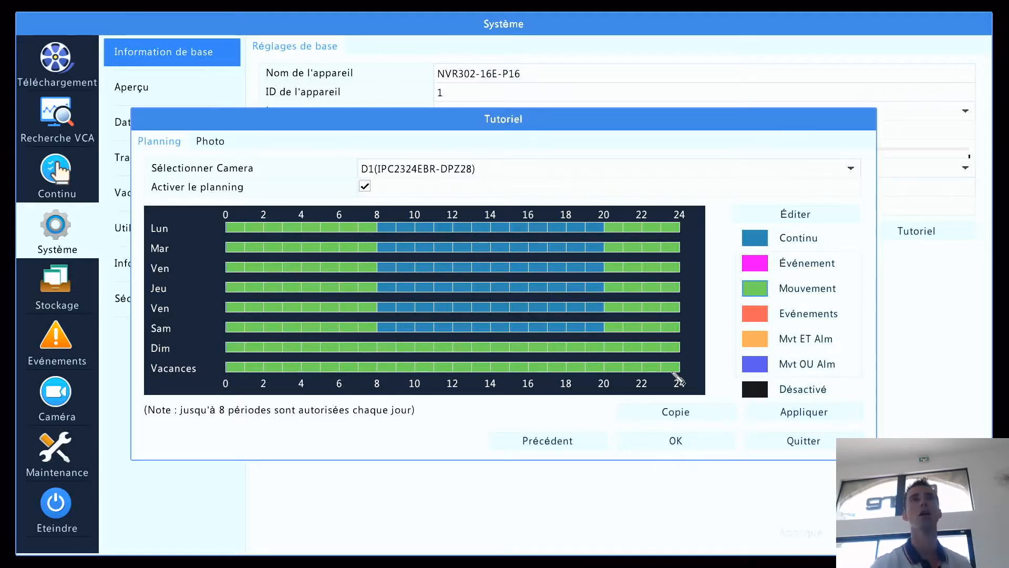
{"action": "left_click", "coordinate": [806, 412]}
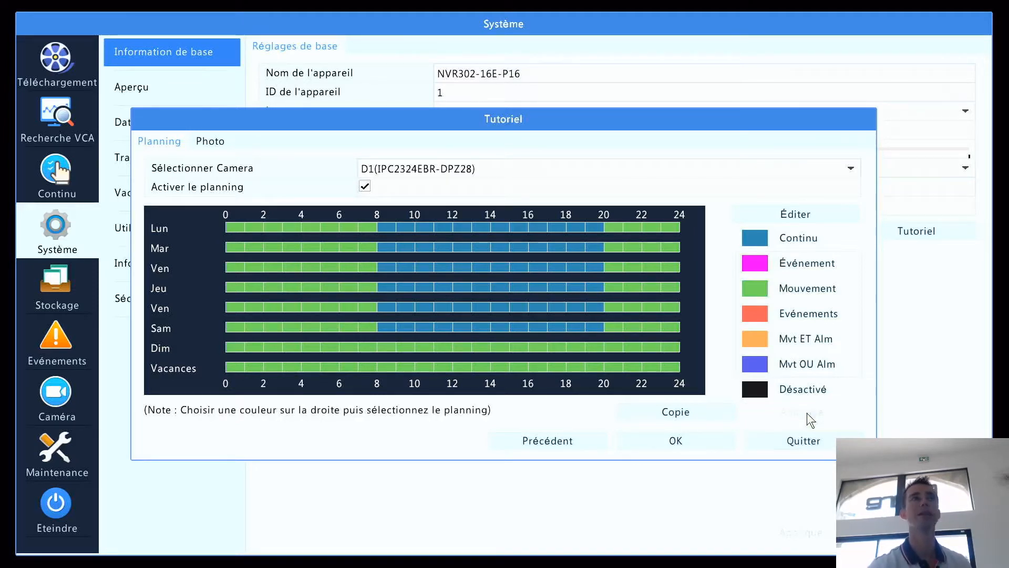
- Copy camera D1's recording schedule to all other cameras, D2 to D16
{"action": "left_click", "coordinate": [710, 411]}
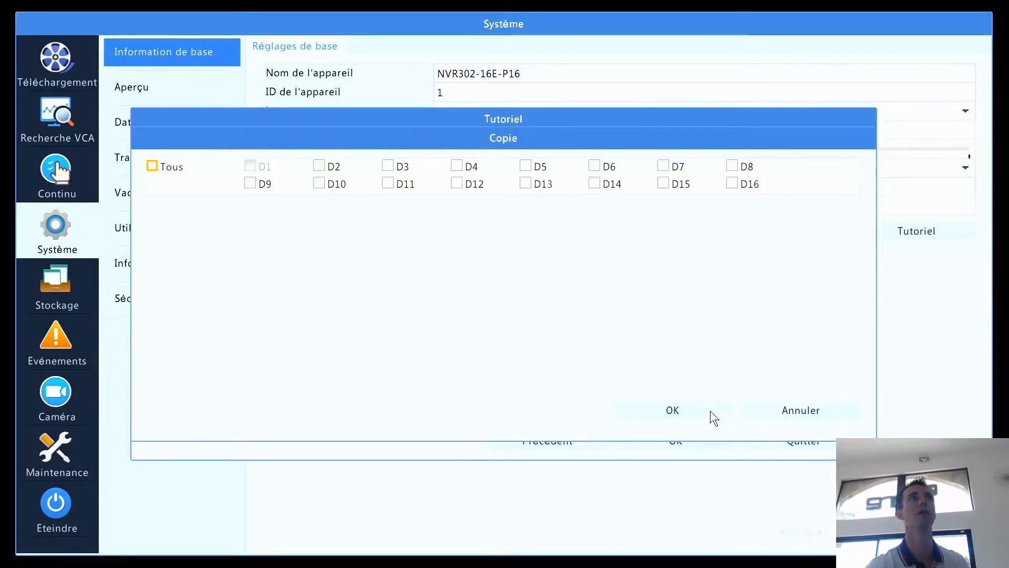
{"action": "left_click", "coordinate": [153, 166]}
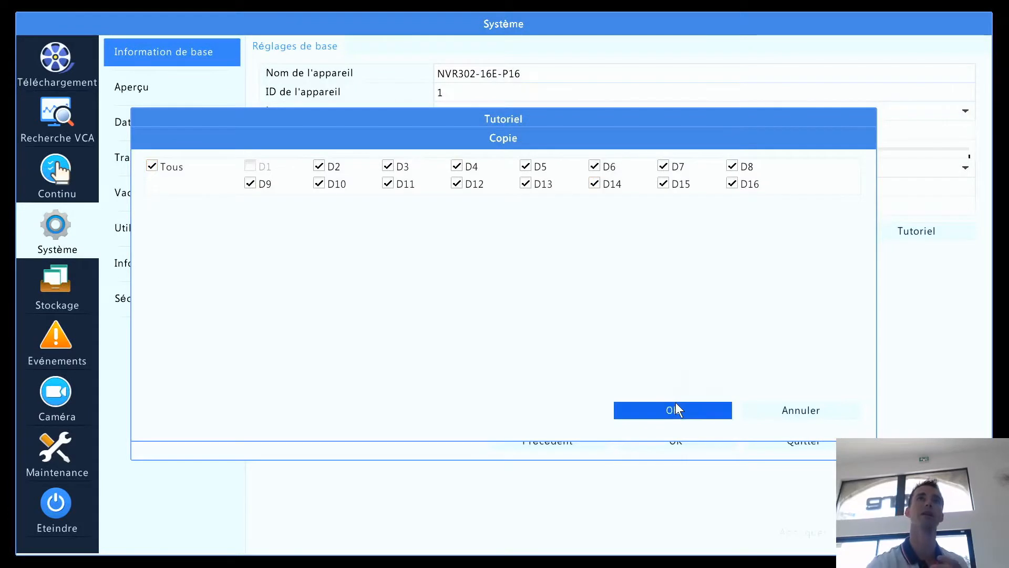
{"action": "left_click", "coordinate": [714, 410]}
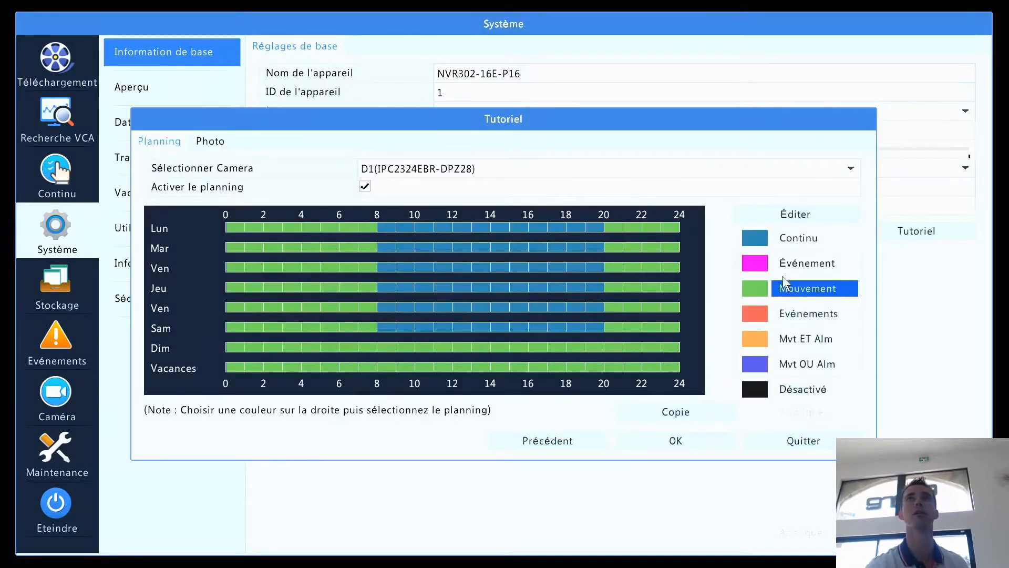
- Set camera D1's schedule to continuous recording for every hour of the week and holidays, apply it and finish the wizard
{"action": "left_click", "coordinate": [778, 236]}
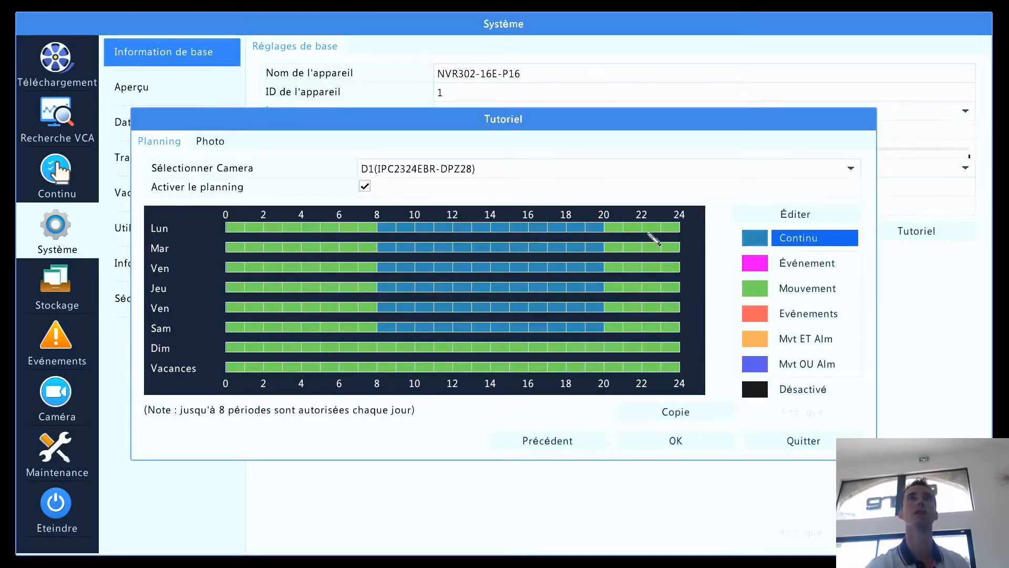
{"action": "left_click_drag", "start_coordinate": [672, 229], "coordinate": [240, 373]}
{"action": "left_click", "coordinate": [778, 411]}
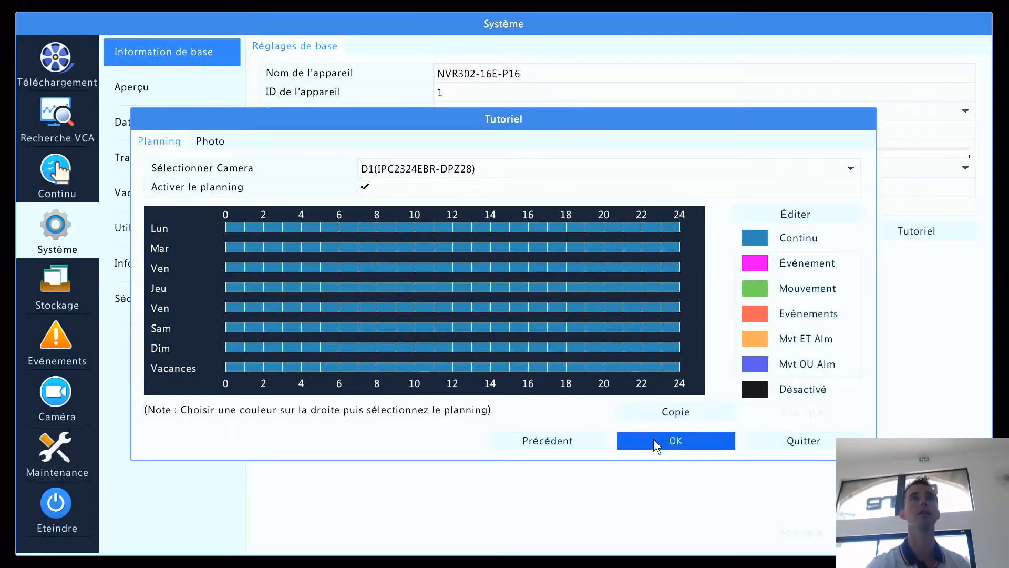
{"action": "left_click", "coordinate": [675, 443]}
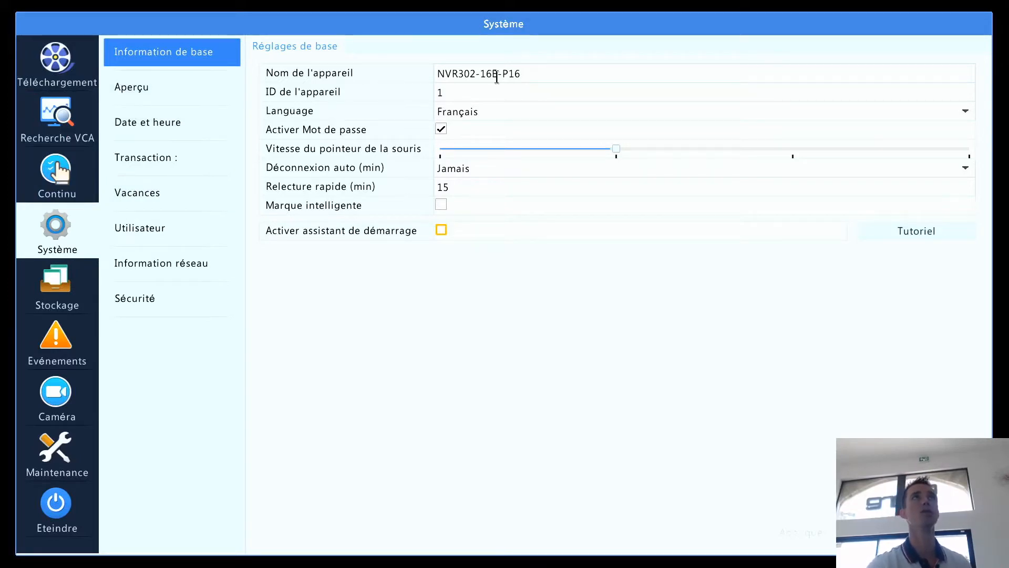
- Examine the device ID, language, automatic logout and quick playback options in the basic settings without changing them
{"action": "left_click", "coordinate": [479, 92]}
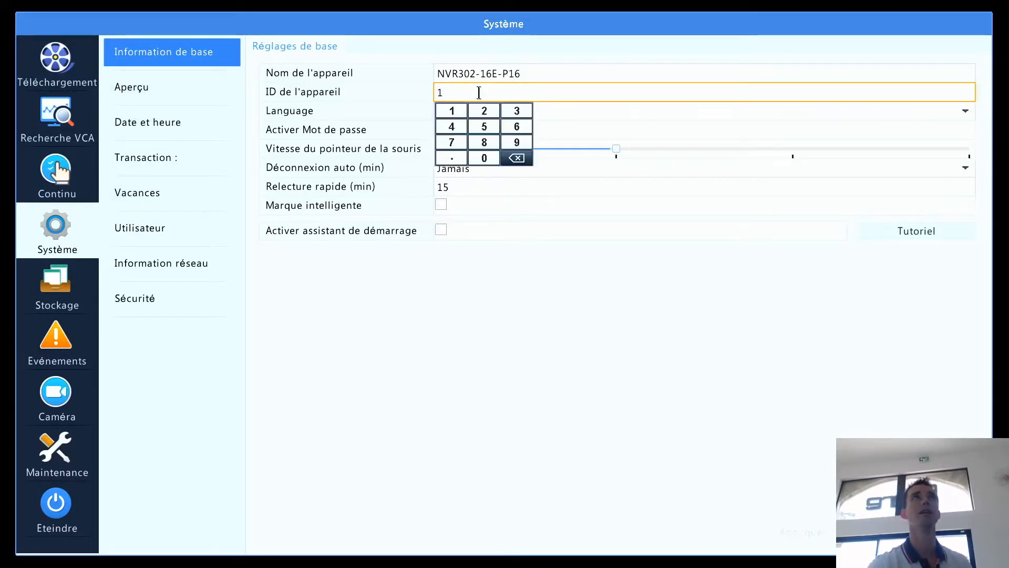
{"action": "left_click", "coordinate": [537, 304]}
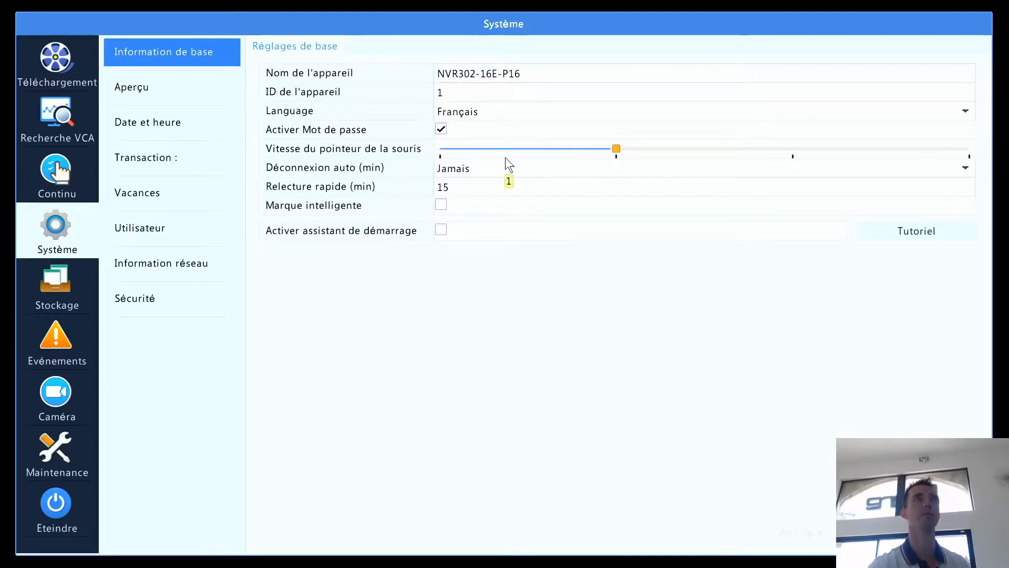
{"action": "left_click", "coordinate": [474, 111]}
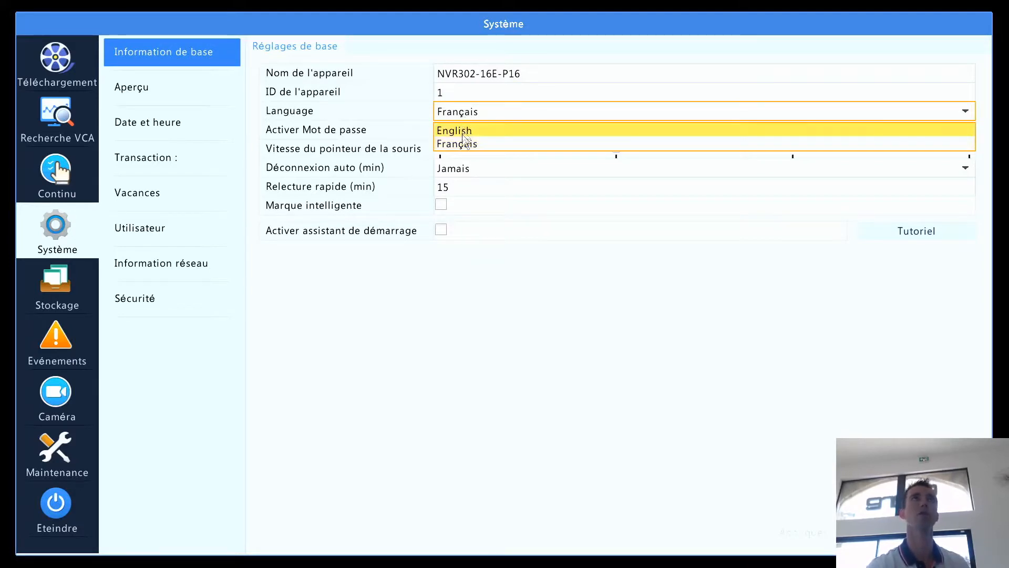
{"action": "left_click", "coordinate": [466, 307]}
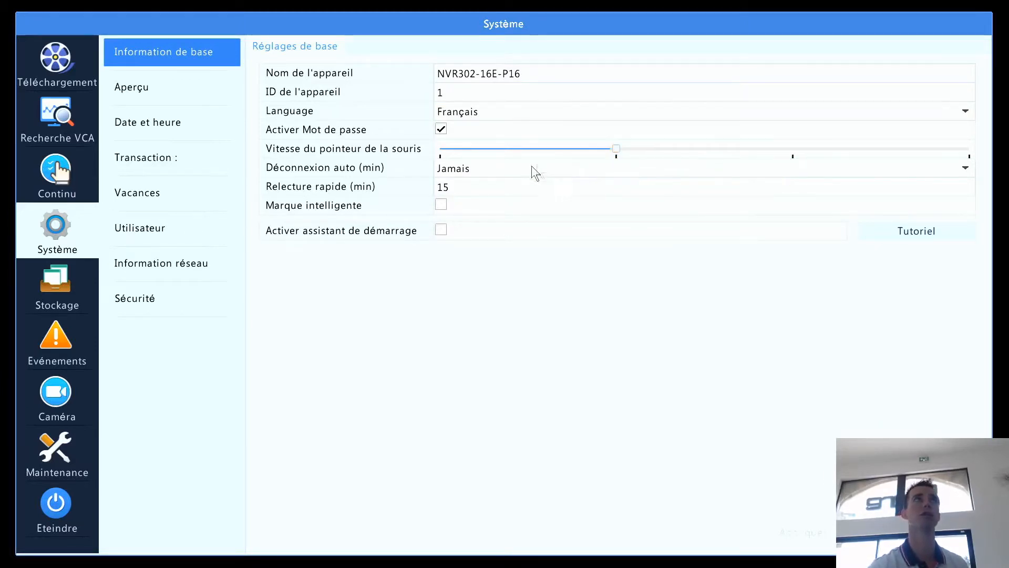
{"action": "left_click", "coordinate": [509, 168]}
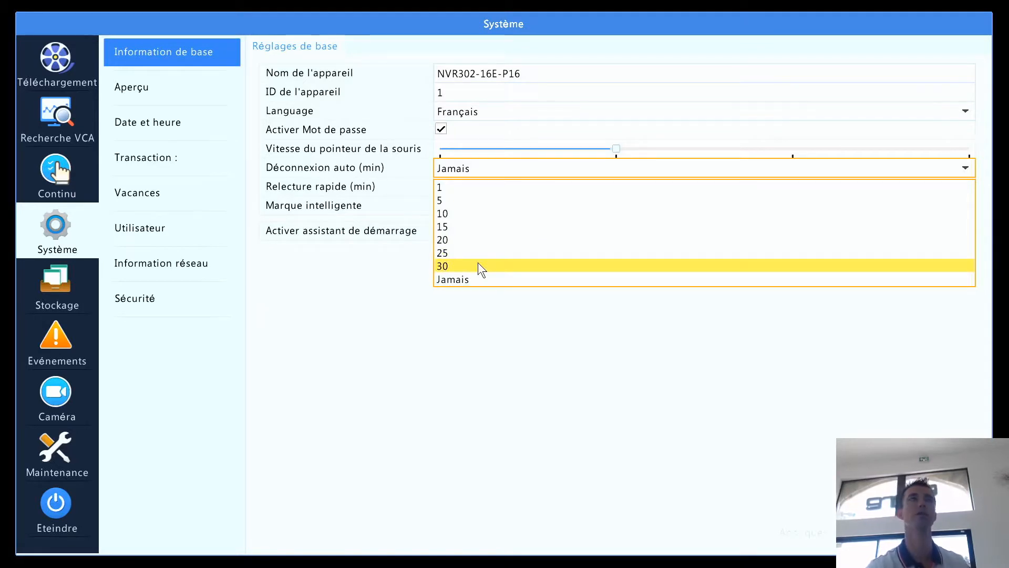
{"action": "left_click", "coordinate": [474, 354]}
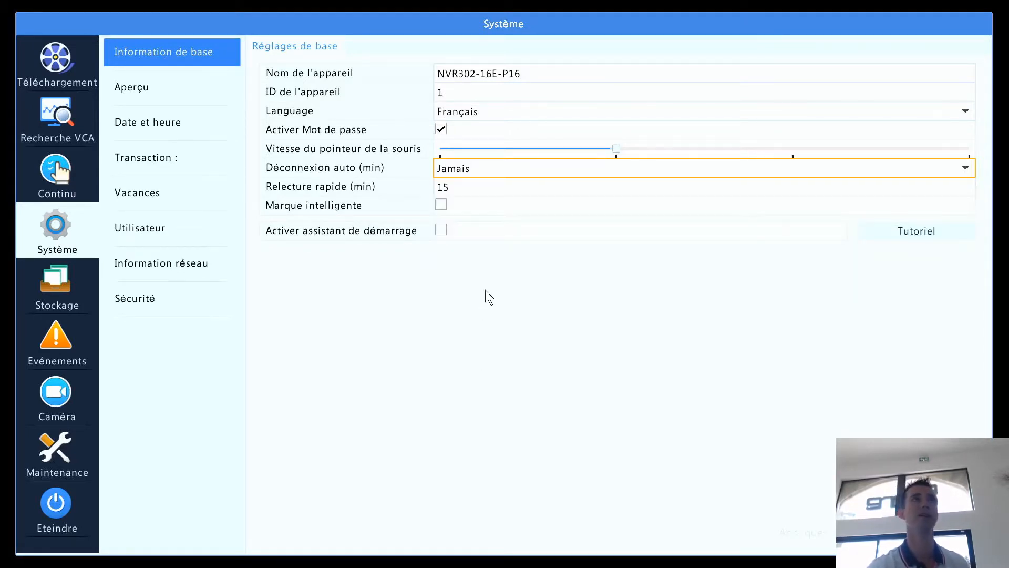
{"action": "left_click", "coordinate": [466, 190]}
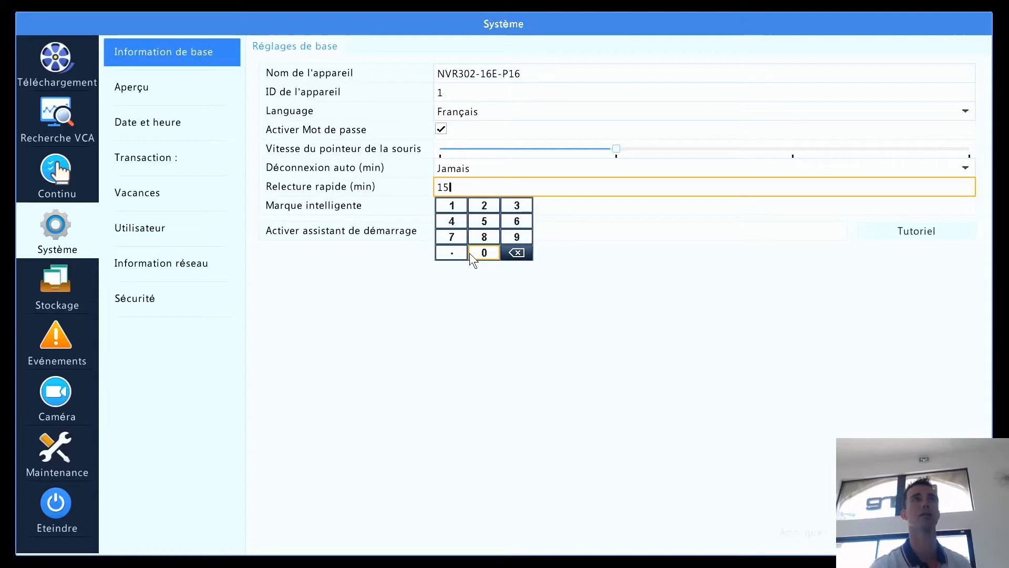
{"action": "left_click", "coordinate": [479, 232]}
- Try the Marque intelligente option, turn it back off and apply the basic settings
{"action": "left_click", "coordinate": [441, 204]}
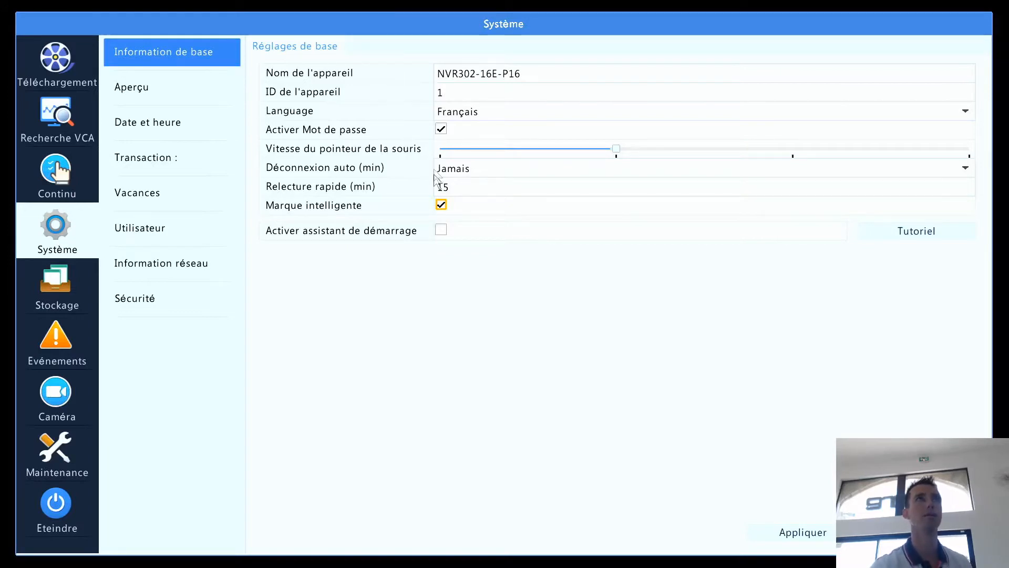
{"action": "left_click", "coordinate": [441, 205]}
{"action": "left_click", "coordinate": [776, 529]}
- Open the preview settings, keep HDMI as the video output and choose the nine-window layout
{"action": "left_click", "coordinate": [185, 86]}
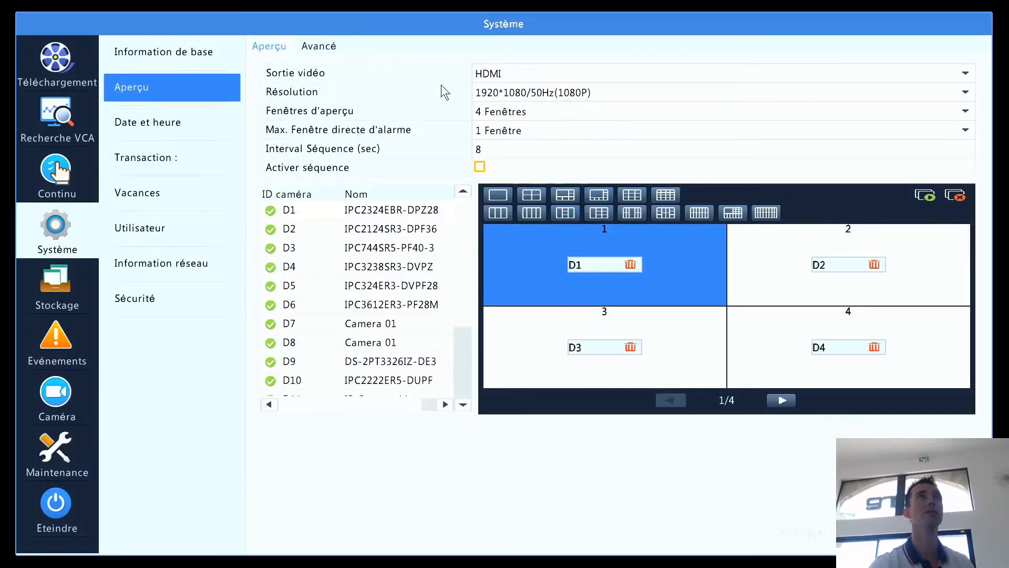
{"action": "left_click", "coordinate": [310, 50]}
{"action": "left_click", "coordinate": [282, 49]}
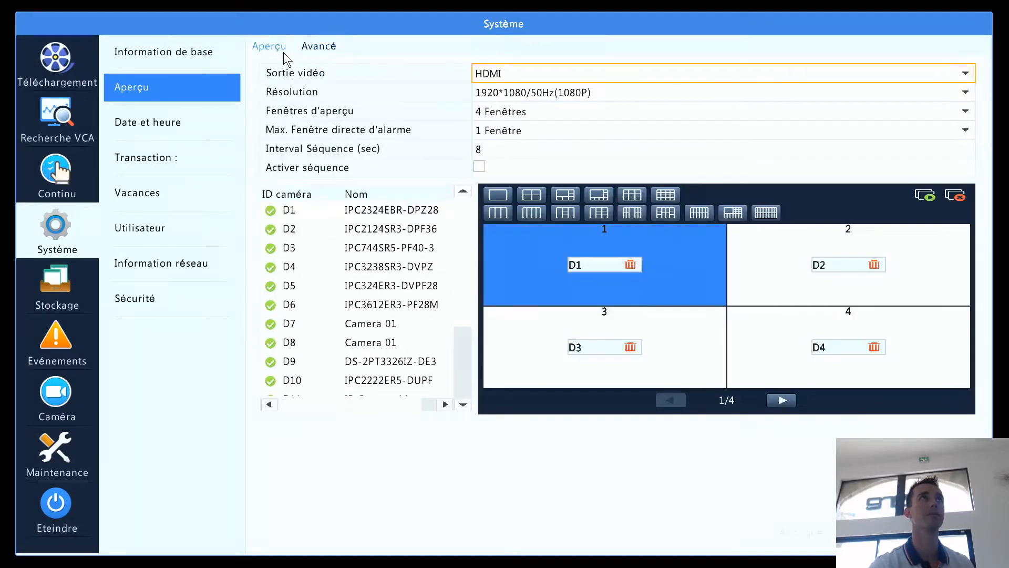
{"action": "left_click", "coordinate": [548, 75]}
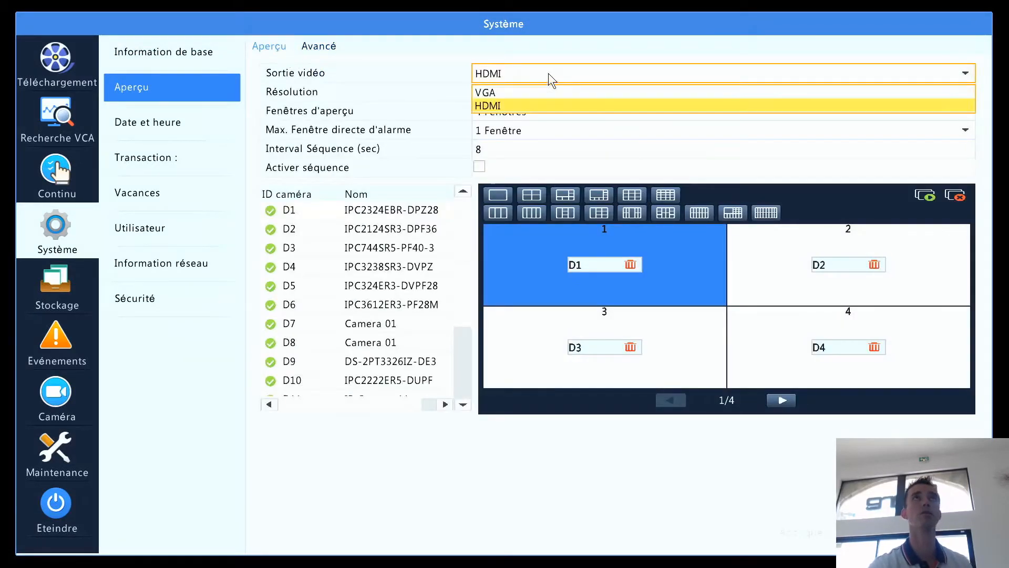
{"action": "left_click", "coordinate": [520, 103]}
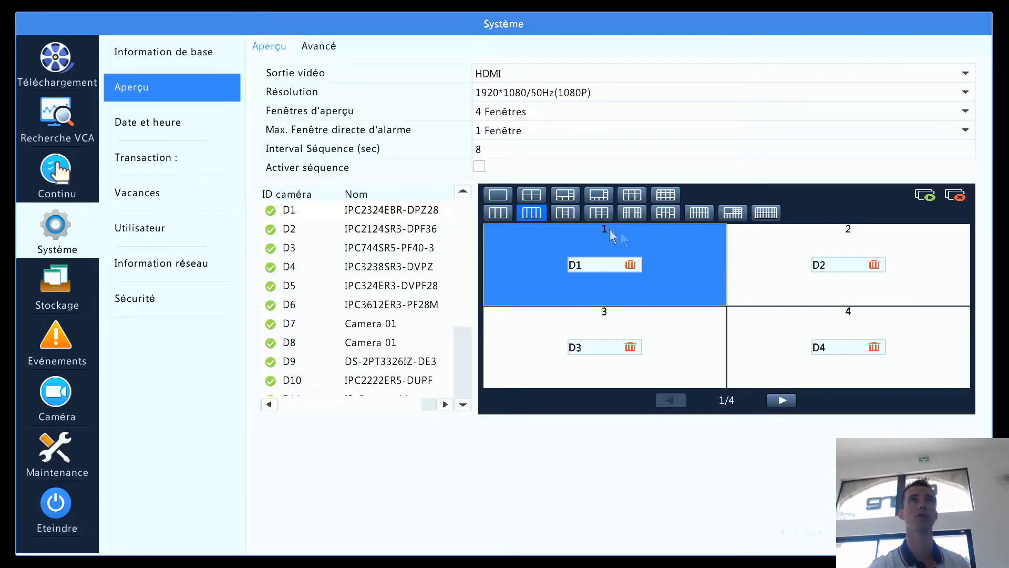
{"action": "left_click", "coordinate": [632, 195]}
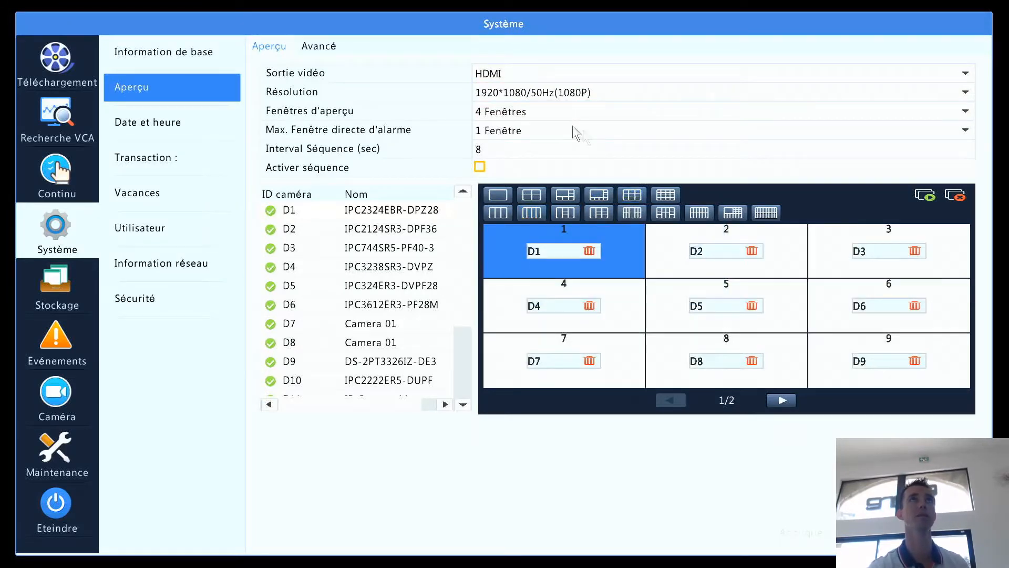
- Check the preview configuration of the VGA output and return to the HDMI output
{"action": "left_click", "coordinate": [541, 77]}
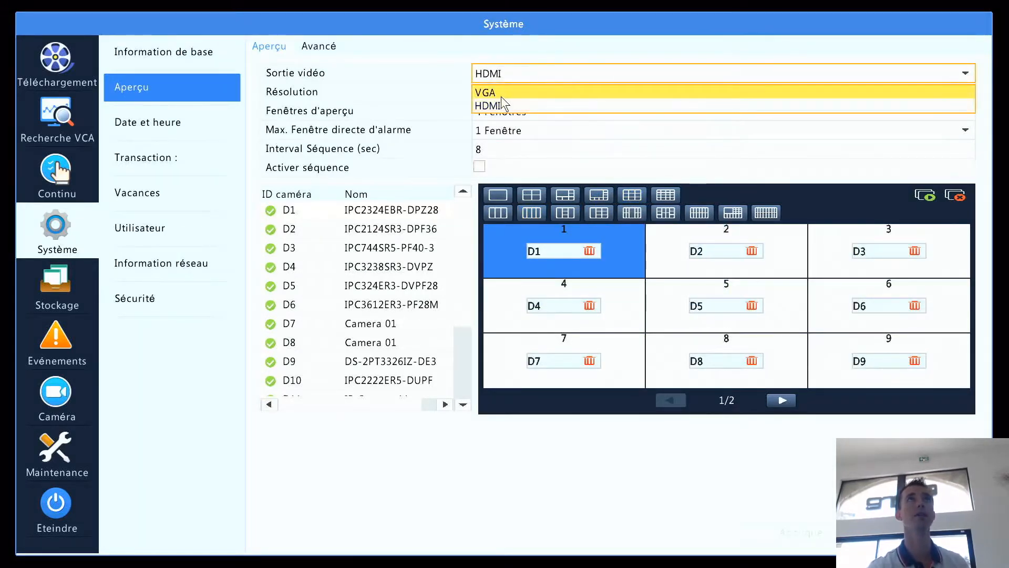
{"action": "left_click", "coordinate": [500, 95]}
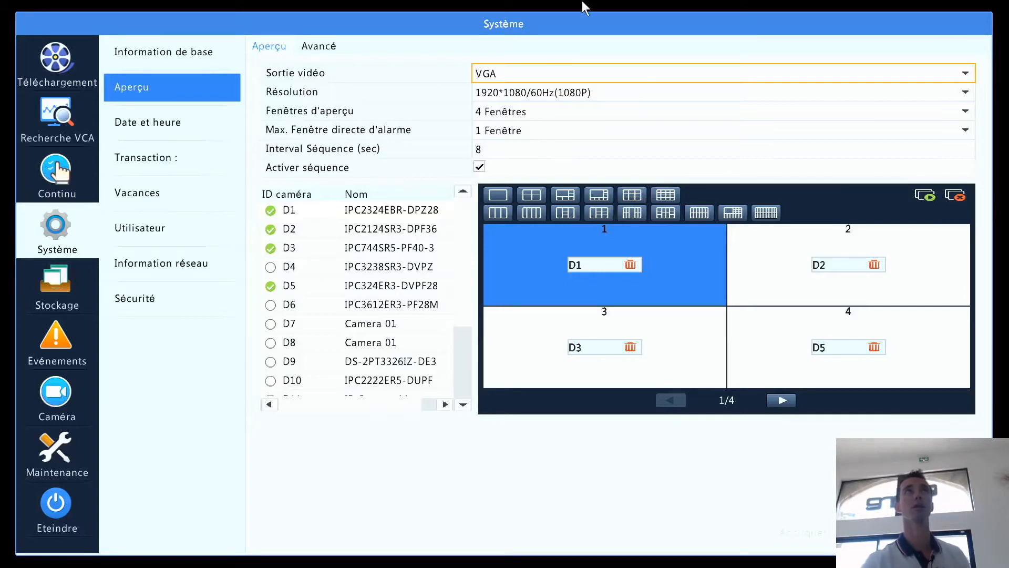
{"action": "left_click", "coordinate": [553, 81]}
{"action": "left_click", "coordinate": [525, 102]}
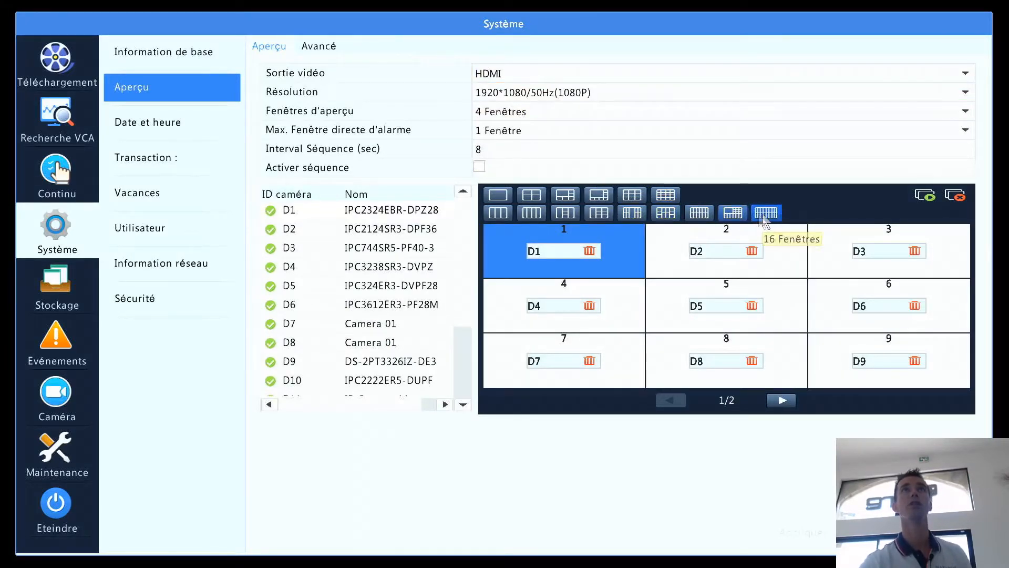
- Set the HDMI preview to the four-by-four layout of 16 windows and try the sequence option
{"action": "left_click", "coordinate": [665, 197]}
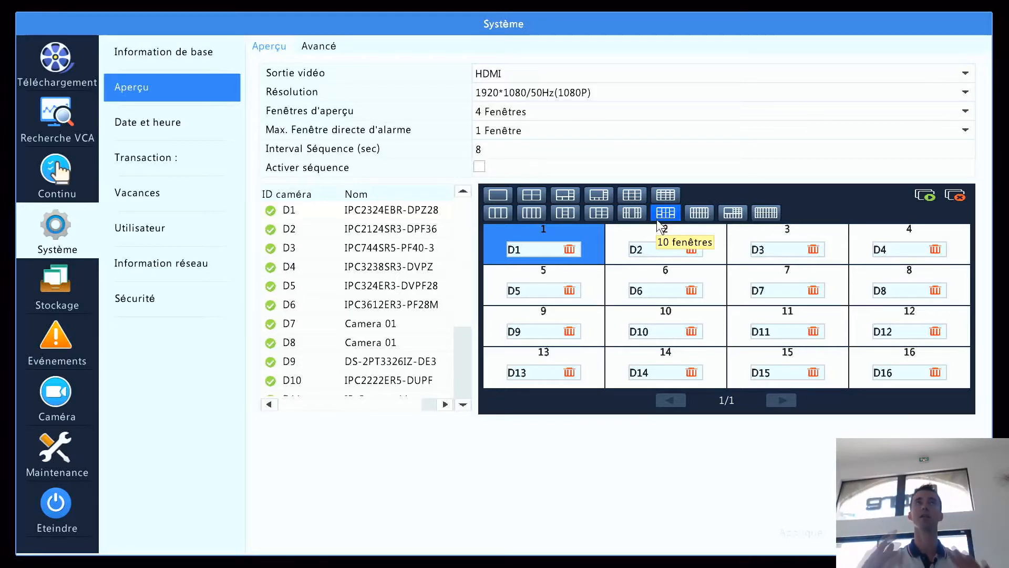
{"action": "left_click", "coordinate": [480, 166]}
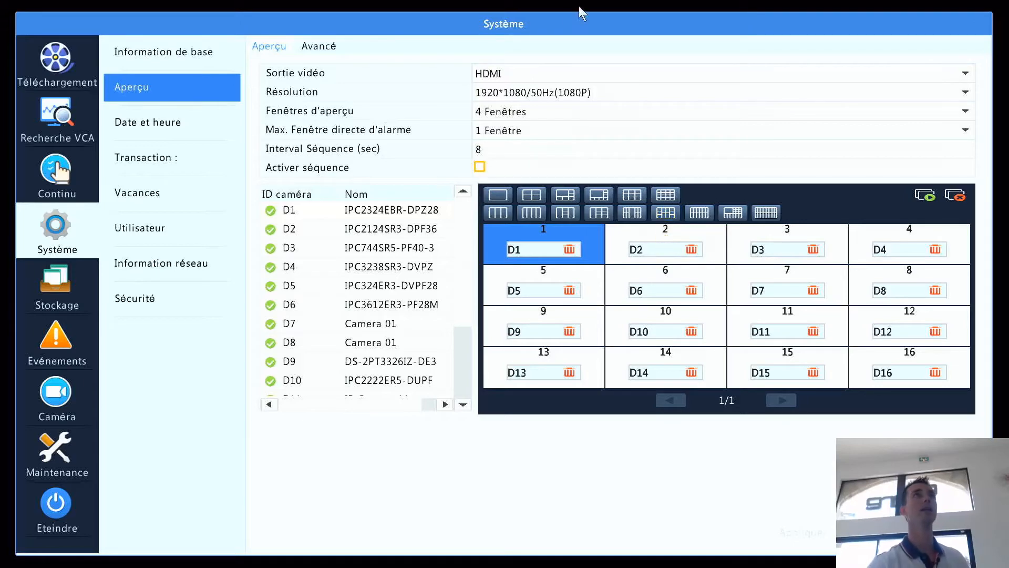
- Switch the preview configuration to the VGA output to examine its layout and sequence settings, and return to HDMI
{"action": "left_click", "coordinate": [509, 80]}
{"action": "left_click", "coordinate": [499, 94]}
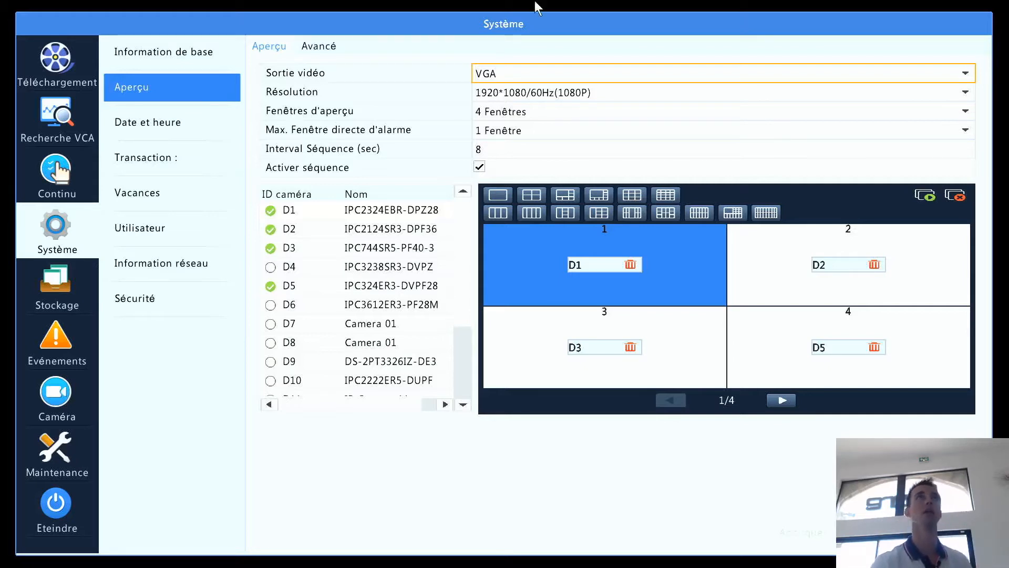
{"action": "left_click", "coordinate": [524, 80]}
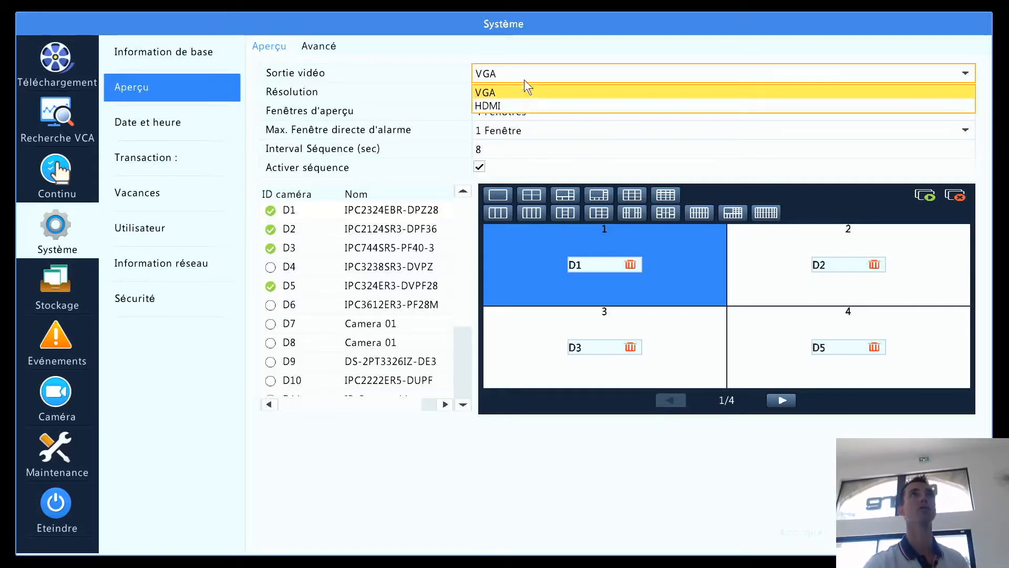
{"action": "left_click", "coordinate": [500, 103]}
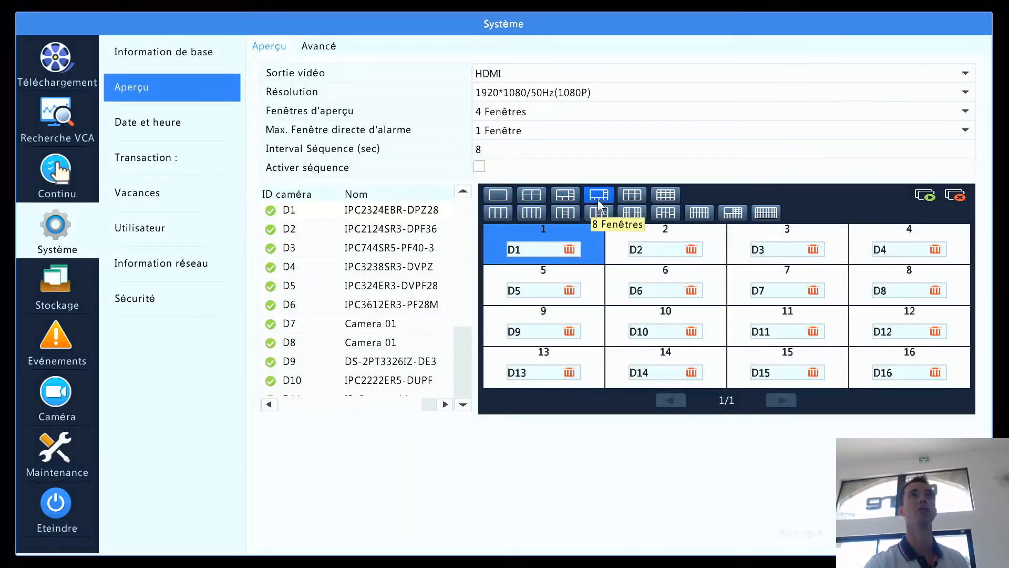
- Try a nine-window HDMI layout with all camera assignments cleared, placing D2, D4 and D5 in windows 1, 2 and 3
{"action": "left_click", "coordinate": [628, 194]}
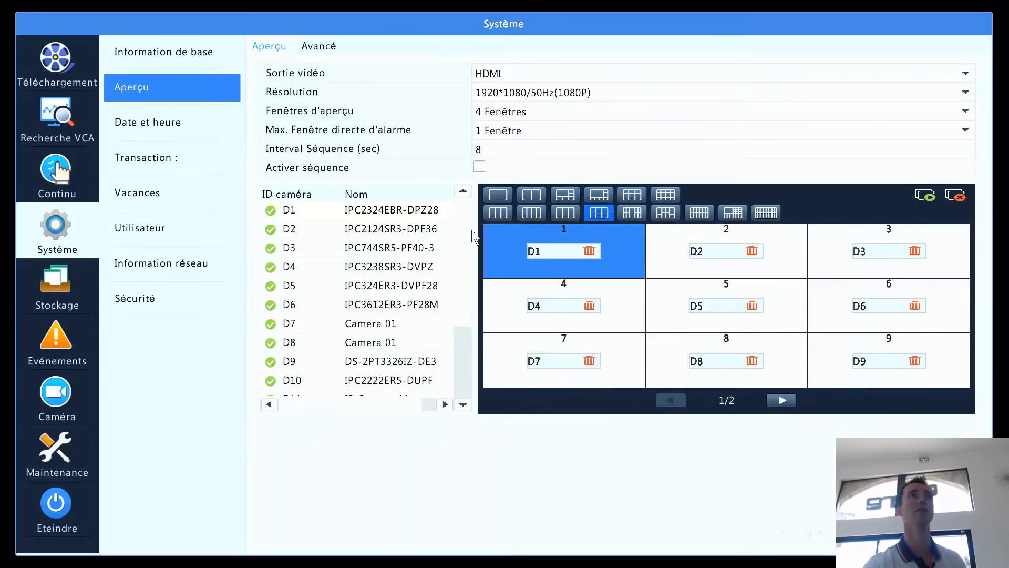
{"action": "left_click", "coordinate": [955, 195]}
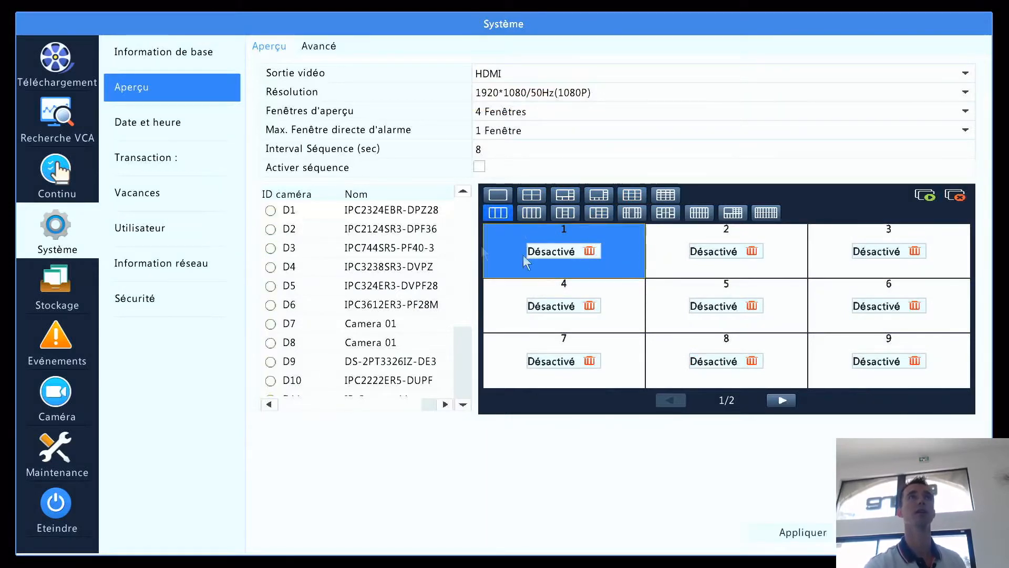
{"action": "left_click_drag", "start_coordinate": [391, 231], "coordinate": [534, 247]}
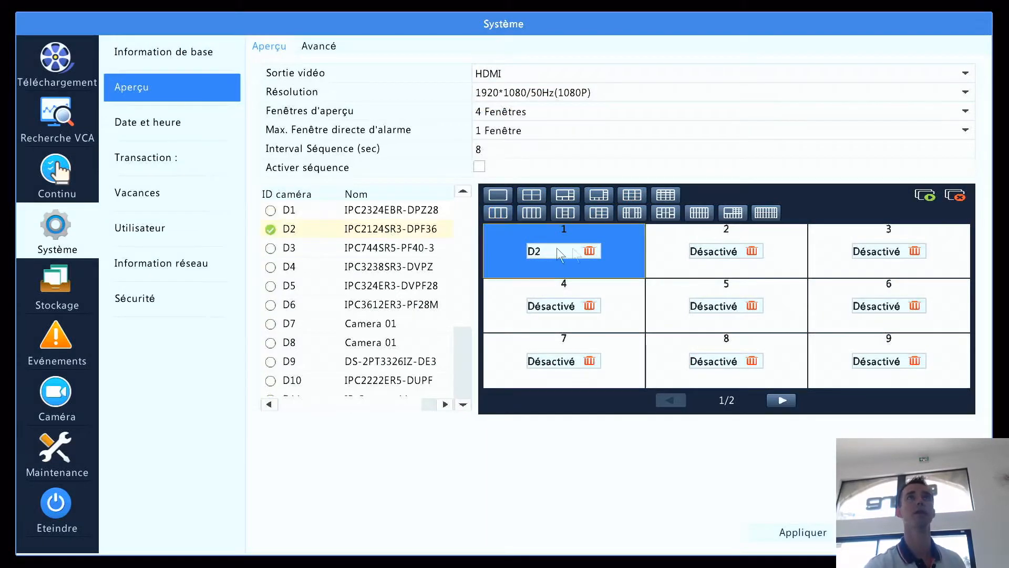
{"action": "left_click", "coordinate": [676, 238]}
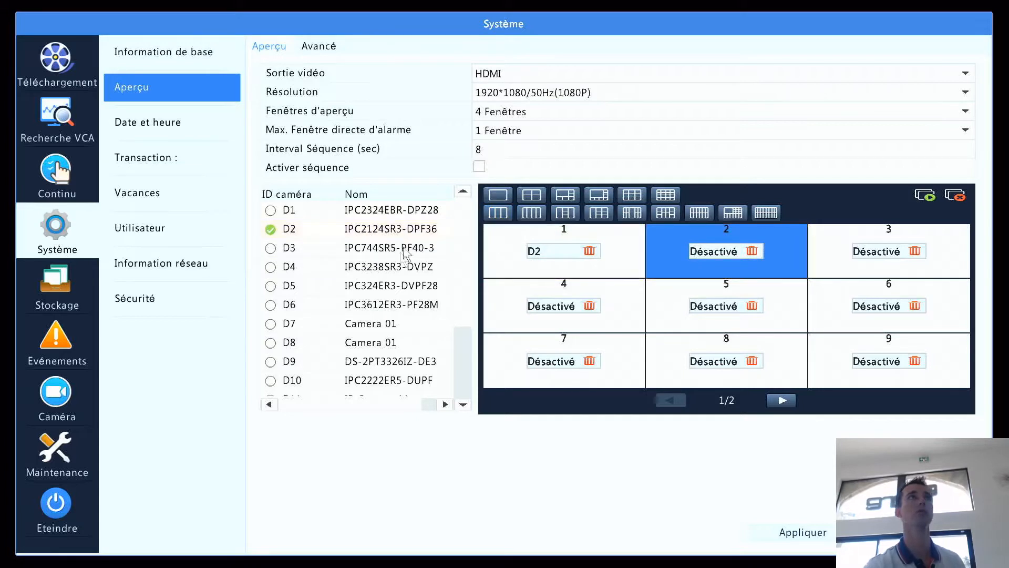
{"action": "double_click", "coordinate": [384, 269]}
{"action": "left_click", "coordinate": [814, 267]}
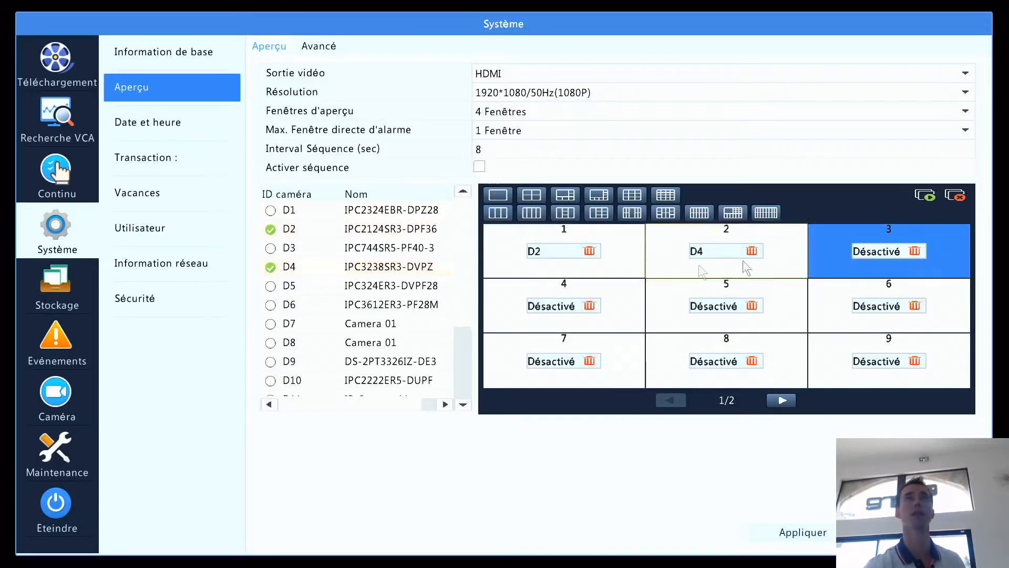
{"action": "double_click", "coordinate": [403, 285]}
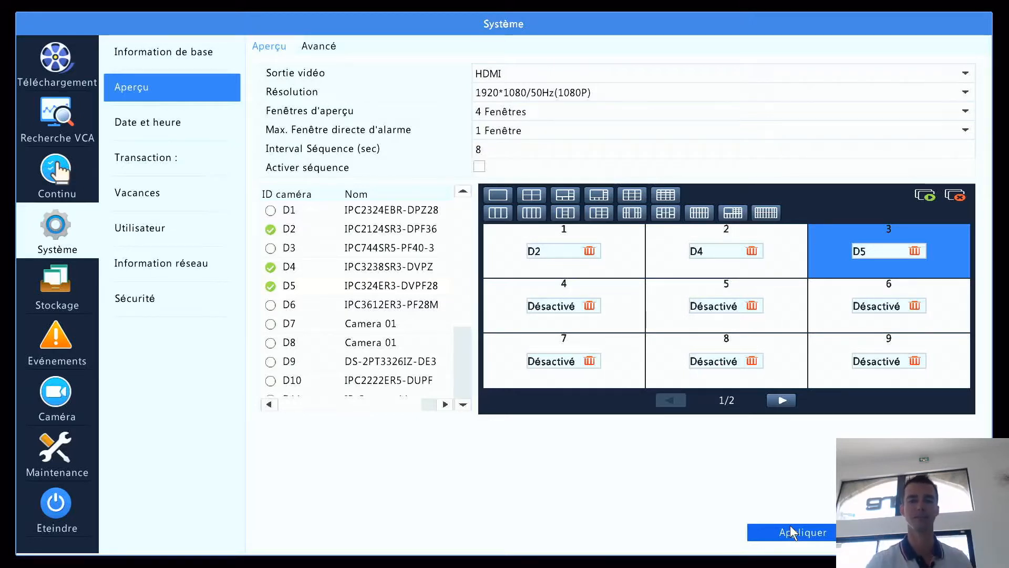
- Review the choices for video output, preview windows and maximum alarm live windows, keeping the existing selections
{"action": "left_click", "coordinate": [509, 74]}
{"action": "left_click", "coordinate": [512, 100]}
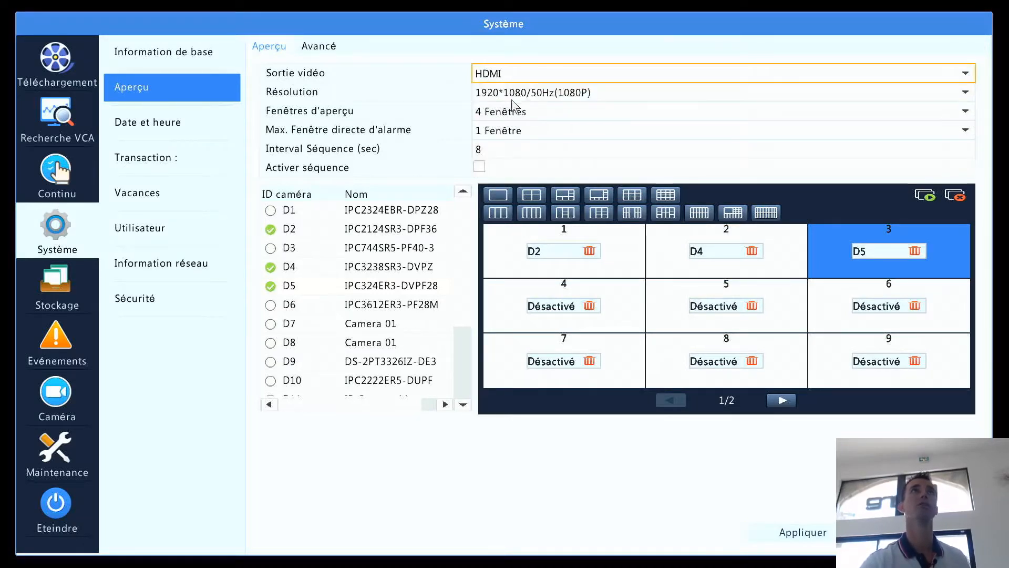
{"action": "left_click", "coordinate": [509, 109]}
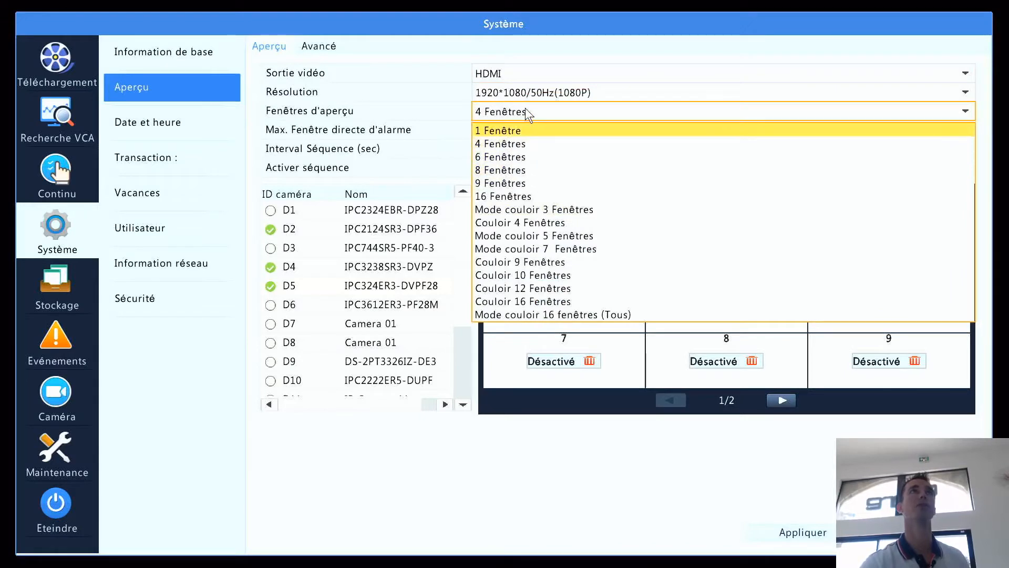
{"action": "left_click", "coordinate": [526, 108]}
{"action": "left_click", "coordinate": [526, 131]}
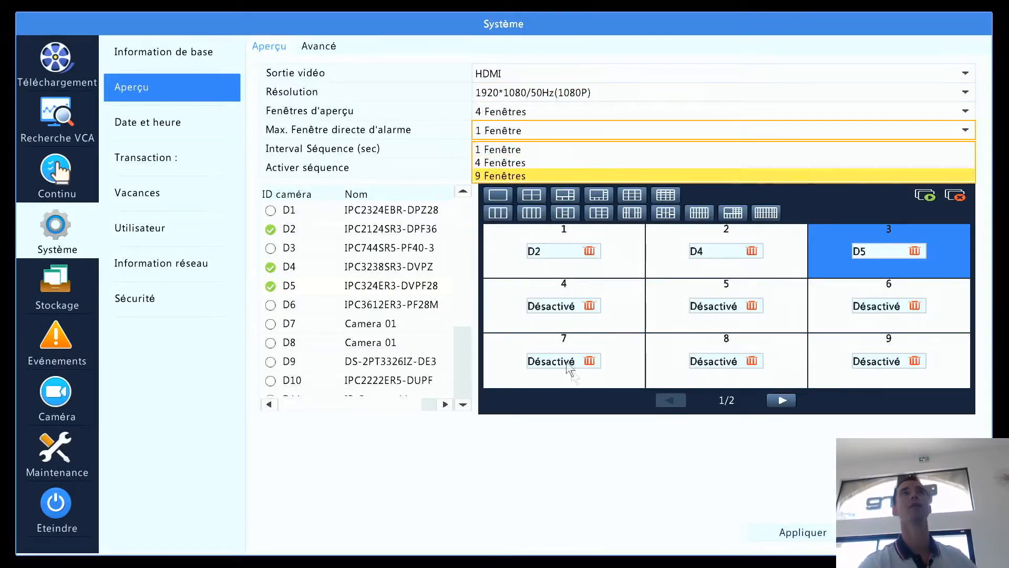
{"action": "left_click", "coordinate": [594, 455]}
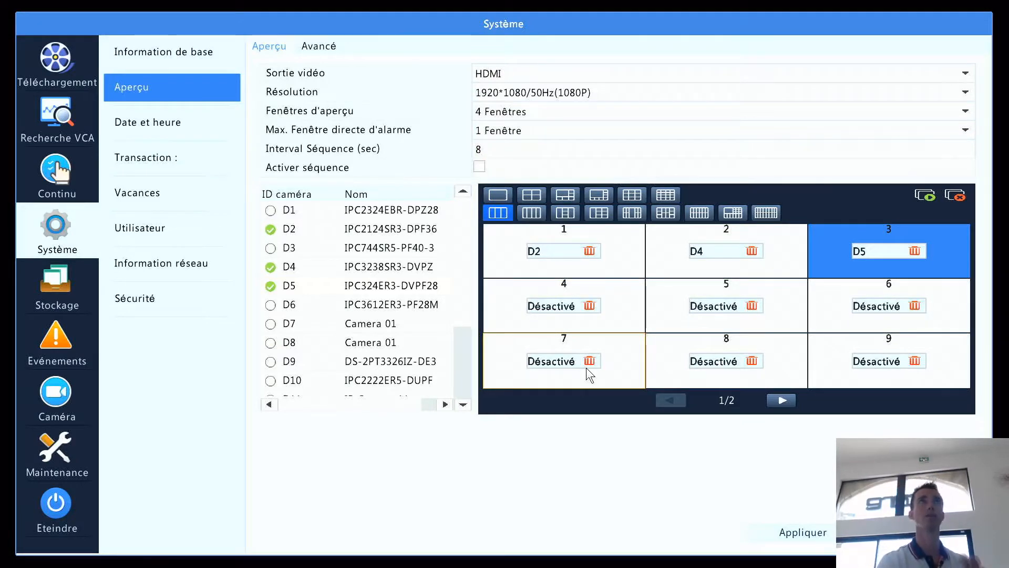
- Examine the advanced preview settings, in particular the Flux secondaire en premier option
{"action": "left_click", "coordinate": [317, 46]}
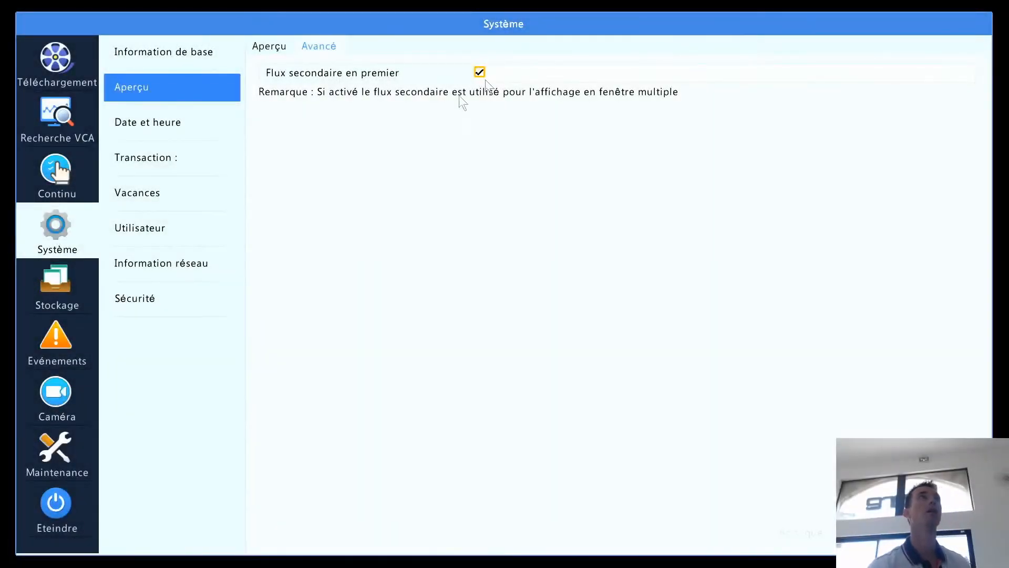
{"action": "left_click", "coordinate": [147, 121]}
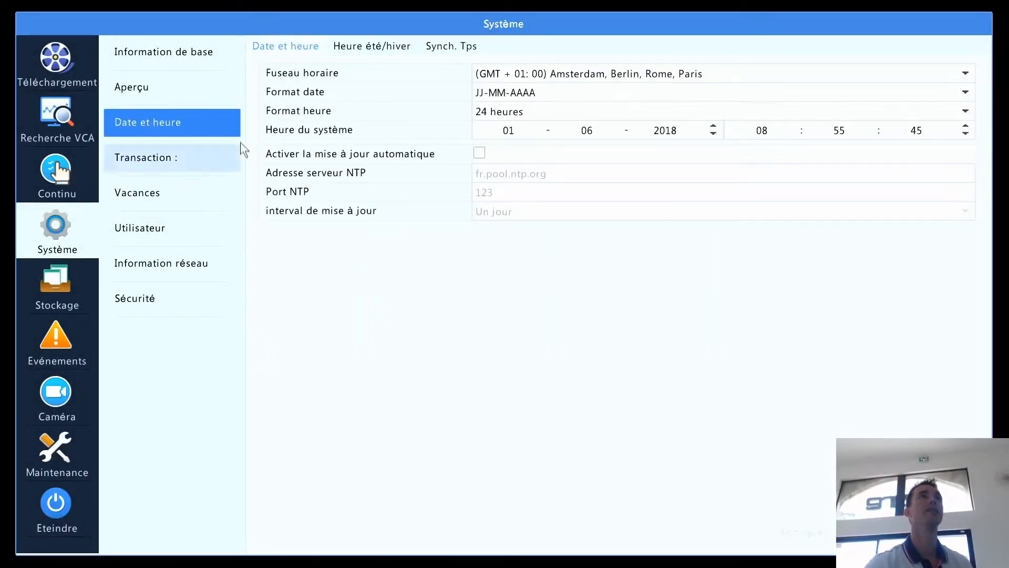
{"action": "left_click", "coordinate": [162, 99]}
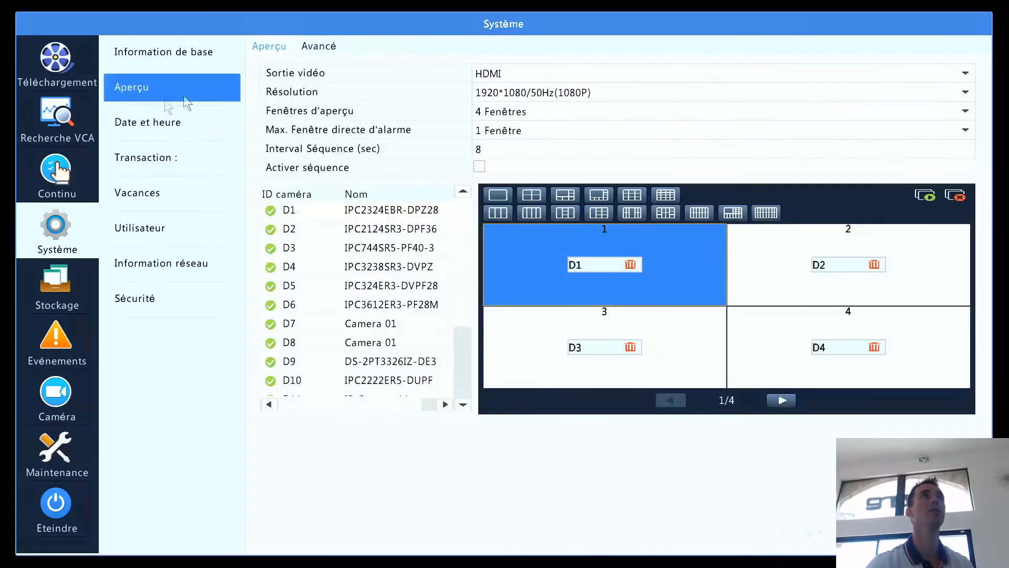
{"action": "left_click", "coordinate": [326, 52]}
- Open the date and time settings and keep JJ-MM-AAAA as the date format
{"action": "left_click", "coordinate": [156, 116]}
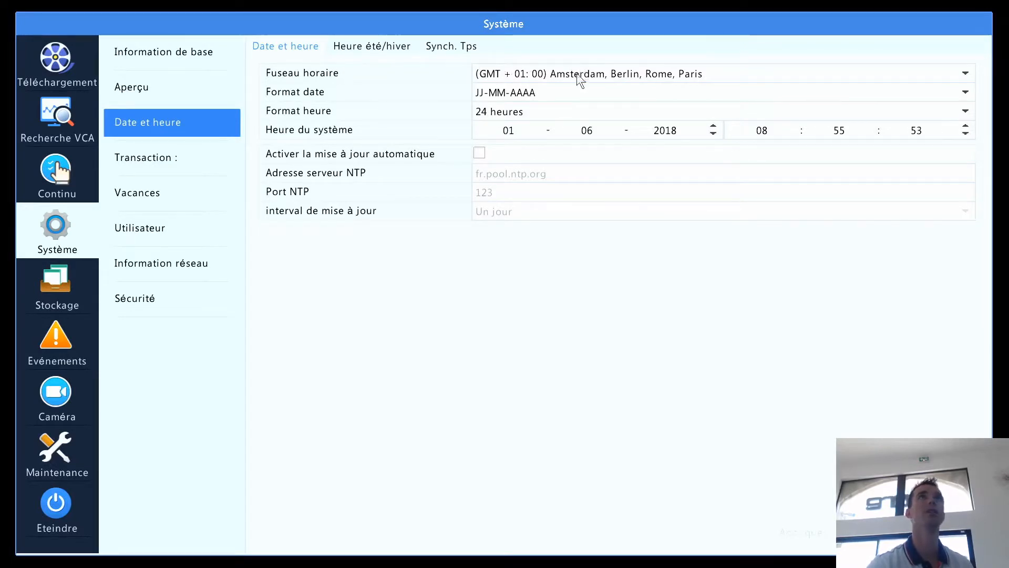
{"action": "left_click", "coordinate": [542, 93]}
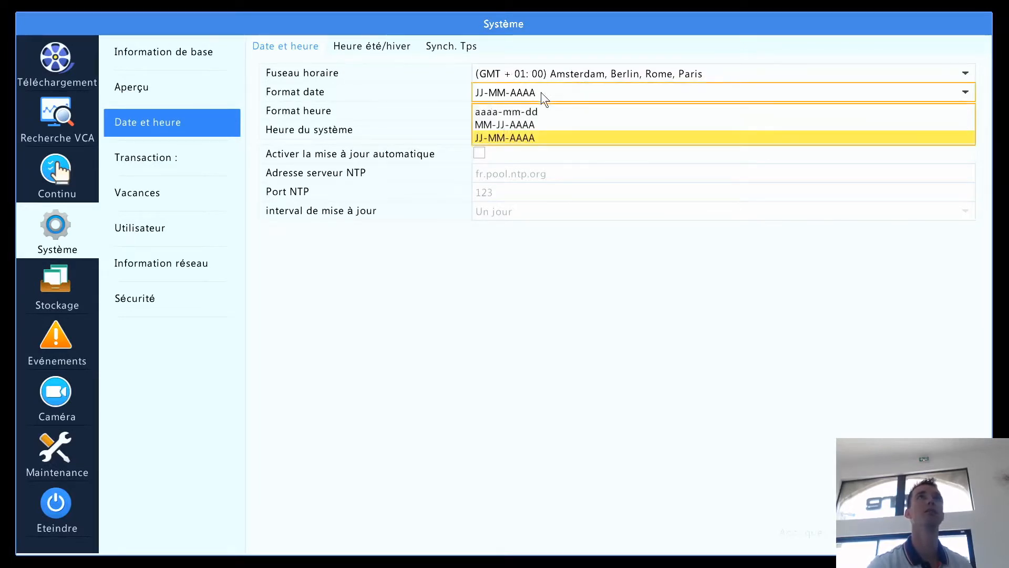
{"action": "left_click", "coordinate": [528, 136]}
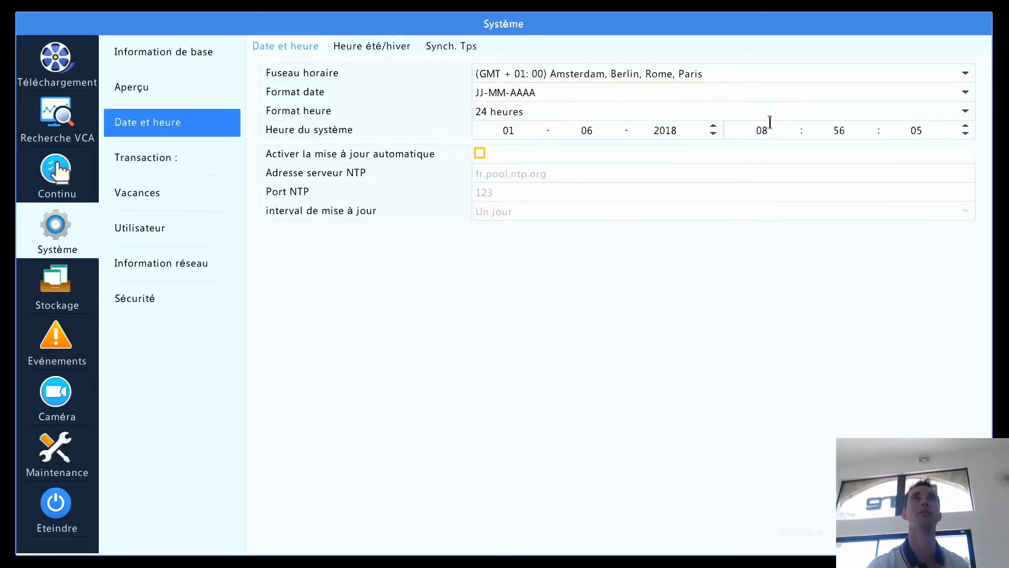
- Try the automatic NTP time update and review the daylight saving and time synchronisation settings
{"action": "left_click", "coordinate": [479, 154]}
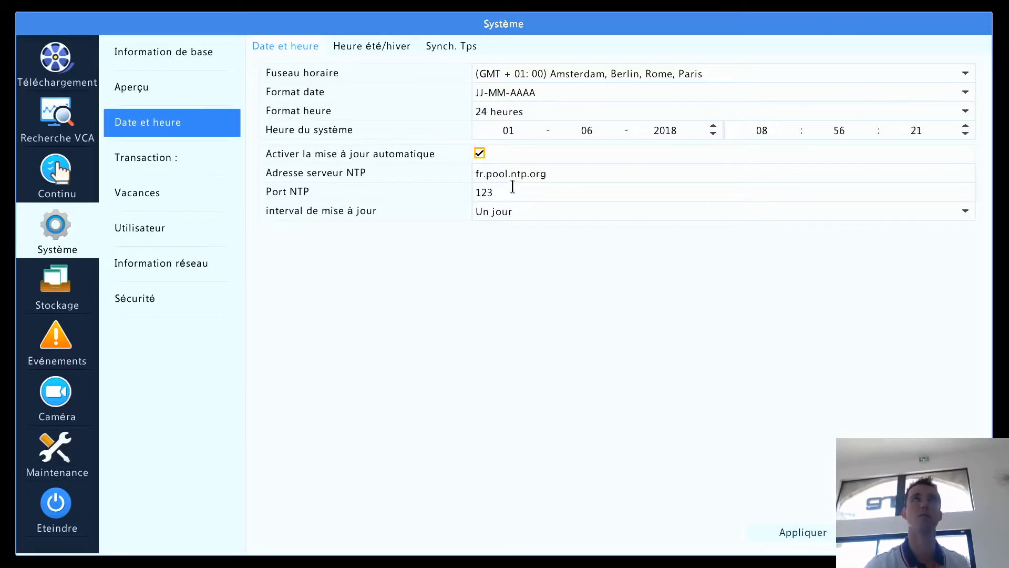
{"action": "left_click", "coordinate": [392, 46]}
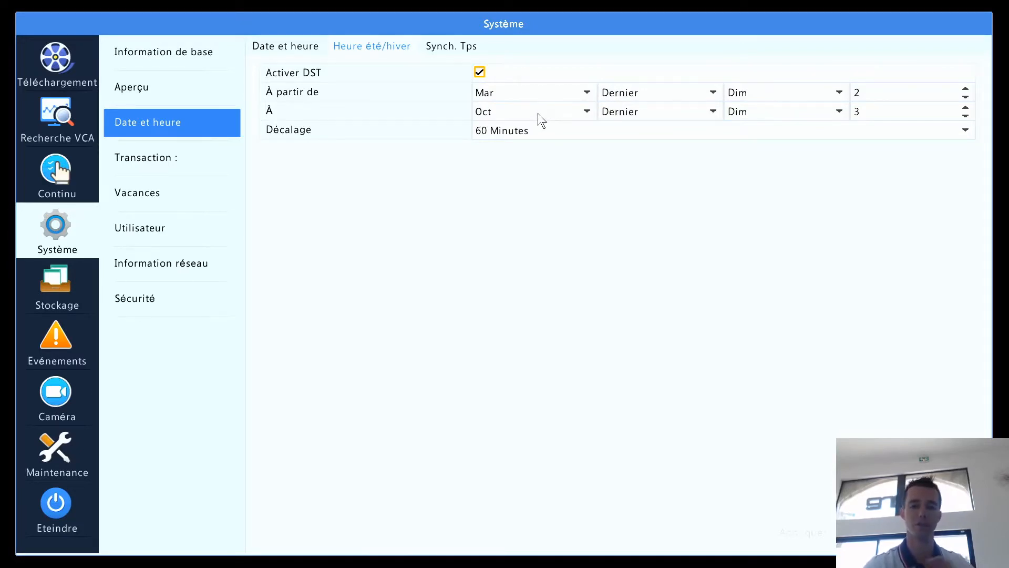
{"action": "left_click", "coordinate": [450, 46]}
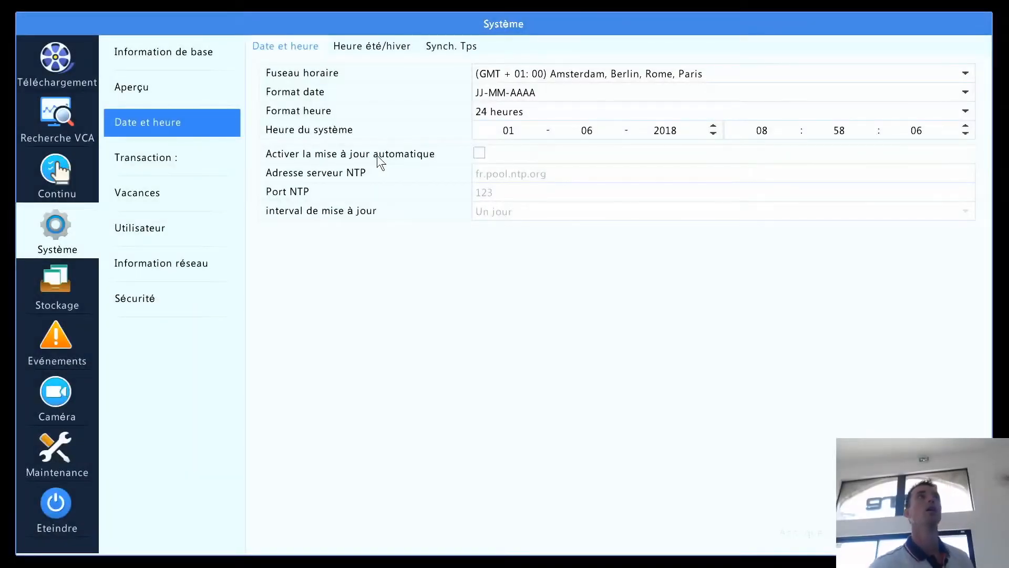
- Review the transaction list, the OSD POS display settings and the holiday list
{"action": "left_click", "coordinate": [147, 160]}
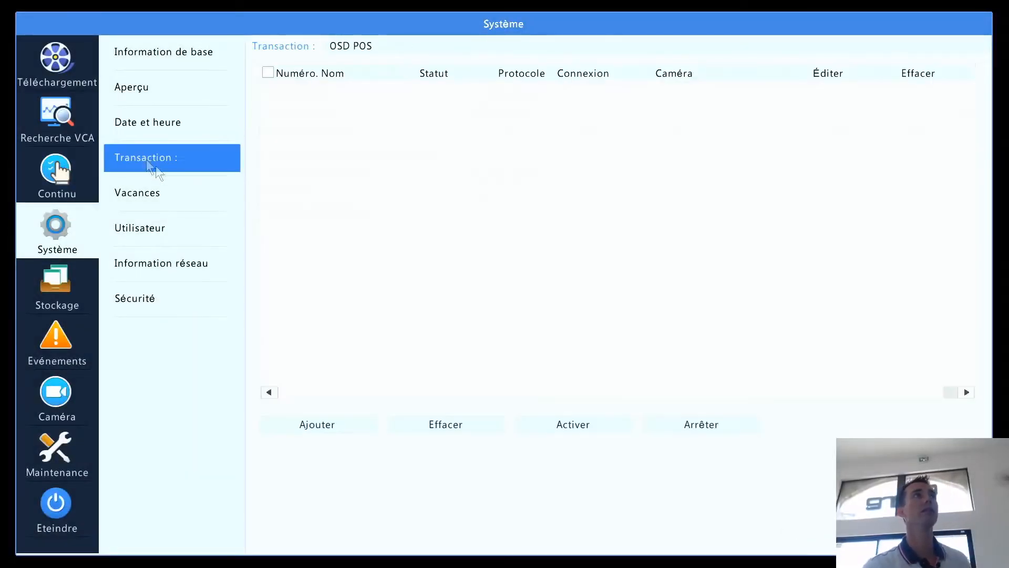
{"action": "left_click", "coordinate": [360, 46]}
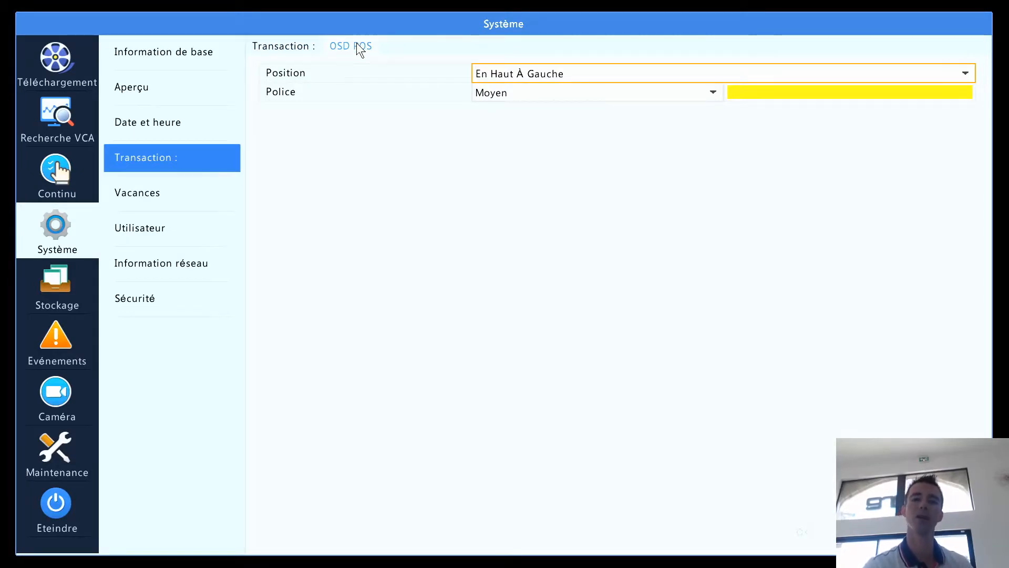
{"action": "left_click", "coordinate": [307, 49]}
{"action": "left_click", "coordinate": [343, 46]}
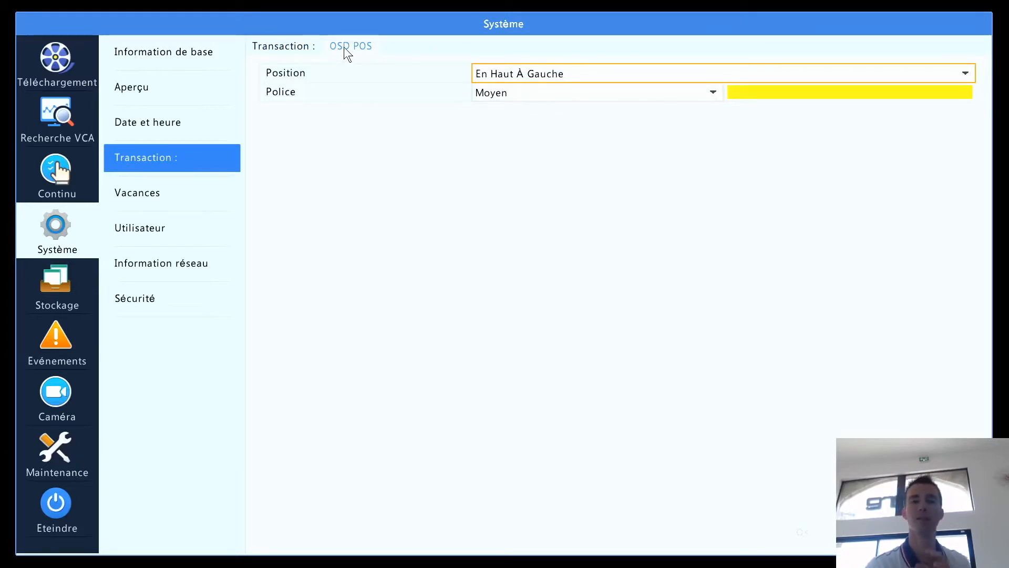
{"action": "left_click", "coordinate": [203, 198]}
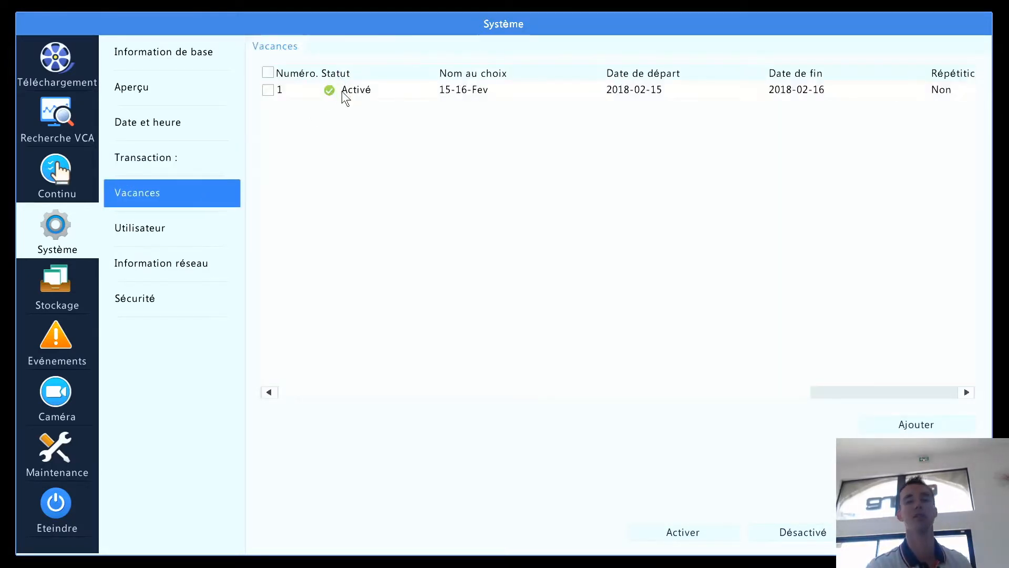
- Start adding a new account in the user settings and enter ECAREUNV as its user name
{"action": "left_click", "coordinate": [215, 230]}
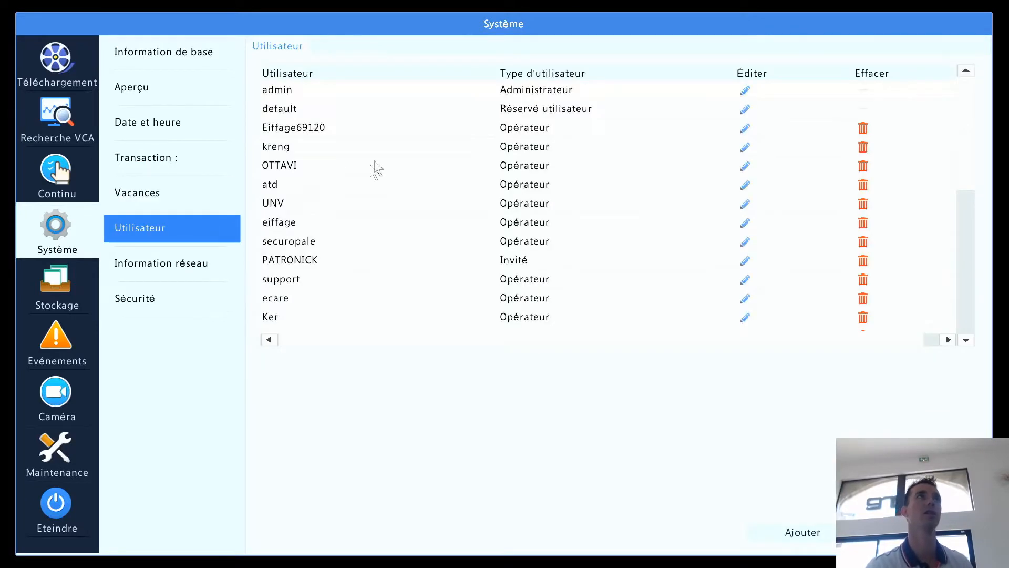
{"action": "left_click", "coordinate": [759, 526]}
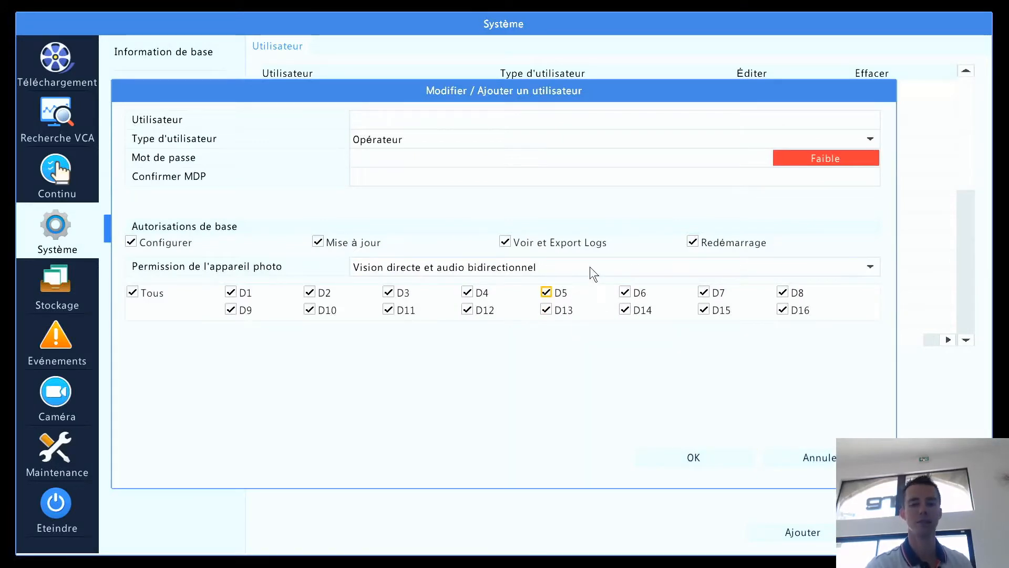
{"action": "left_click", "coordinate": [432, 120]}
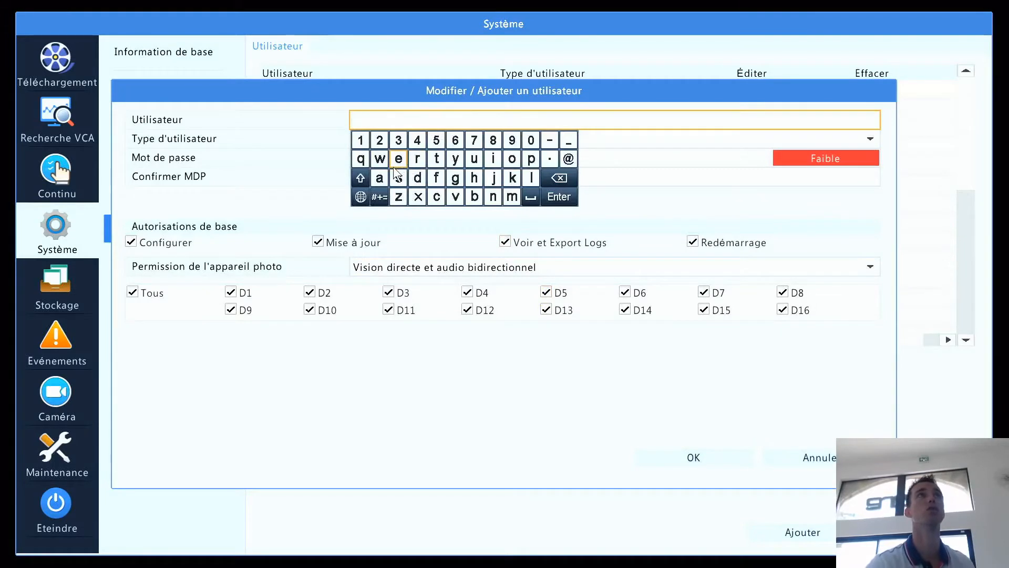
{"action": "left_click", "coordinate": [365, 180]}
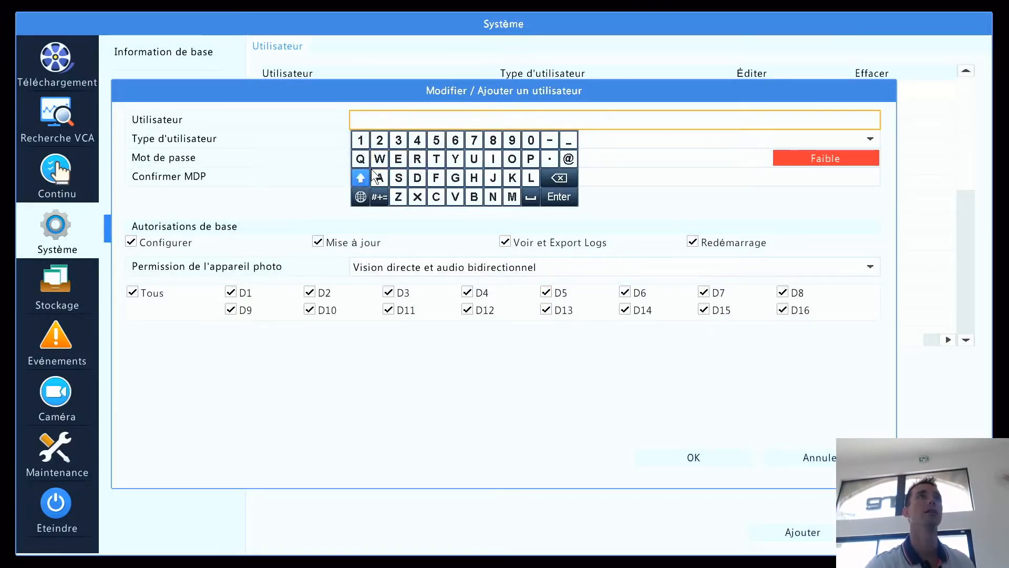
{"action": "left_click", "coordinate": [397, 159]}
{"action": "left_click", "coordinate": [436, 196]}
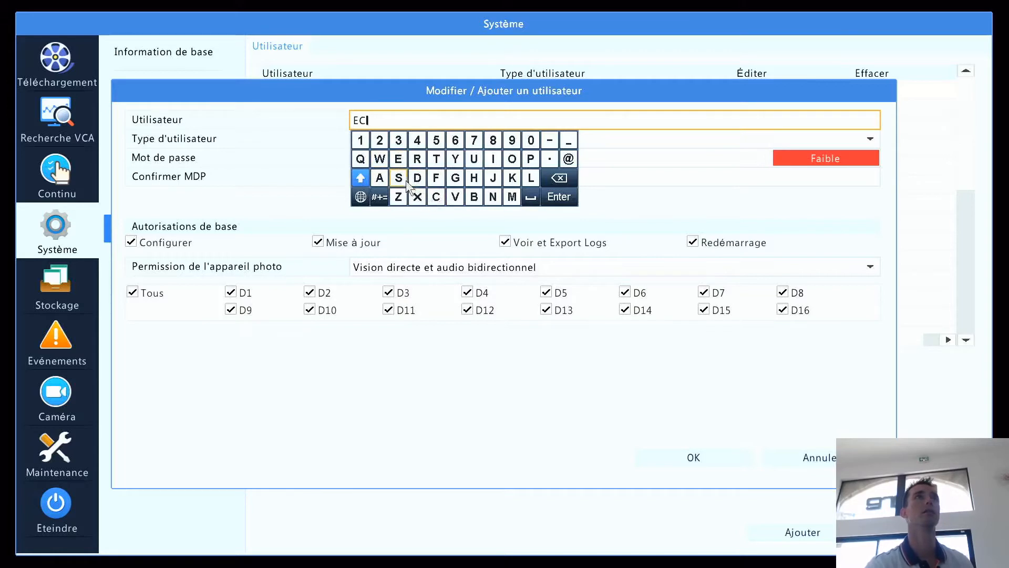
{"action": "left_click", "coordinate": [379, 178]}
{"action": "left_click", "coordinate": [417, 159]}
{"action": "left_click", "coordinate": [398, 159]}
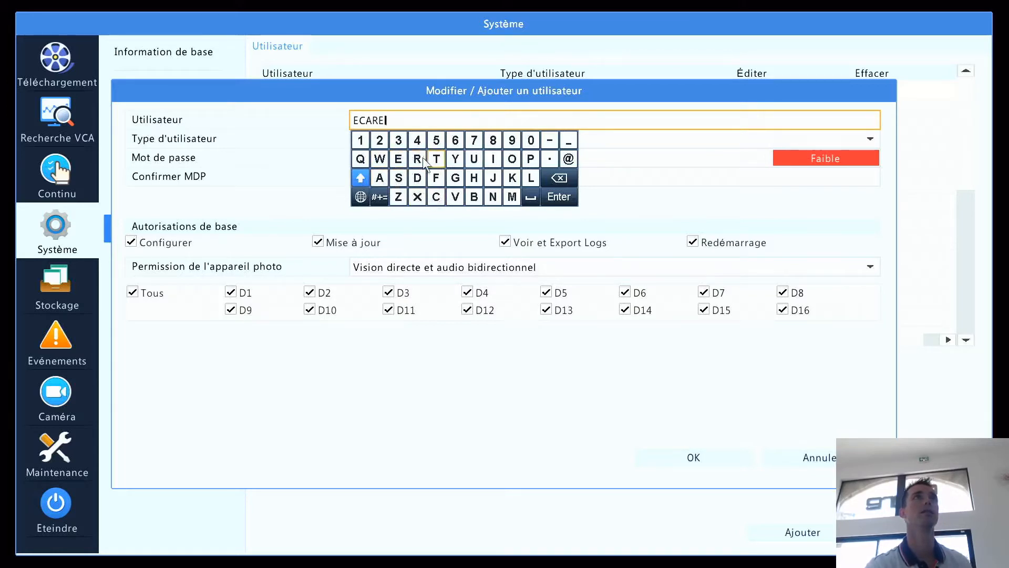
{"action": "left_click", "coordinate": [478, 160]}
{"action": "left_click", "coordinate": [491, 196]}
{"action": "left_click", "coordinate": [456, 195]}
{"action": "left_click", "coordinate": [549, 197]}
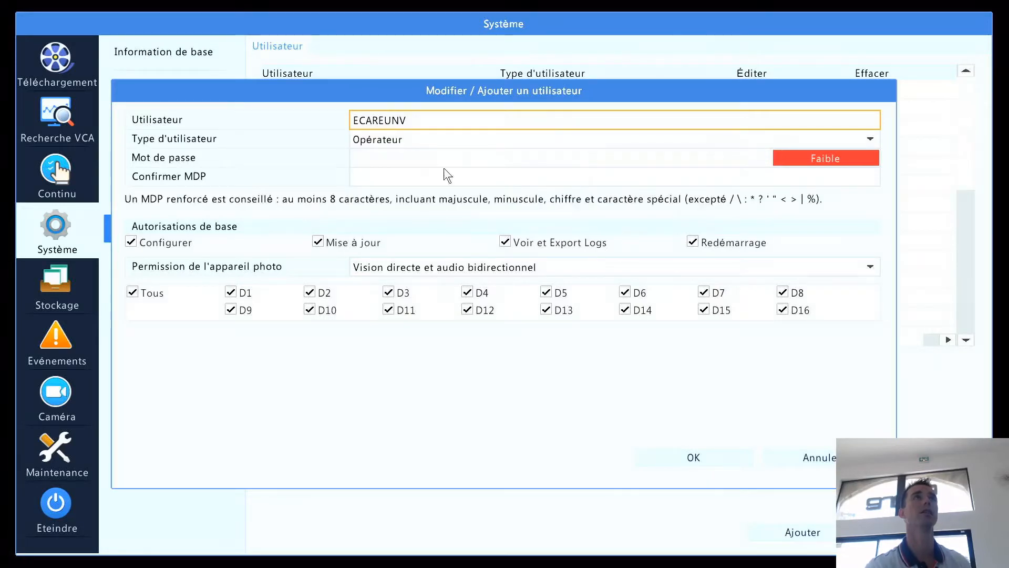
- Set the new account's user type to Opérateur
{"action": "left_click", "coordinate": [434, 148]}
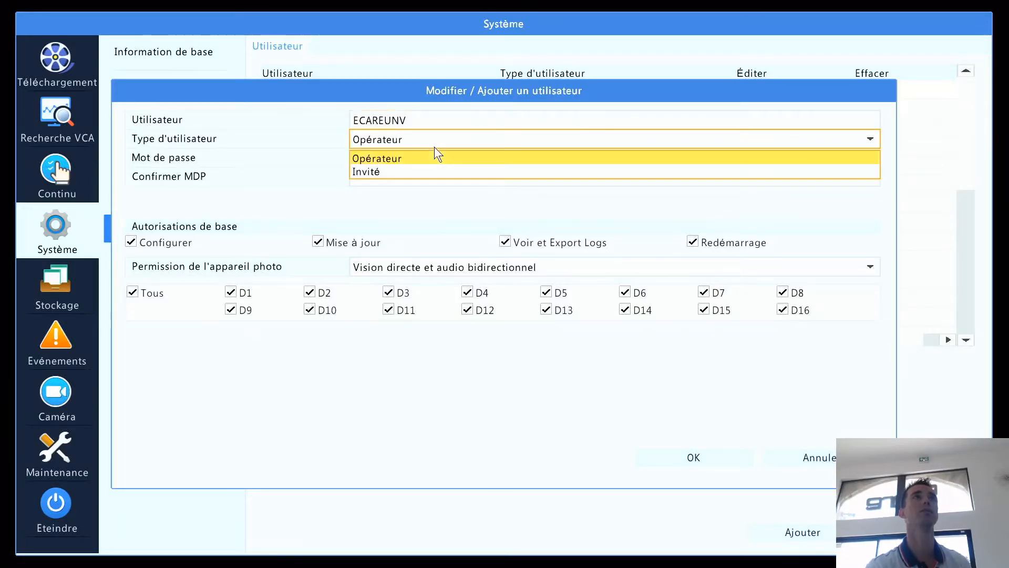
{"action": "left_click", "coordinate": [404, 156]}
{"action": "left_click", "coordinate": [404, 156]}
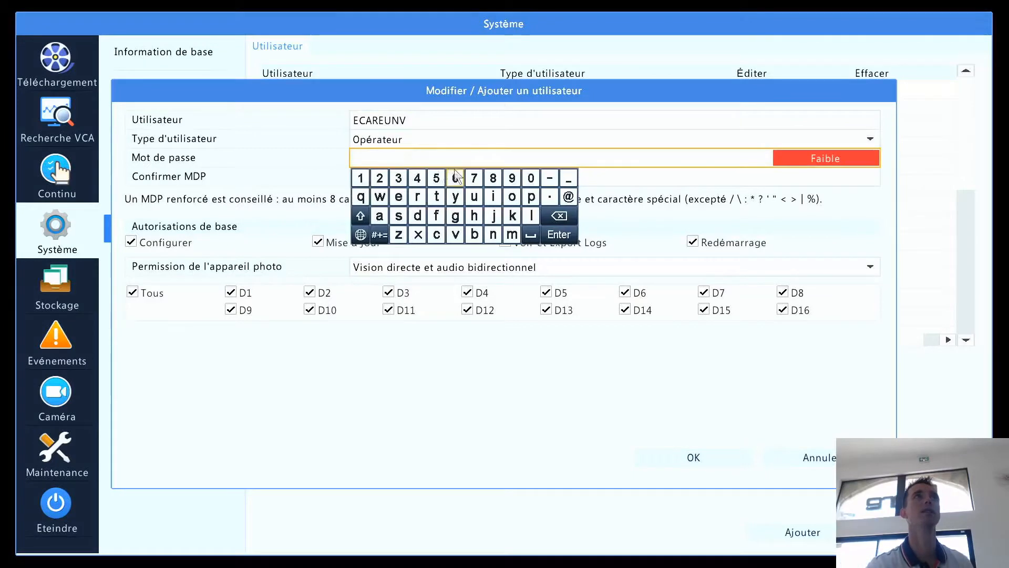
{"action": "left_click", "coordinate": [301, 193]}
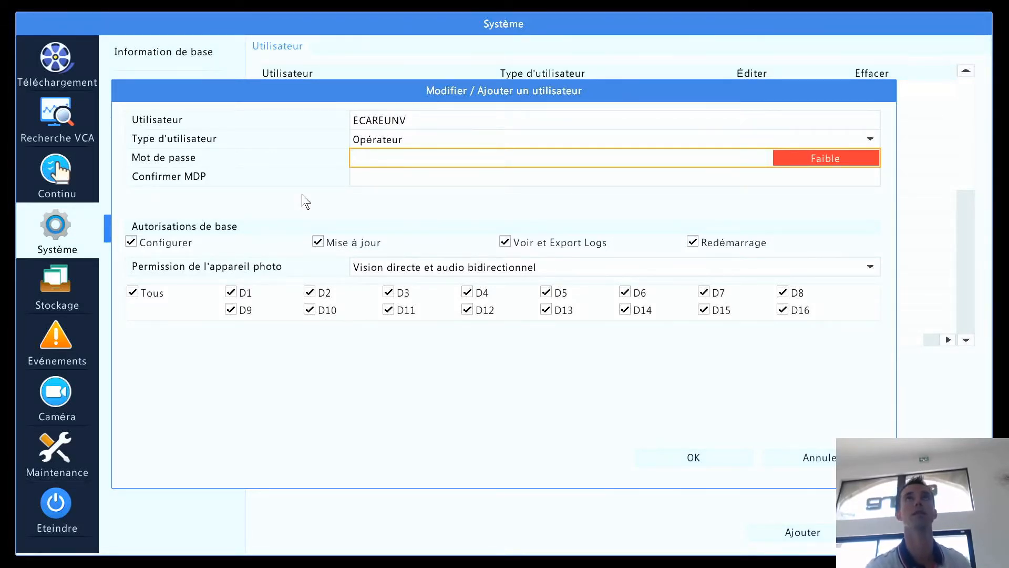
- Enter a strong password for the new user account
{"action": "left_click", "coordinate": [386, 158]}
{"action": "left_click", "coordinate": [360, 216]}
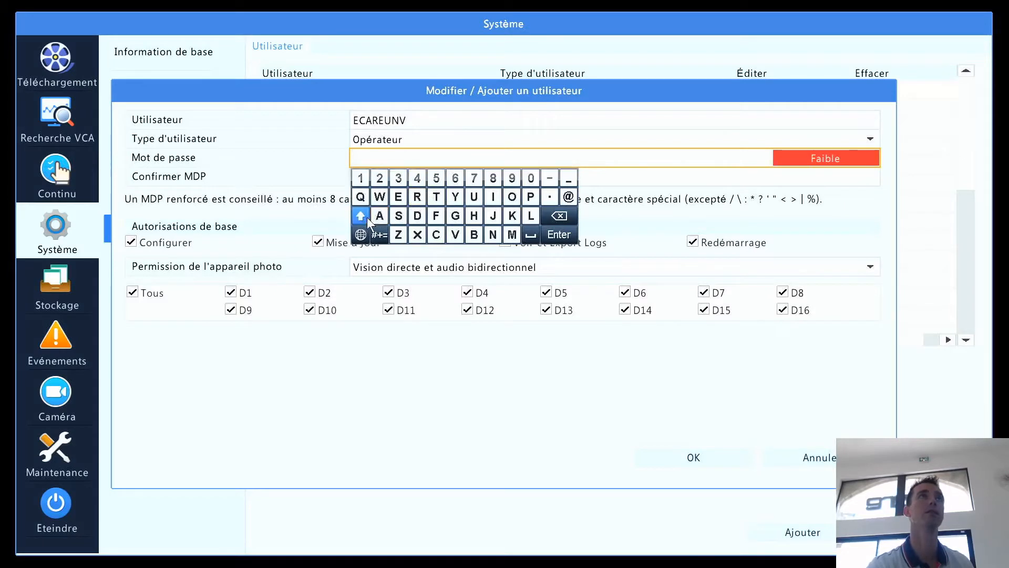
{"action": "left_click", "coordinate": [380, 215]}
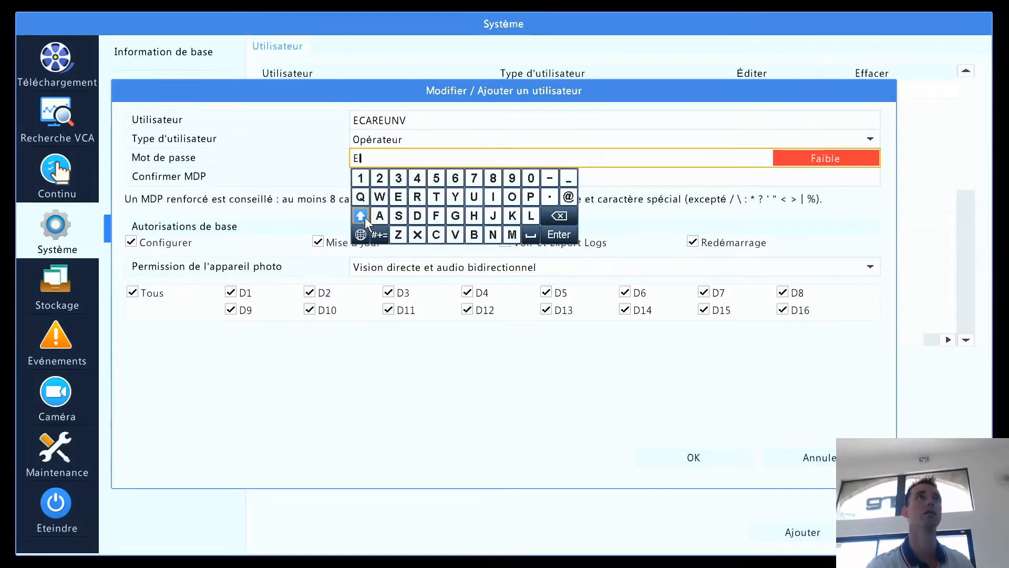
{"action": "left_click", "coordinate": [434, 233]}
{"action": "left_click", "coordinate": [382, 217]}
{"action": "left_click", "coordinate": [415, 195]}
{"action": "left_click", "coordinate": [407, 196]}
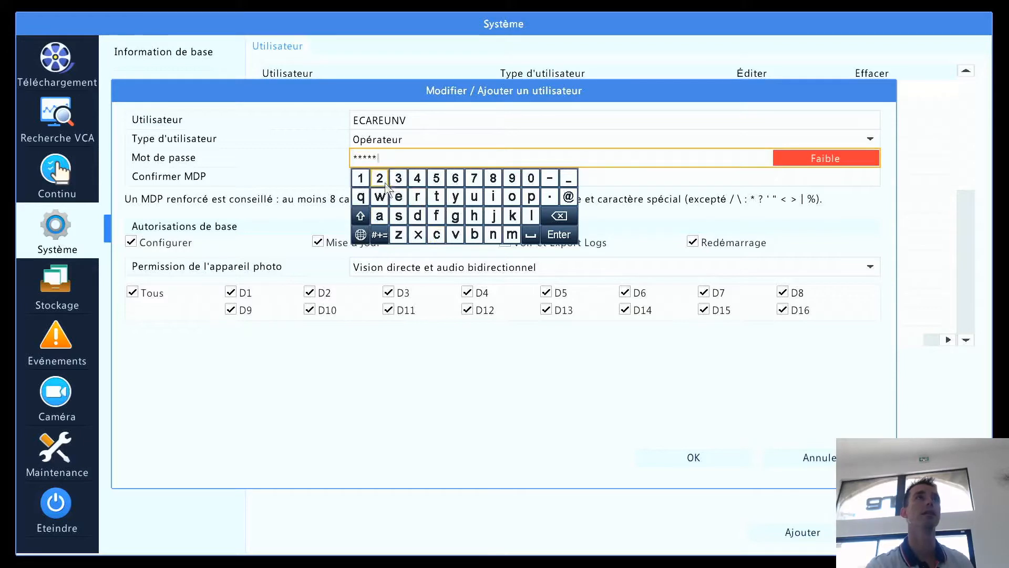
{"action": "left_click", "coordinate": [360, 178]}
{"action": "left_click", "coordinate": [380, 179]}
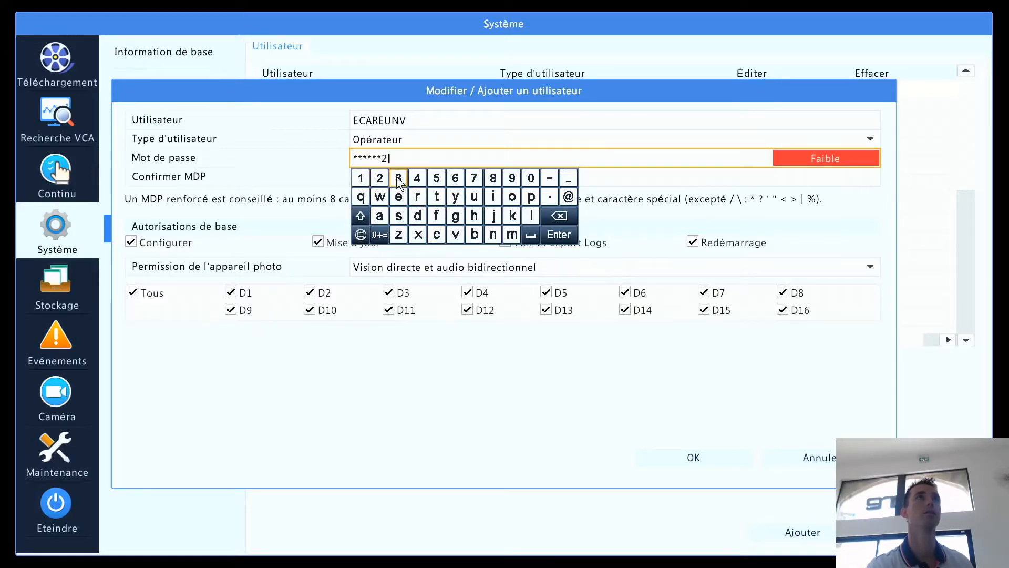
{"action": "left_click", "coordinate": [398, 178]}
{"action": "left_click", "coordinate": [417, 179]}
{"action": "left_click", "coordinate": [436, 179]}
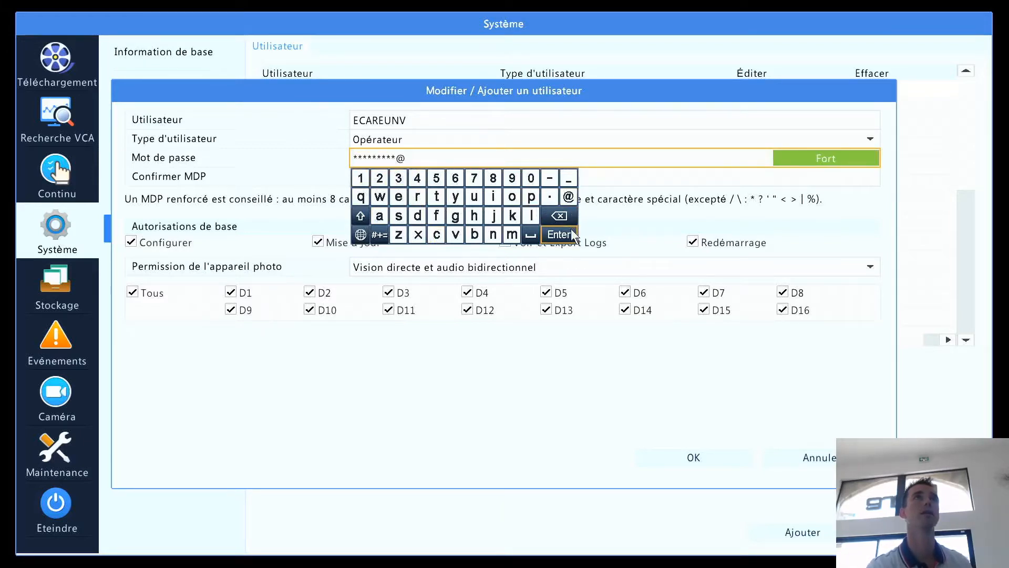
{"action": "left_click", "coordinate": [570, 231]}
- Repeat the account password in the Confirmer MDP field
{"action": "left_click", "coordinate": [475, 177]}
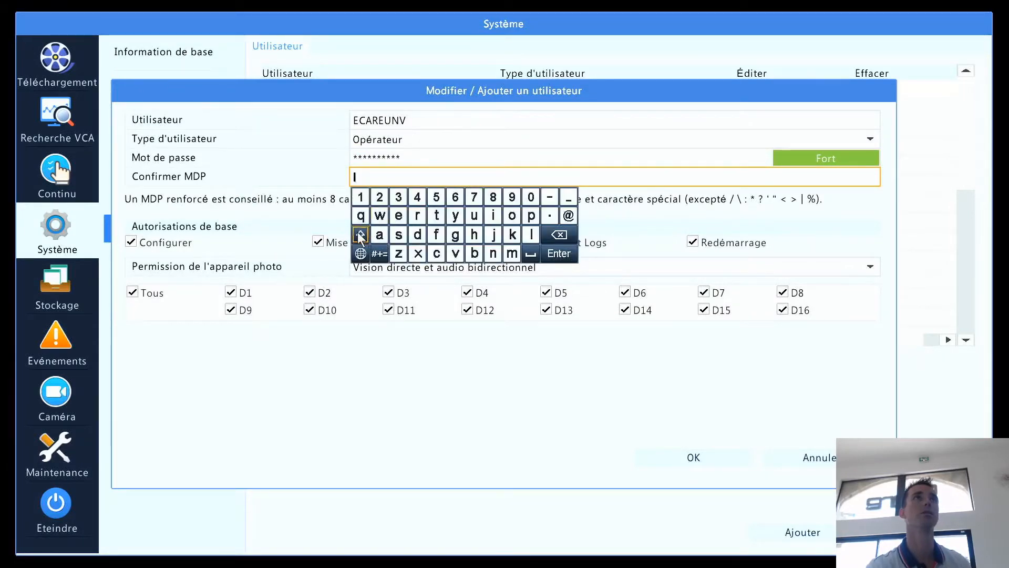
{"action": "left_click", "coordinate": [398, 216]}
{"action": "left_click", "coordinate": [360, 234]}
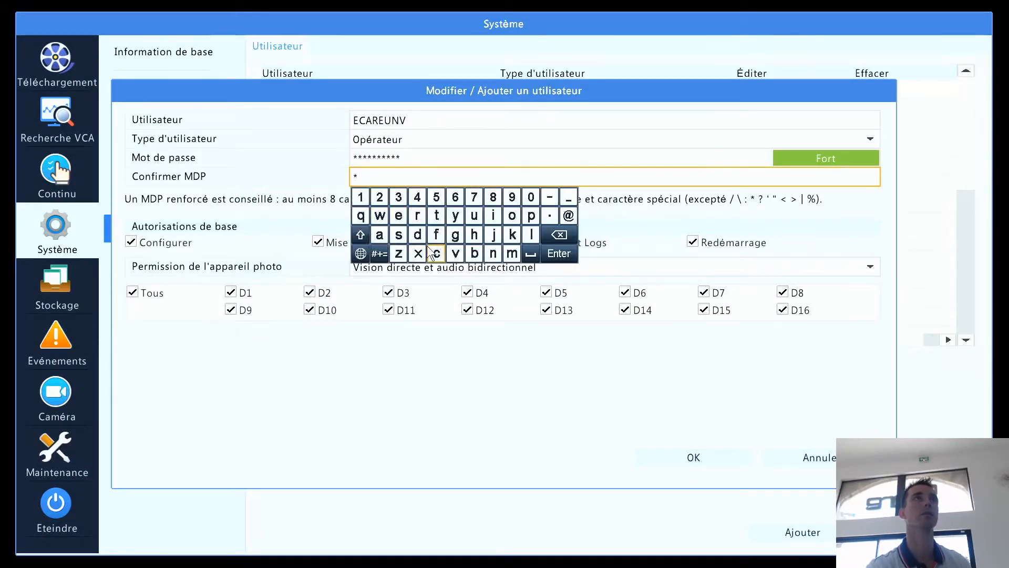
{"action": "left_click", "coordinate": [436, 254]}
{"action": "left_click", "coordinate": [380, 234]}
{"action": "left_click", "coordinate": [417, 215]}
{"action": "left_click", "coordinate": [399, 216]}
{"action": "left_click", "coordinate": [361, 197]}
{"action": "left_click", "coordinate": [380, 197]}
{"action": "left_click", "coordinate": [398, 197]}
{"action": "left_click", "coordinate": [418, 197]}
{"action": "left_click", "coordinate": [569, 216]}
{"action": "left_click", "coordinate": [563, 253]}
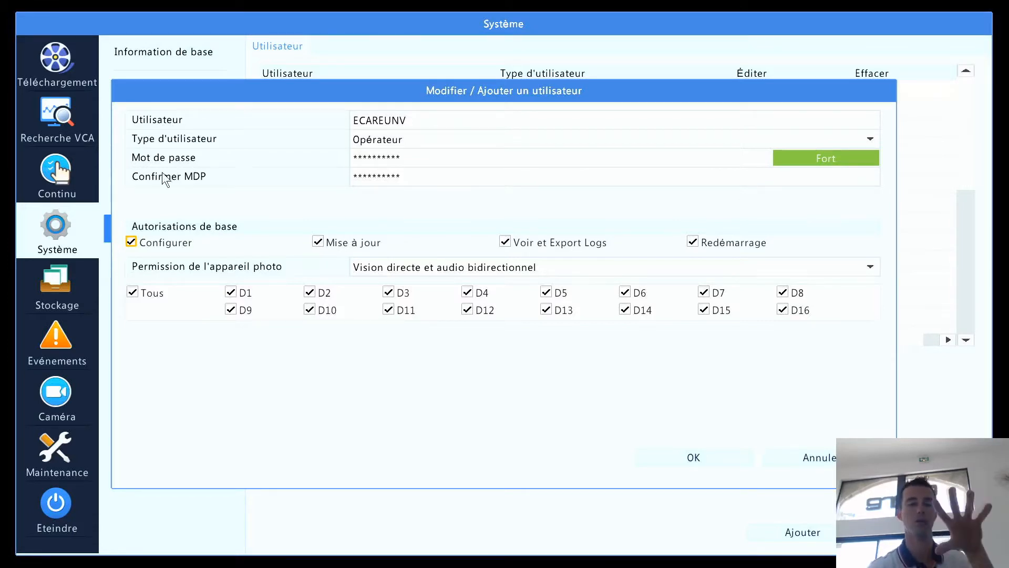
- Try clearing and reselecting all cameras under the Vision directe et audio bidirectionnel permission
{"action": "left_click", "coordinate": [457, 267]}
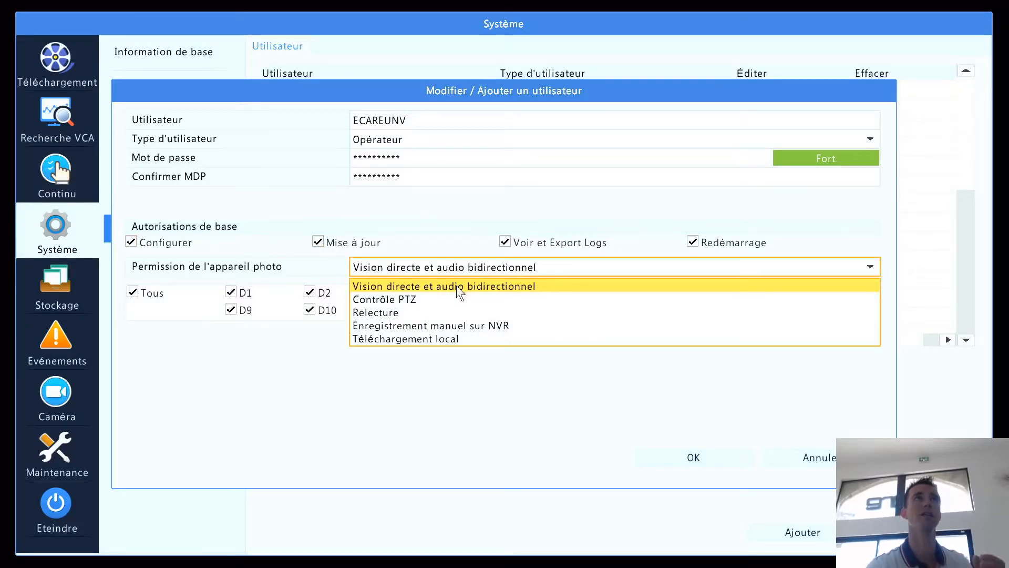
{"action": "left_click", "coordinate": [456, 285]}
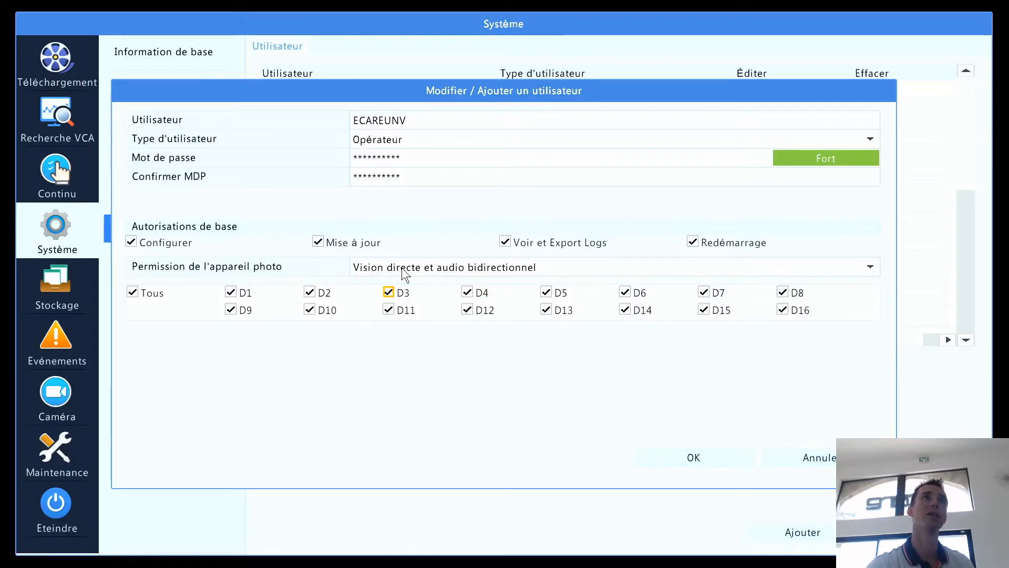
{"action": "left_click", "coordinate": [131, 296]}
{"action": "left_click", "coordinate": [134, 298]}
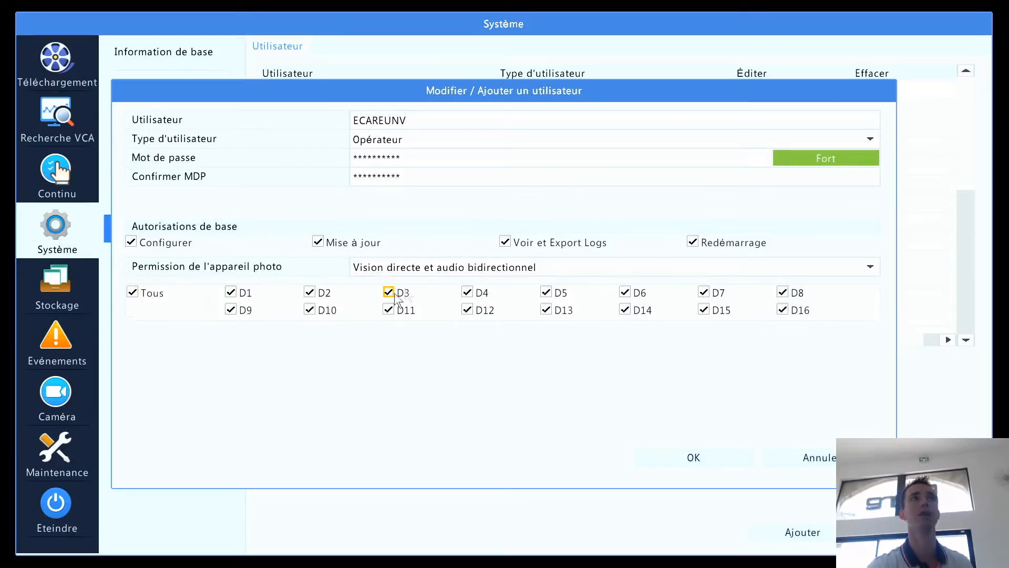
- Remove cameras D1, D11, D12, D13 and D14 from the user's Vision directe et audio bidirectionnel permission
{"action": "left_click", "coordinate": [455, 273]}
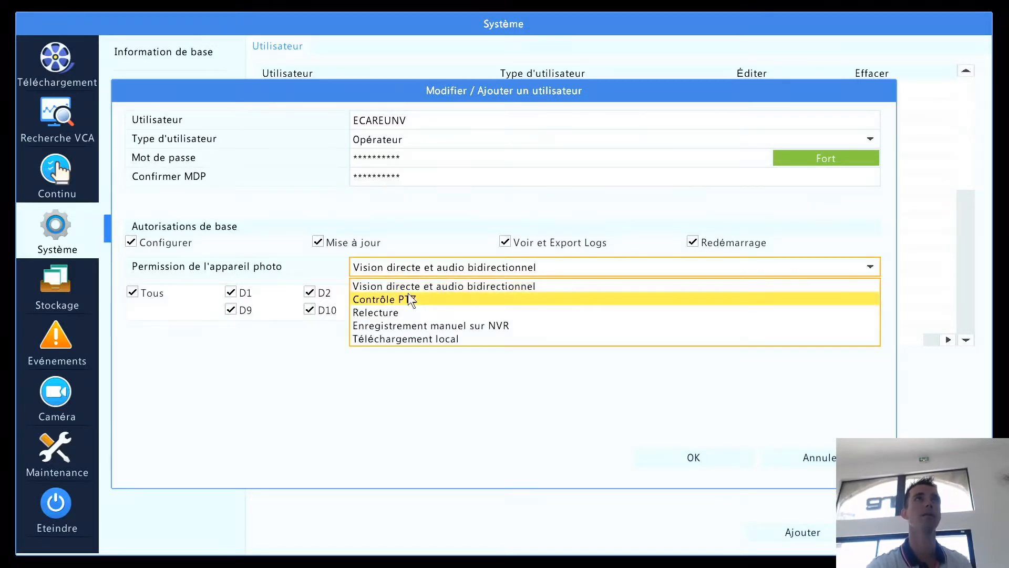
{"action": "left_click", "coordinate": [284, 302]}
{"action": "left_click", "coordinate": [284, 302]}
{"action": "left_click", "coordinate": [401, 316]}
{"action": "left_click", "coordinate": [473, 316]}
{"action": "left_click", "coordinate": [557, 313]}
{"action": "left_click", "coordinate": [624, 311]}
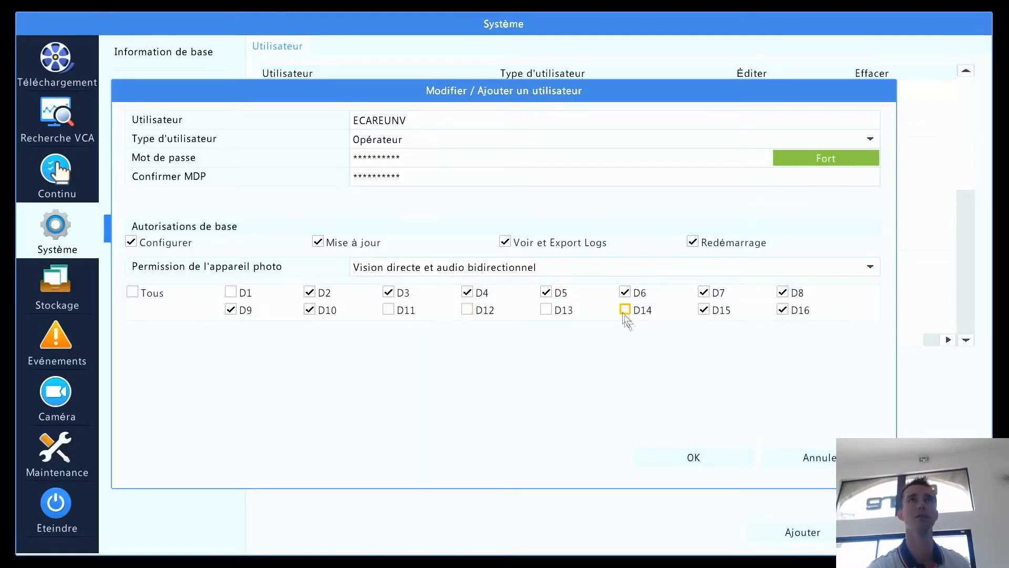
- Review the camera permissions for Contrôle PTZ, Relecture, Enregistrement manuel sur NVR and Téléchargement local, and save the new user
{"action": "left_click", "coordinate": [492, 270]}
{"action": "left_click", "coordinate": [435, 295]}
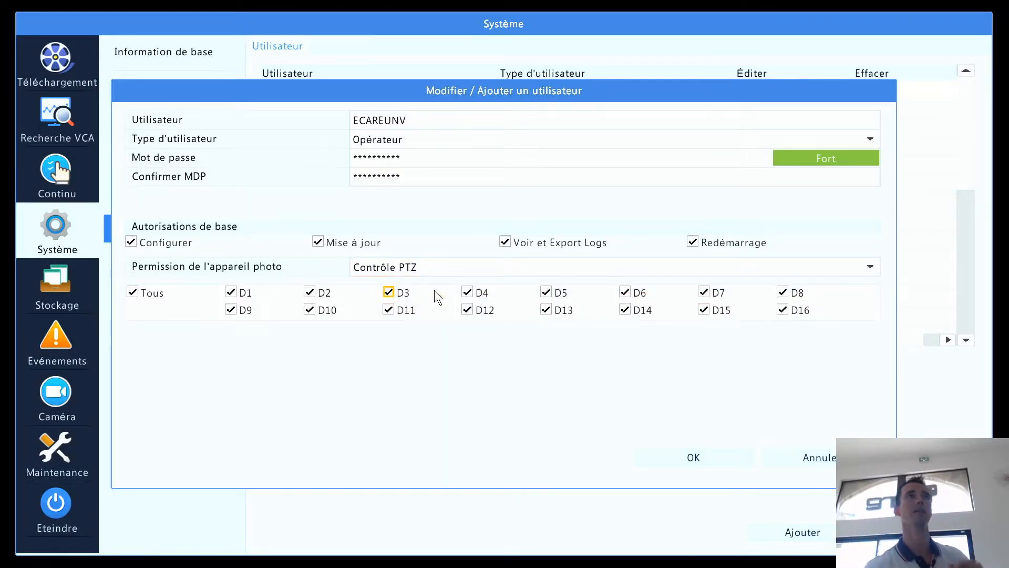
{"action": "left_click", "coordinate": [477, 270]}
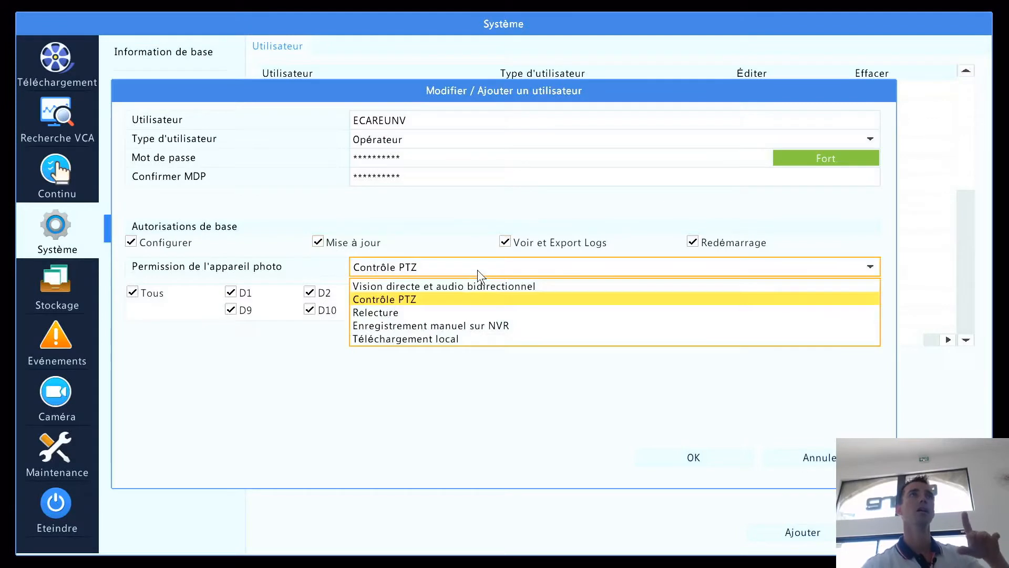
{"action": "left_click", "coordinate": [396, 312]}
{"action": "left_click", "coordinate": [415, 271]}
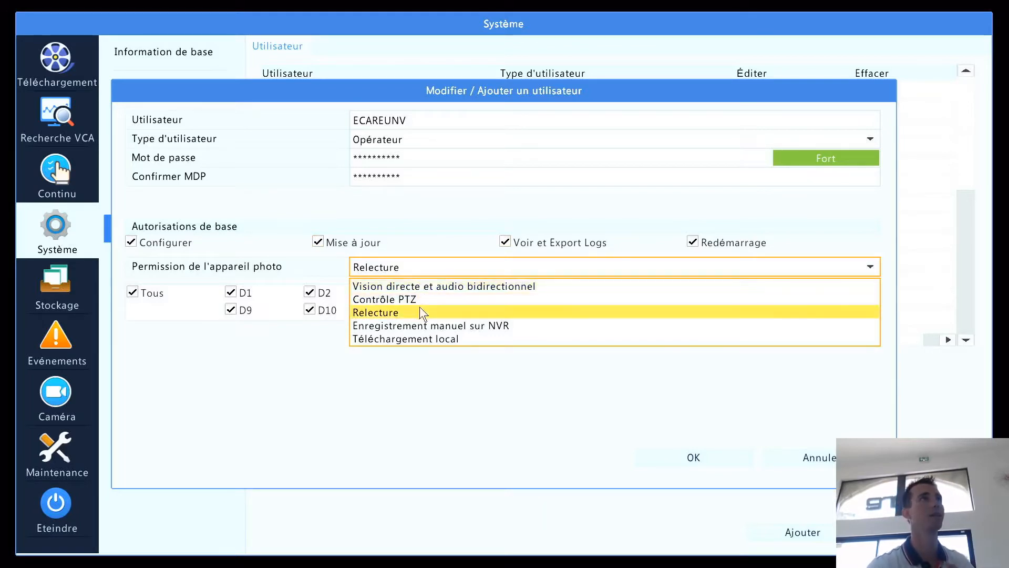
{"action": "left_click", "coordinate": [424, 324]}
{"action": "left_click", "coordinate": [465, 268]}
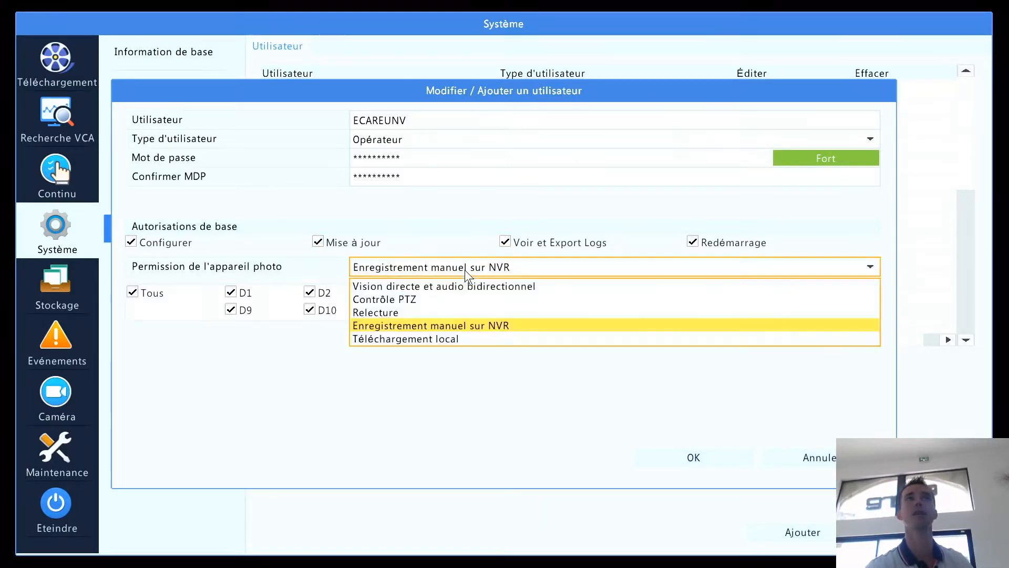
{"action": "left_click", "coordinate": [434, 336]}
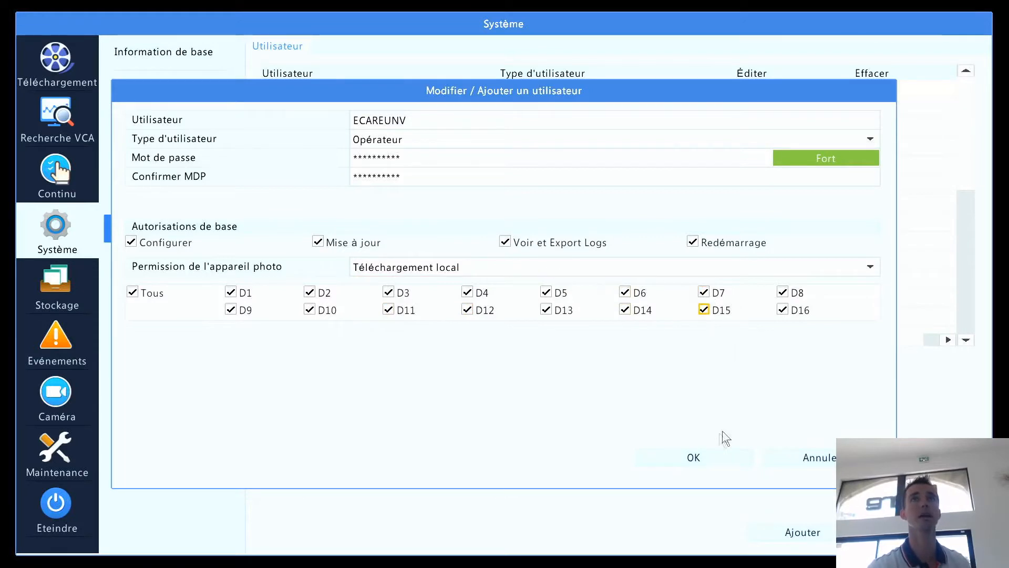
{"action": "left_click", "coordinate": [716, 458]}
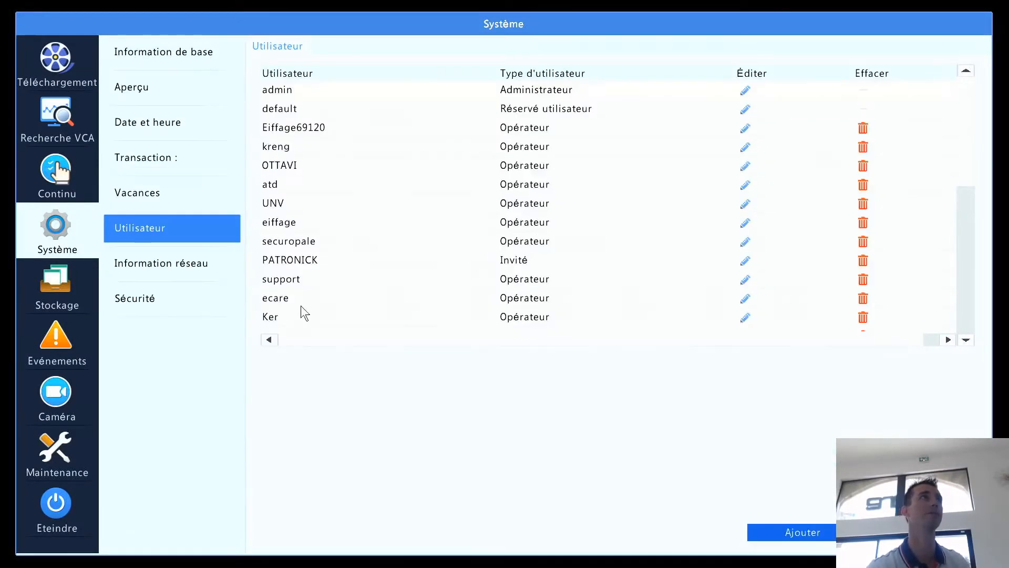
- Open the network information and review the TCP/IP settings, trying the network card, DHCP and IPv6 mode options
{"action": "left_click", "coordinate": [231, 278]}
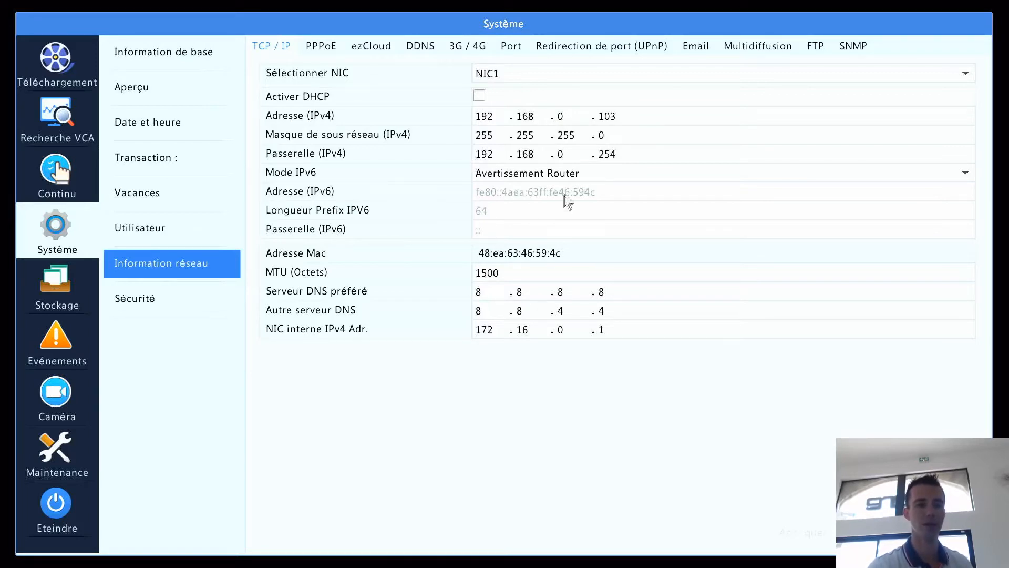
{"action": "left_click", "coordinate": [497, 74]}
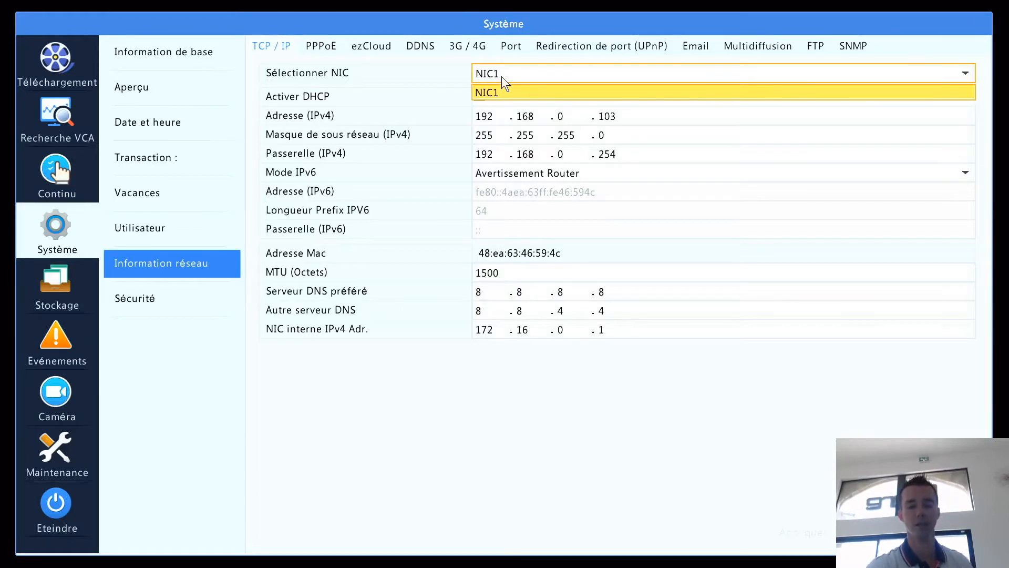
{"action": "left_click", "coordinate": [502, 74]}
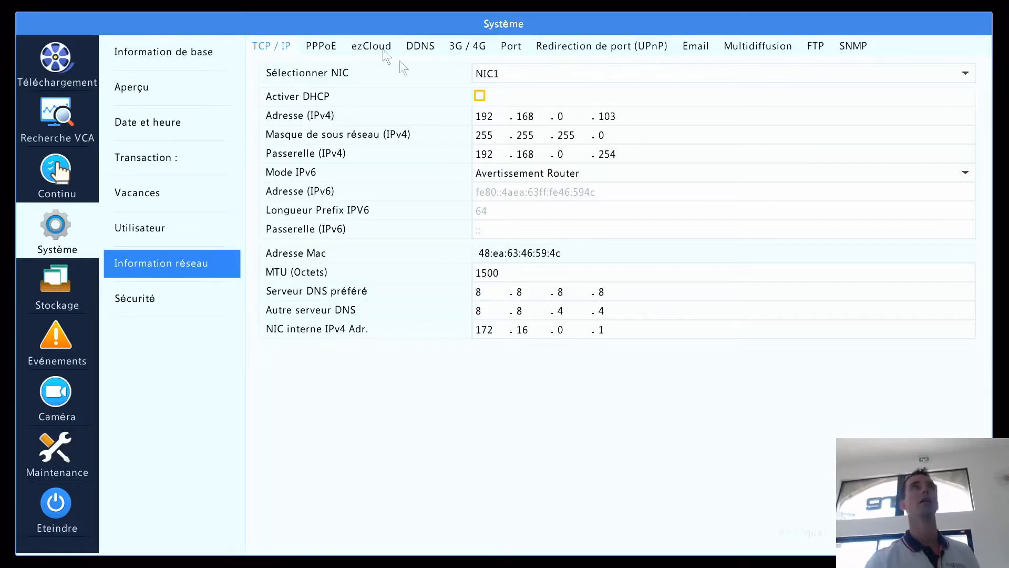
{"action": "left_click", "coordinate": [481, 96]}
{"action": "left_click", "coordinate": [481, 95]}
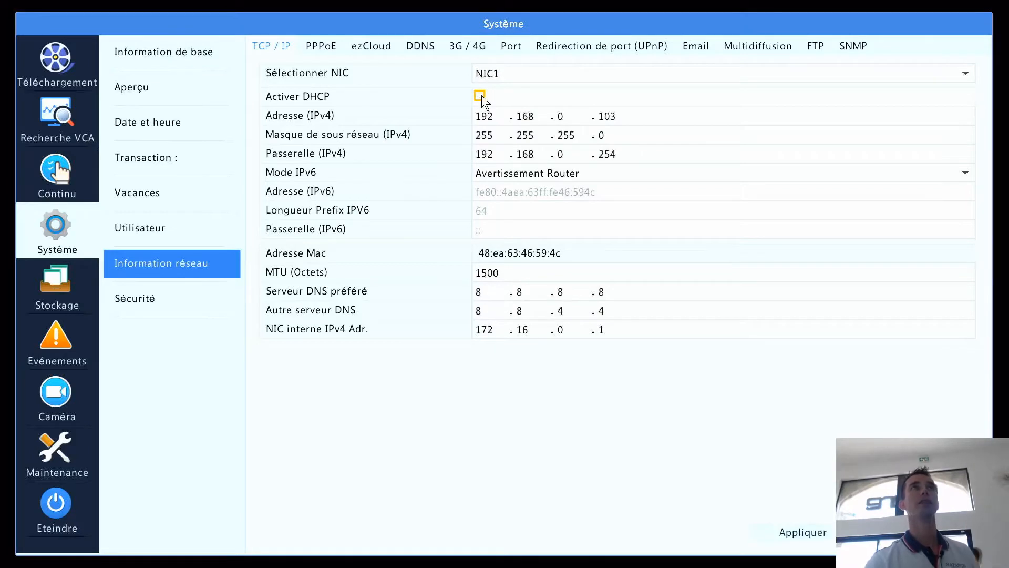
{"action": "left_click", "coordinate": [548, 175]}
{"action": "left_click", "coordinate": [549, 175]}
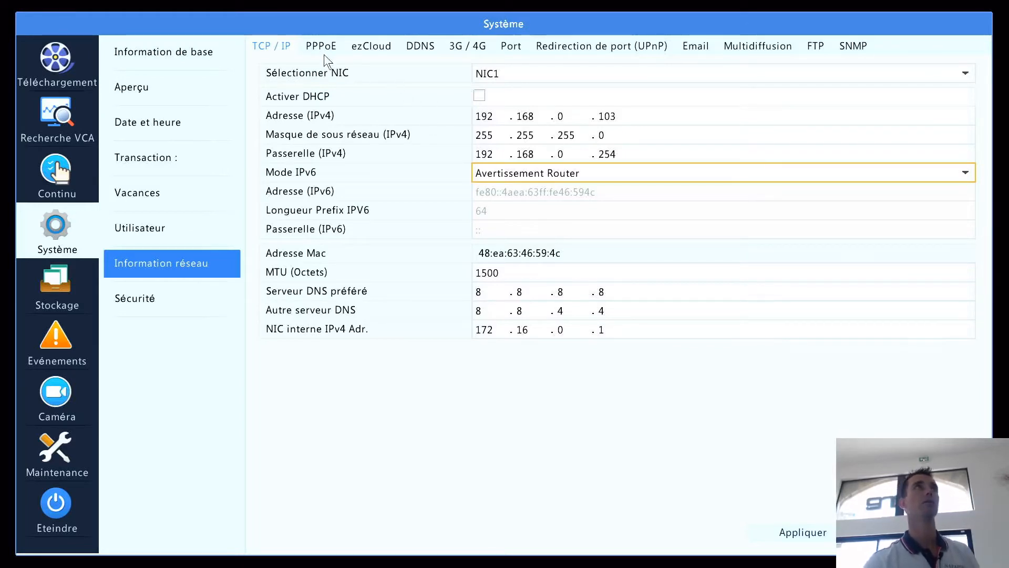
- Try enabling PPPoE and review the ezCloud service settings
{"action": "left_click", "coordinate": [311, 44]}
{"action": "left_click", "coordinate": [478, 92]}
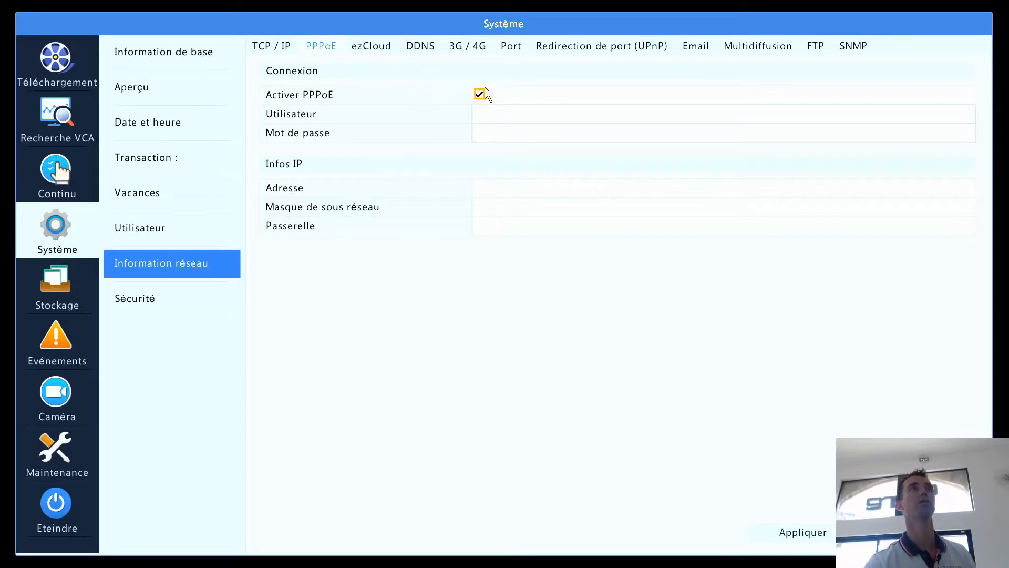
{"action": "left_click", "coordinate": [371, 46]}
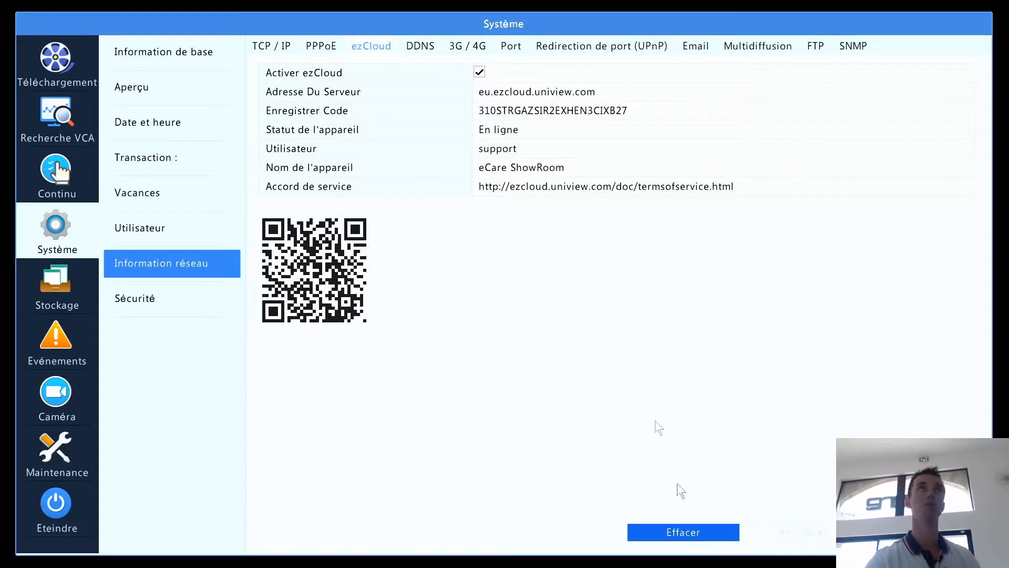
- Review the DDNS settings and the available DDNS types
{"action": "left_click", "coordinate": [426, 46]}
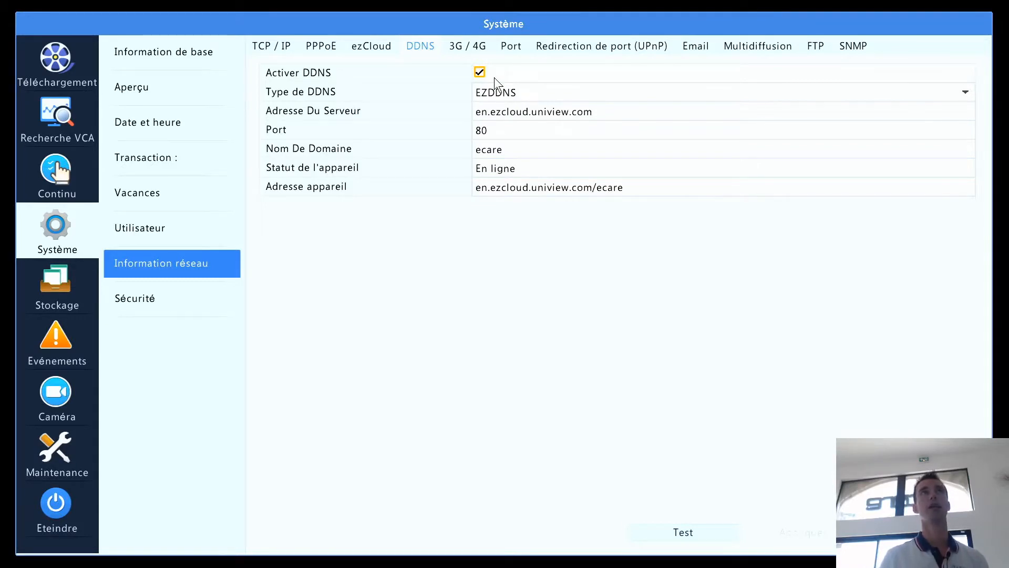
{"action": "left_click", "coordinate": [523, 96]}
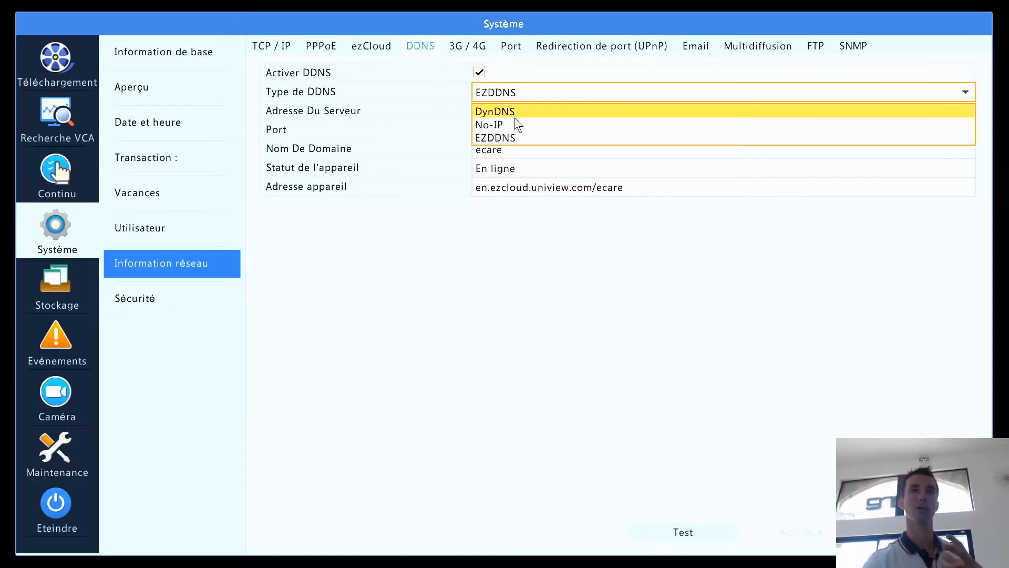
{"action": "left_click", "coordinate": [543, 281]}
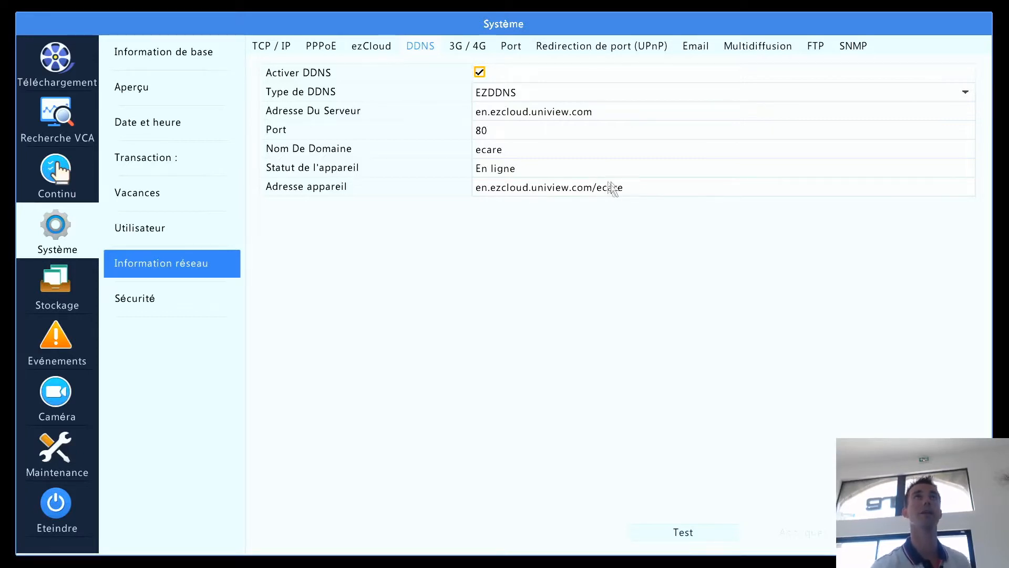
- Review the 3G/4G, port and UPnP port redirection settings
{"action": "left_click", "coordinate": [474, 38]}
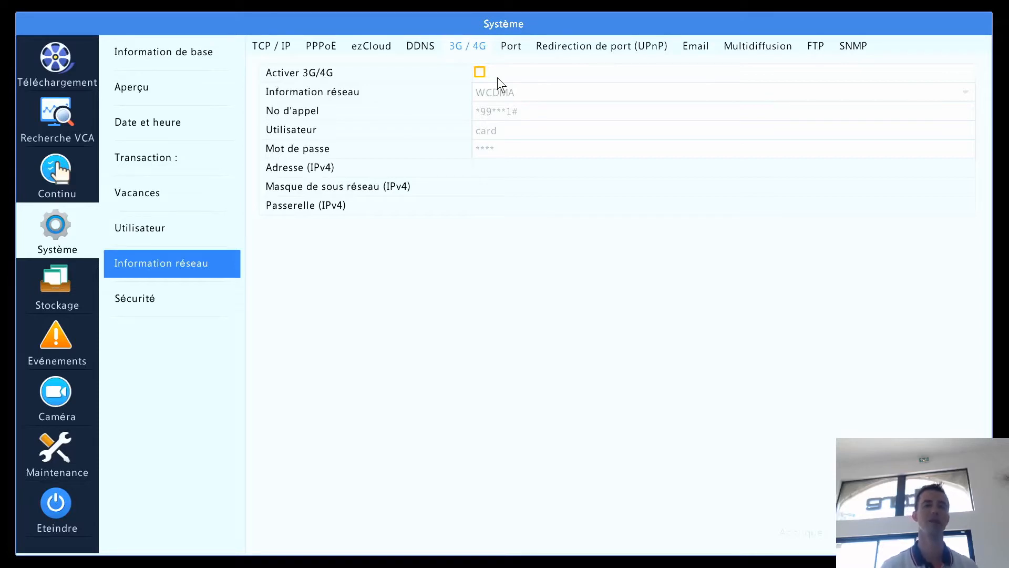
{"action": "left_click", "coordinate": [508, 47]}
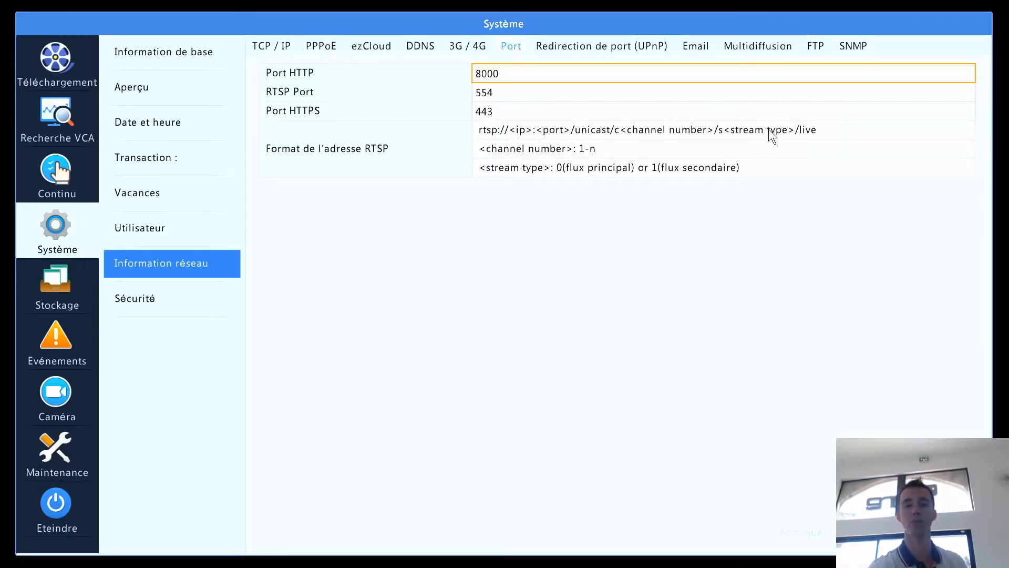
{"action": "left_click", "coordinate": [582, 48]}
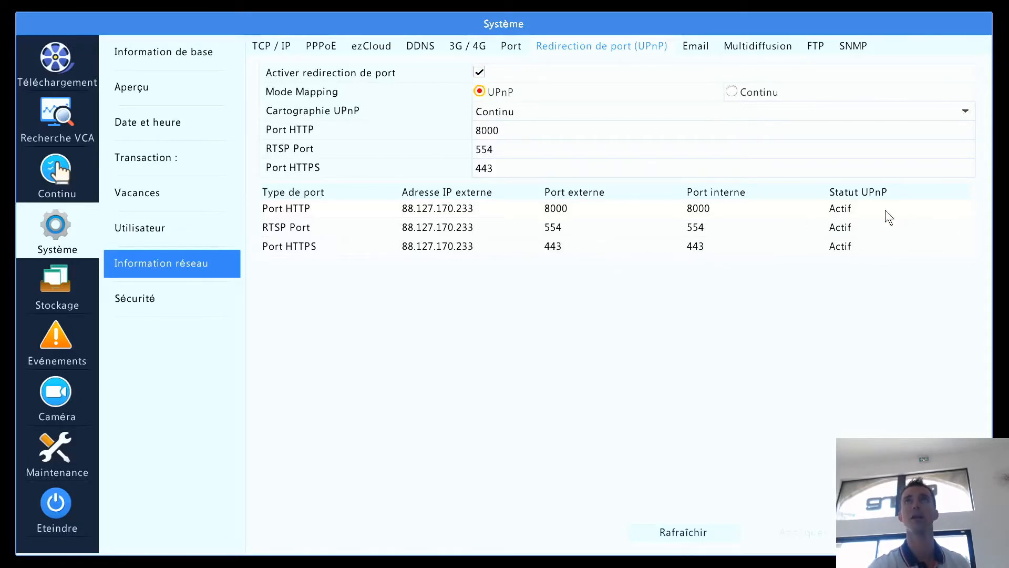
- Review the email notification settings, browsing the recipients, trying the attached capture option and viewing the snapshot interval choices
{"action": "left_click", "coordinate": [693, 45]}
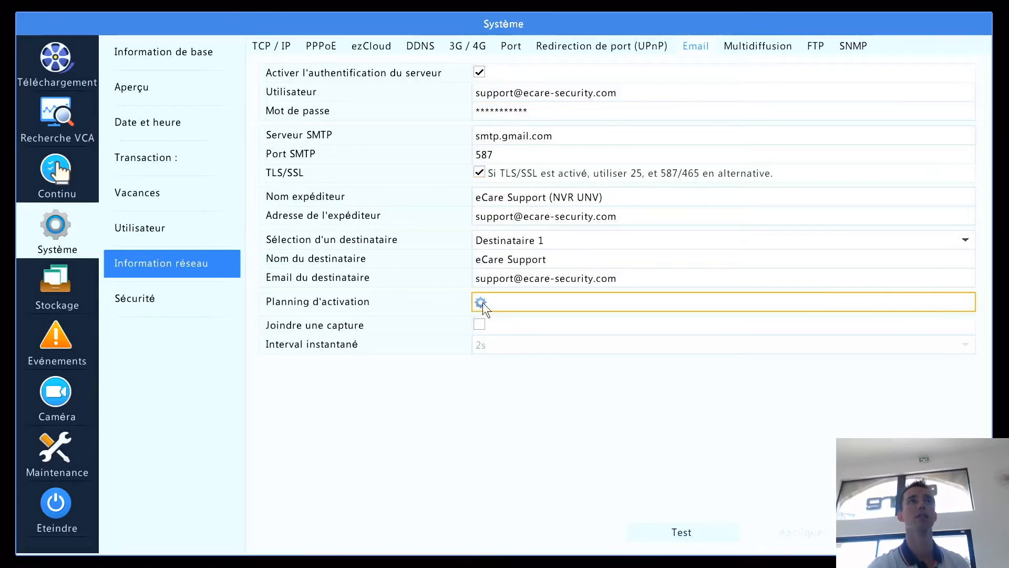
{"action": "left_click", "coordinate": [552, 241]}
{"action": "left_click", "coordinate": [541, 273]}
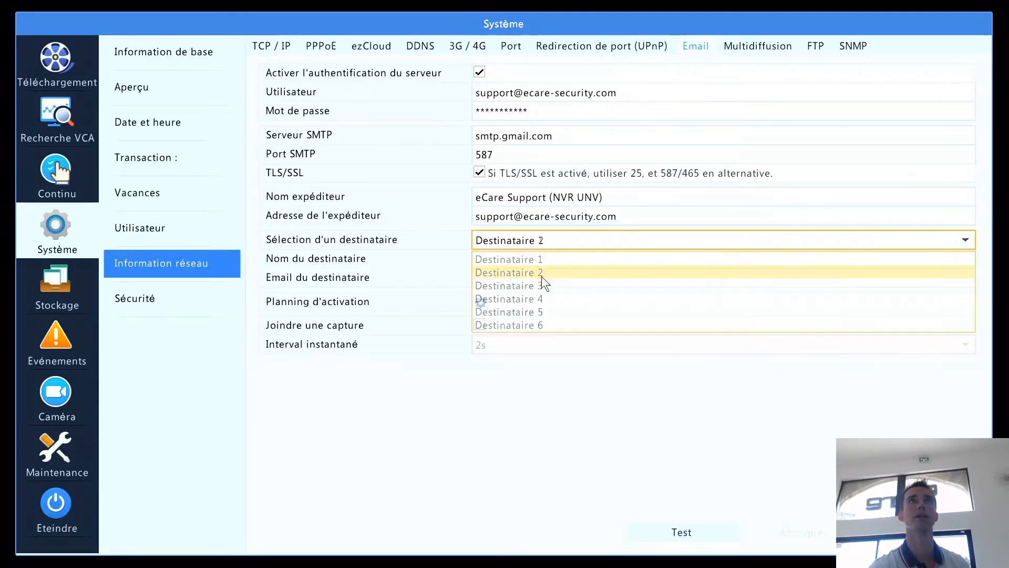
{"action": "left_click", "coordinate": [536, 245]}
{"action": "left_click", "coordinate": [532, 284]}
{"action": "left_click", "coordinate": [526, 257]}
{"action": "left_click", "coordinate": [534, 240]}
{"action": "left_click", "coordinate": [534, 259]}
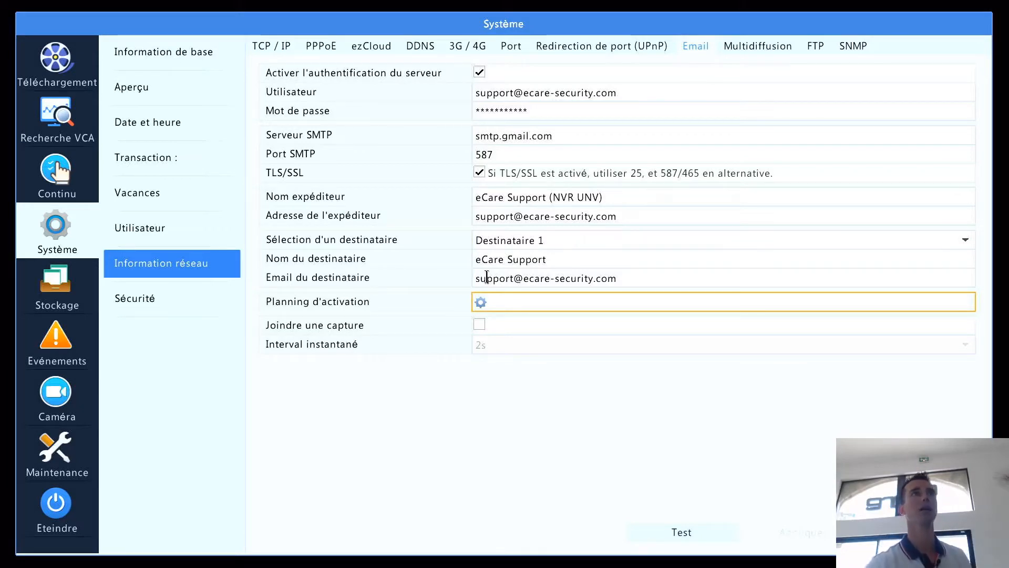
{"action": "left_click", "coordinate": [480, 324]}
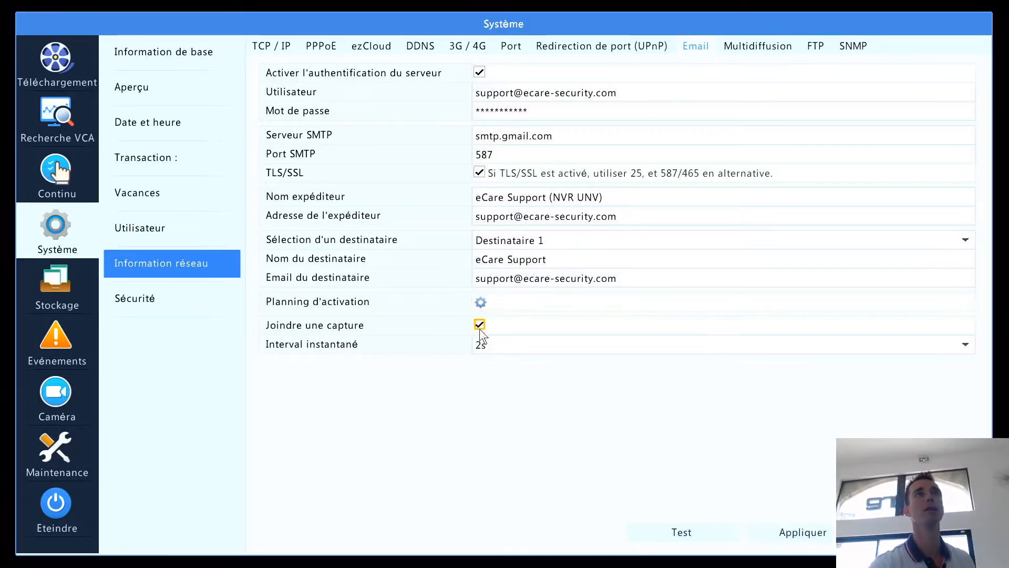
{"action": "left_click", "coordinate": [515, 348]}
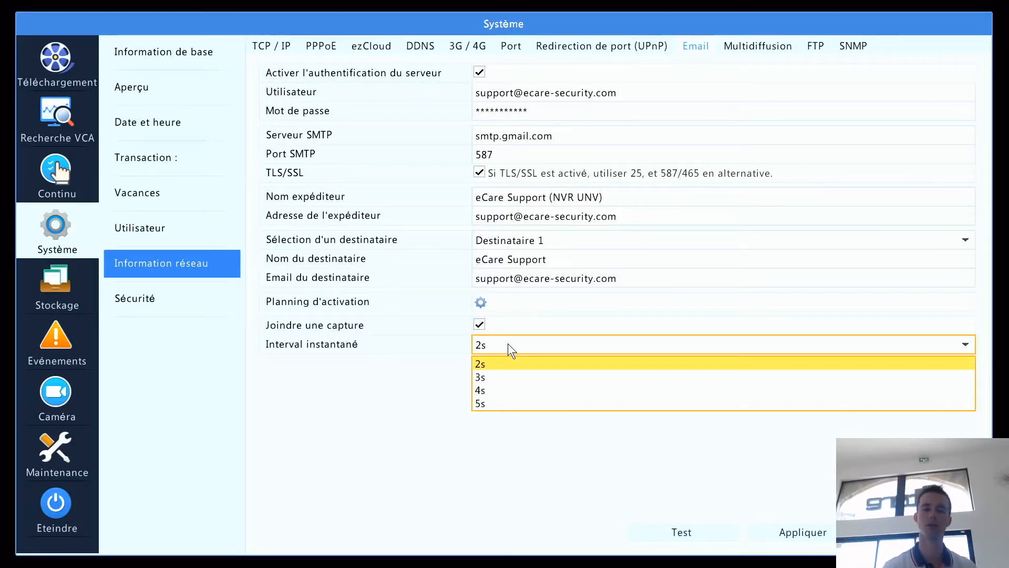
- Review the multicast, FTP and SNMP settings, trying the multicast and SNMP activation options, and revisit the network port settings
{"action": "left_click", "coordinate": [742, 47]}
{"action": "left_click", "coordinate": [480, 71]}
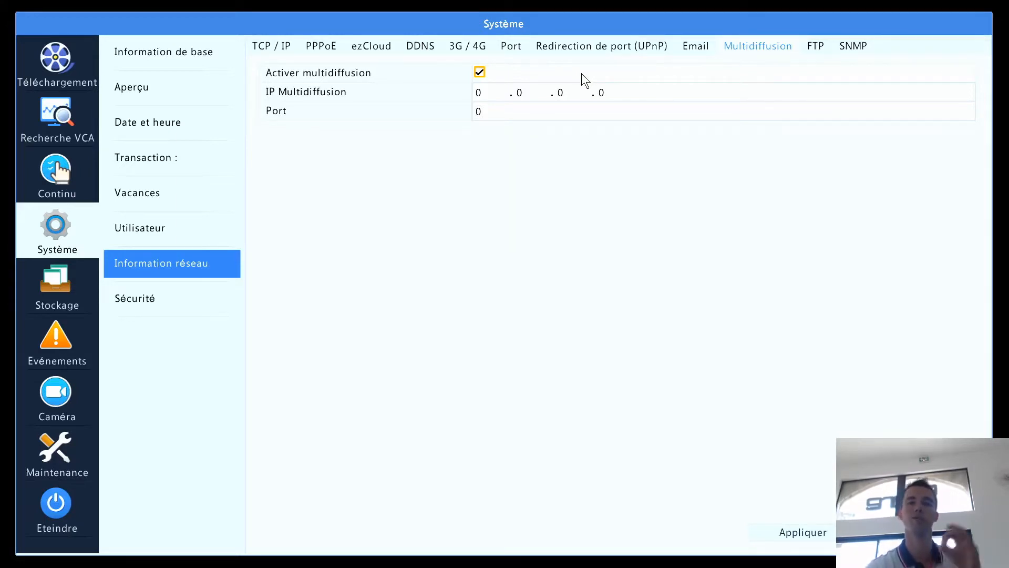
{"action": "left_click", "coordinate": [820, 46]}
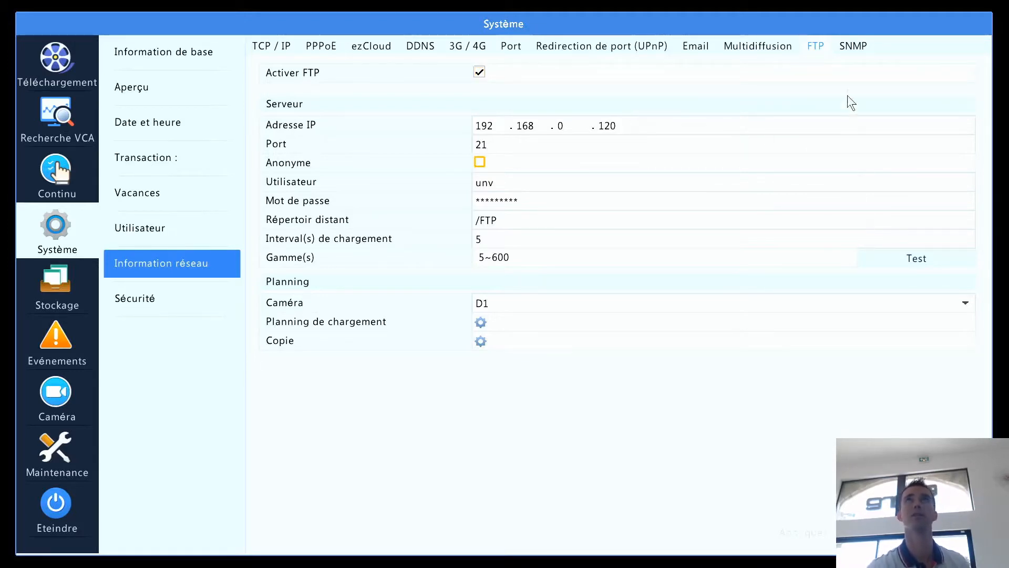
{"action": "left_click", "coordinate": [847, 42]}
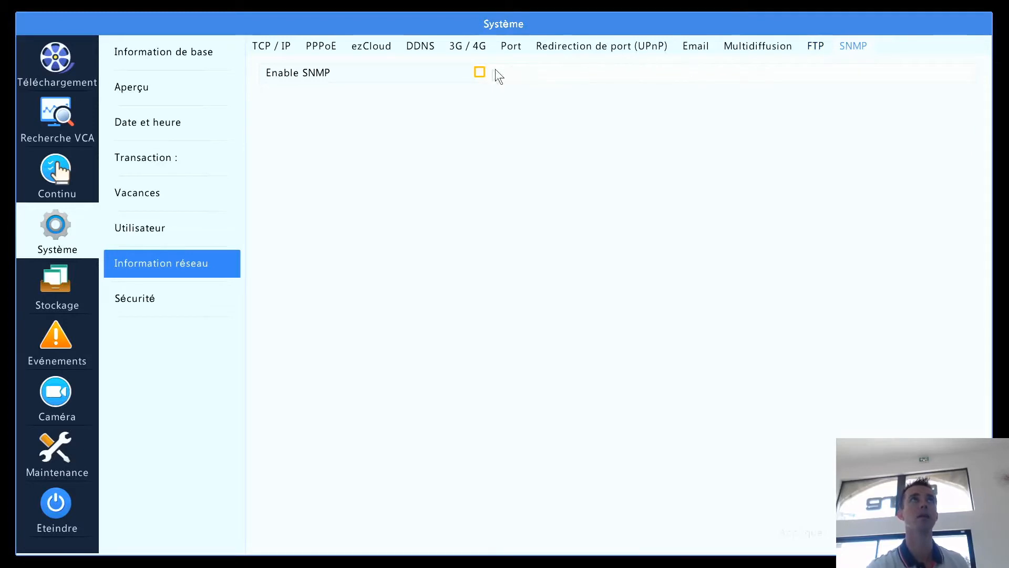
{"action": "left_click", "coordinate": [480, 72]}
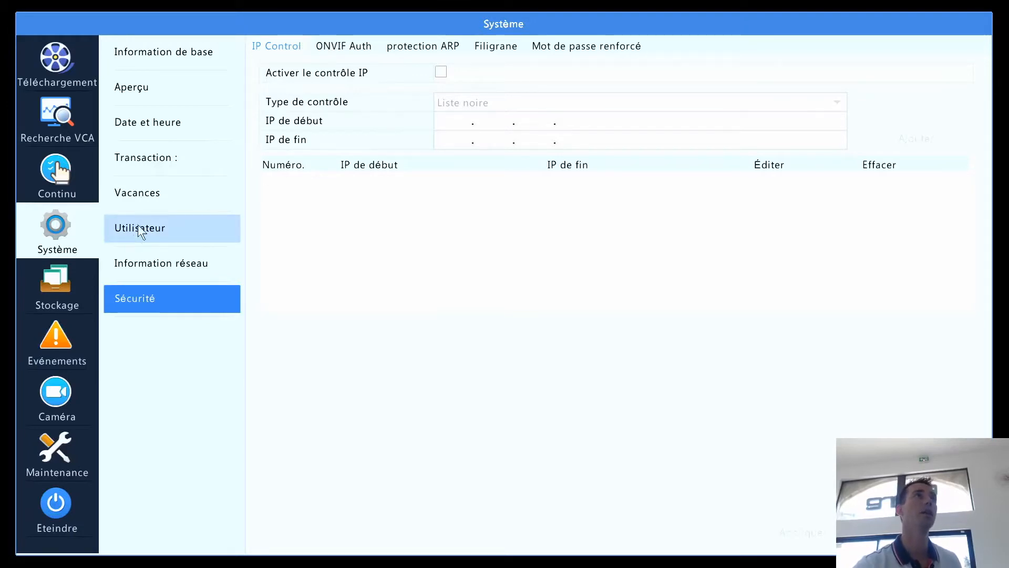
{"action": "left_click", "coordinate": [160, 262]}
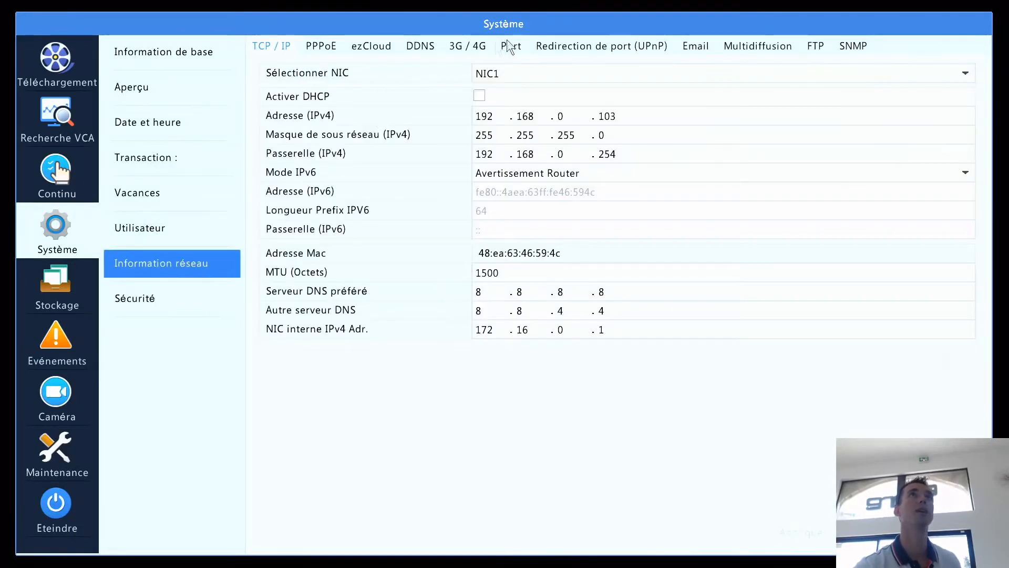
{"action": "left_click", "coordinate": [502, 47]}
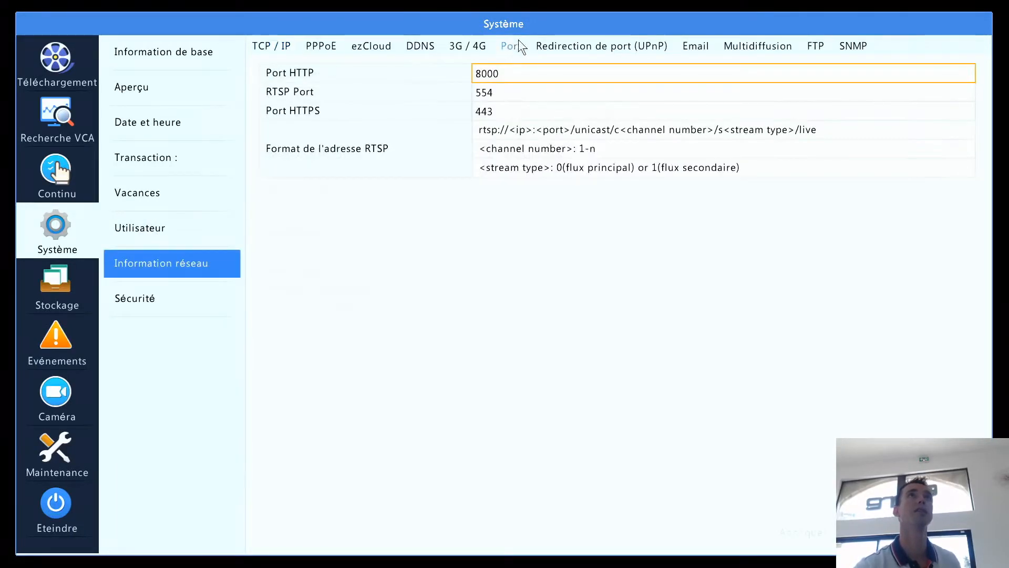
- Open the security settings and try enabling IP control, switching the control type between Liste noire and Liste blanche
{"action": "left_click", "coordinate": [177, 308]}
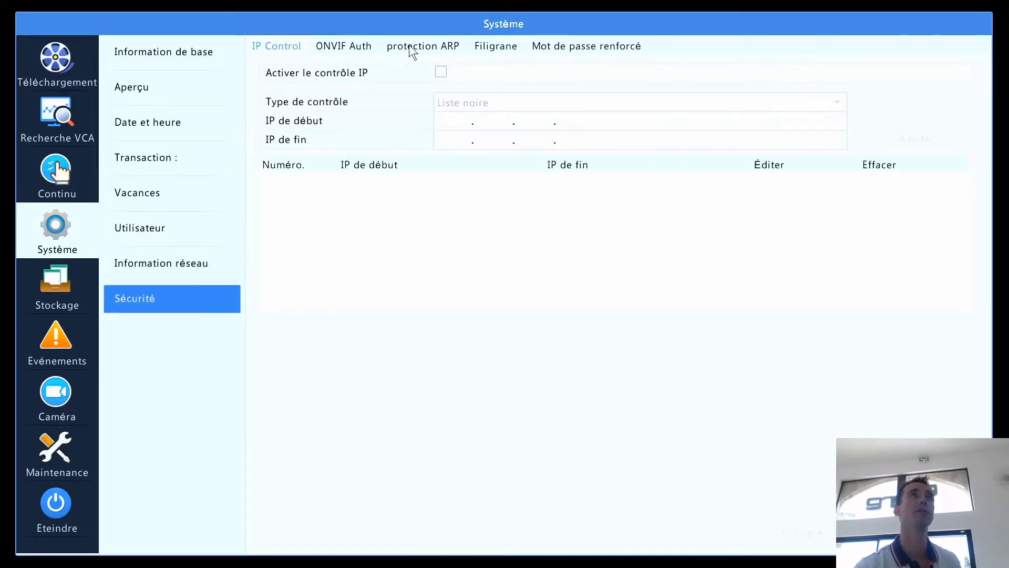
{"action": "left_click", "coordinate": [342, 47]}
{"action": "left_click", "coordinate": [274, 48]}
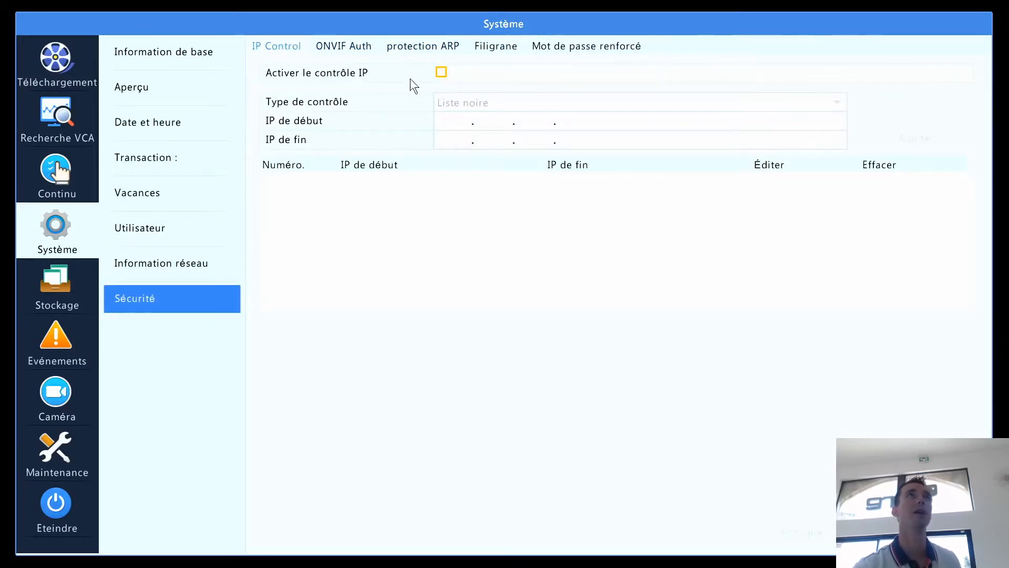
{"action": "left_click", "coordinate": [440, 72]}
{"action": "left_click", "coordinate": [450, 102]}
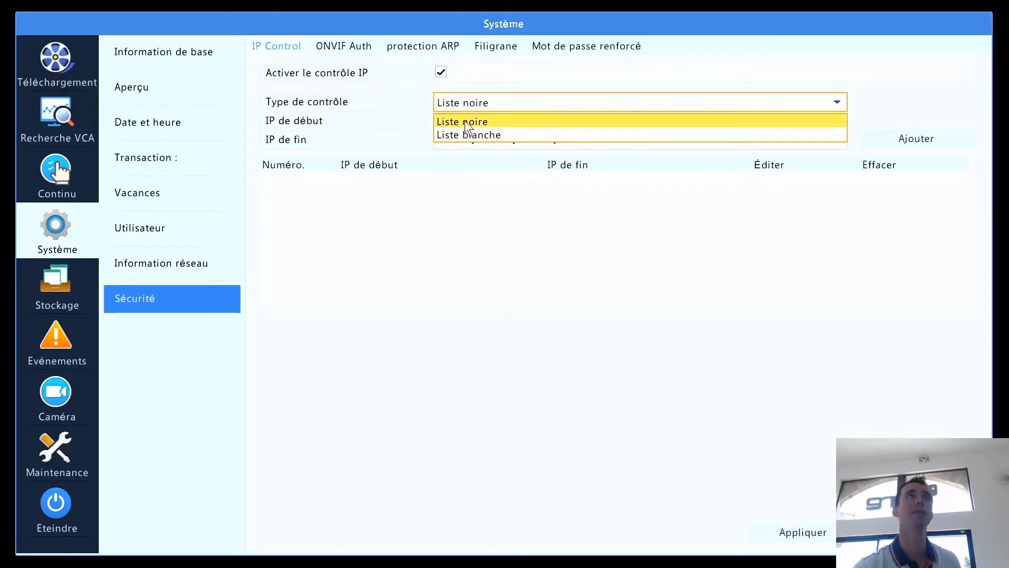
{"action": "left_click", "coordinate": [470, 135]}
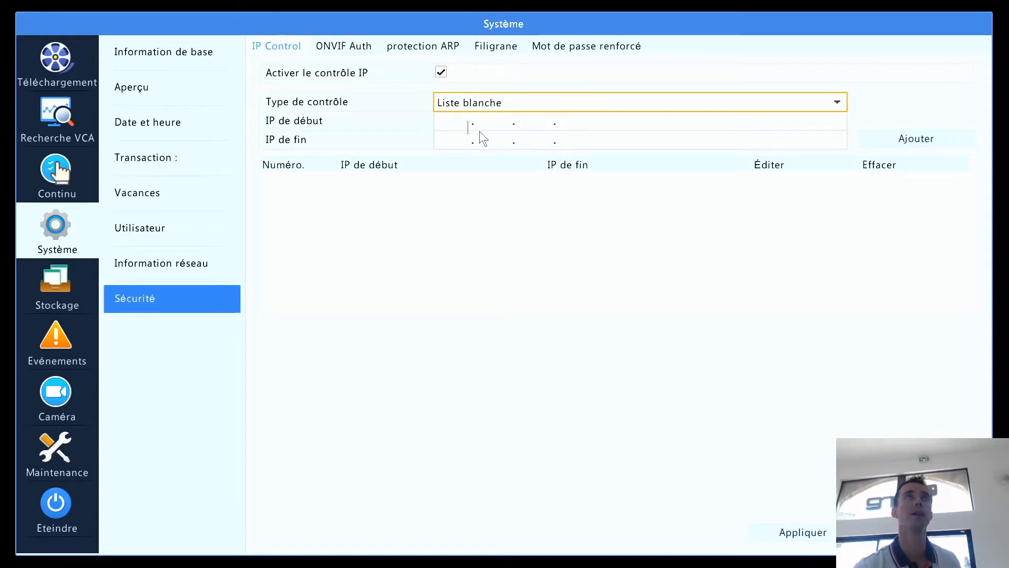
{"action": "left_click", "coordinate": [472, 96]}
{"action": "left_click", "coordinate": [462, 120]}
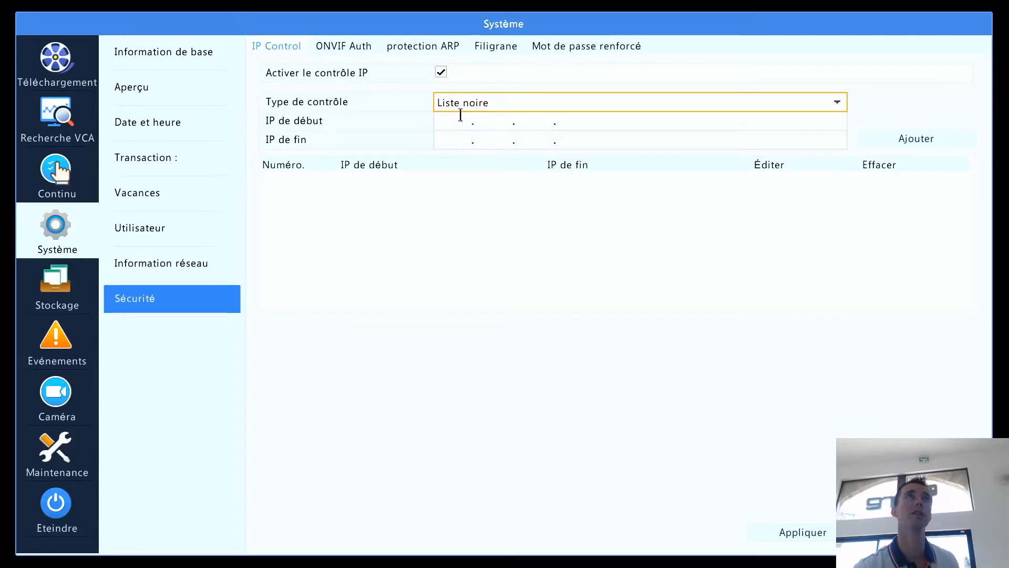
{"action": "left_click", "coordinate": [469, 106]}
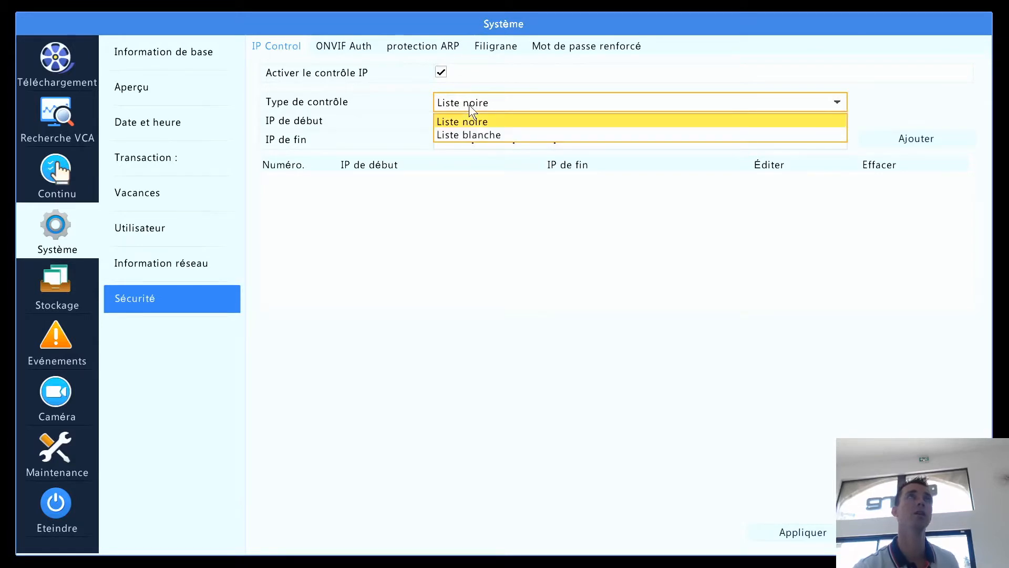
{"action": "left_click", "coordinate": [465, 132]}
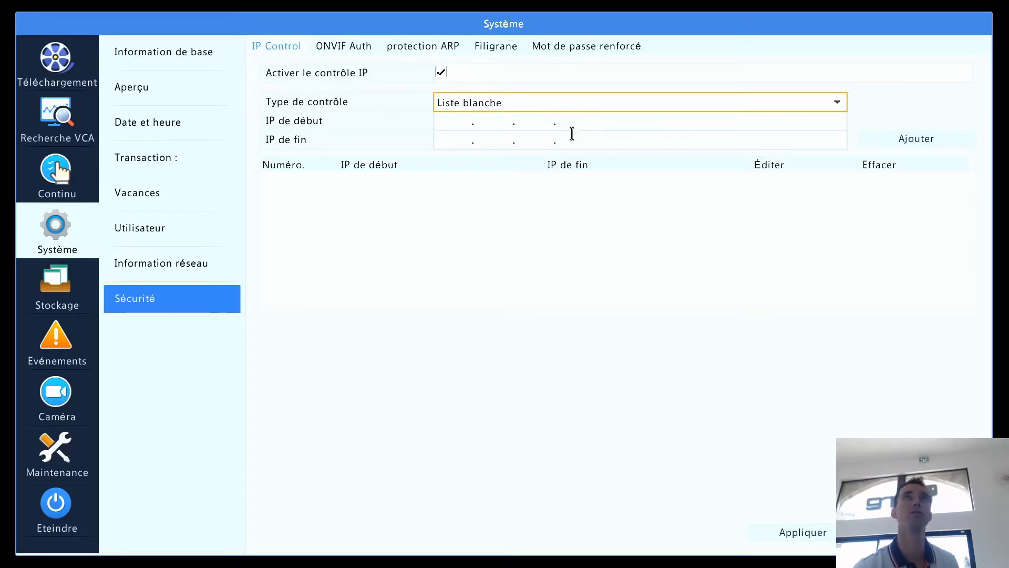
{"action": "left_click", "coordinate": [864, 138]}
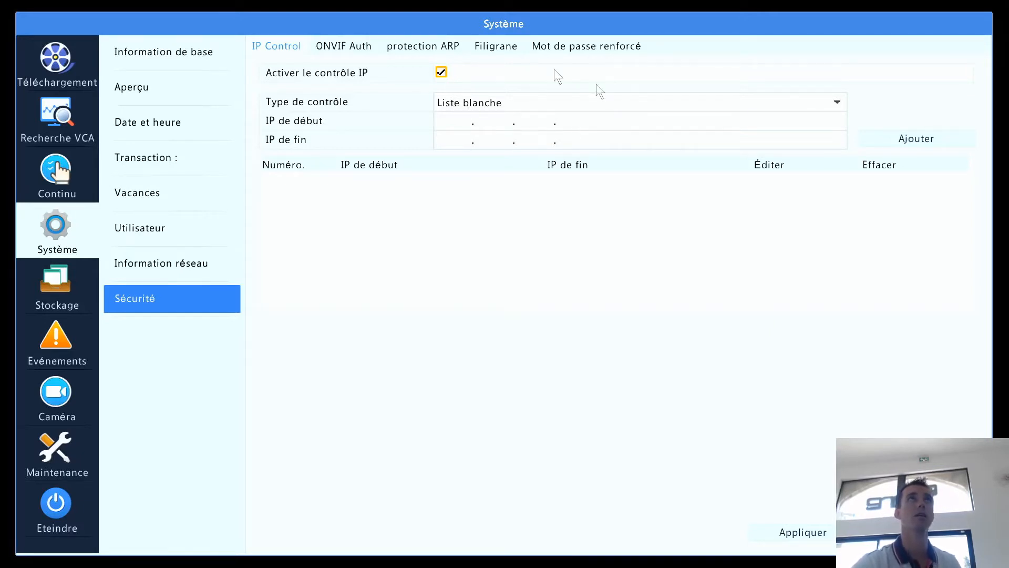
- Review the ONVIF authentication setting and try out the ARP protection option for NIC1
{"action": "left_click", "coordinate": [363, 48]}
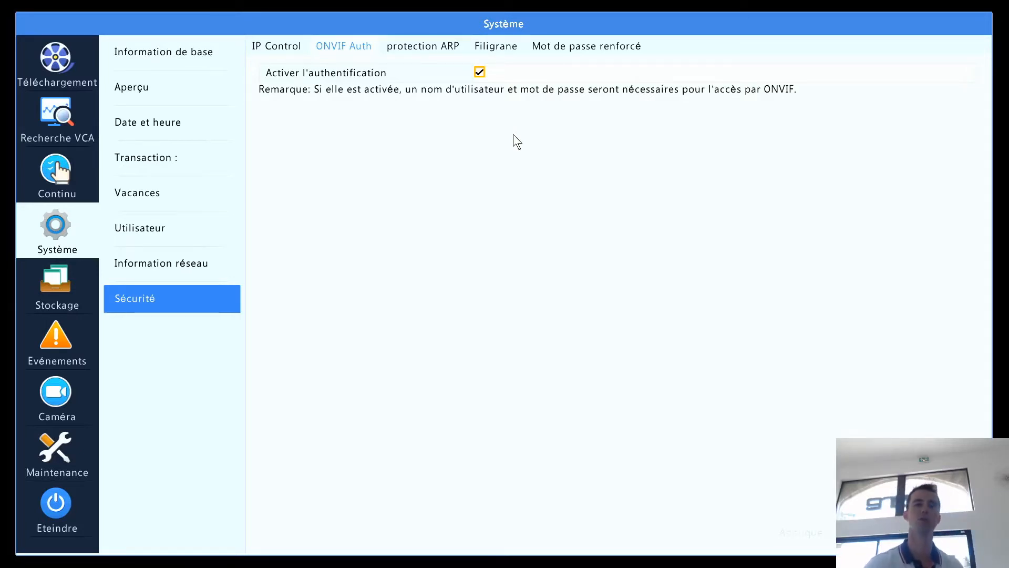
{"action": "left_click", "coordinate": [441, 46]}
{"action": "left_click", "coordinate": [478, 74]}
{"action": "left_click", "coordinate": [486, 91]}
{"action": "left_click", "coordinate": [483, 91]}
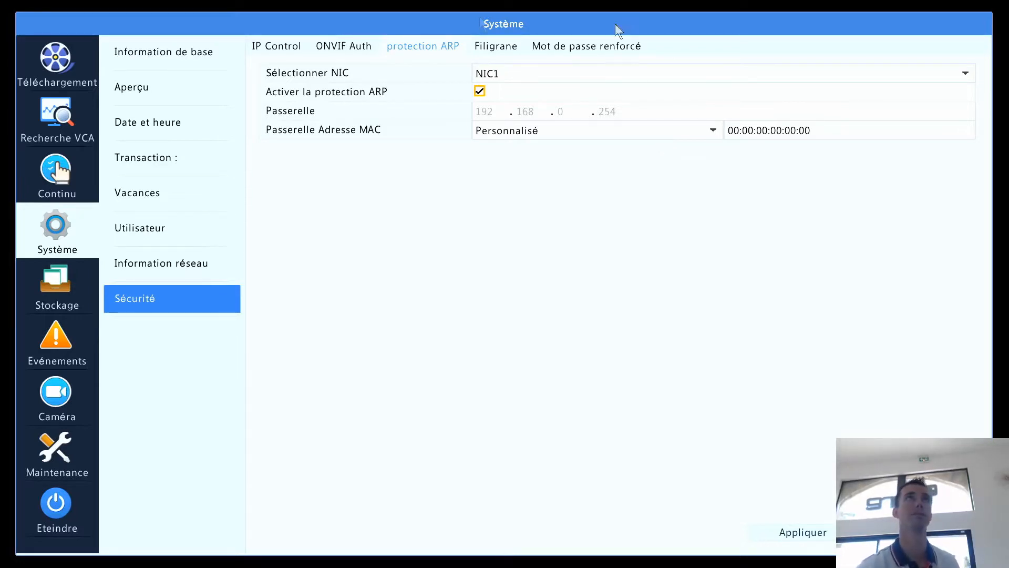
{"action": "left_click", "coordinate": [479, 91]}
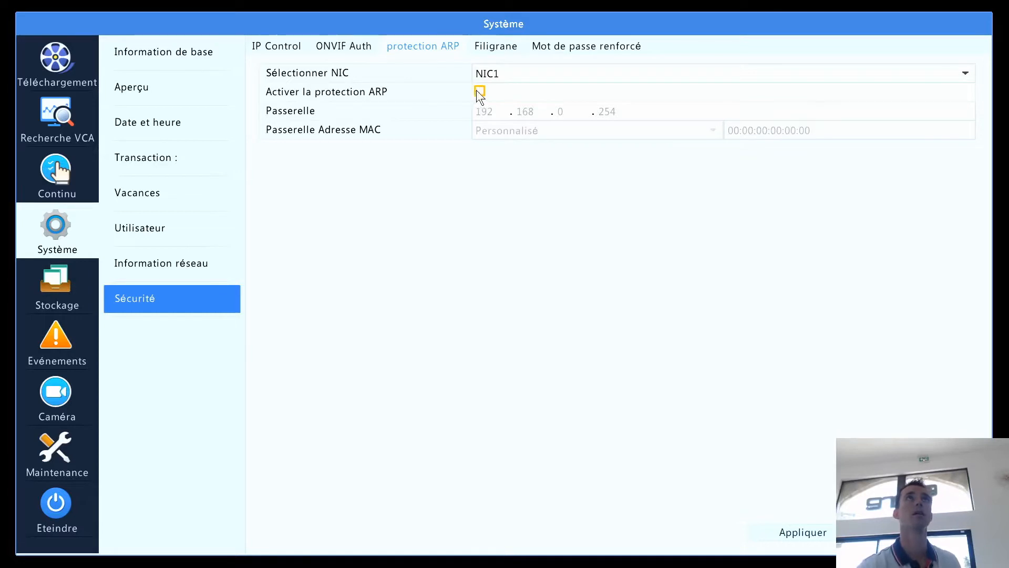
{"action": "left_click", "coordinate": [483, 88]}
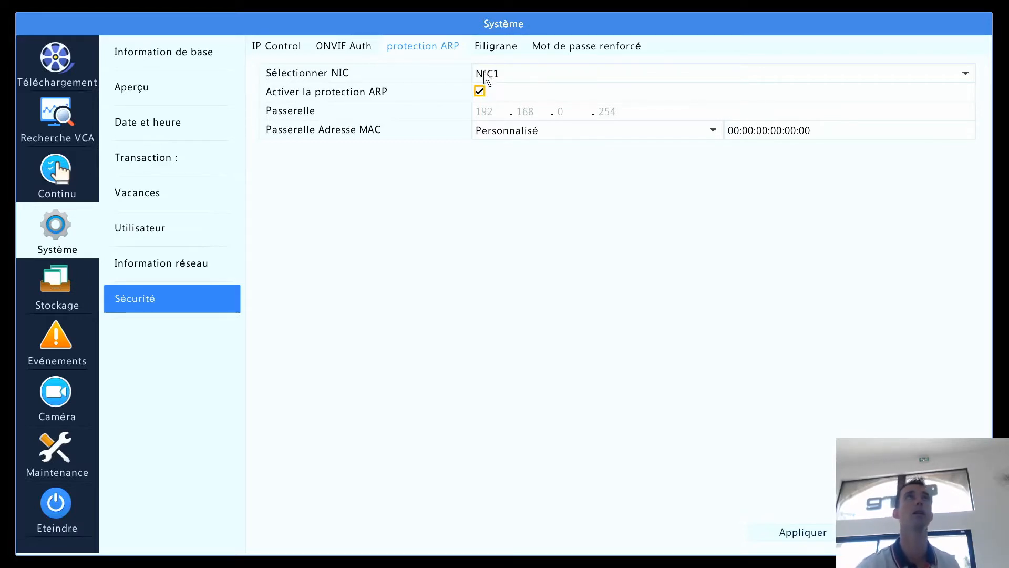
{"action": "left_click", "coordinate": [480, 91]}
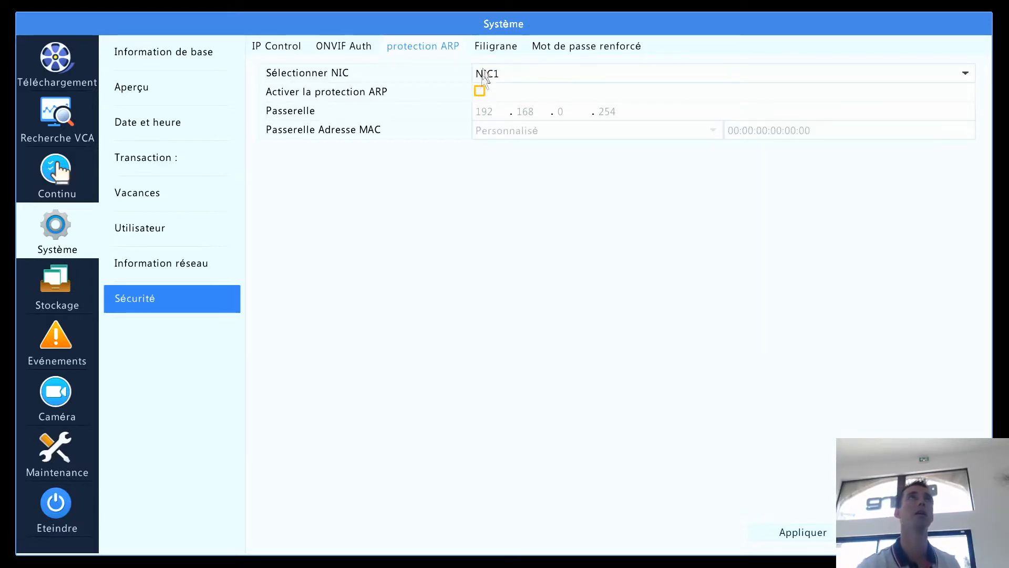
- Review the watermark settings and the enhanced password modes
{"action": "left_click", "coordinate": [488, 48]}
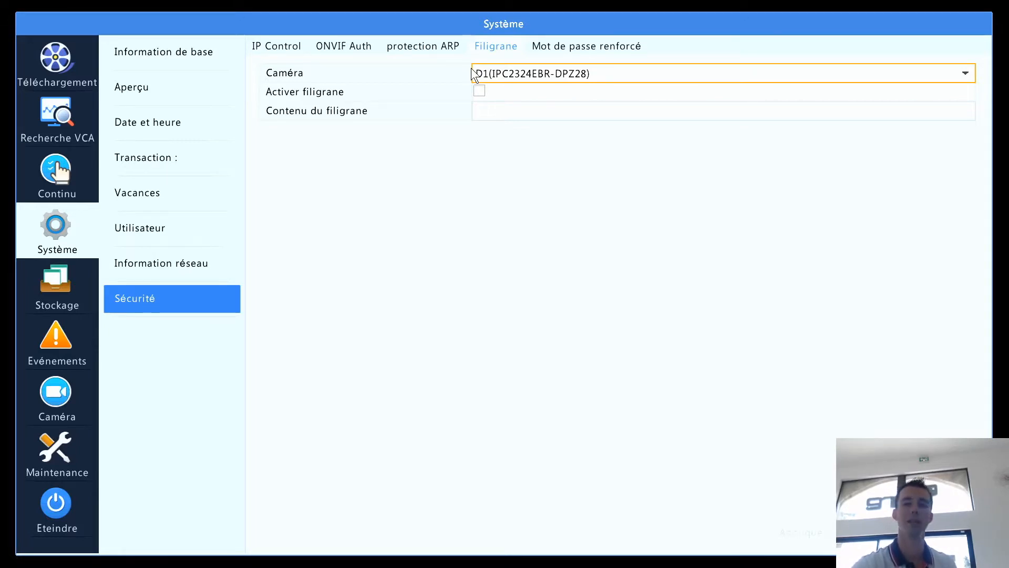
{"action": "left_click", "coordinate": [563, 49]}
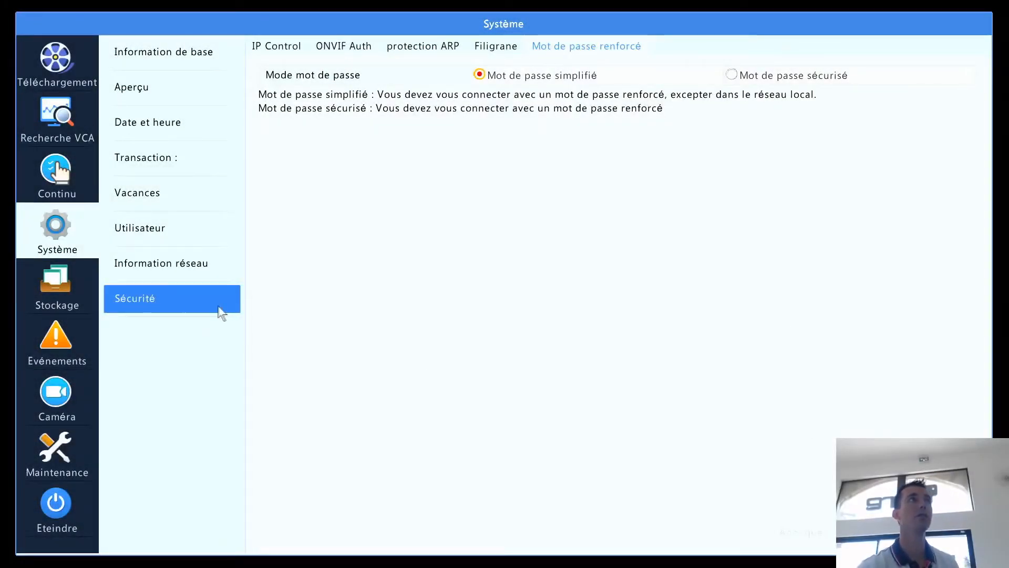
- In camera D1's recording schedule, mark motion recording from 16 to 24 on all days, plus several freehand blocks in earlier hours
{"action": "left_click", "coordinate": [43, 292]}
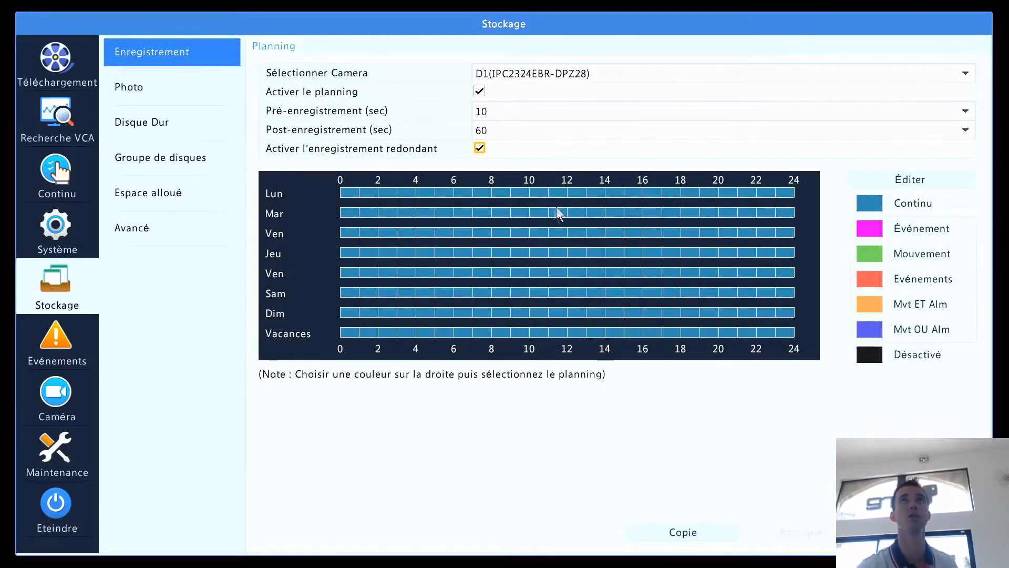
{"action": "left_click", "coordinate": [914, 252]}
{"action": "left_click_drag", "start_coordinate": [782, 194], "coordinate": [651, 332]}
{"action": "mouse_move", "coordinate": [599, 314]}
{"action": "left_mouse_down"}
{"action": "mouse_move", "coordinate": [518, 253]}
{"action": "mouse_move", "coordinate": [430, 247]}
{"action": "mouse_move", "coordinate": [406, 292]}
{"action": "left_mouse_up"}
{"action": "left_click", "coordinate": [444, 314]}
{"action": "left_click_drag", "start_coordinate": [481, 312], "coordinate": [517, 312]}
{"action": "left_click_drag", "start_coordinate": [560, 194], "coordinate": [598, 193]}
{"action": "left_click_drag", "start_coordinate": [465, 193], "coordinate": [422, 213]}
{"action": "left_click", "coordinate": [409, 216]}
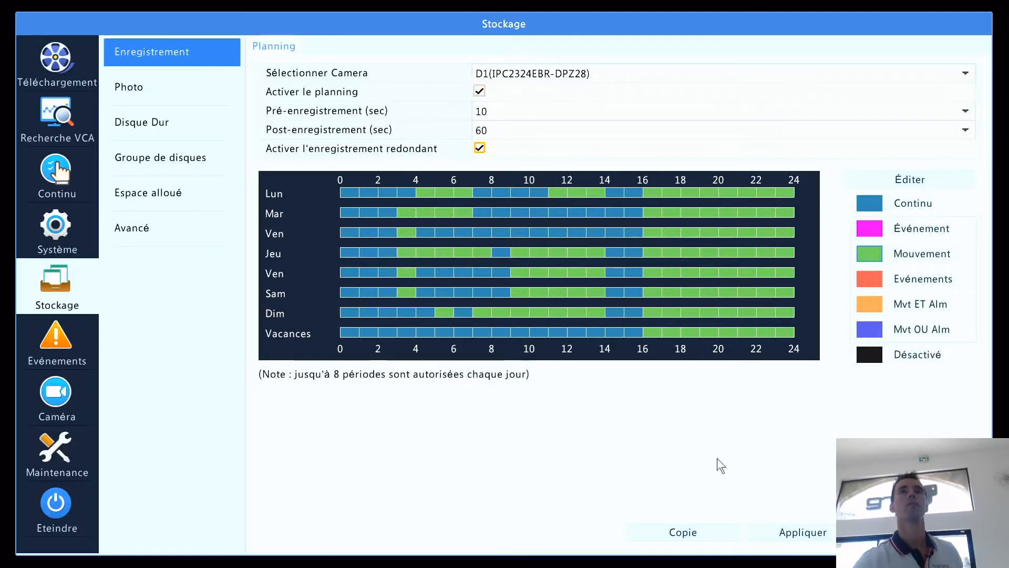
- Review the photo capture schedule and the property options of hard disk 1, leaving the disk's dialog without saving
{"action": "left_click", "coordinate": [196, 92]}
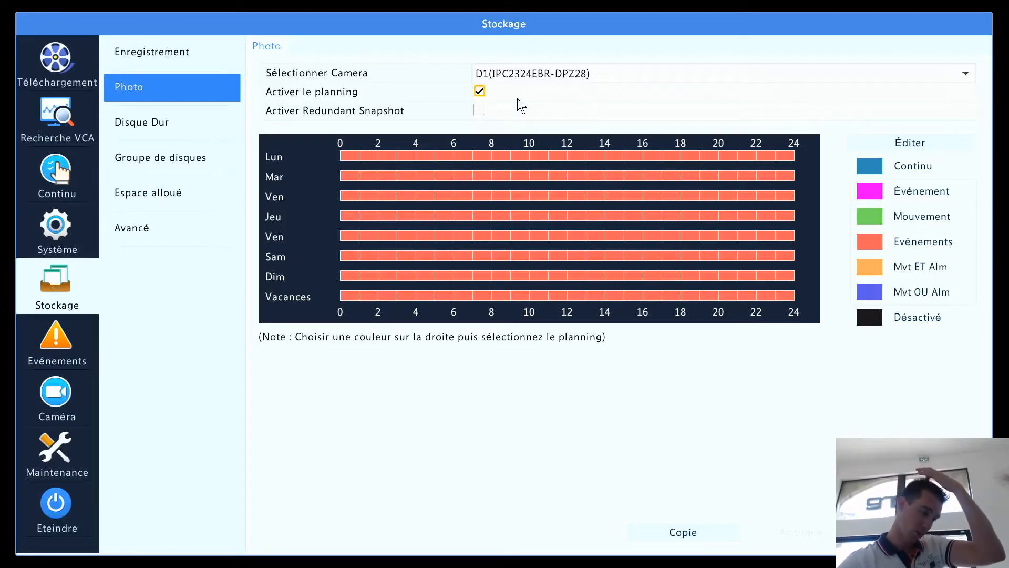
{"action": "left_click", "coordinate": [162, 121]}
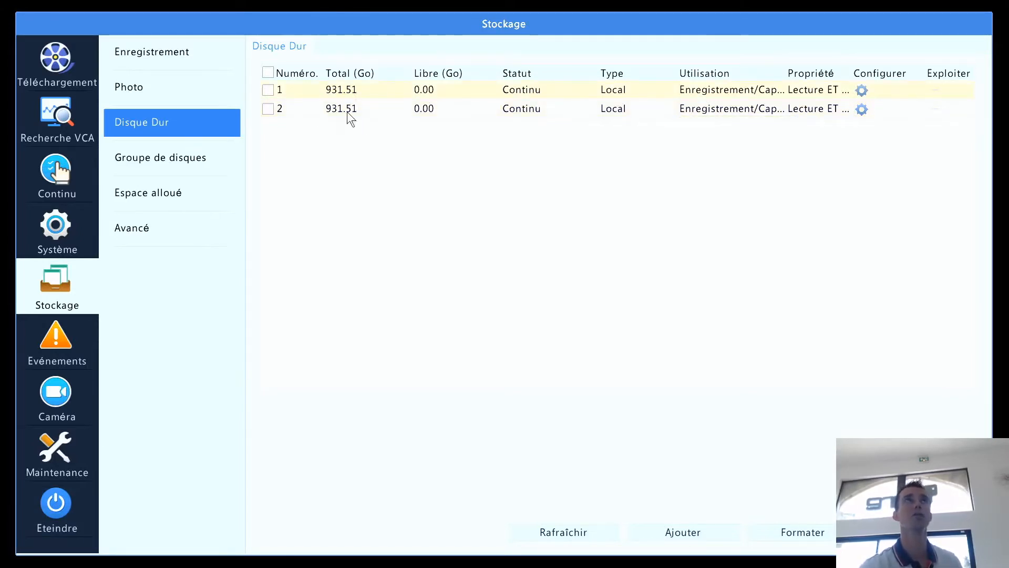
{"action": "left_click", "coordinate": [862, 87]}
{"action": "left_click", "coordinate": [480, 240]}
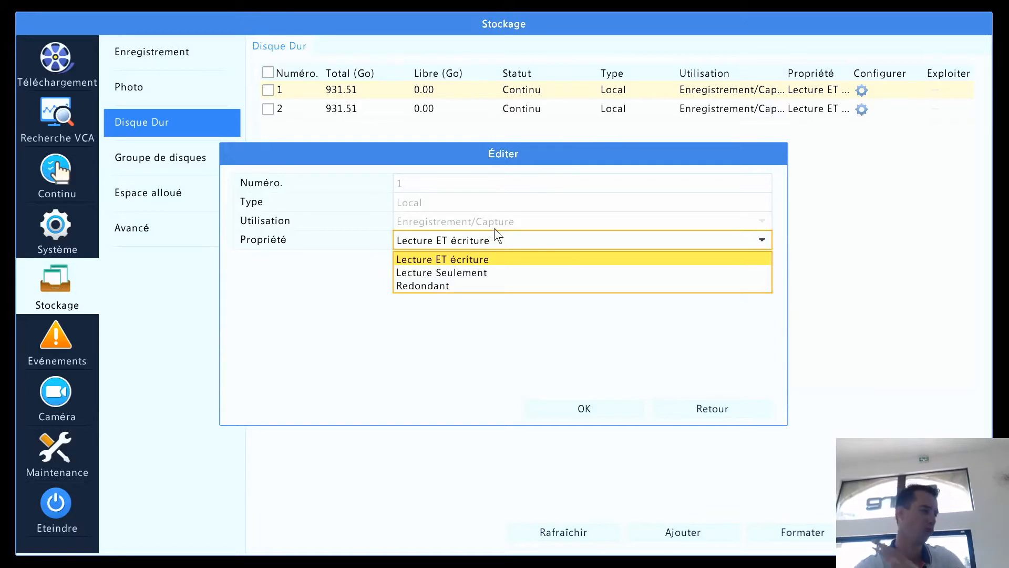
{"action": "left_click", "coordinate": [692, 286]}
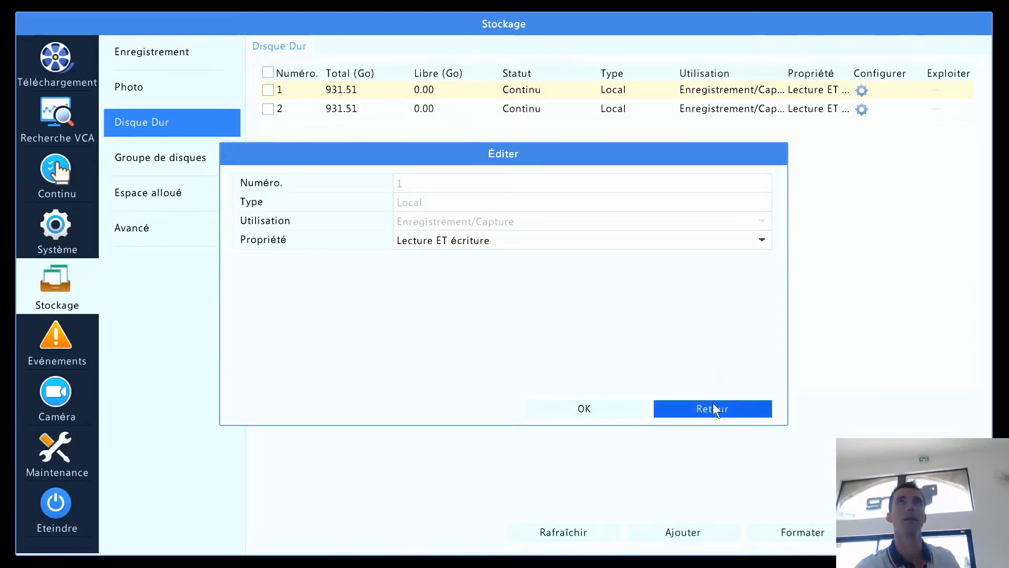
{"action": "left_click", "coordinate": [712, 405]}
- Check the property options of hard disk 2 and open the disk group settings
{"action": "left_click", "coordinate": [861, 109]}
{"action": "left_click", "coordinate": [454, 241]}
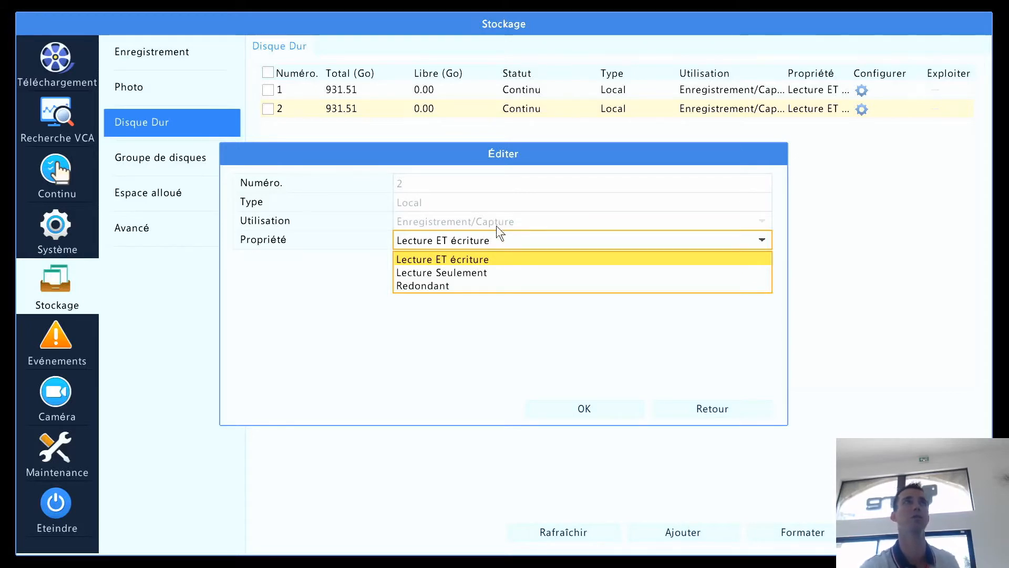
{"action": "right_click", "coordinate": [514, 222]}
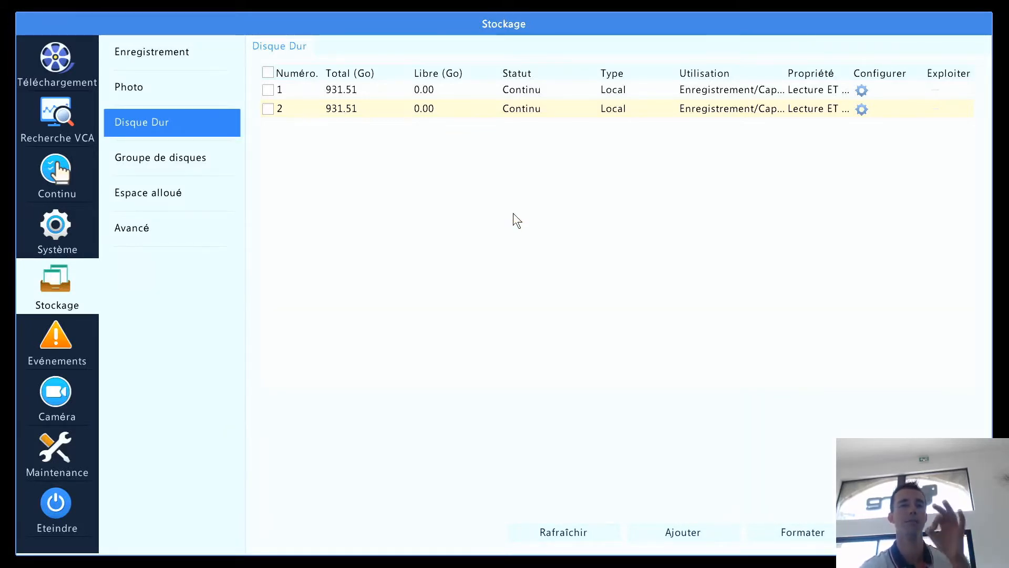
{"action": "left_click", "coordinate": [228, 161]}
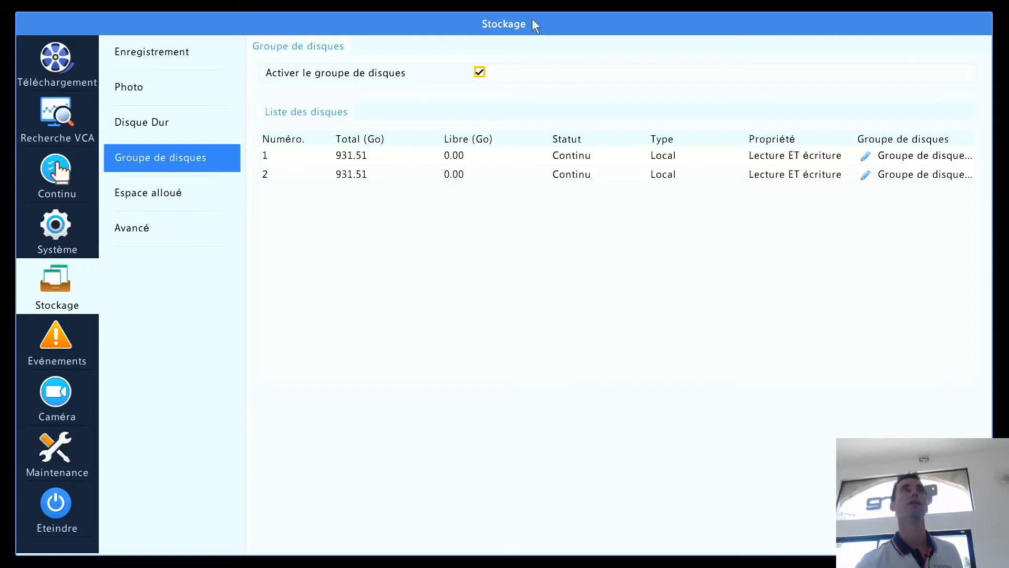
- Review camera D1's allocated storage space, including the disk group choices and the maximum video space field
{"action": "left_click", "coordinate": [203, 191]}
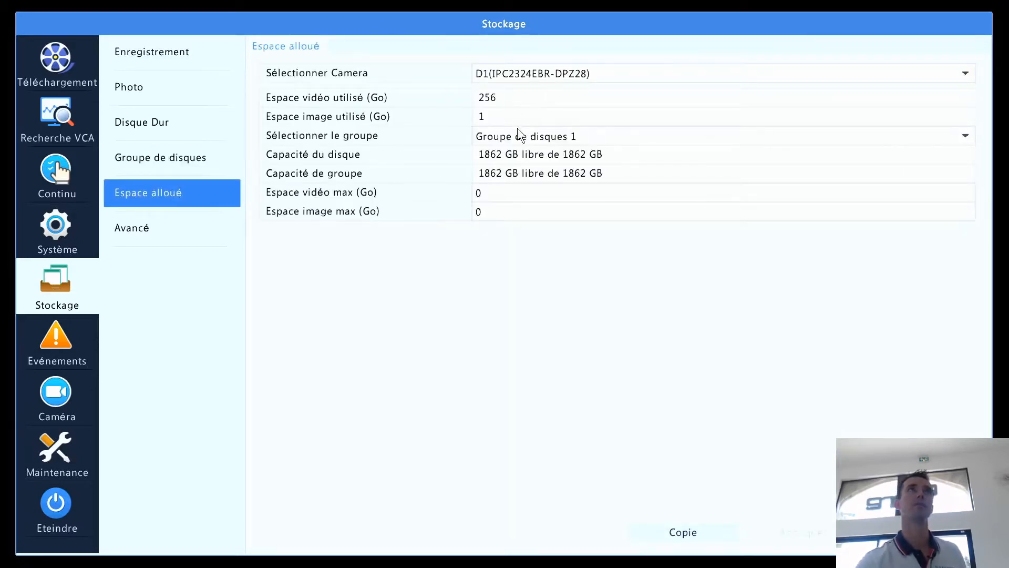
{"action": "left_click", "coordinate": [587, 136]}
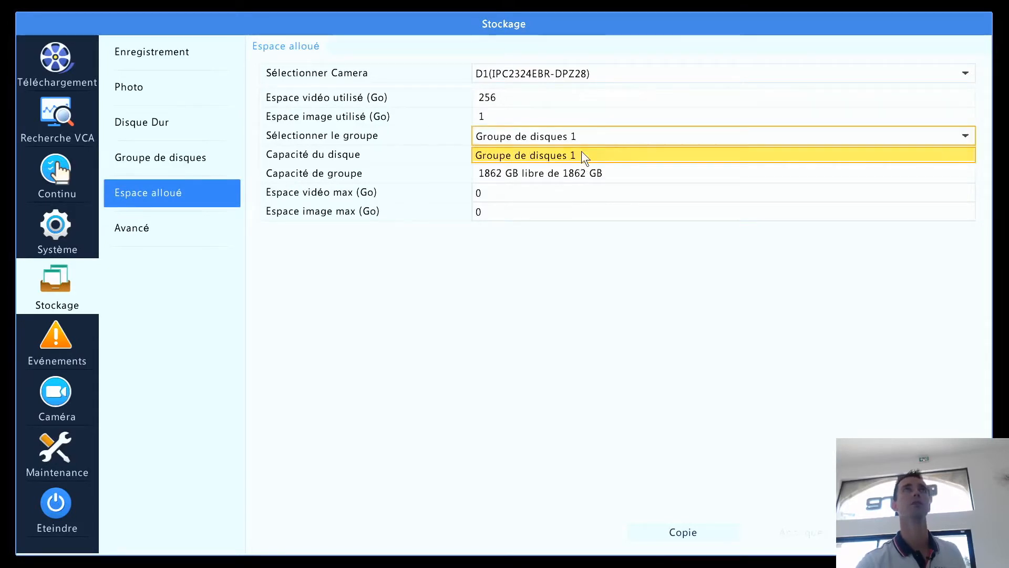
{"action": "left_click", "coordinate": [581, 153]}
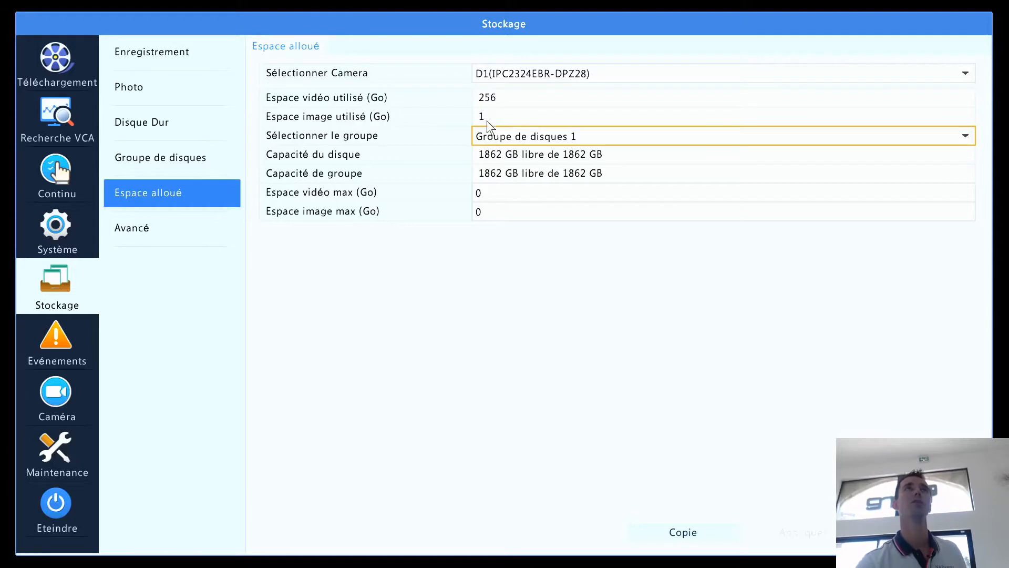
{"action": "left_click", "coordinate": [539, 135]}
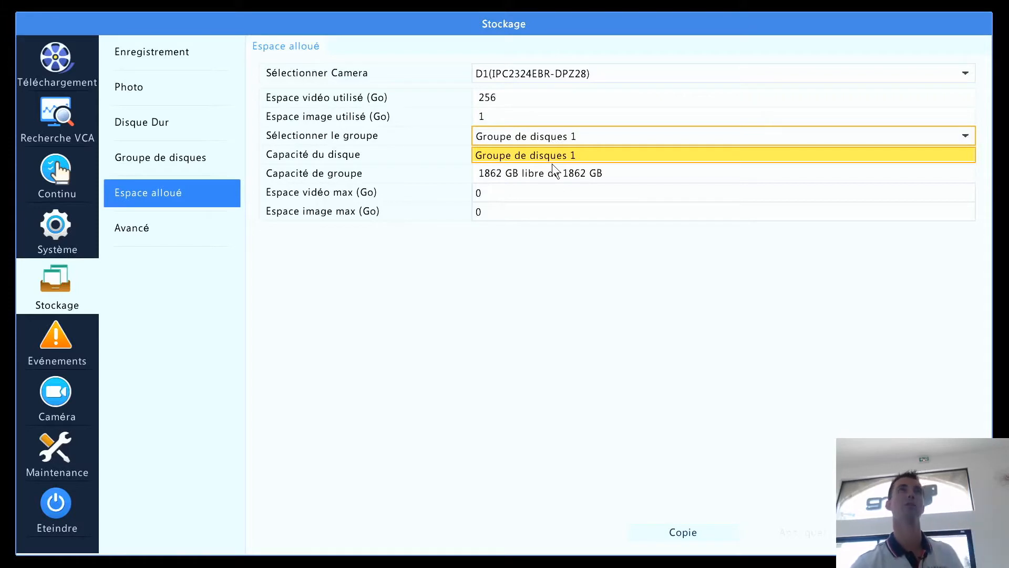
{"action": "left_click", "coordinate": [573, 136]}
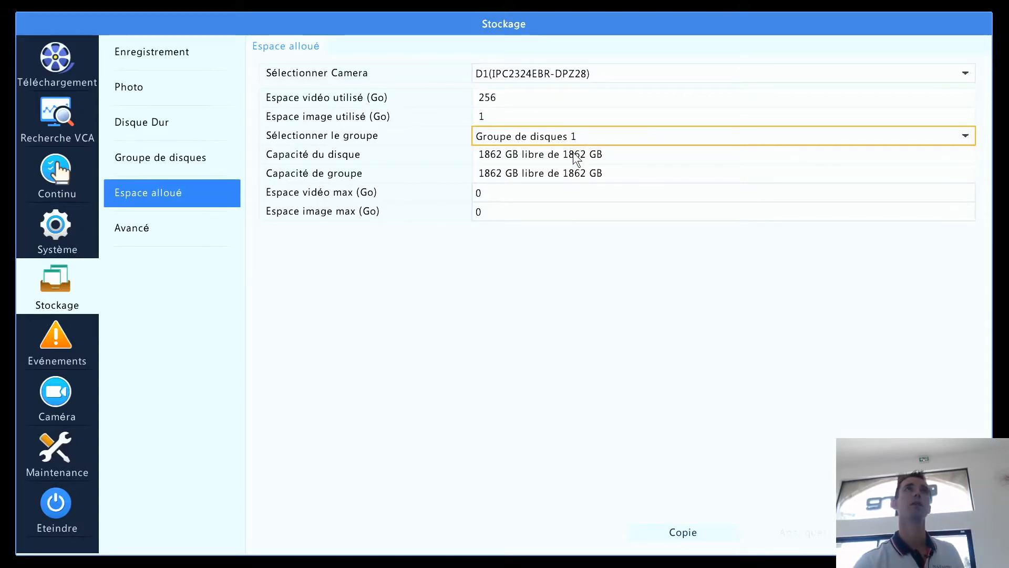
{"action": "left_click", "coordinate": [500, 190]}
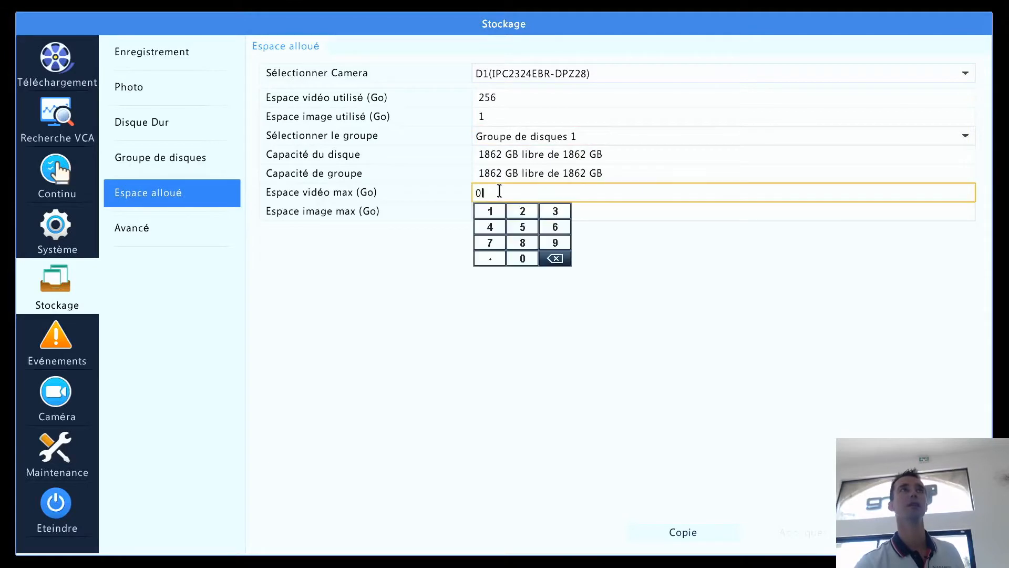
{"action": "left_click", "coordinate": [532, 363]}
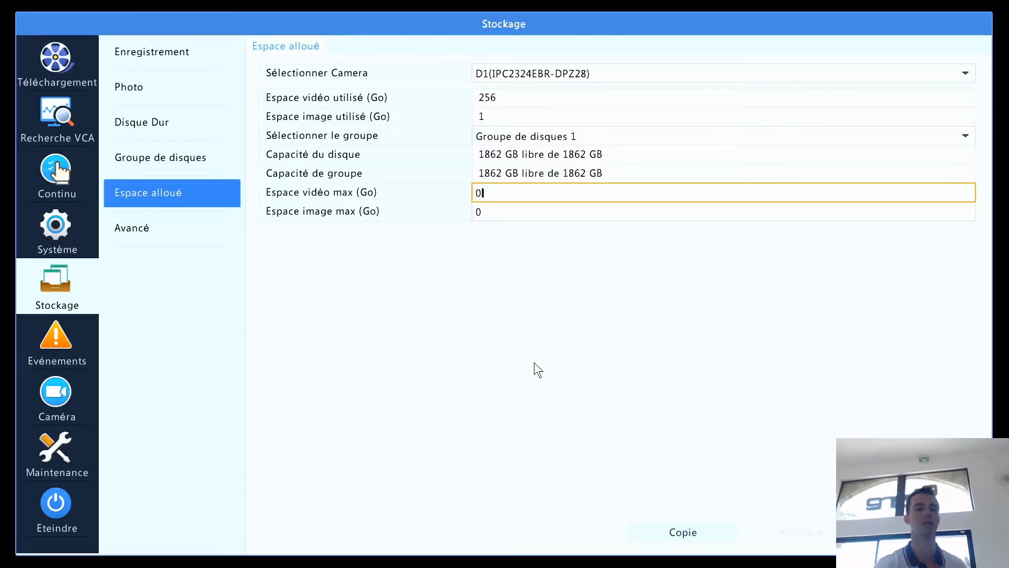
- Check the disk-full behaviour in the advanced storage settings and open the alarm input list in the event settings
{"action": "left_click", "coordinate": [179, 221]}
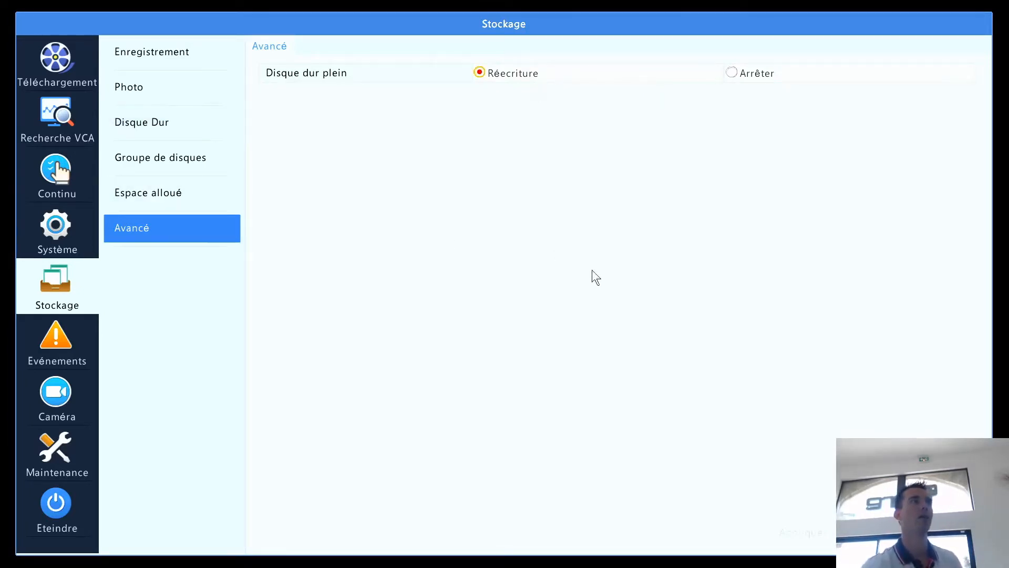
{"action": "left_click", "coordinate": [72, 398]}
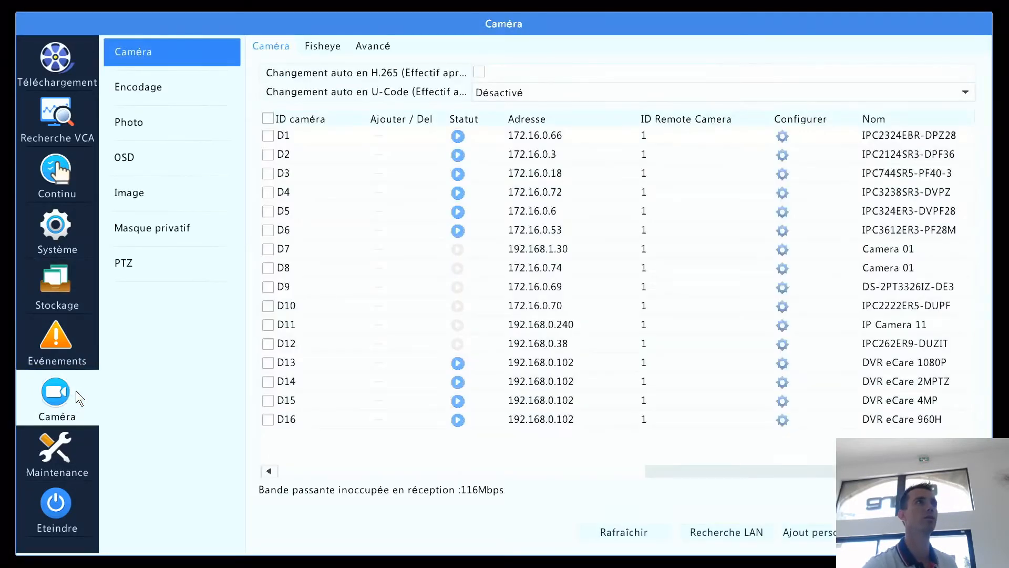
{"action": "left_click", "coordinate": [57, 347]}
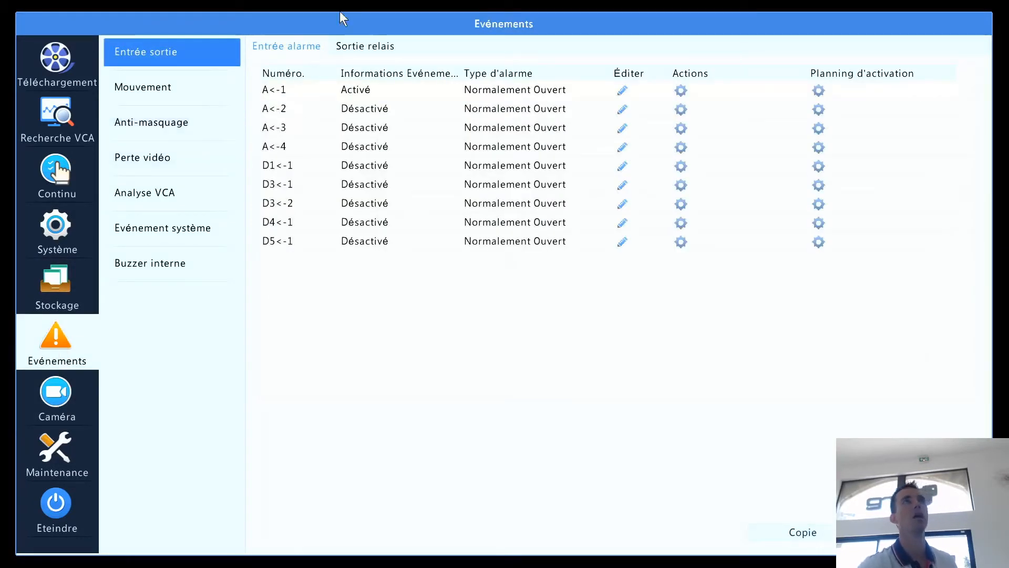
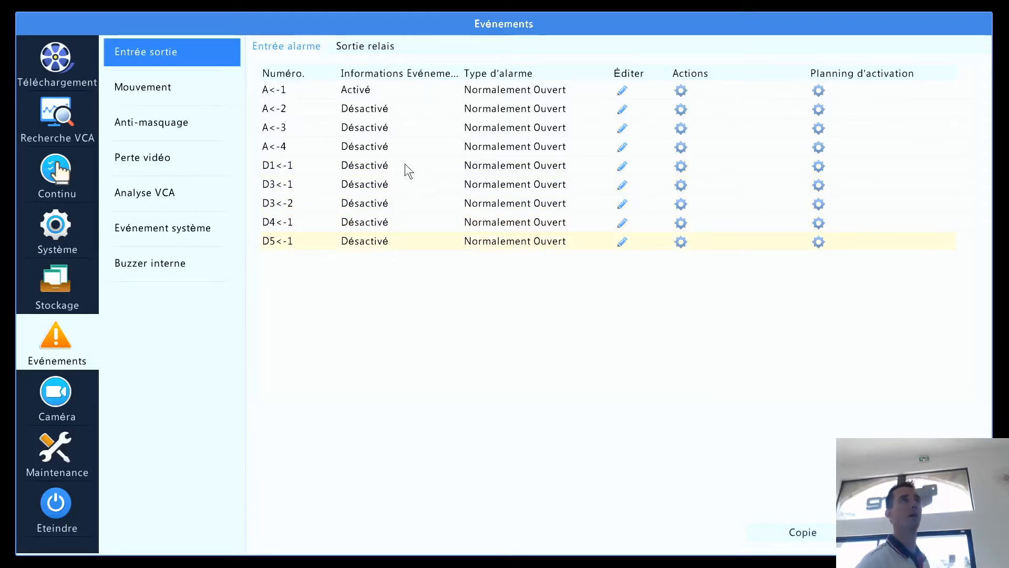
- Review the activation and alarm type options of alarm input A<-1, leaving its dialog without changes
{"action": "left_click", "coordinate": [375, 83]}
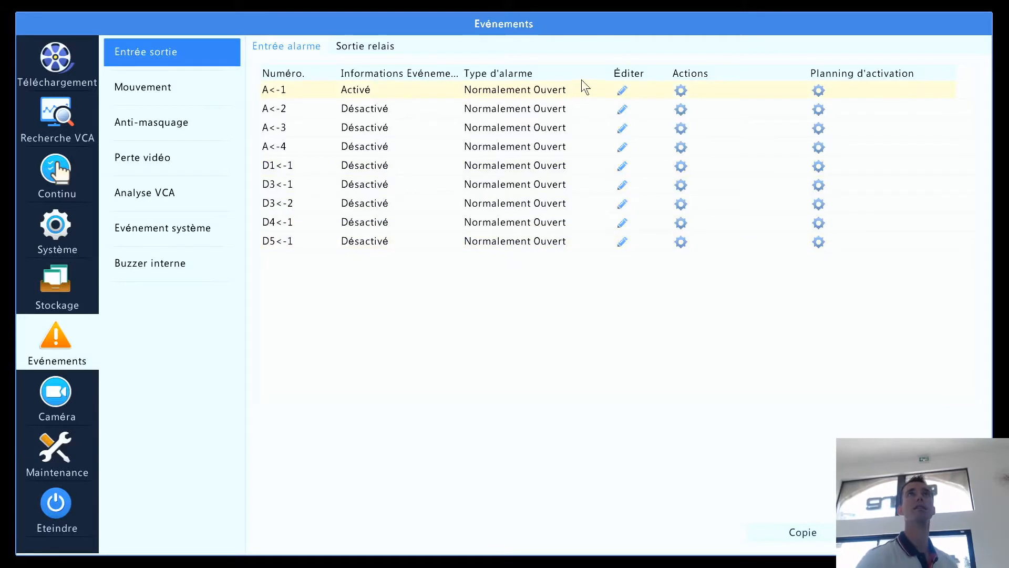
{"action": "left_click", "coordinate": [622, 90]}
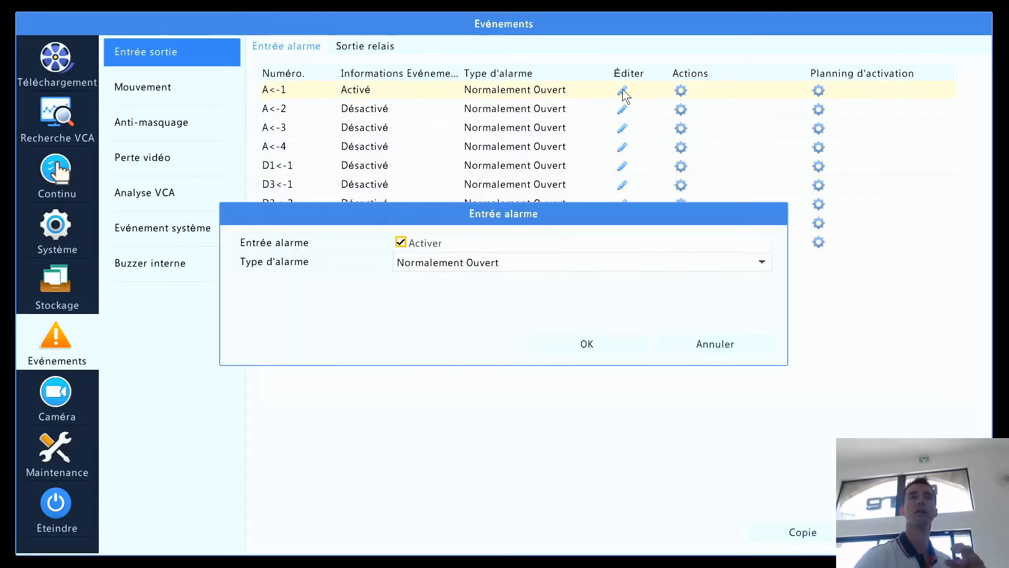
{"action": "left_click", "coordinate": [541, 257]}
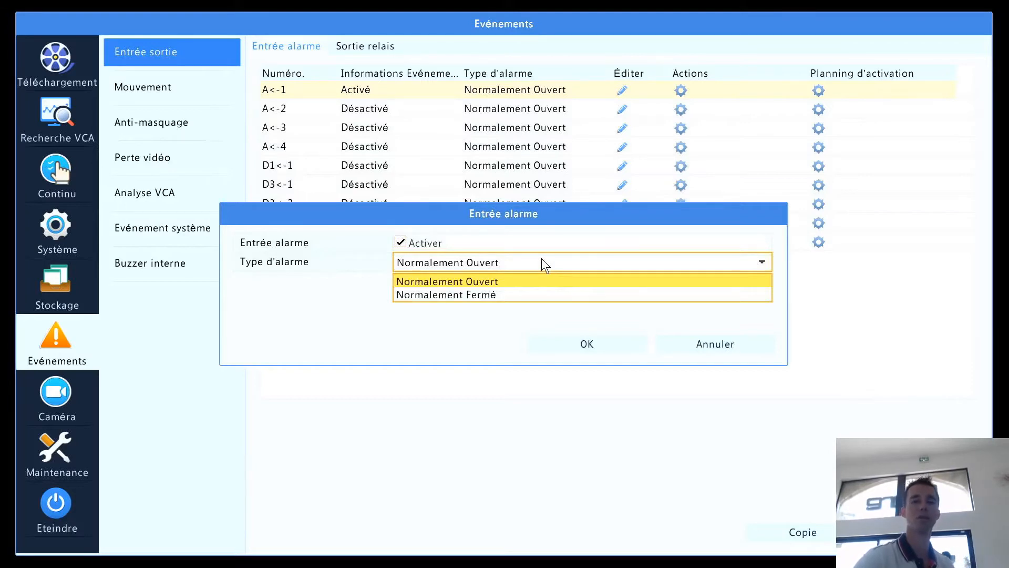
{"action": "left_click", "coordinate": [548, 260]}
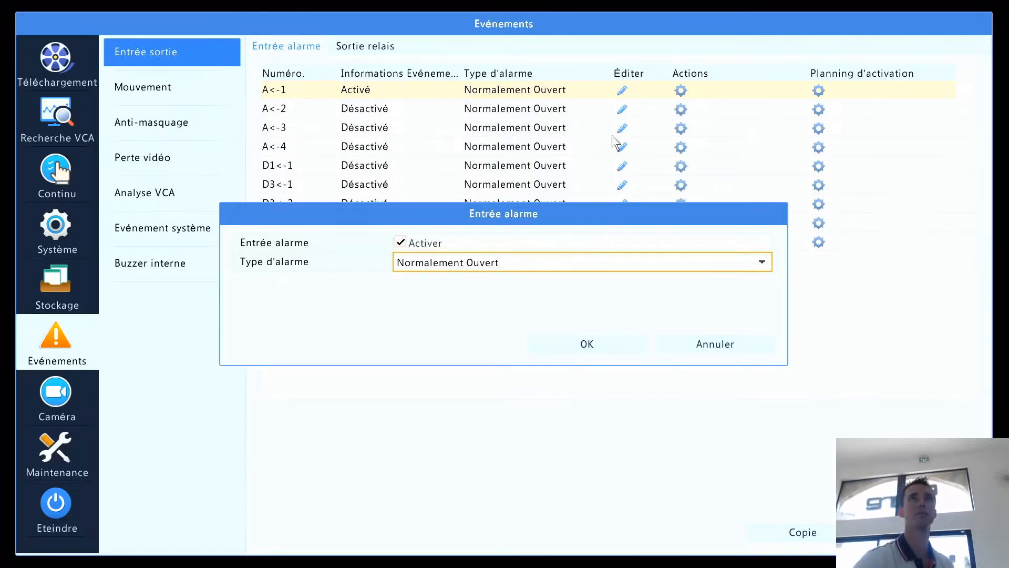
{"action": "left_click", "coordinate": [669, 342]}
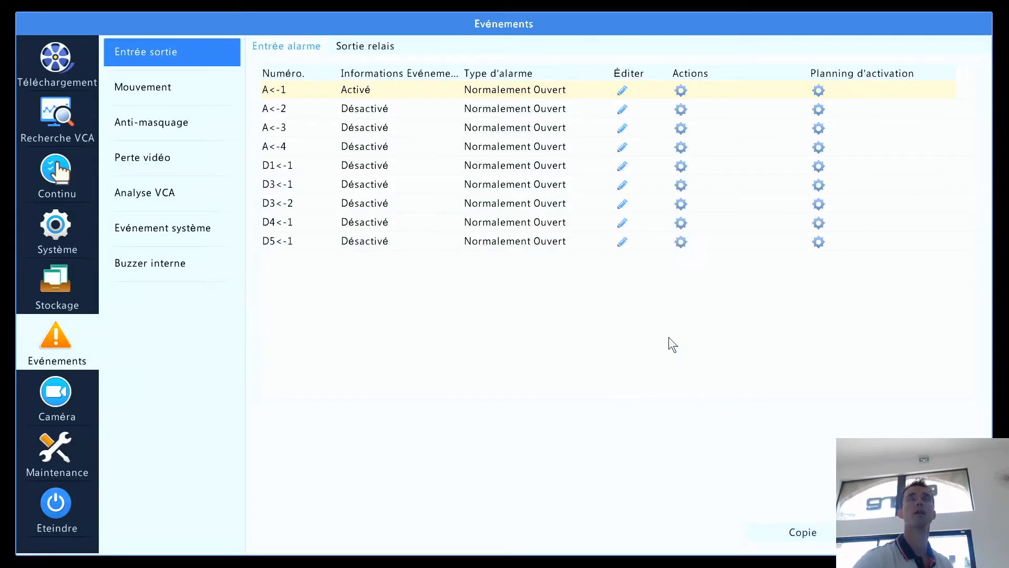
- In alarm input A<-1's activation schedule for Monday, set the first period's end time to 08:00
{"action": "left_click", "coordinate": [819, 90]}
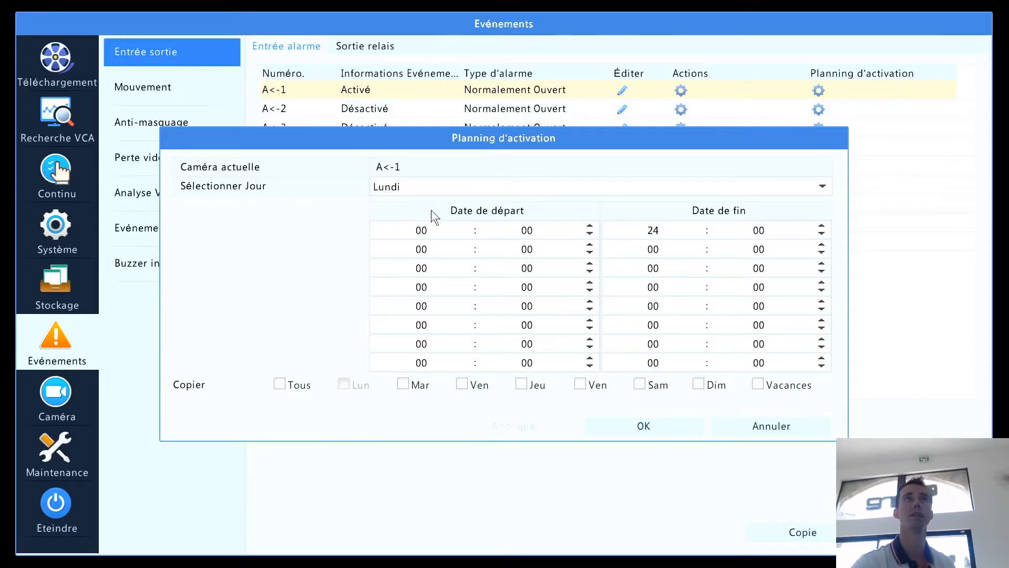
{"action": "left_click", "coordinate": [655, 227]}
{"action": "left_click", "coordinate": [684, 295]}
{"action": "left_click", "coordinate": [684, 296]}
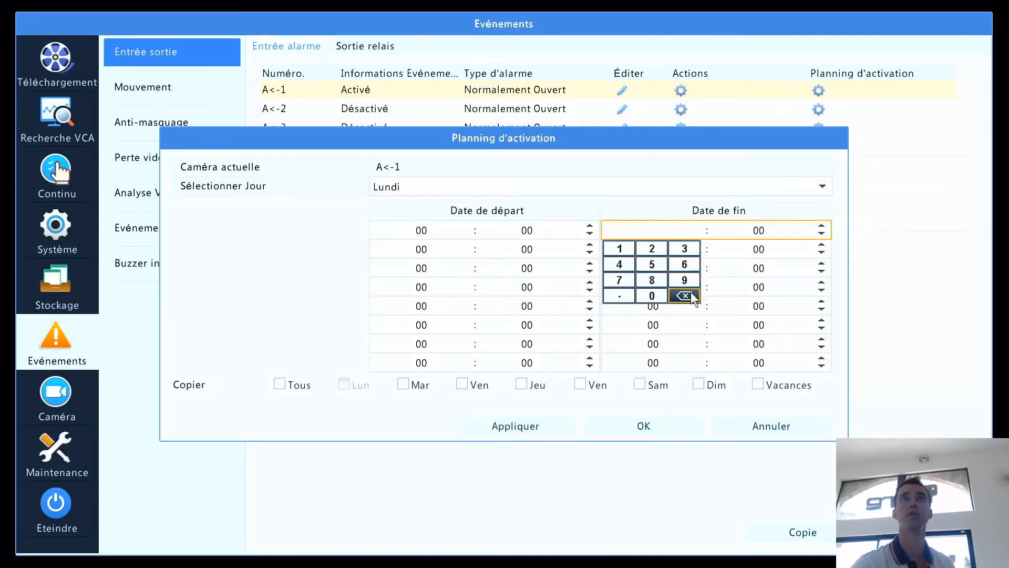
{"action": "left_click", "coordinate": [652, 280]}
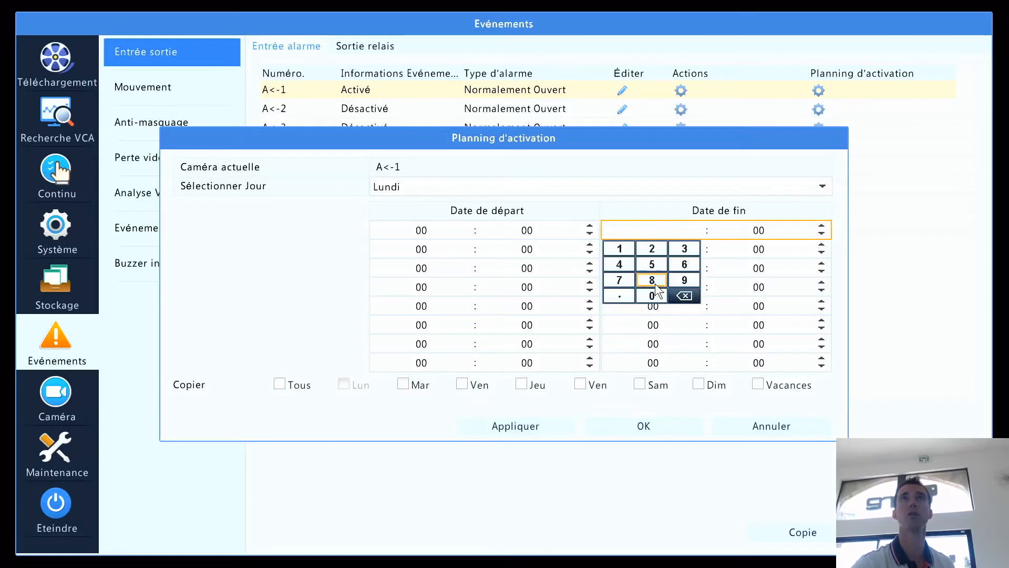
{"action": "left_click", "coordinate": [790, 208]}
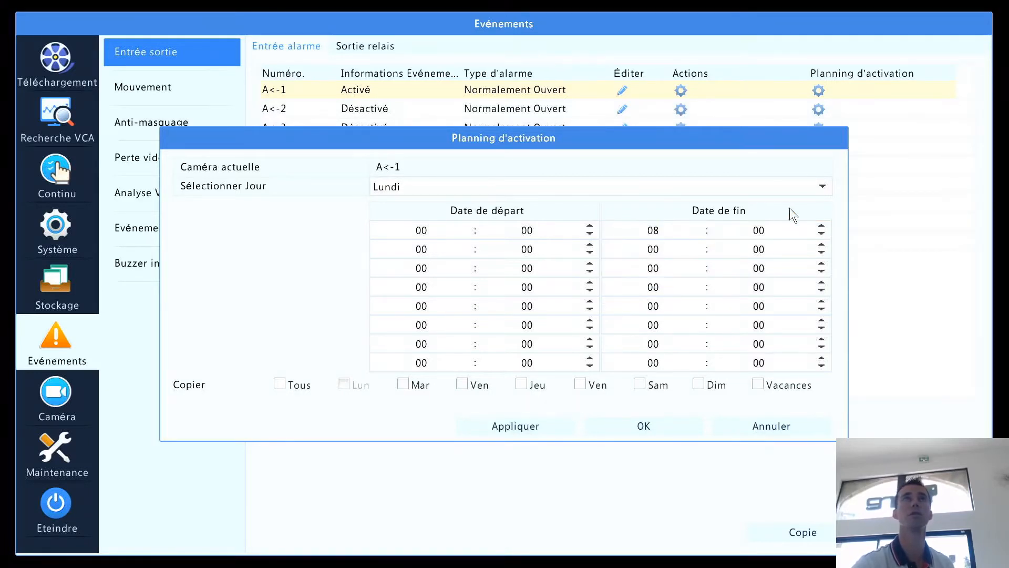
- Set the start time of Monday's second activation period to 20:00
{"action": "left_click", "coordinate": [444, 251]}
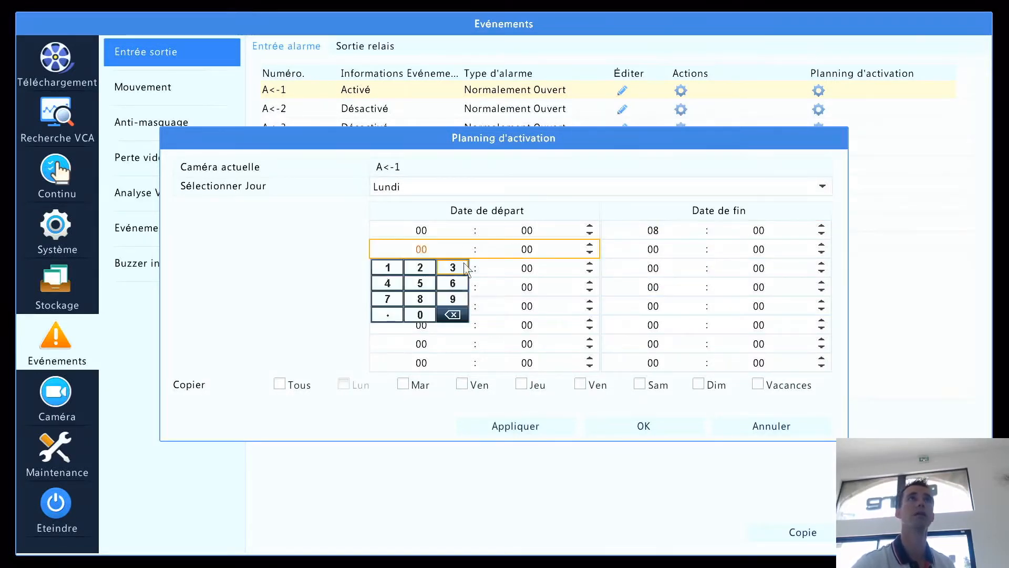
{"action": "left_click", "coordinate": [452, 315]}
{"action": "left_click", "coordinate": [452, 314]}
{"action": "left_click", "coordinate": [426, 268]}
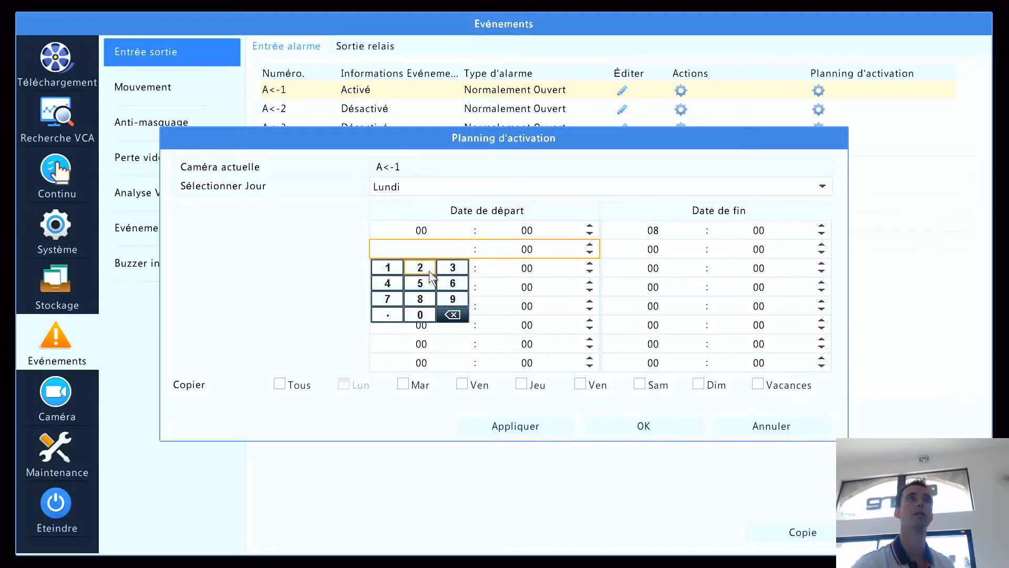
{"action": "left_click", "coordinate": [423, 314]}
- Set the end time of Monday's second activation period to 23:59 and apply the schedule
{"action": "left_click", "coordinate": [657, 251]}
{"action": "left_click", "coordinate": [684, 314]}
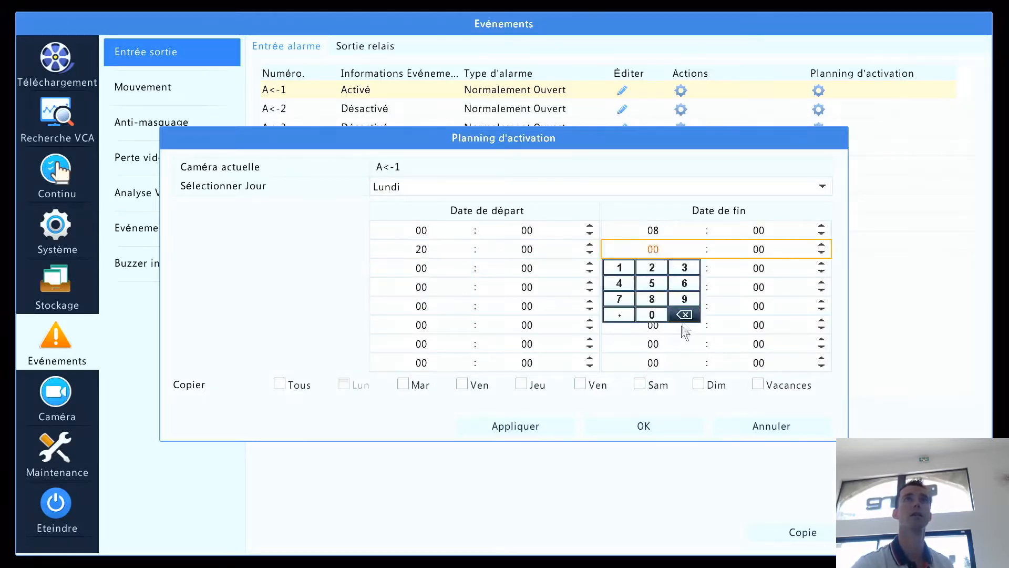
{"action": "left_click", "coordinate": [684, 315]}
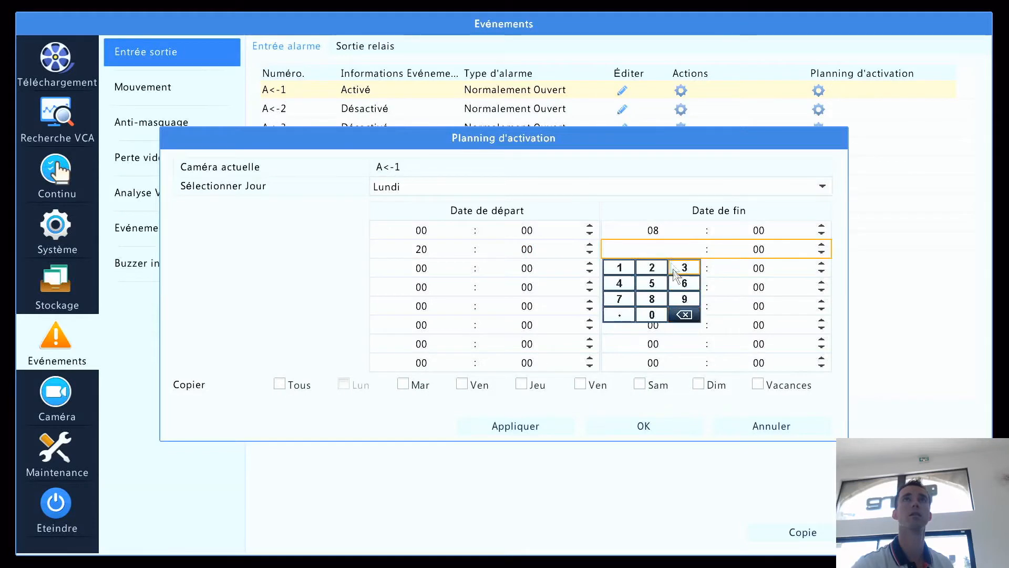
{"action": "left_click", "coordinate": [657, 267]}
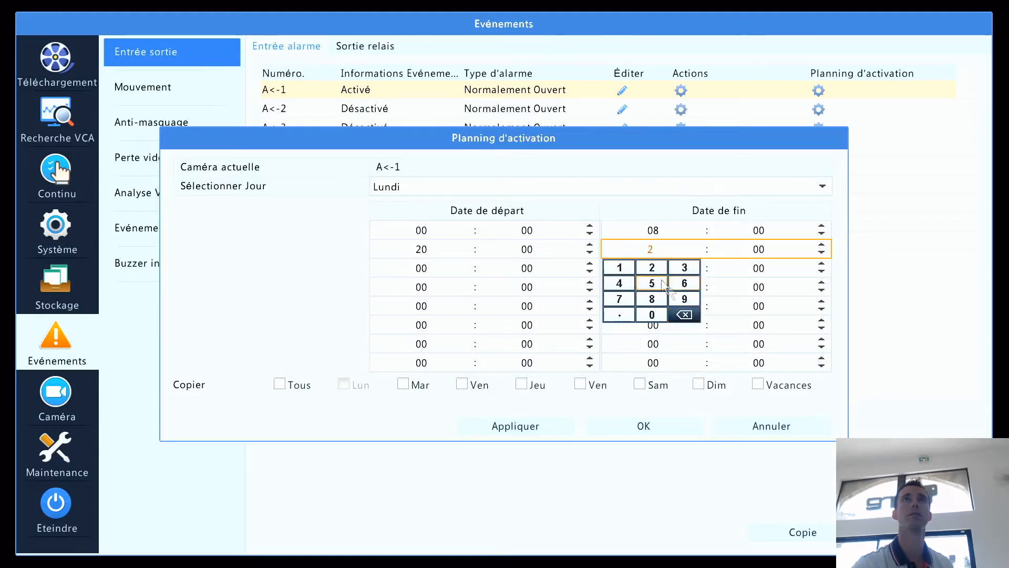
{"action": "left_click", "coordinate": [684, 268]}
{"action": "left_click", "coordinate": [788, 314]}
{"action": "left_click", "coordinate": [788, 314]}
{"action": "left_click", "coordinate": [757, 282]}
{"action": "left_click", "coordinate": [789, 298]}
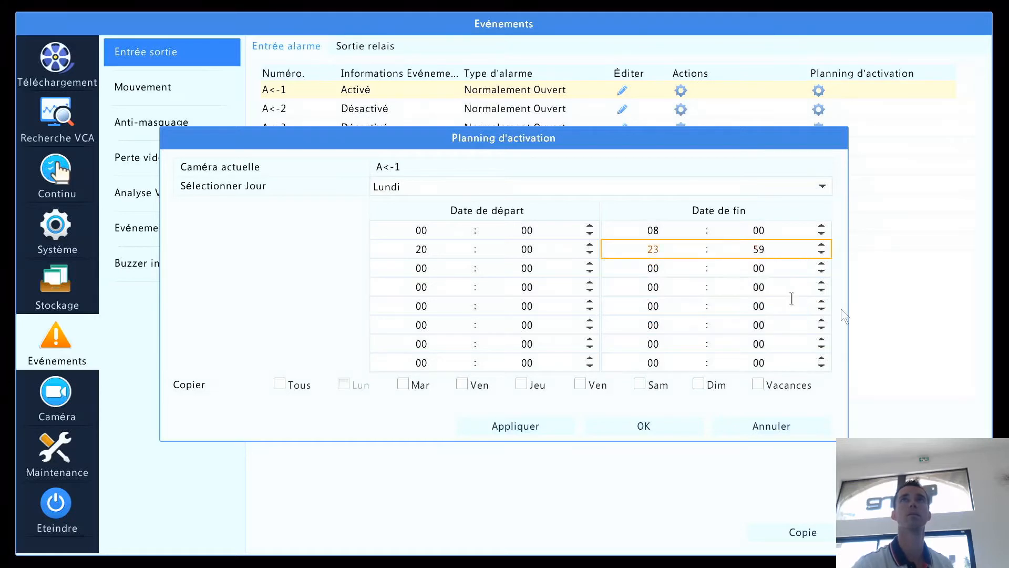
{"action": "left_click", "coordinate": [643, 424]}
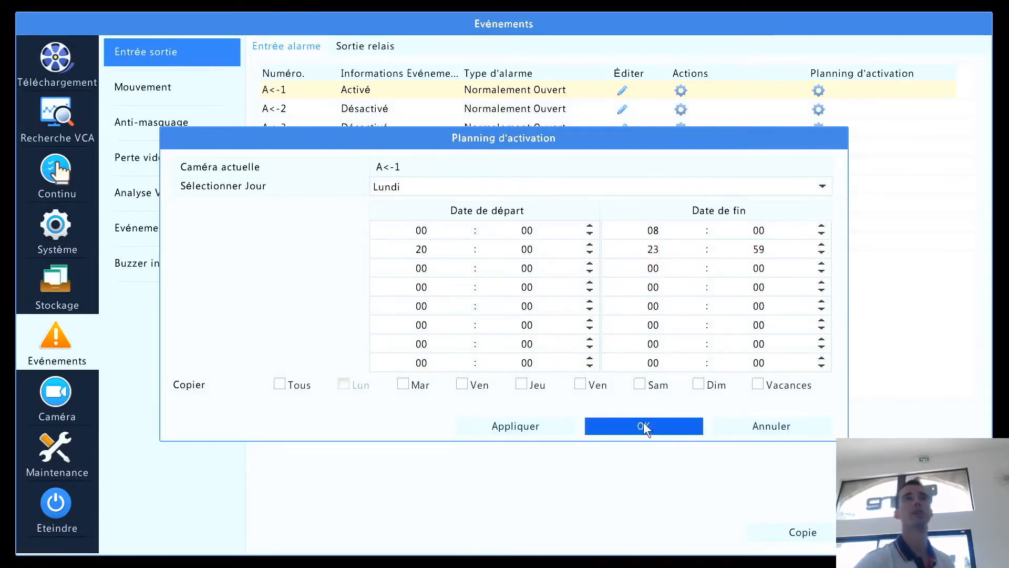
{"action": "left_click", "coordinate": [550, 424]}
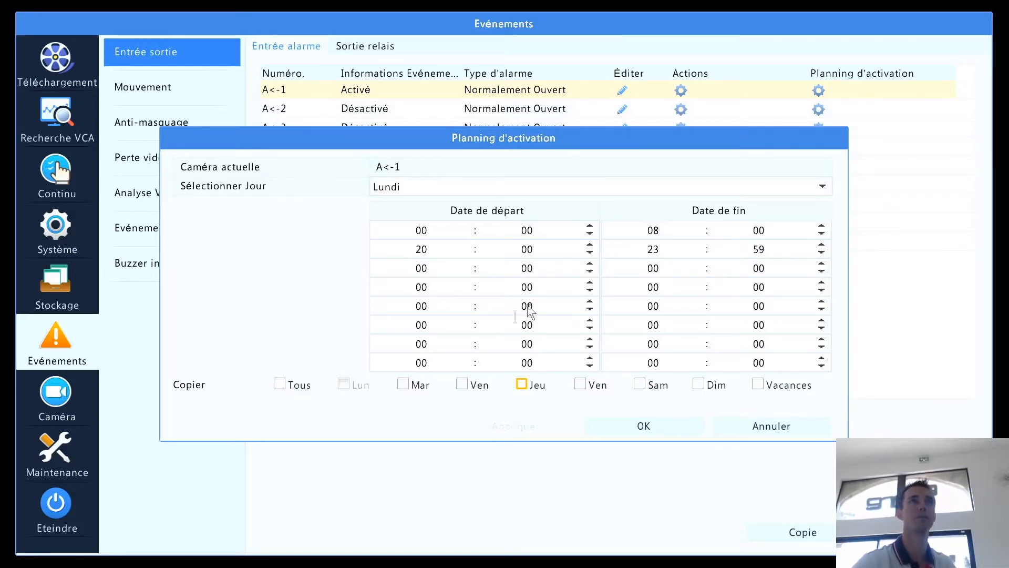
- Mark Monday's schedule for copying to all other days and holidays, and leave the dialog without saving
{"action": "left_click", "coordinate": [432, 190]}
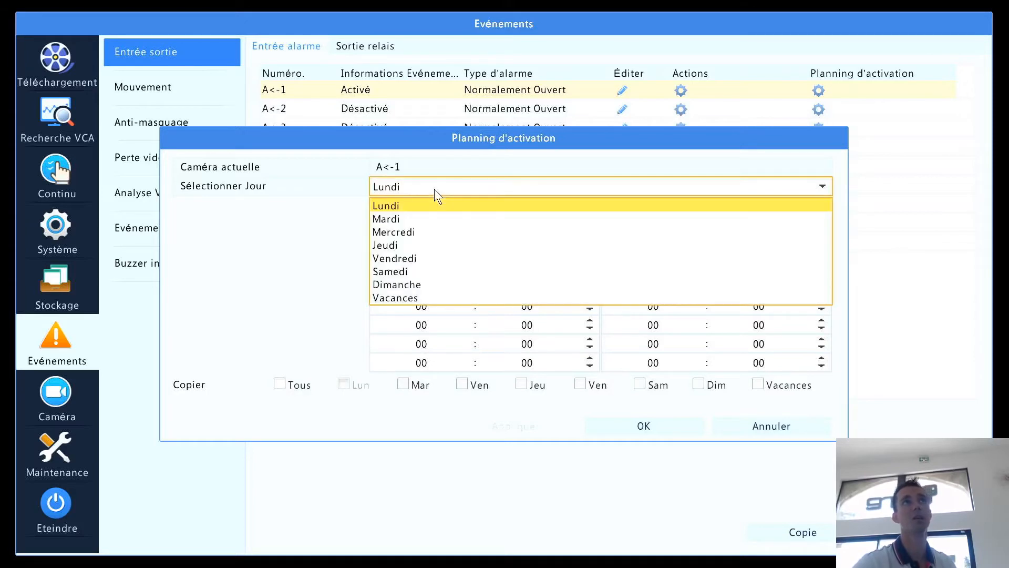
{"action": "left_click", "coordinate": [412, 206]}
{"action": "left_click", "coordinate": [285, 385]}
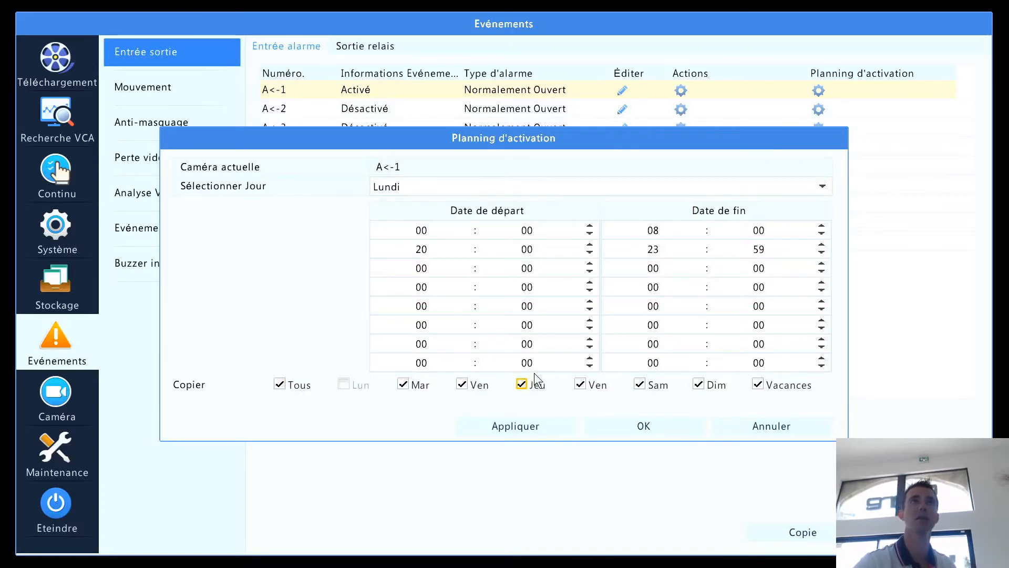
{"action": "left_click", "coordinate": [741, 425]}
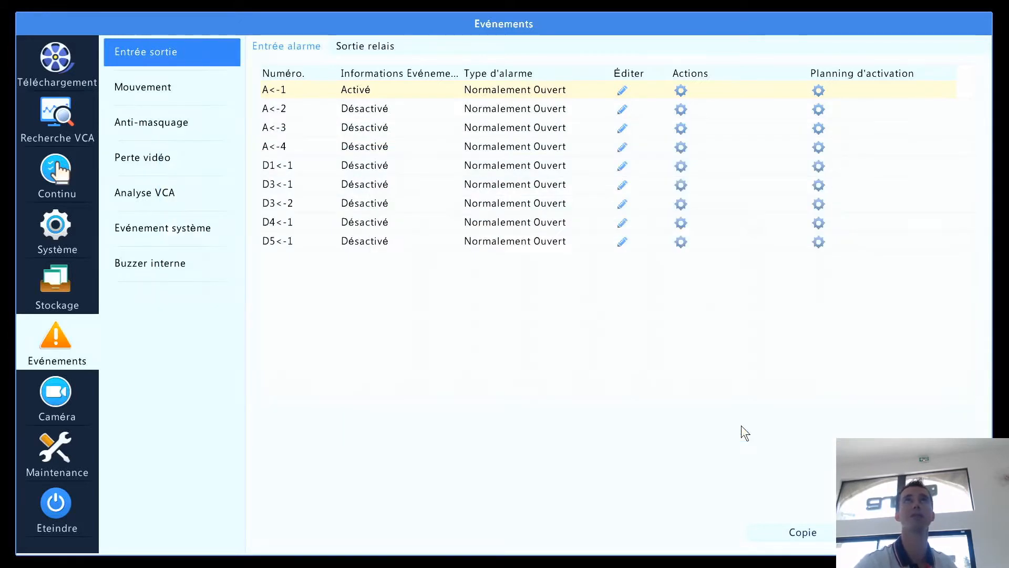
- Open the actions of alarm input A<-1 and display its go-to-preset list
{"action": "left_click", "coordinate": [681, 91]}
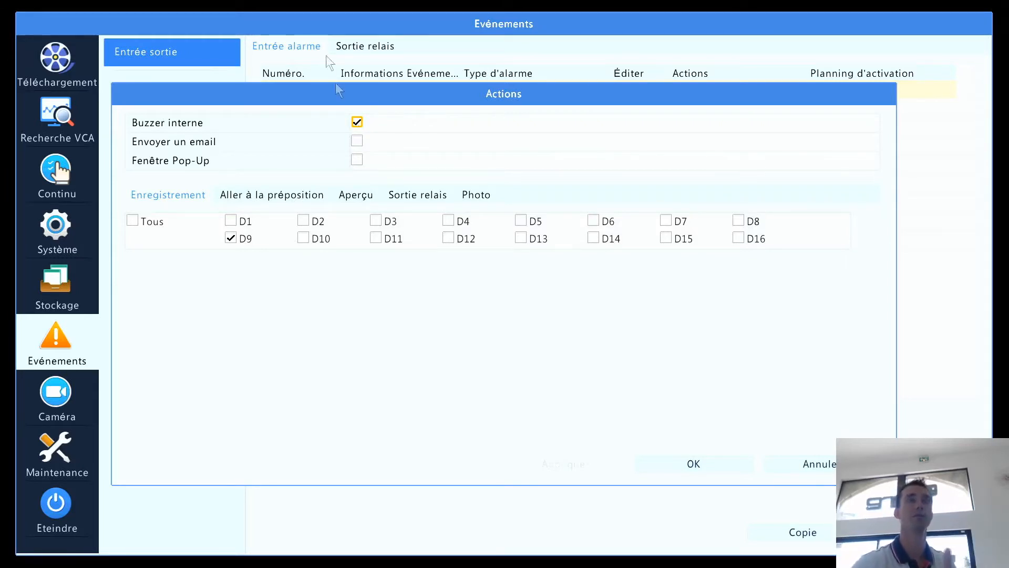
{"action": "left_click", "coordinate": [356, 141]}
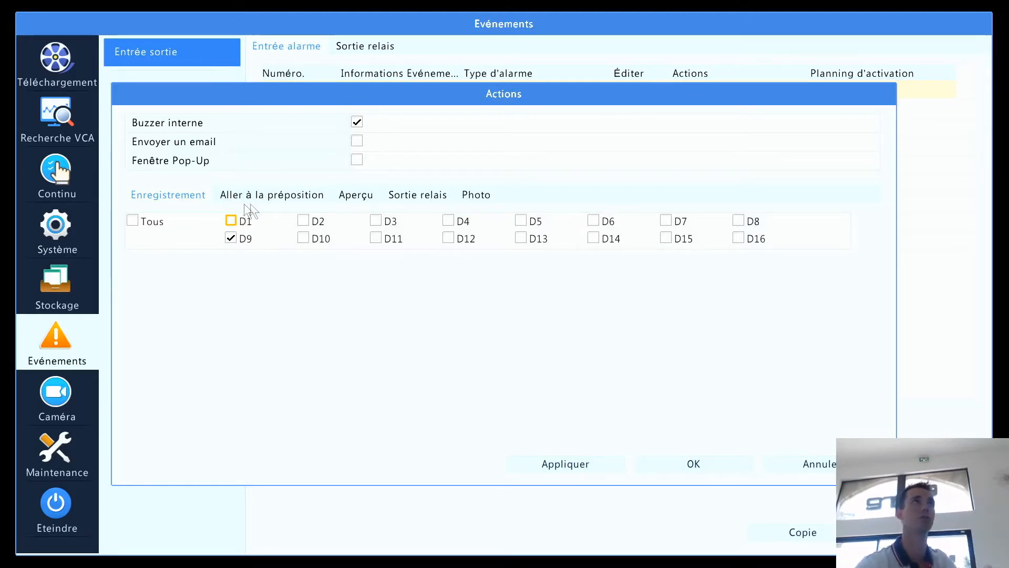
{"action": "left_click", "coordinate": [290, 198]}
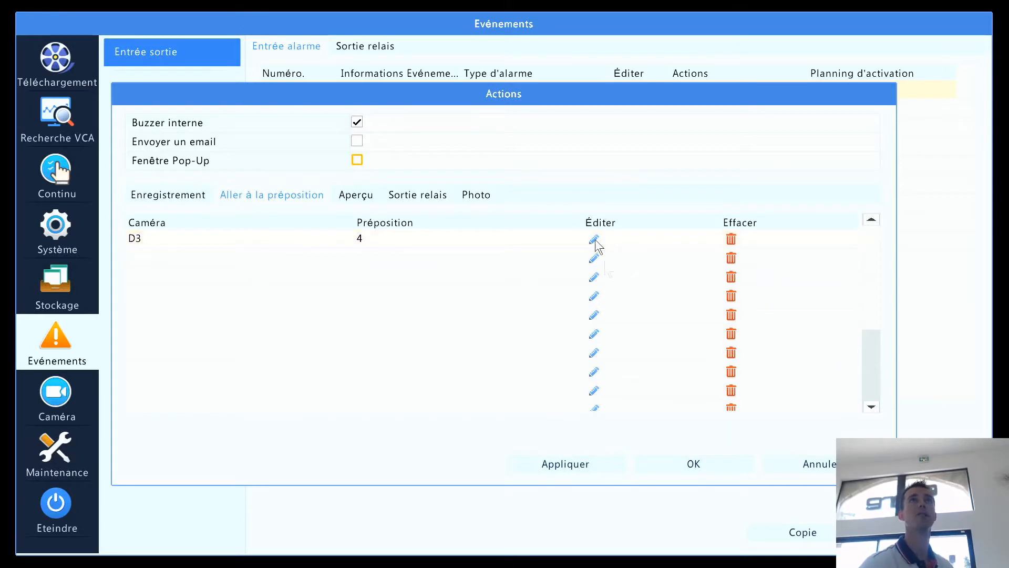
- Try to add a go-to-preset action for camera D3 with preset 4 in the first empty row
{"action": "left_click", "coordinate": [594, 257]}
{"action": "left_click", "coordinate": [460, 274]}
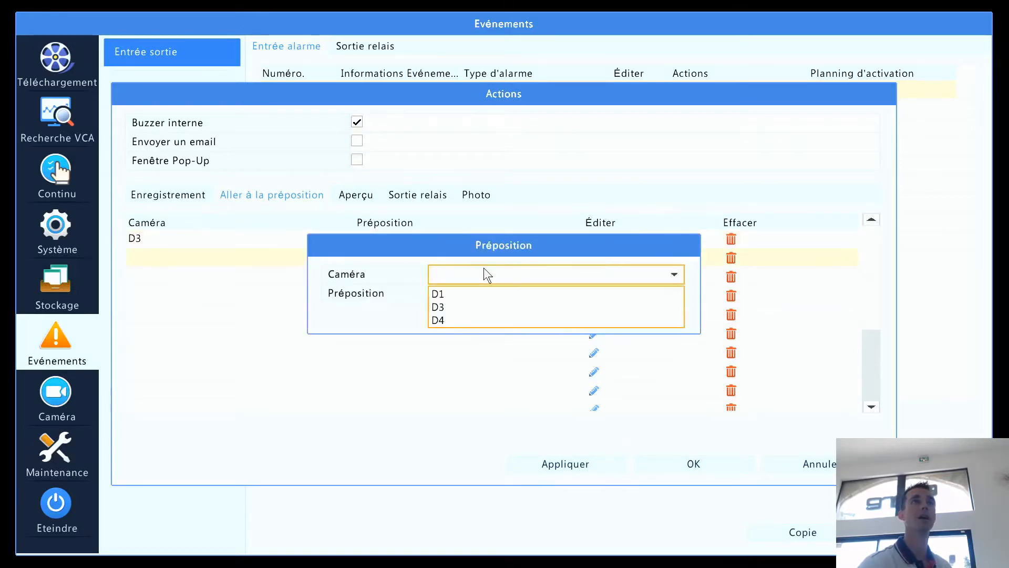
{"action": "left_click", "coordinate": [441, 305]}
{"action": "left_click", "coordinate": [478, 294]}
{"action": "left_click", "coordinate": [447, 348]}
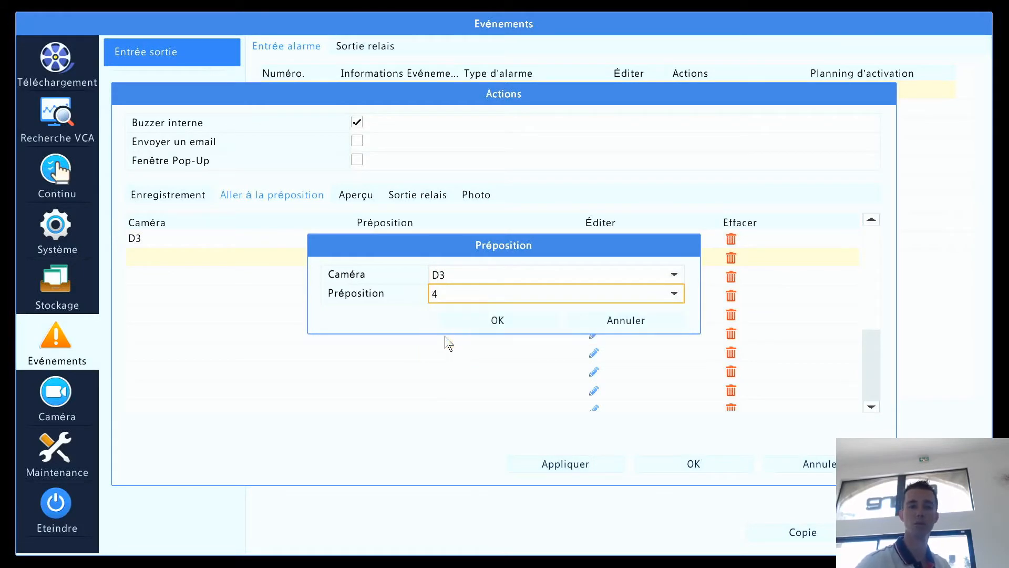
{"action": "left_click", "coordinate": [514, 316]}
{"action": "left_click", "coordinate": [514, 318]}
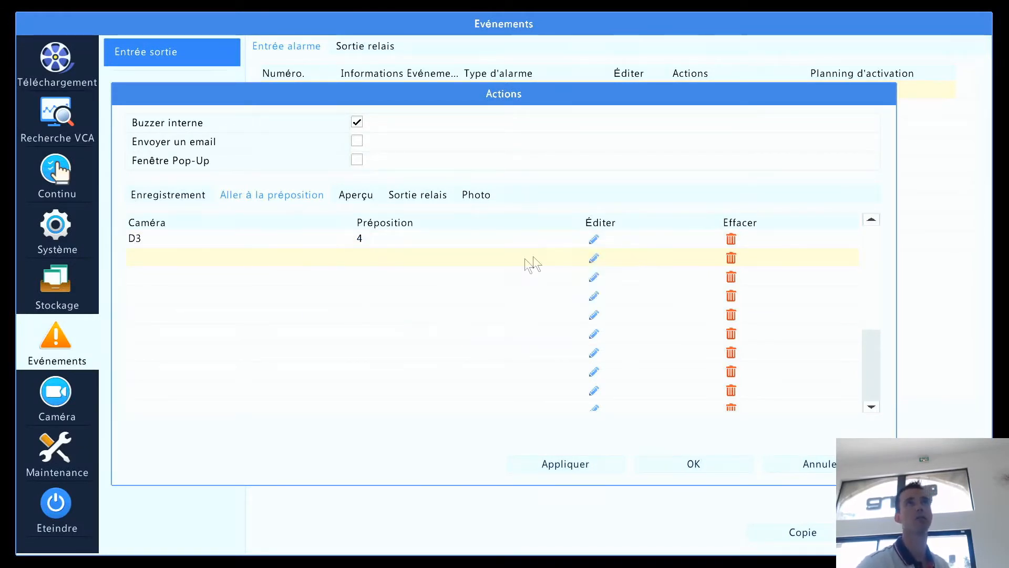
{"action": "left_click", "coordinate": [594, 258]}
{"action": "left_click", "coordinate": [495, 275]}
{"action": "left_click", "coordinate": [467, 295]}
{"action": "left_click", "coordinate": [469, 293]}
{"action": "left_click", "coordinate": [516, 274]}
{"action": "left_click", "coordinate": [464, 320]}
{"action": "left_click", "coordinate": [465, 297]}
{"action": "left_click", "coordinate": [489, 280]}
{"action": "right_click", "coordinate": [520, 293]}
{"action": "right_click", "coordinate": [535, 292]}
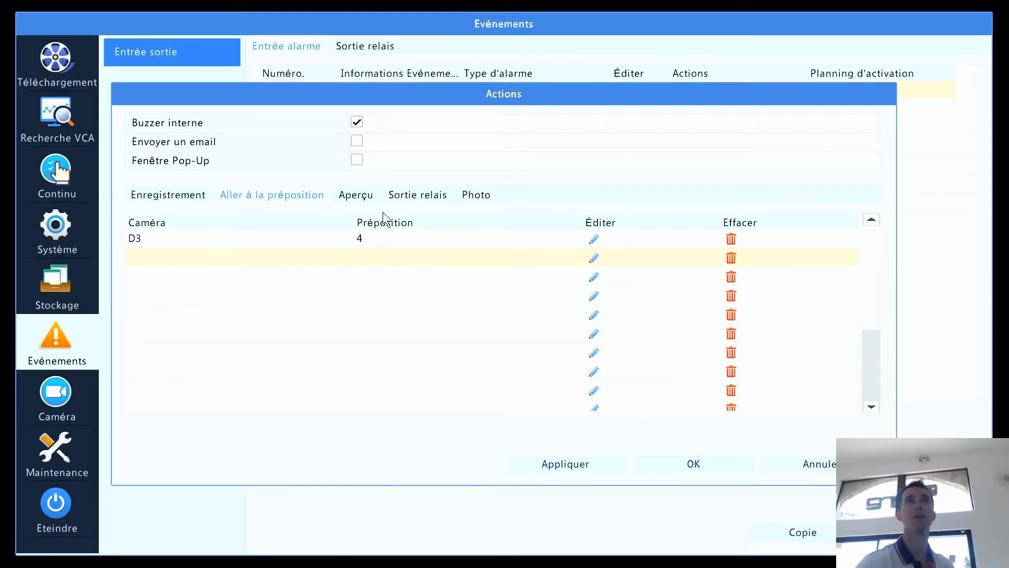
- Review the preview, relay output and photo actions, trying relay outputs D1->1 and D4->1, and leave without saving
{"action": "left_click", "coordinate": [340, 195]}
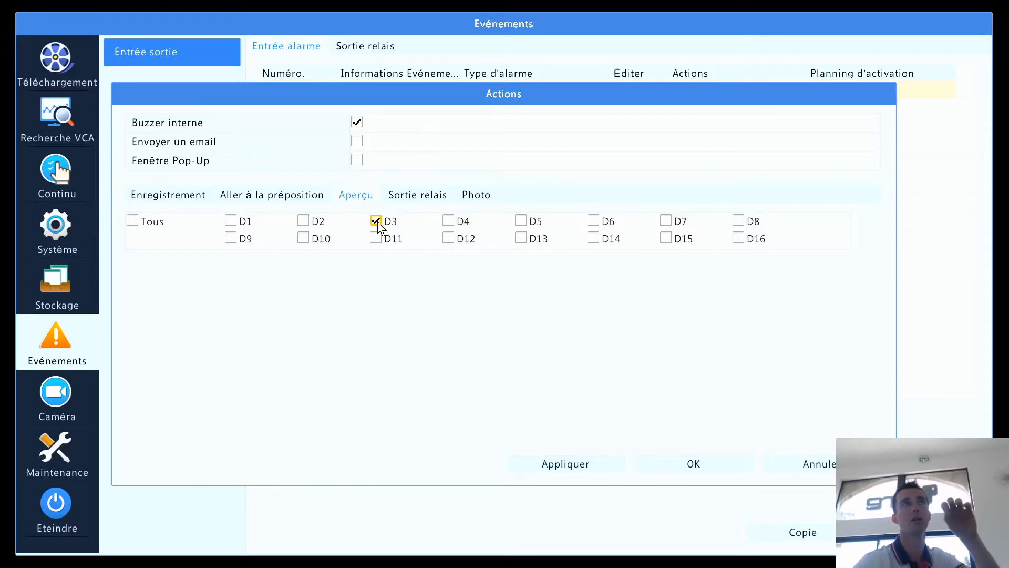
{"action": "left_click", "coordinate": [400, 195]}
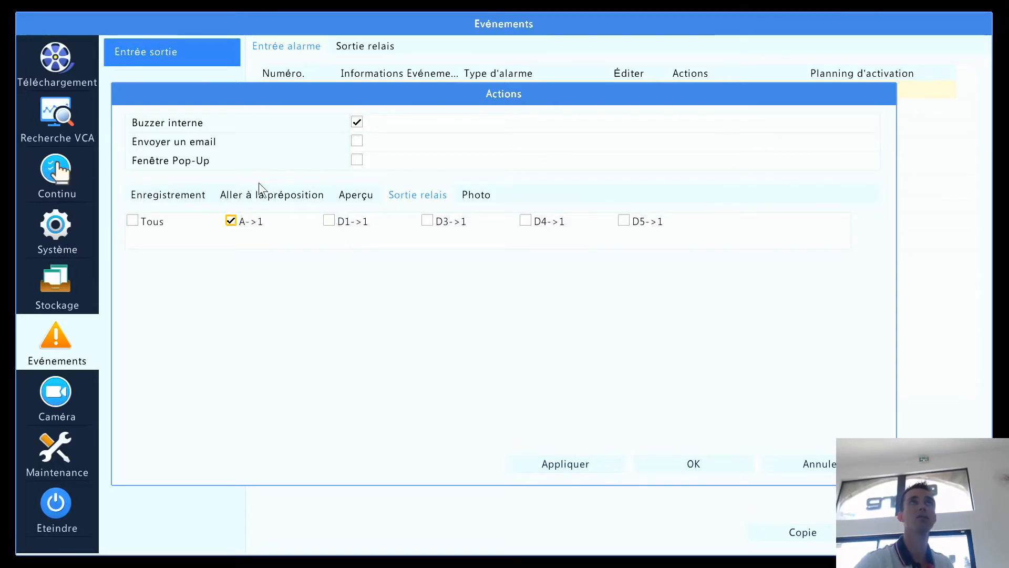
{"action": "left_click", "coordinate": [341, 218]}
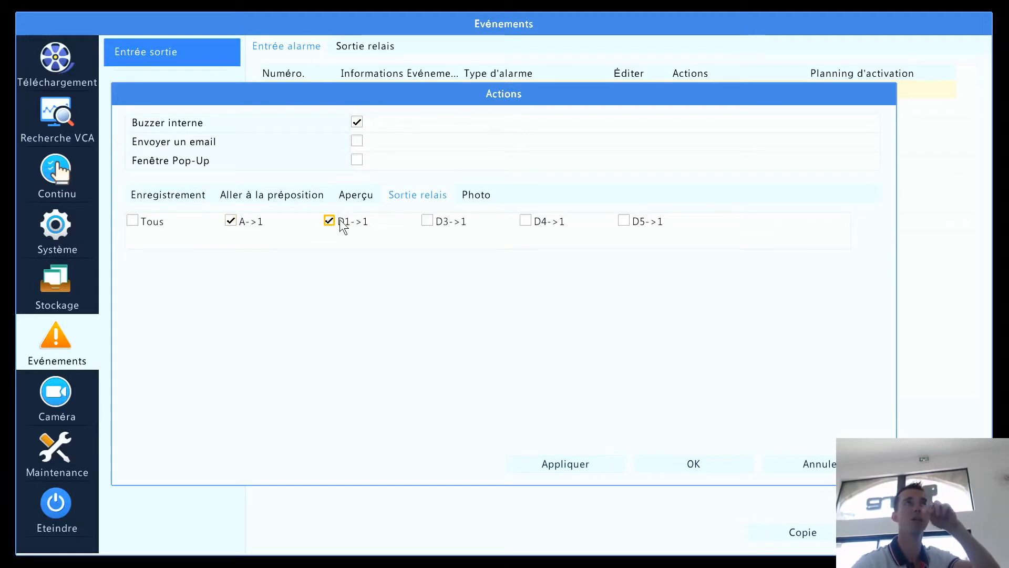
{"action": "left_click", "coordinate": [368, 220]}
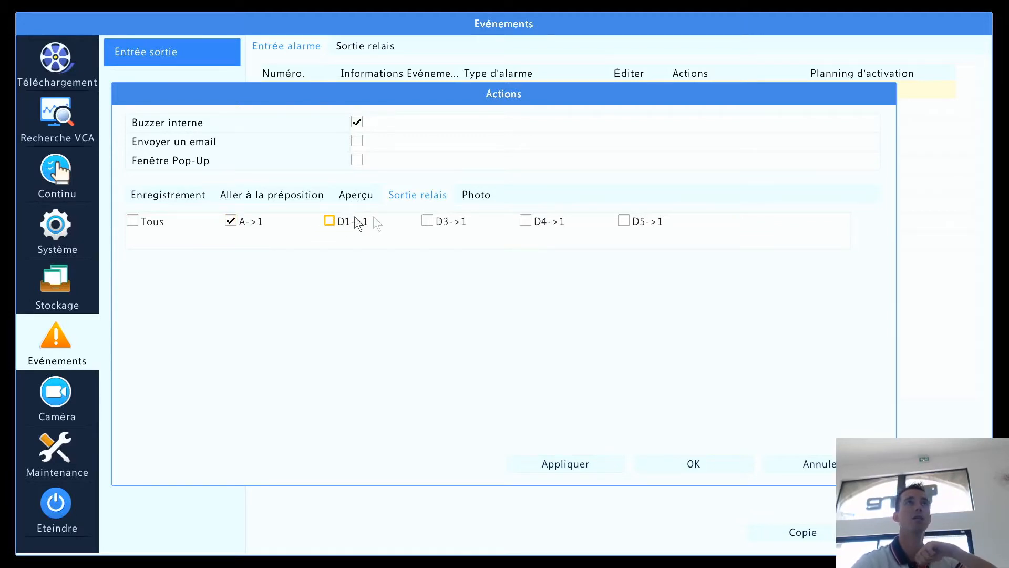
{"action": "left_click", "coordinate": [524, 220]}
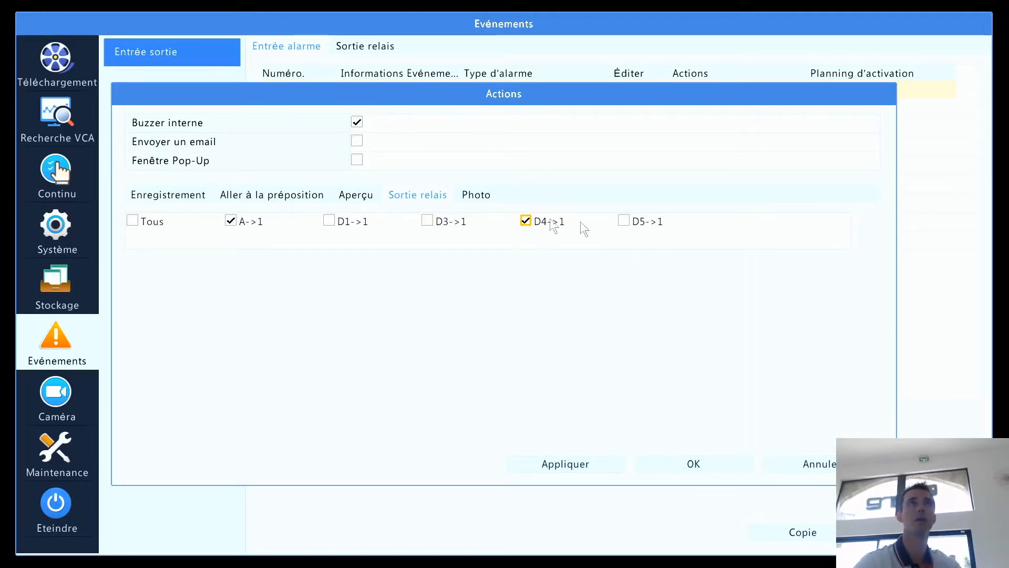
{"action": "left_click", "coordinate": [472, 199]}
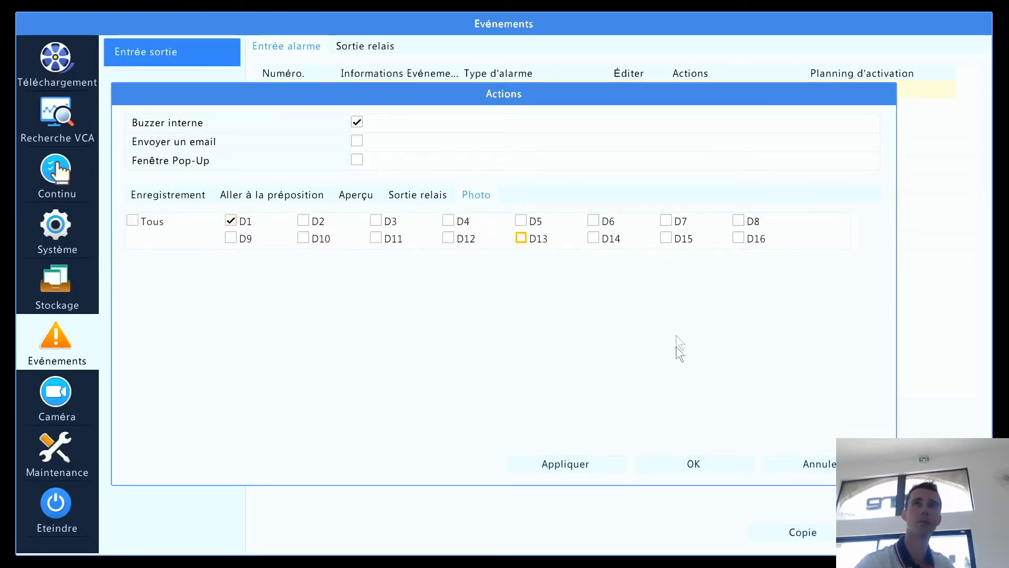
{"action": "left_click", "coordinate": [819, 462]}
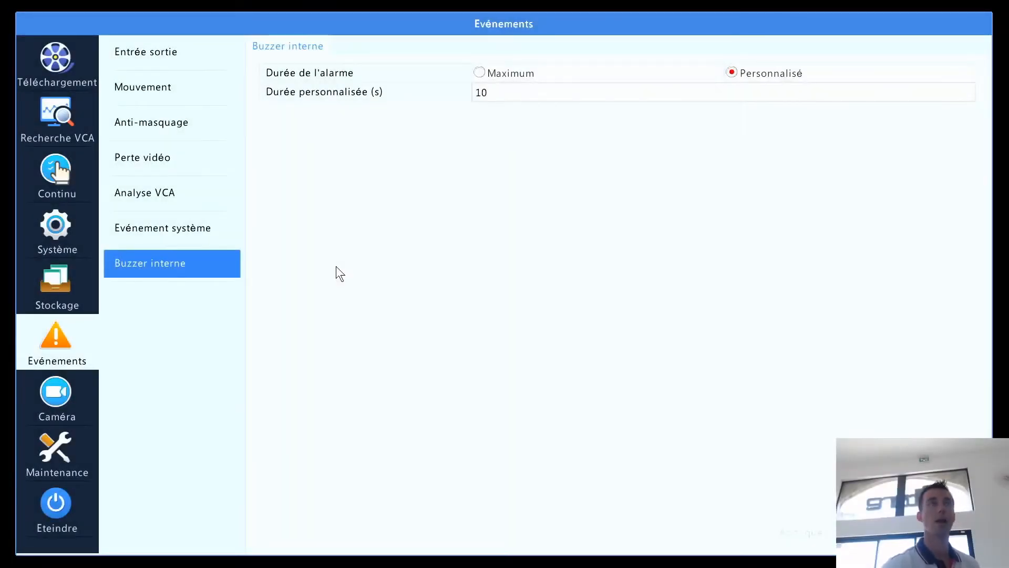
- In the VCA analysis settings, select camera D2(IPC2124SR3-DPF36) and enable saving of VCA images
{"action": "left_click", "coordinate": [203, 200]}
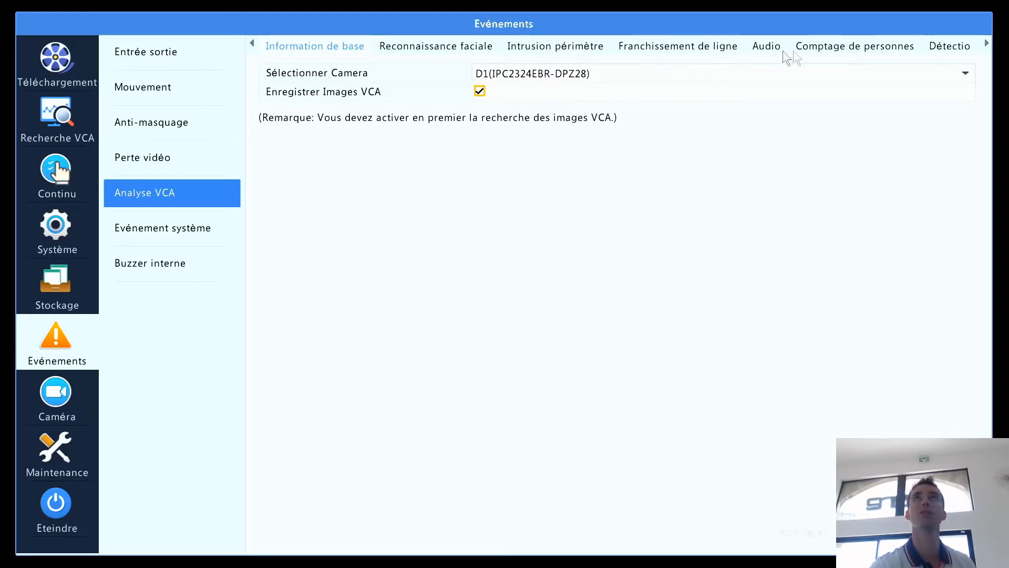
{"action": "left_click", "coordinate": [987, 43]}
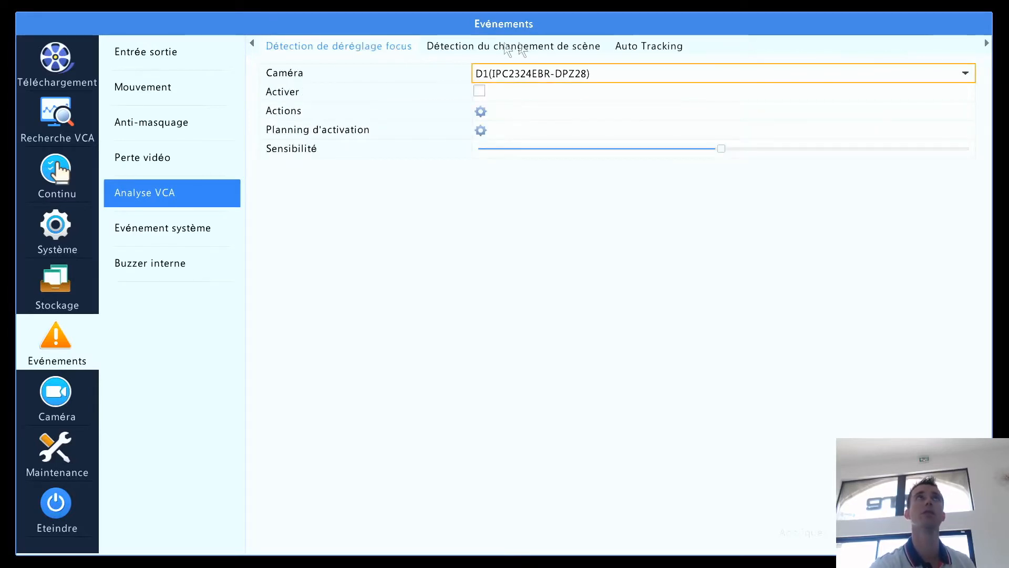
{"action": "left_click", "coordinate": [252, 43]}
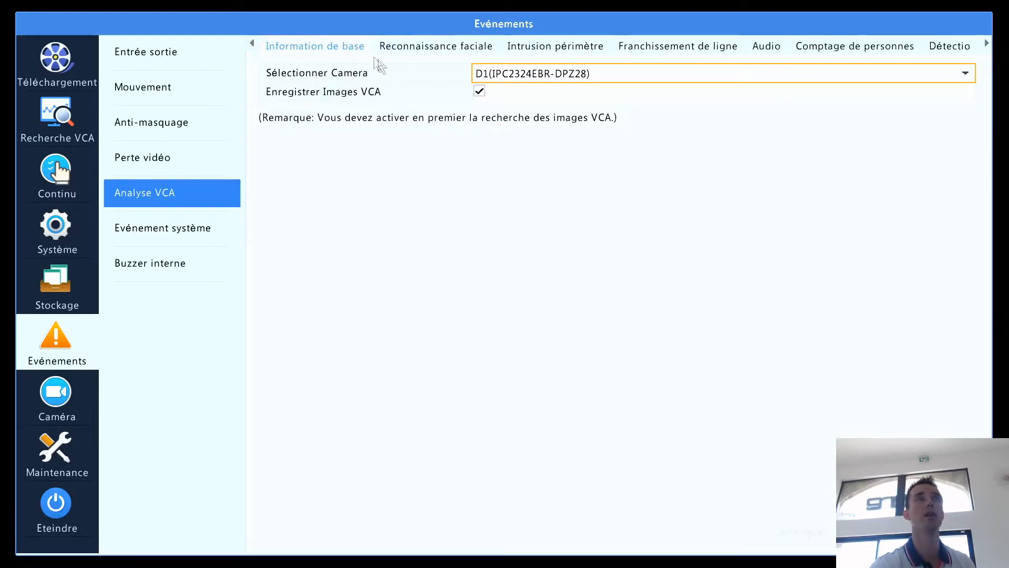
{"action": "left_click", "coordinate": [501, 70]}
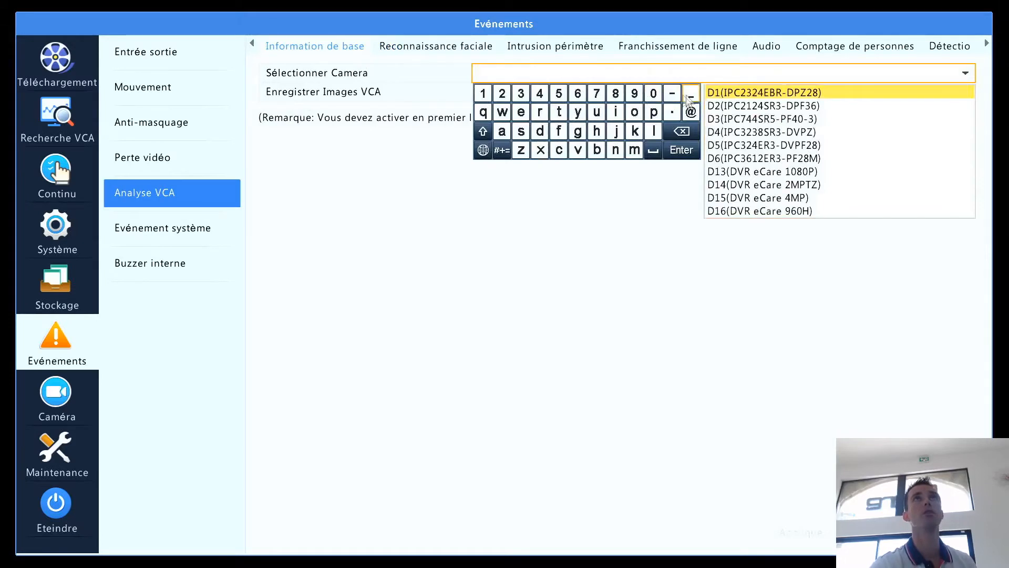
{"action": "left_click", "coordinate": [729, 103]}
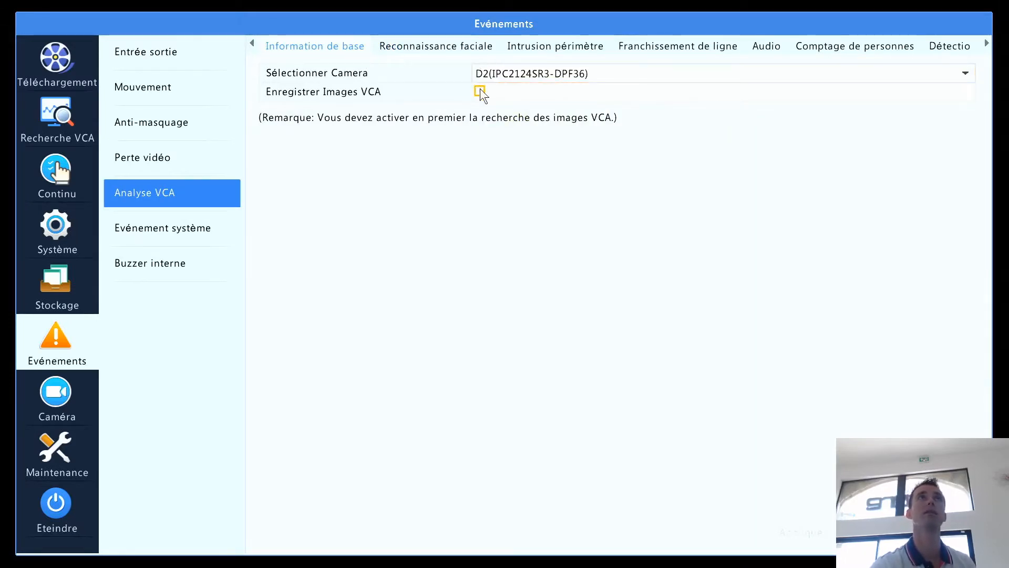
{"action": "left_click", "coordinate": [482, 92]}
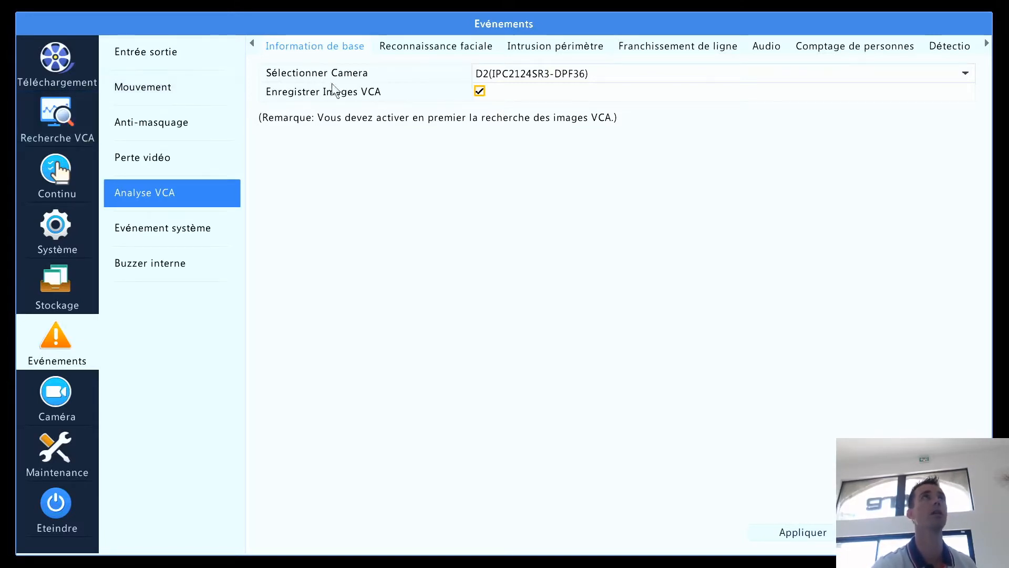
- In the face recognition settings, select camera D2(IPC2124SR3-DPF36) and stop its recognition
{"action": "left_click", "coordinate": [415, 47]}
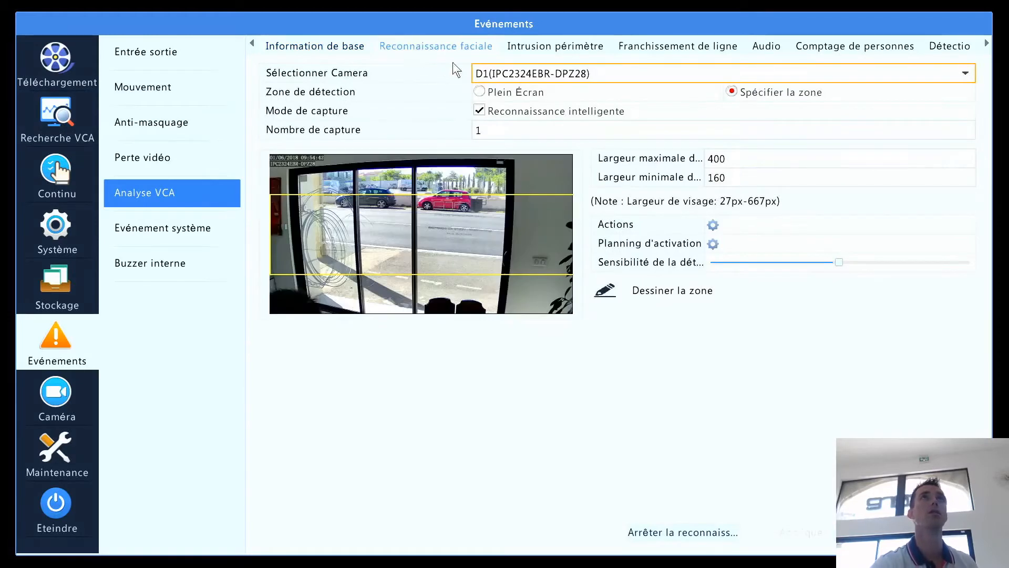
{"action": "left_click", "coordinate": [534, 75]}
{"action": "left_click", "coordinate": [729, 101]}
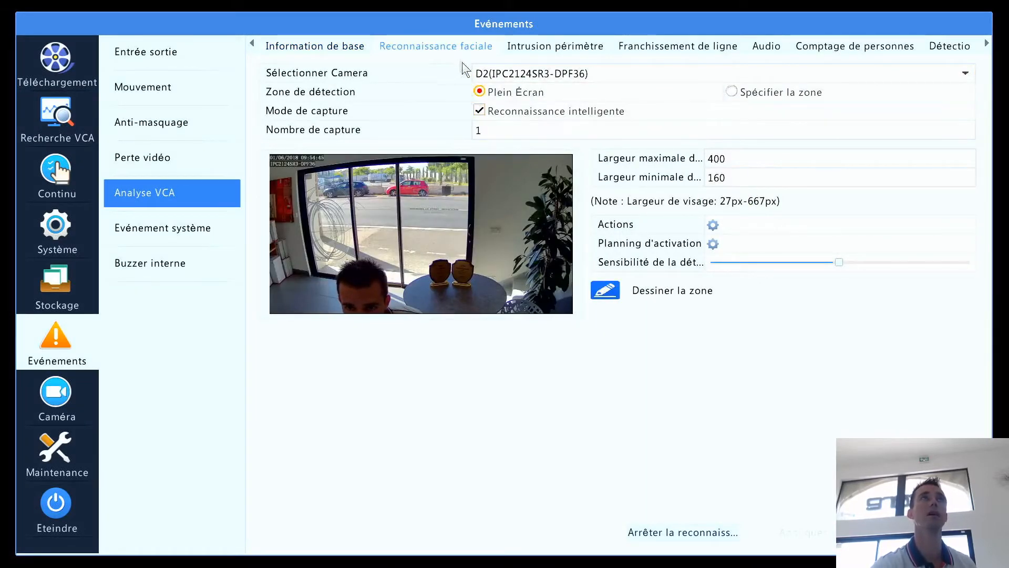
{"action": "left_click", "coordinate": [671, 532]}
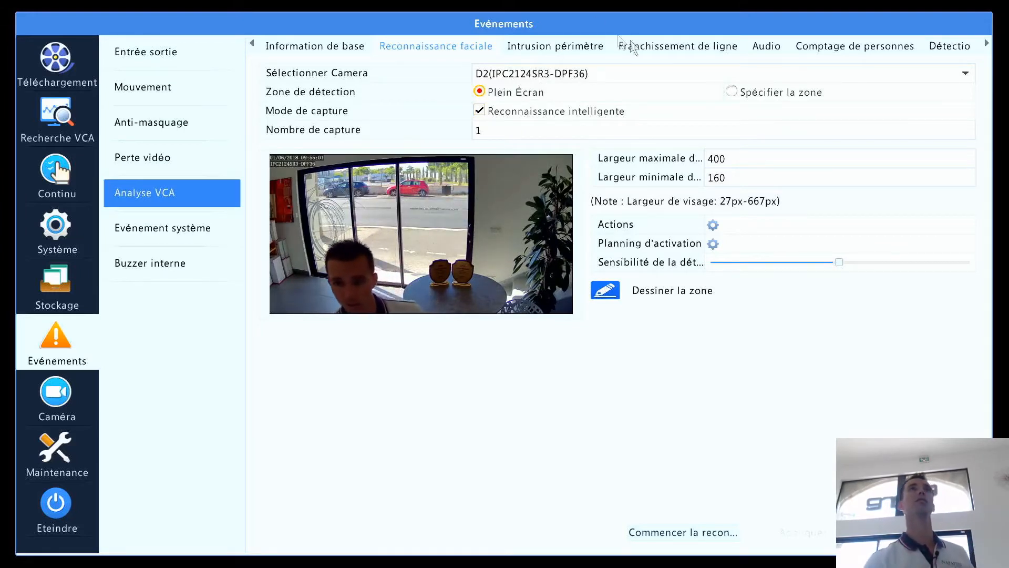
- Try a specified detection zone for camera D2, shift it slightly upward, and return to full-screen detection
{"action": "left_click", "coordinate": [732, 93]}
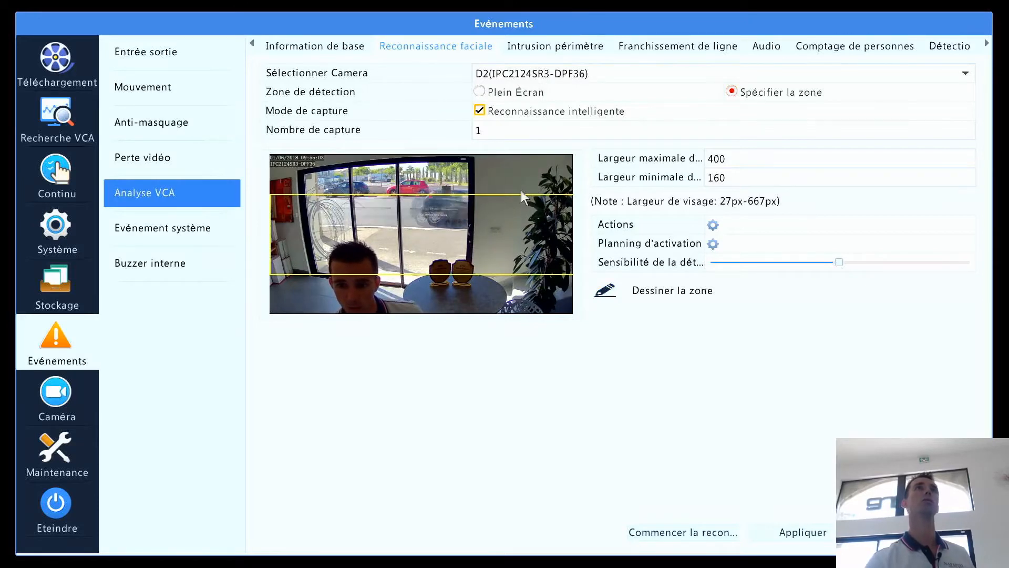
{"action": "left_click_drag", "start_coordinate": [528, 196], "coordinate": [530, 189]}
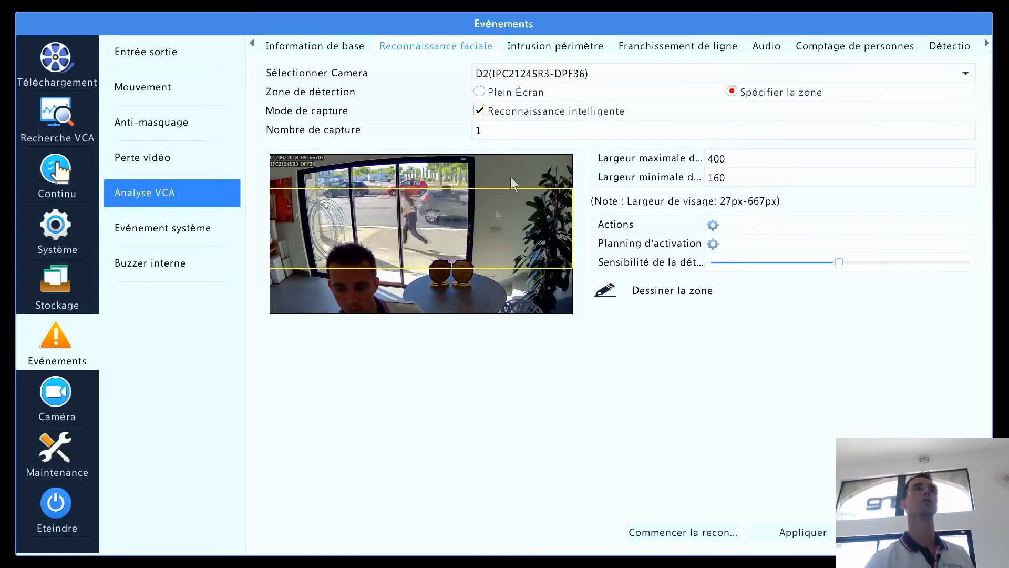
{"action": "left_click", "coordinate": [482, 92]}
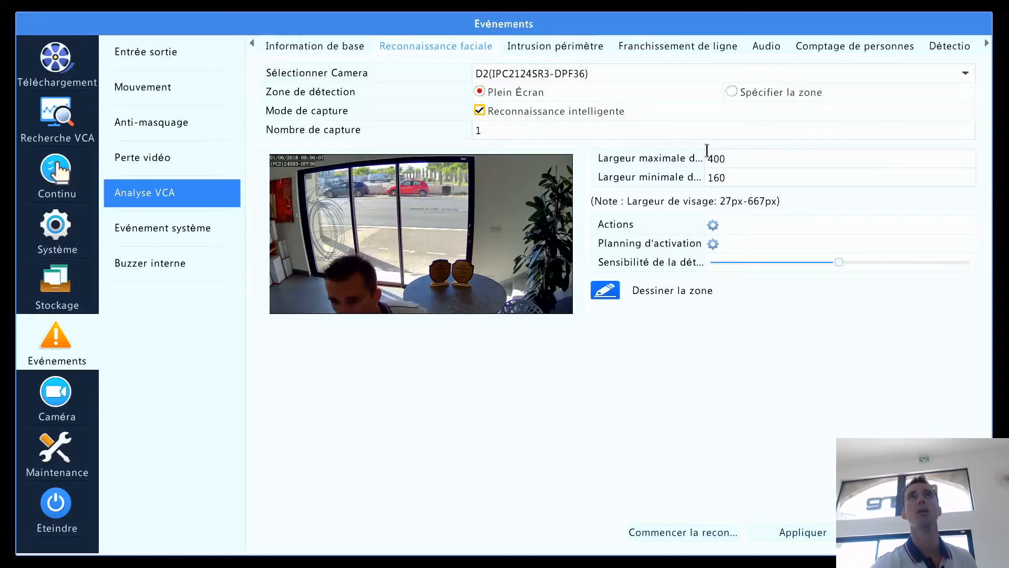
- Examine the maximum face width setting and the available face recognition actions for camera D2
{"action": "left_click", "coordinate": [732, 156]}
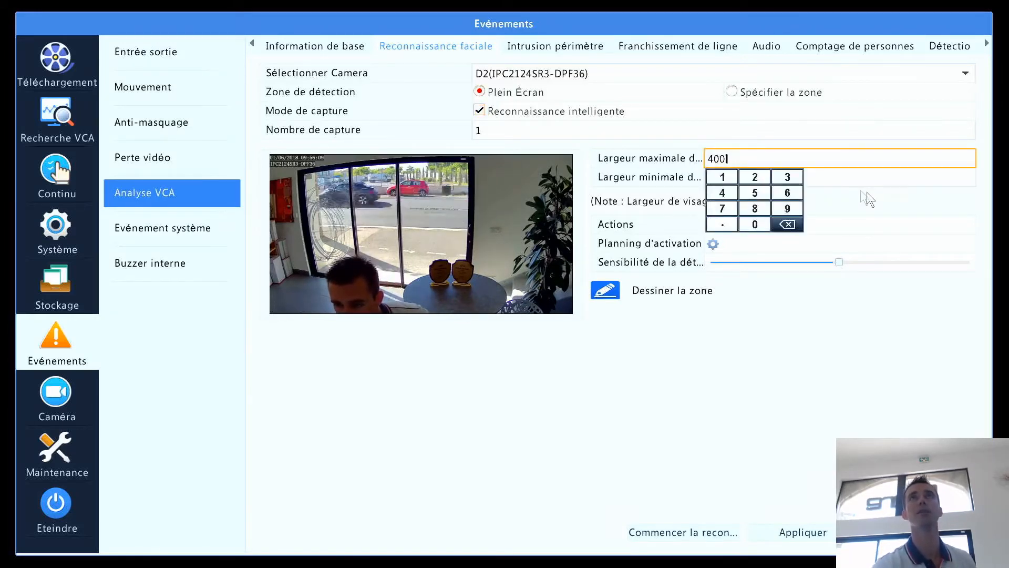
{"action": "left_click", "coordinate": [890, 200]}
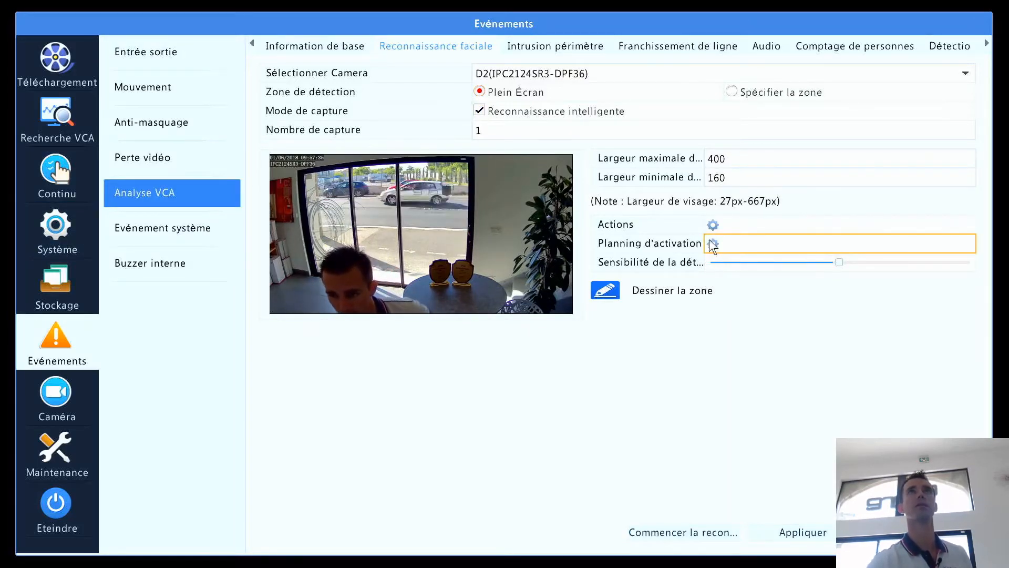
{"action": "left_click", "coordinate": [718, 222]}
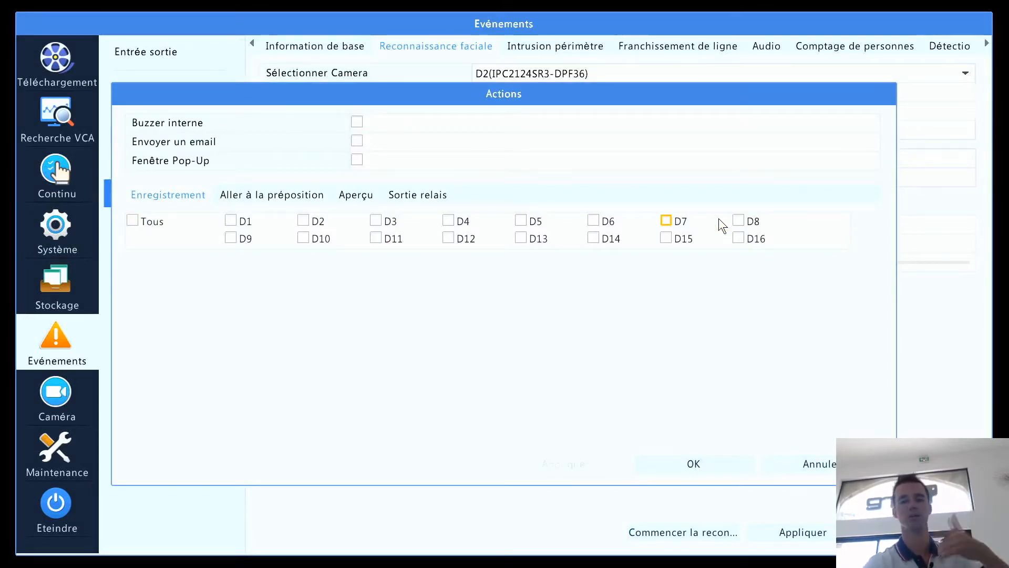
{"action": "right_click", "coordinate": [683, 176]}
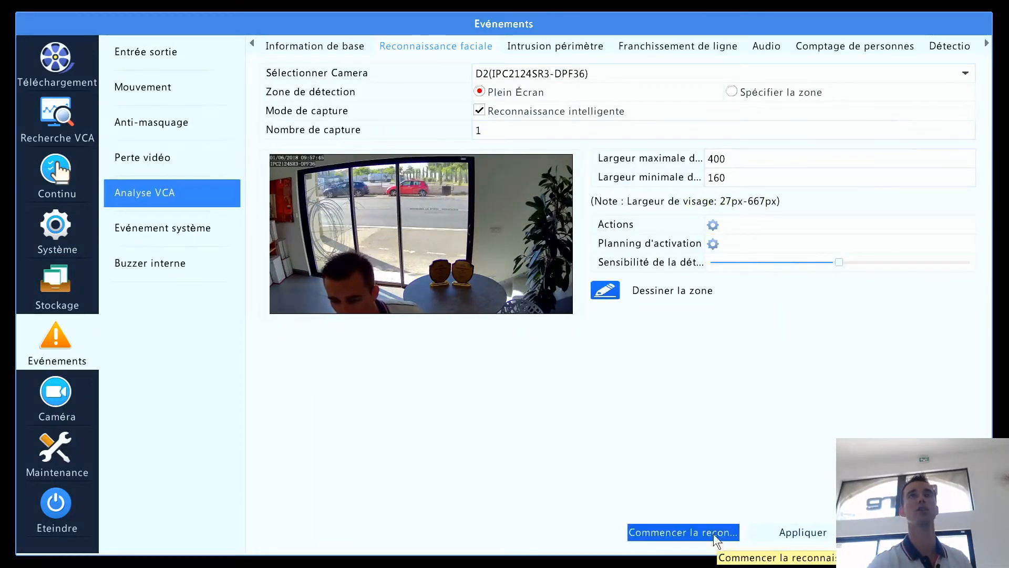
- Apply camera D2's face recognition settings and start recognition
{"action": "left_click", "coordinate": [769, 531]}
{"action": "left_click", "coordinate": [668, 528]}
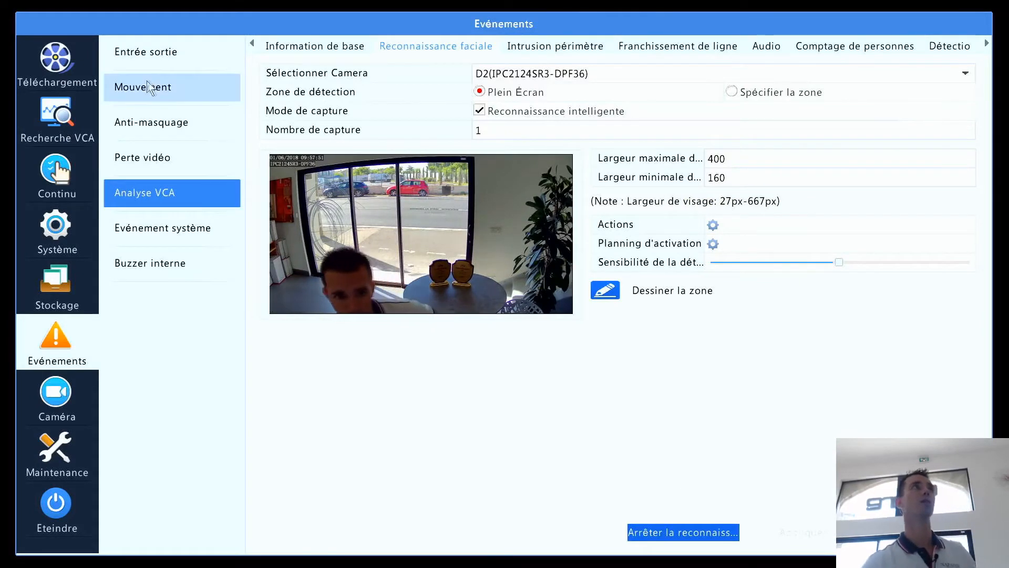
- Run a VCA face search on all cameras for 01-06-2018, view the captured faces, and close the results
{"action": "left_click", "coordinate": [83, 128]}
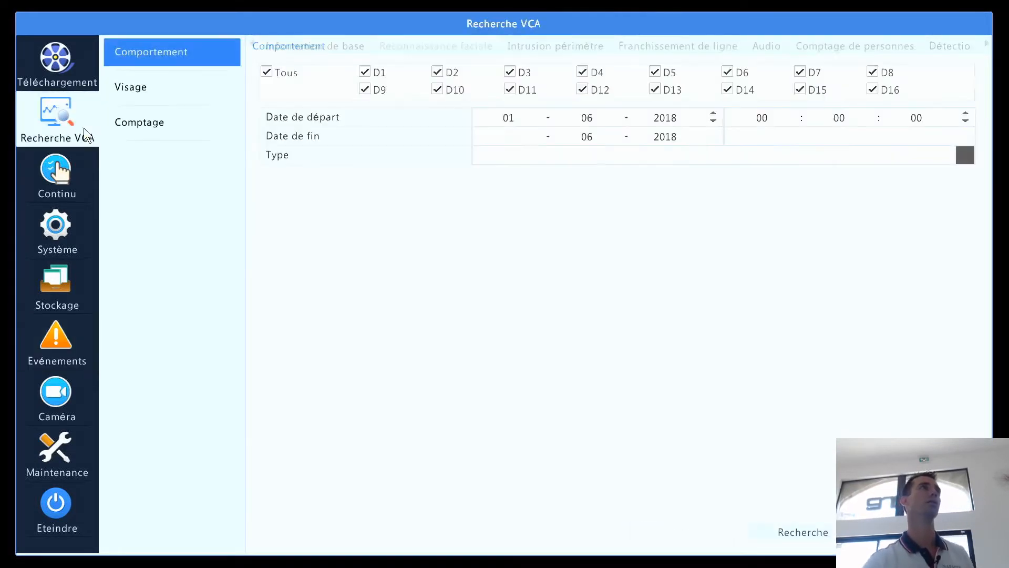
{"action": "left_click", "coordinate": [204, 87]}
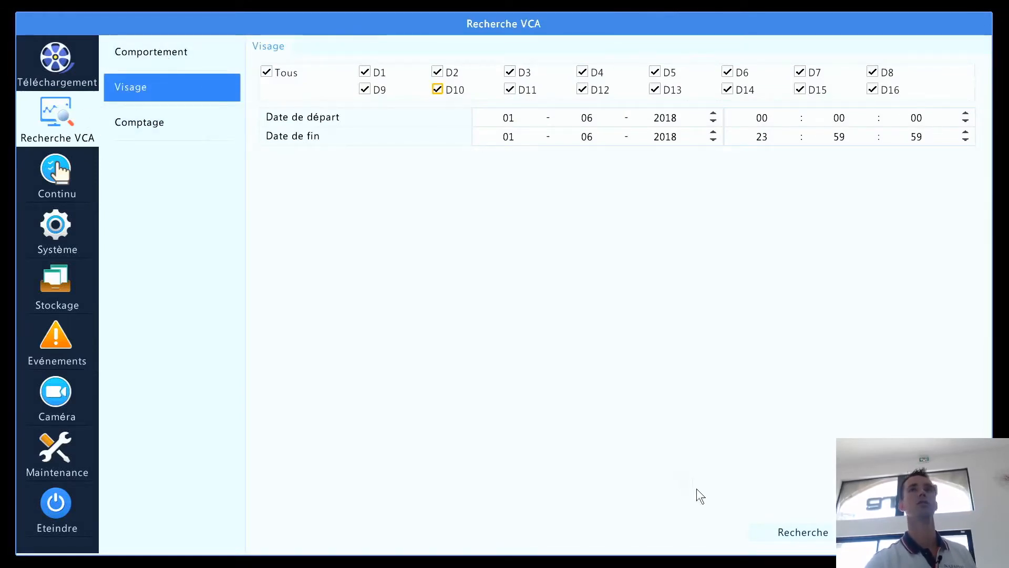
{"action": "left_click", "coordinate": [781, 532]}
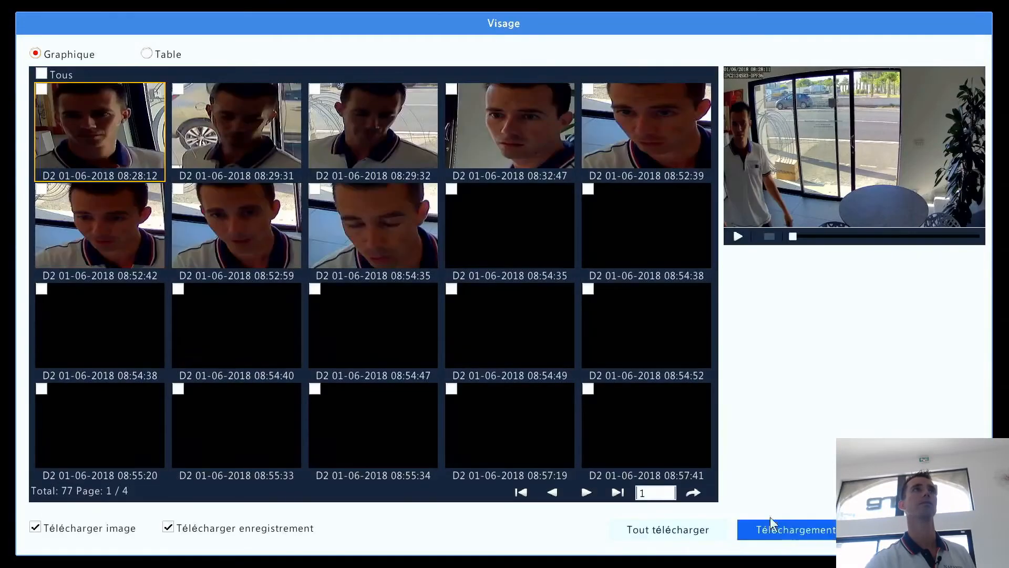
{"action": "left_click", "coordinate": [915, 530]}
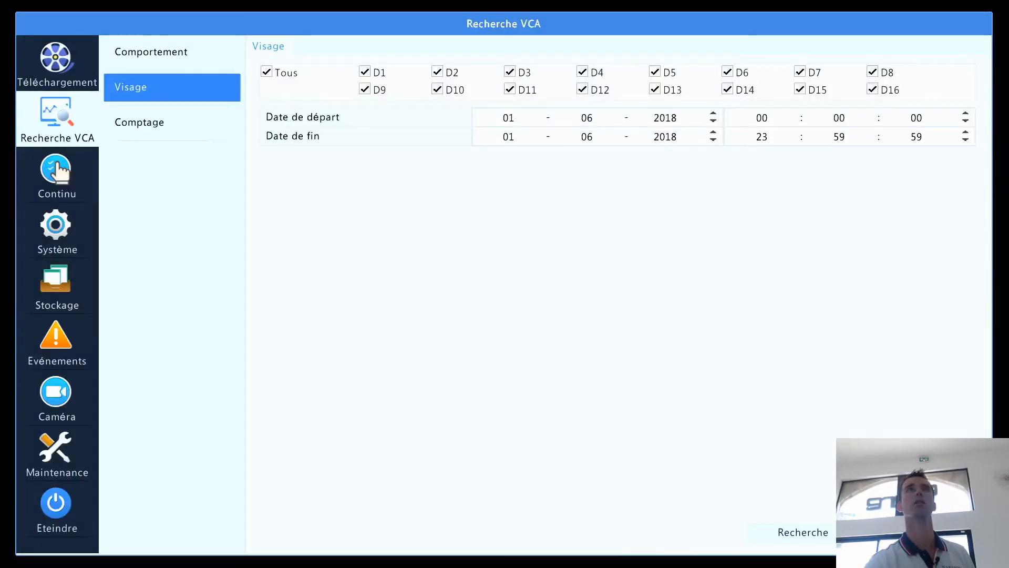
- Run a face search on all cameras from 01-05-2018 to 01-06-2018 and preview captures on the first results page
{"action": "left_click", "coordinate": [526, 115]}
{"action": "left_click", "coordinate": [608, 115]}
{"action": "left_click", "coordinate": [626, 184]}
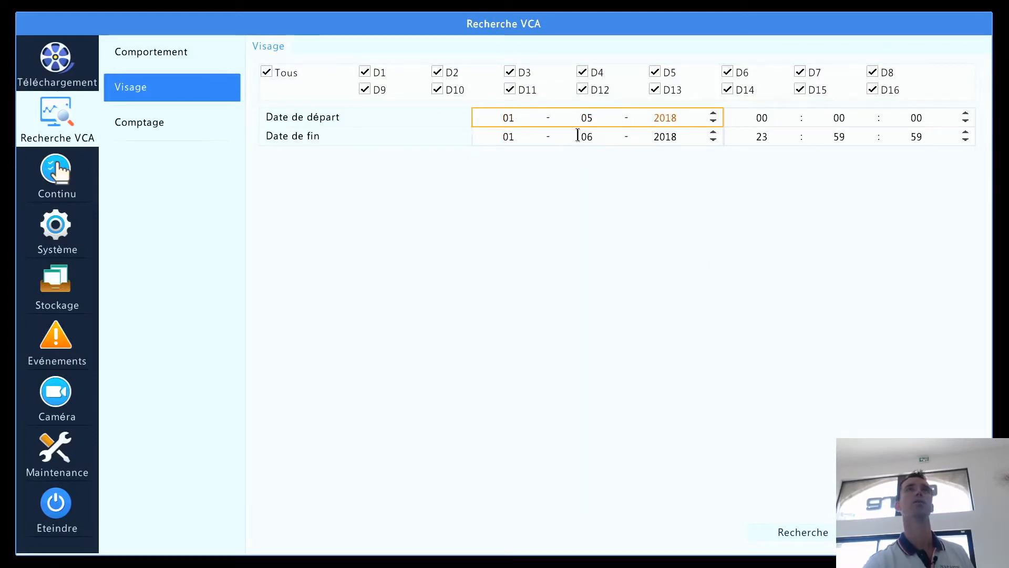
{"action": "left_click", "coordinate": [815, 531]}
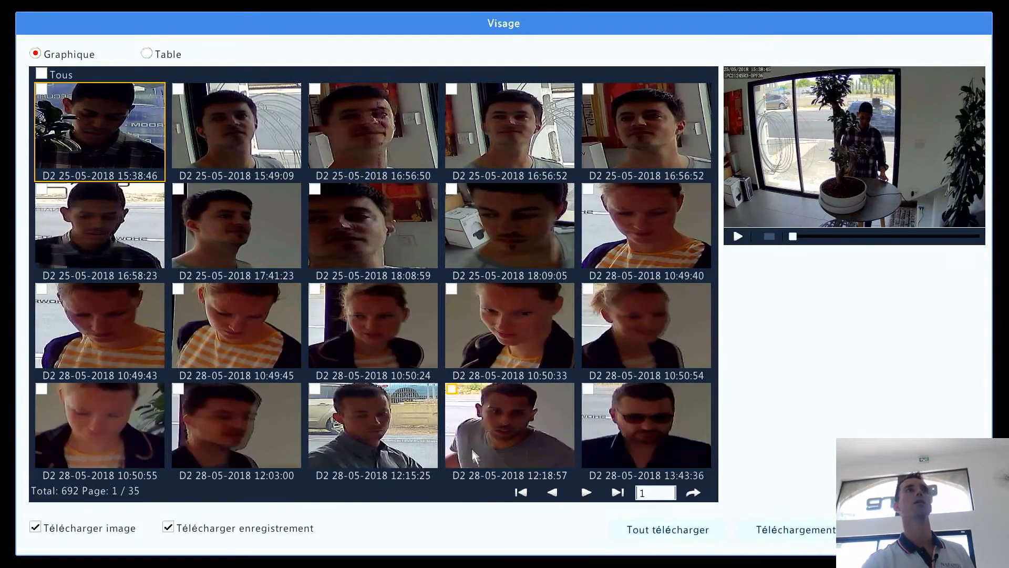
{"action": "left_click", "coordinate": [622, 428]}
{"action": "left_click", "coordinate": [623, 331]}
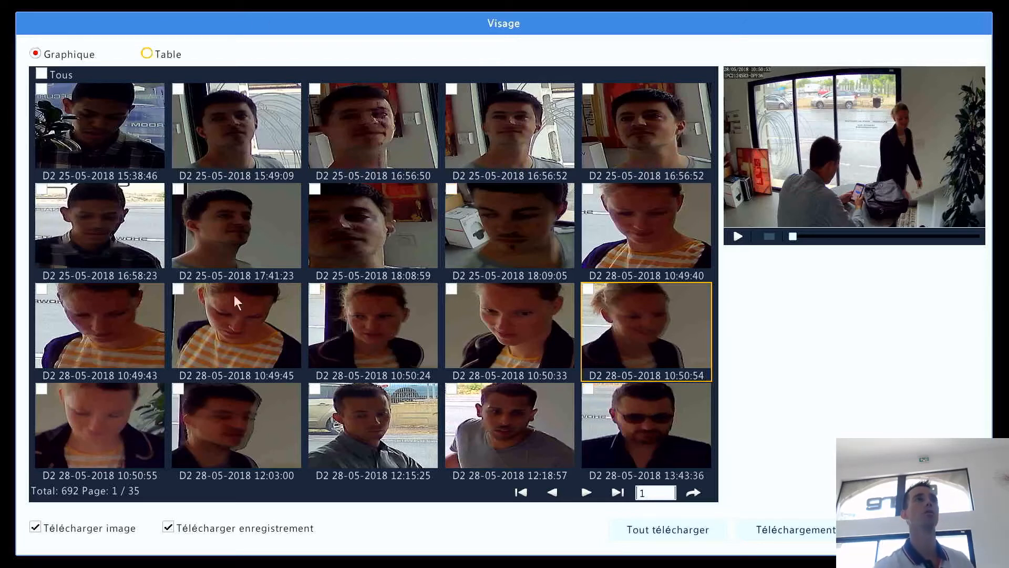
- Page forward through the face search results to page 19
{"action": "left_click", "coordinate": [582, 490]}
{"action": "left_click", "coordinate": [582, 490]}
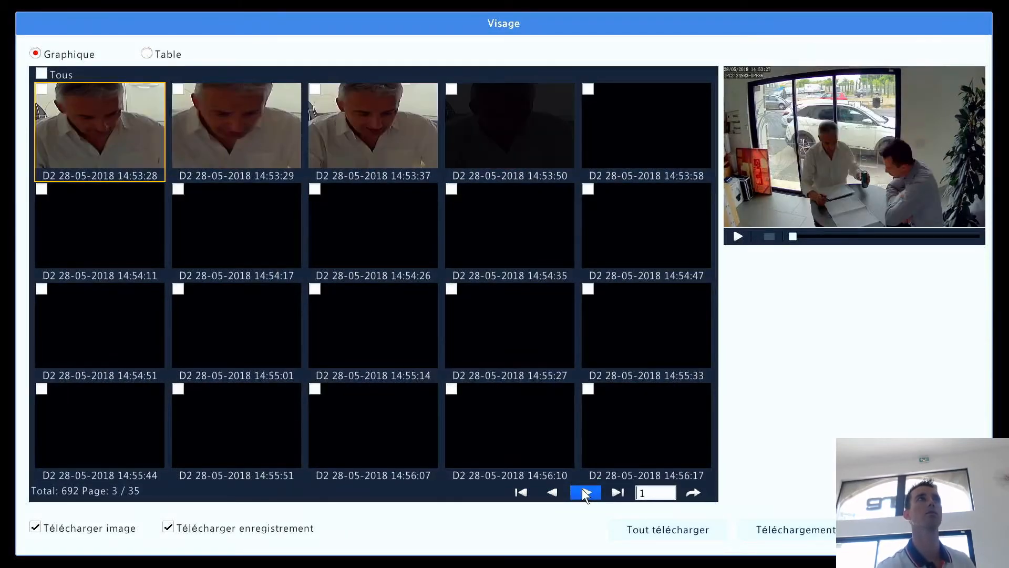
{"action": "left_click", "coordinate": [582, 490]}
{"action": "left_click", "coordinate": [582, 490]}
{"action": "left_click", "coordinate": [583, 492]}
{"action": "left_click", "coordinate": [583, 492]}
{"action": "left_click", "coordinate": [583, 491]}
{"action": "left_click", "coordinate": [584, 491]}
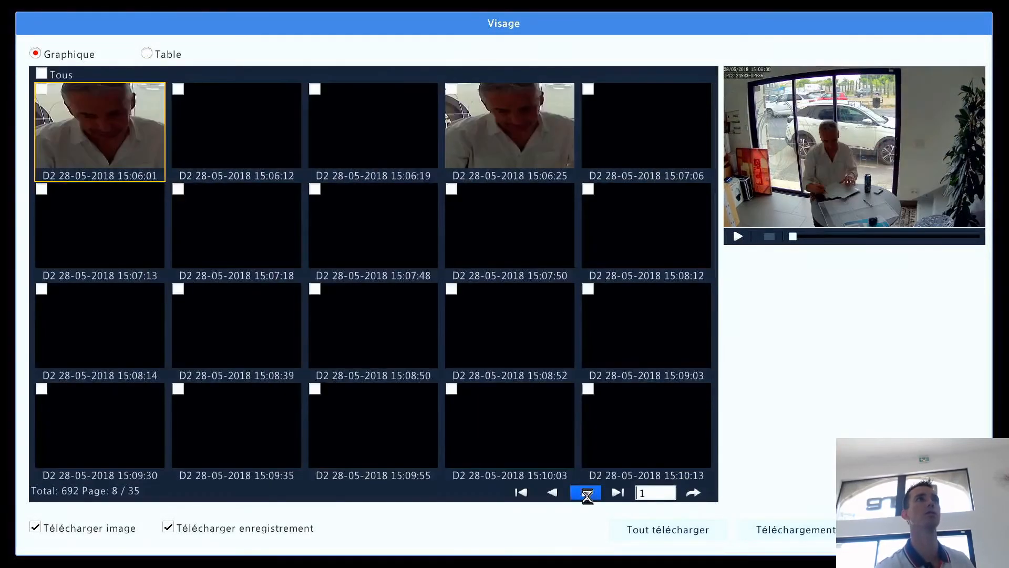
{"action": "left_click", "coordinate": [584, 491]}
{"action": "left_click", "coordinate": [584, 491]}
{"action": "left_click", "coordinate": [583, 491]}
{"action": "left_click", "coordinate": [583, 492]}
{"action": "left_click", "coordinate": [584, 493]}
{"action": "left_click", "coordinate": [585, 493]}
{"action": "left_click", "coordinate": [584, 493]}
{"action": "left_click", "coordinate": [585, 493]}
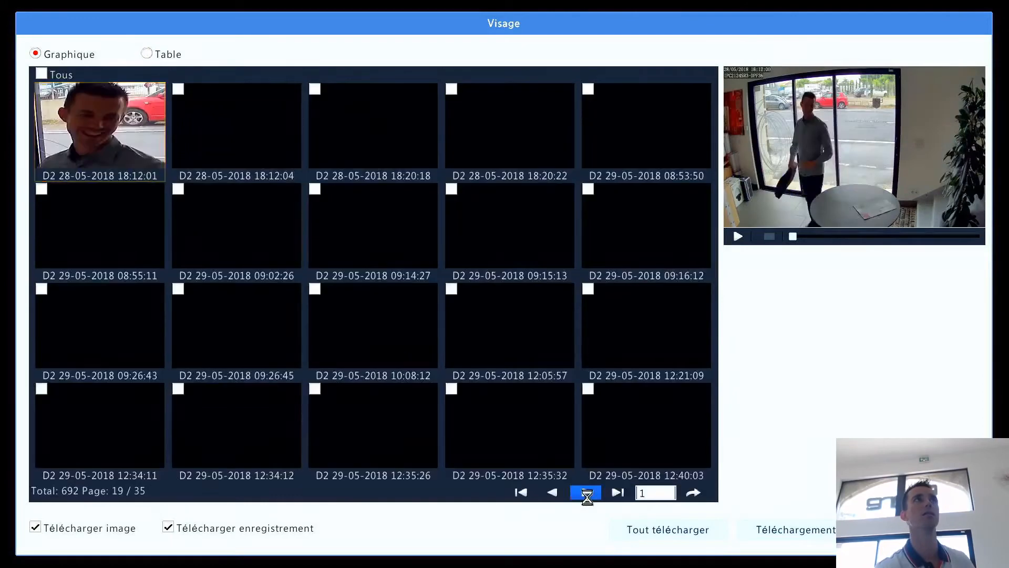
{"action": "left_click", "coordinate": [584, 493]}
{"action": "left_click", "coordinate": [584, 493]}
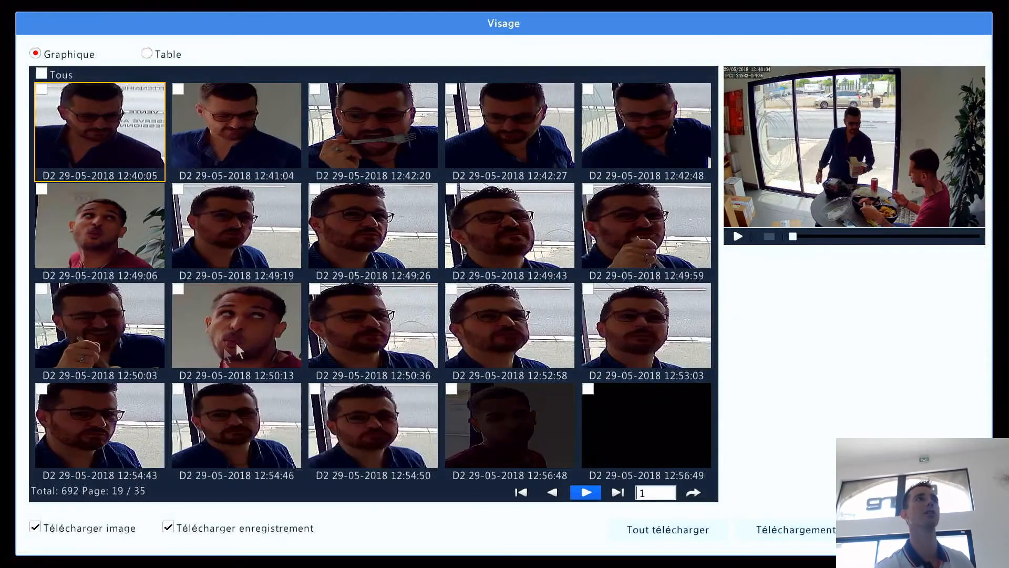
- Preview several face captures from 29-05-2018 on page 19, including those of 12:54:46, 12:50:13 and 12:42:48
{"action": "left_click", "coordinate": [231, 427]}
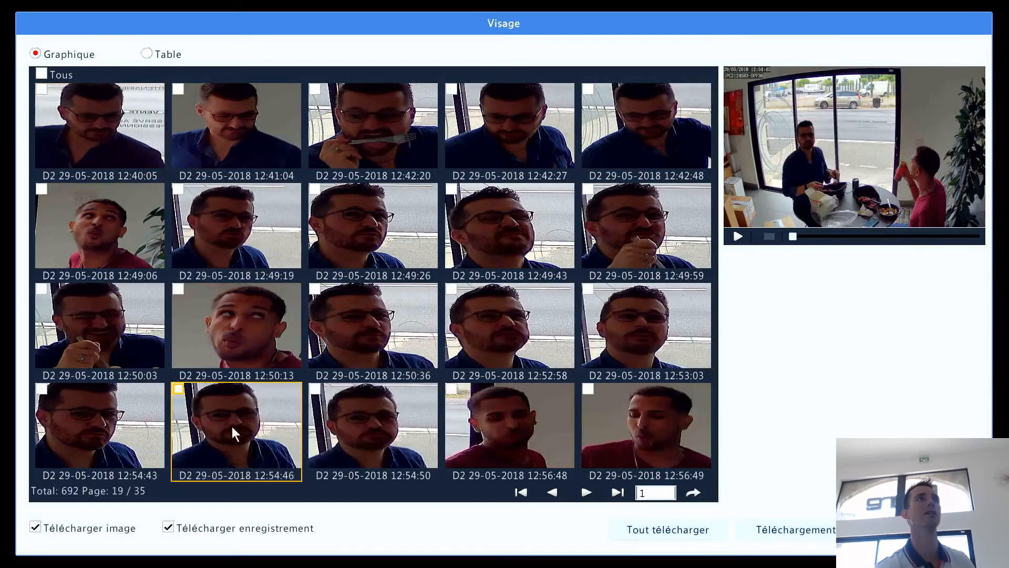
{"action": "left_click", "coordinate": [279, 332]}
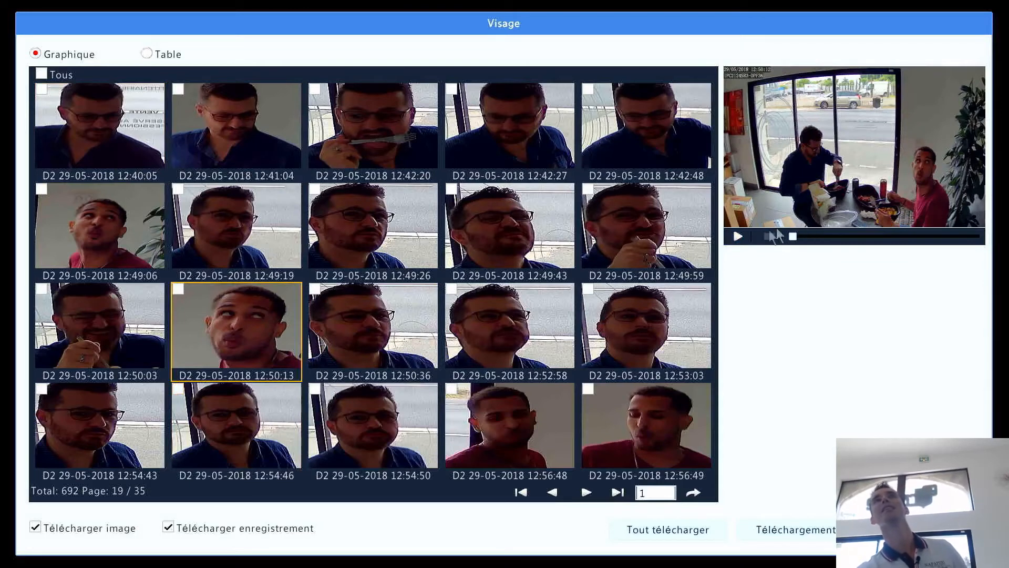
{"action": "left_click", "coordinate": [557, 319]}
{"action": "left_click", "coordinate": [646, 172]}
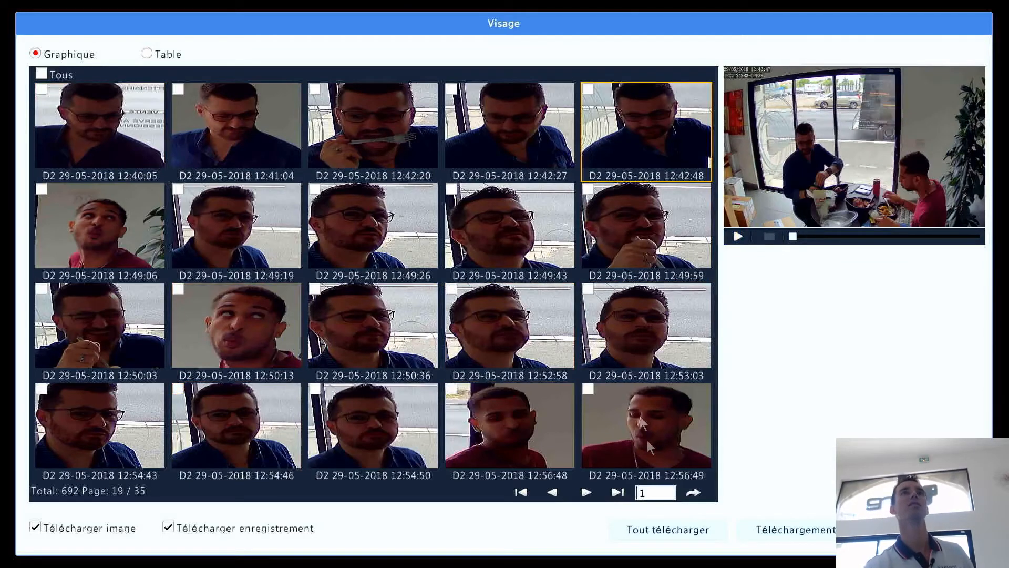
{"action": "left_click", "coordinate": [586, 492]}
{"action": "left_click", "coordinate": [586, 492]}
{"action": "left_click", "coordinate": [586, 492]}
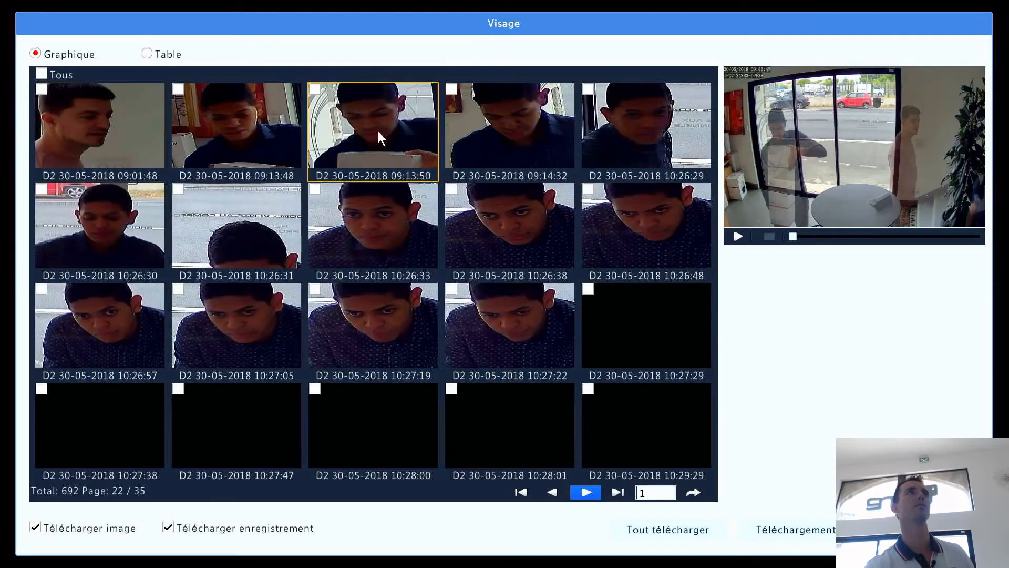
{"action": "left_click", "coordinate": [377, 132]}
{"action": "left_click", "coordinate": [395, 219]}
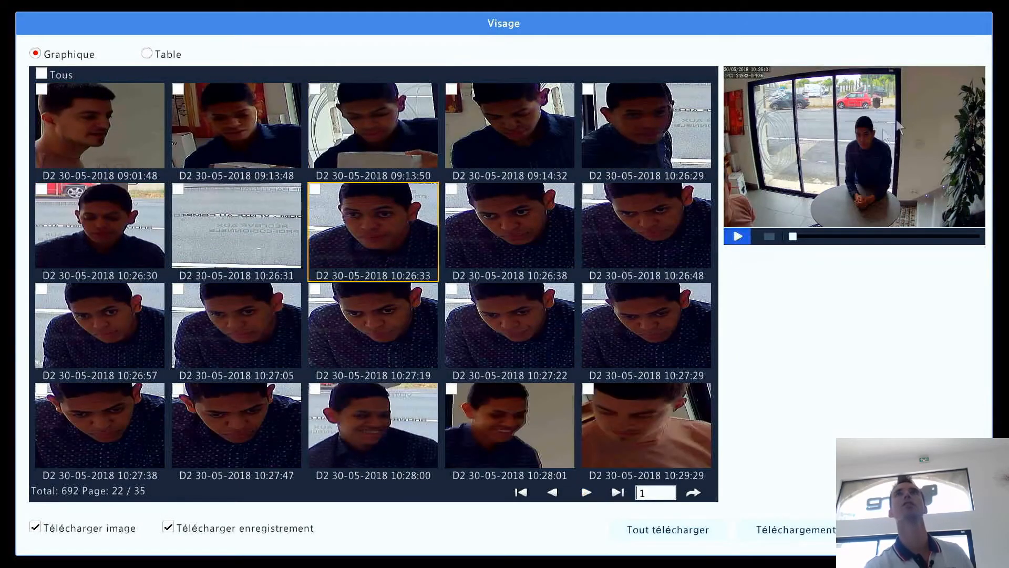
{"action": "left_click", "coordinate": [739, 236]}
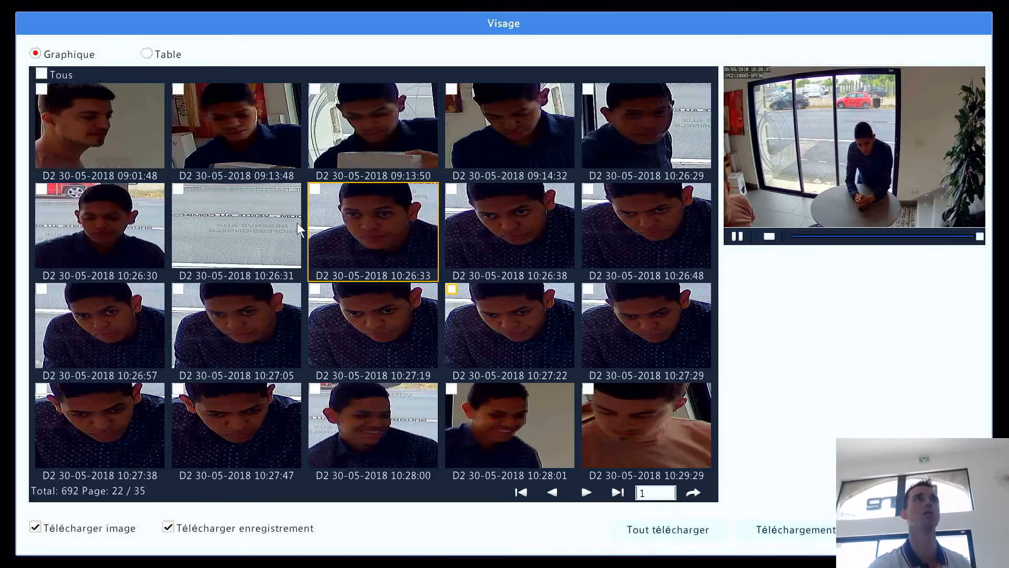
- Mark the 10:26:33, 10:28:01 and 10:29:29 captures for download, and close the face results
{"action": "left_click", "coordinate": [451, 390]}
{"action": "left_click", "coordinate": [586, 388]}
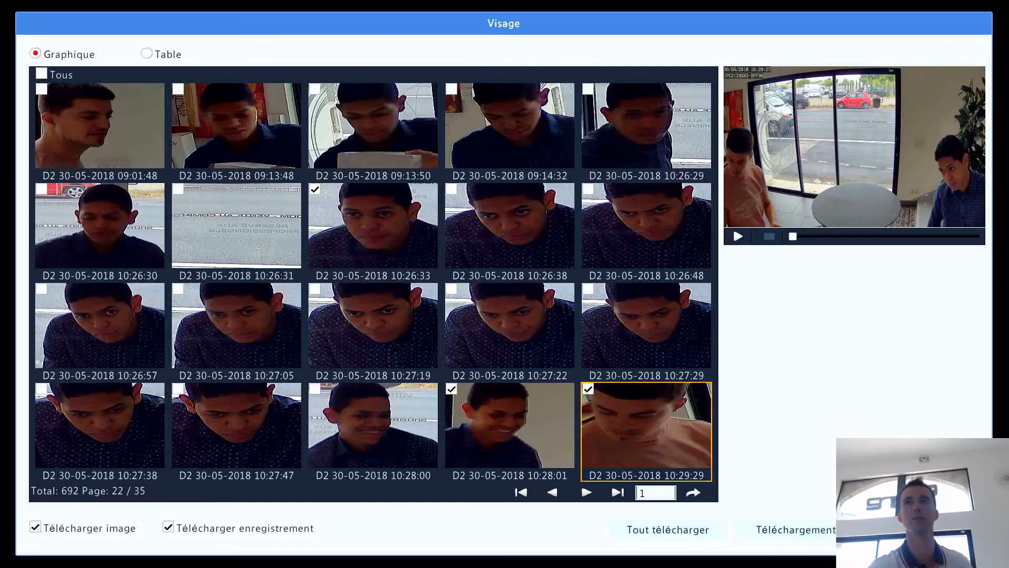
{"action": "left_click", "coordinate": [922, 529]}
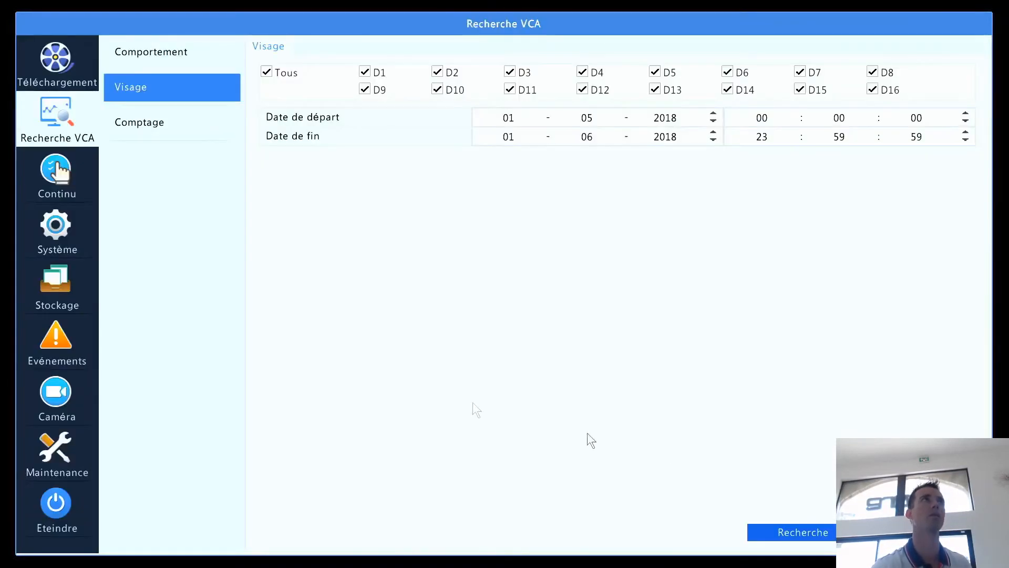
- Open the perimeter intrusion settings of the VCA analysis for camera D5
{"action": "left_click", "coordinate": [71, 347]}
{"action": "left_click", "coordinate": [170, 193]}
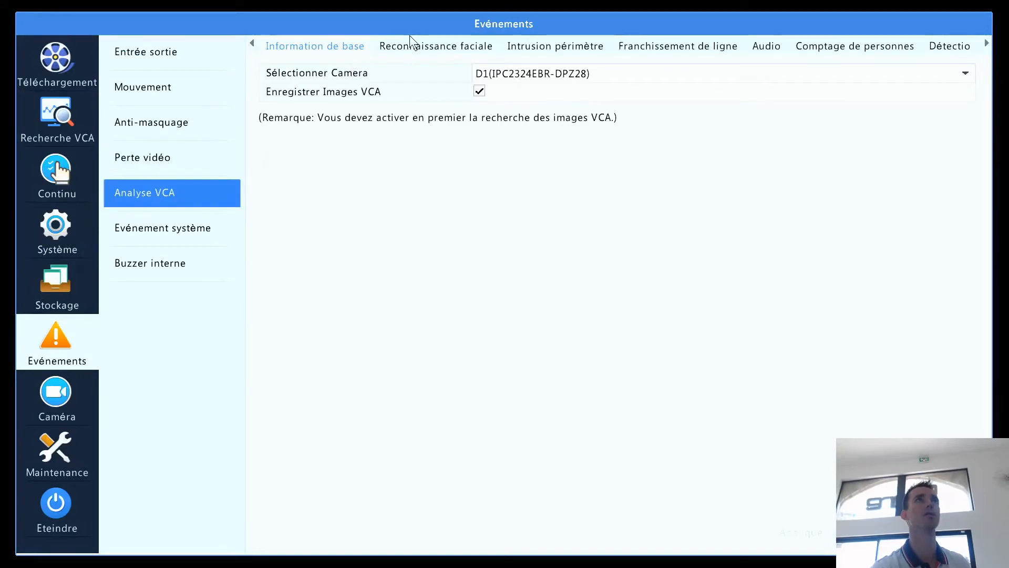
{"action": "left_click", "coordinate": [430, 46]}
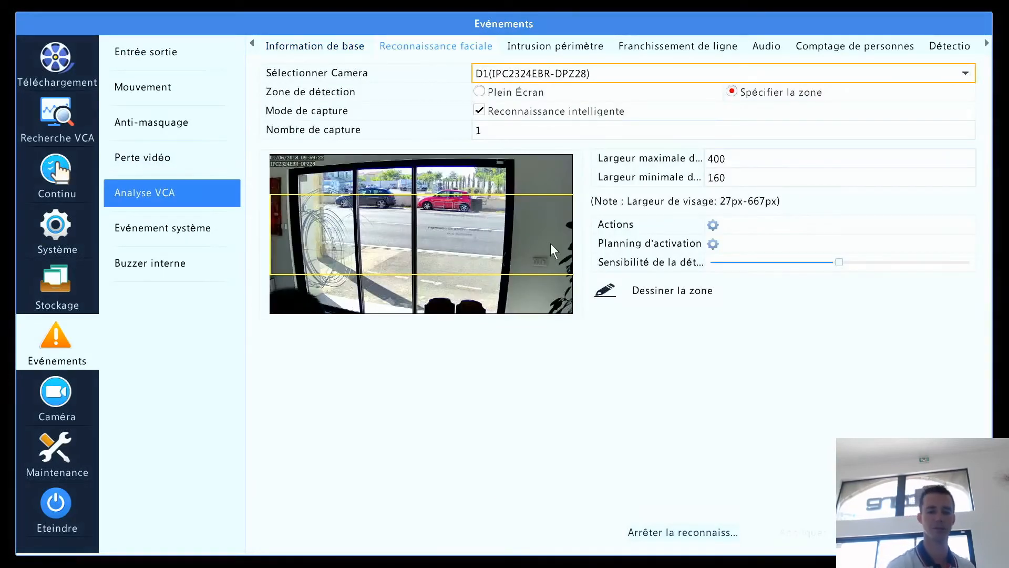
{"action": "left_click", "coordinate": [555, 46]}
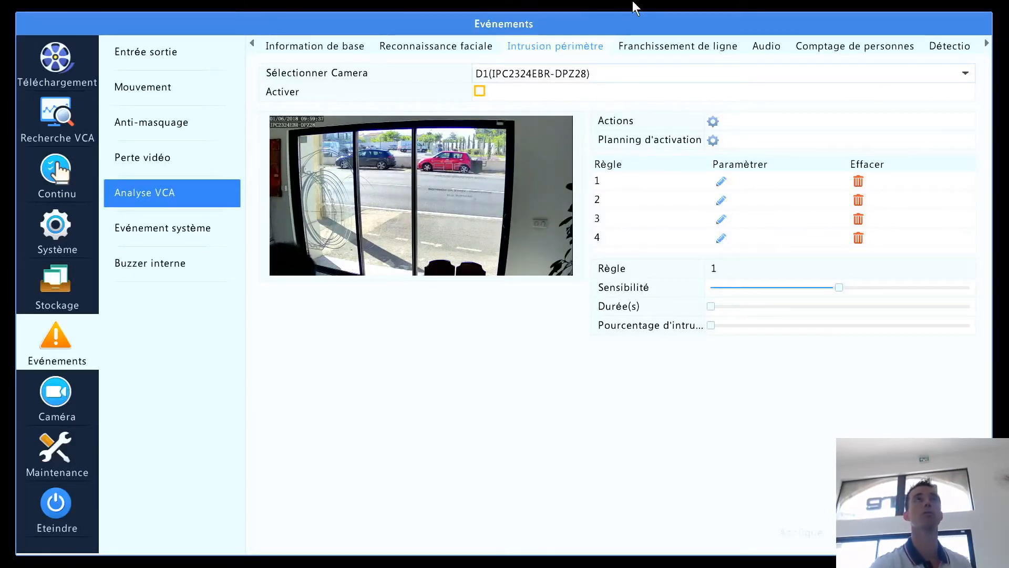
{"action": "left_click", "coordinate": [632, 75]}
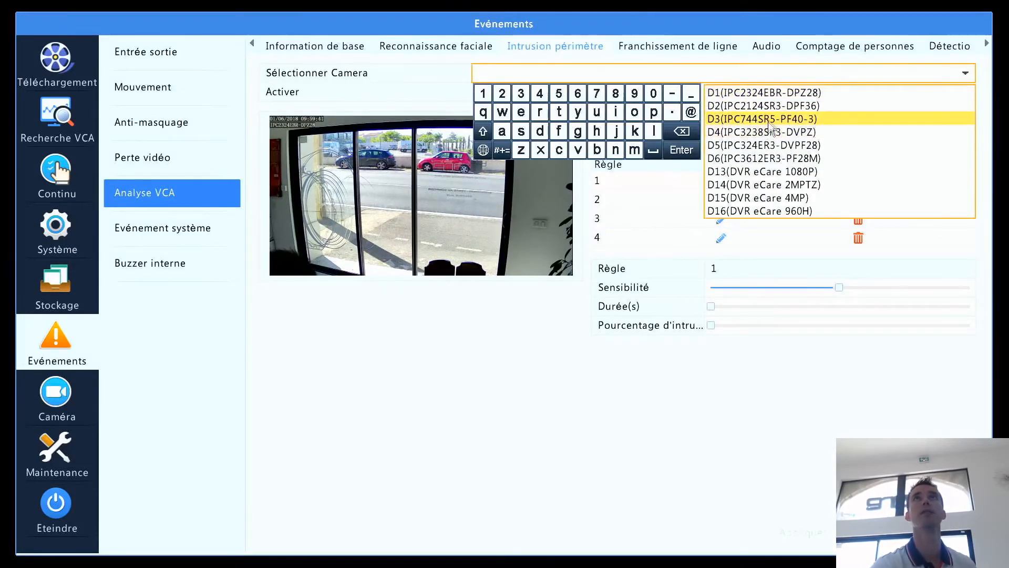
{"action": "left_click", "coordinate": [774, 146]}
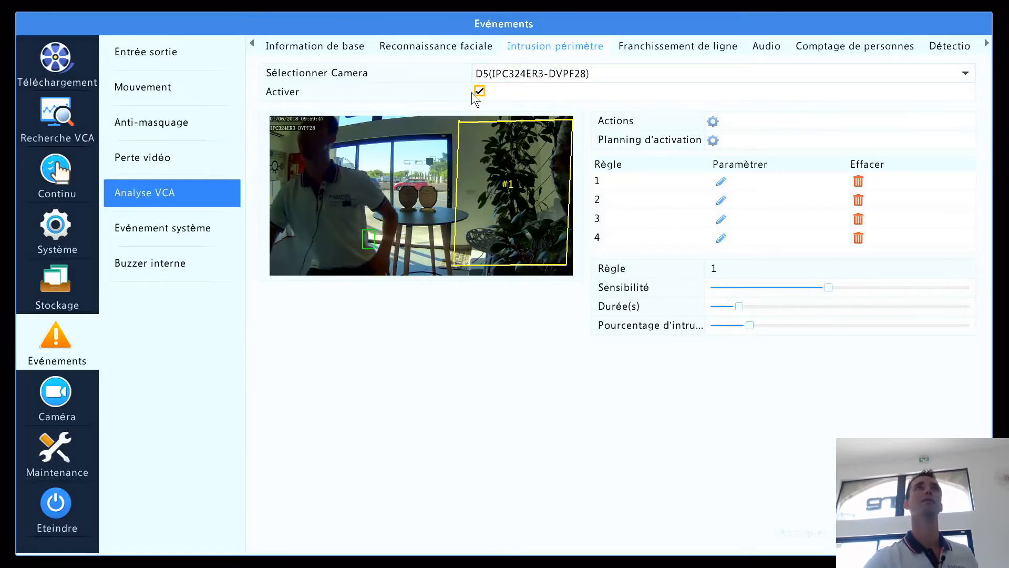
- Redraw the intrusion zone of rule 1 as a six-point star-like polygon around the plant, and apply it
{"action": "left_click", "coordinate": [723, 201]}
{"action": "left_click", "coordinate": [722, 181]}
{"action": "left_click", "coordinate": [451, 124]}
{"action": "left_click", "coordinate": [453, 271]}
{"action": "left_click", "coordinate": [564, 271]}
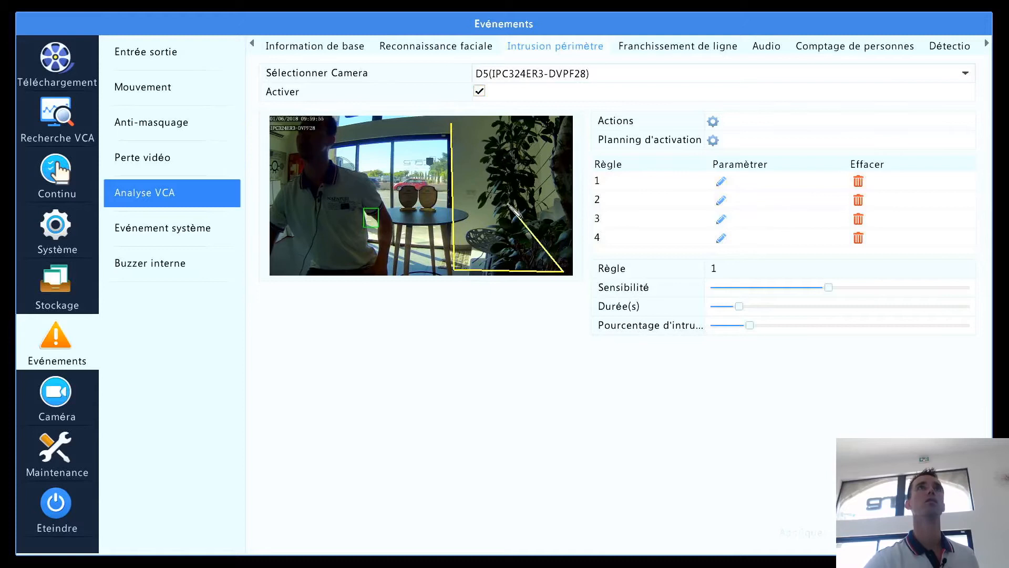
{"action": "left_click", "coordinate": [528, 202]}
{"action": "left_click", "coordinate": [567, 124]}
{"action": "left_click", "coordinate": [490, 152]}
{"action": "right_click", "coordinate": [490, 152]}
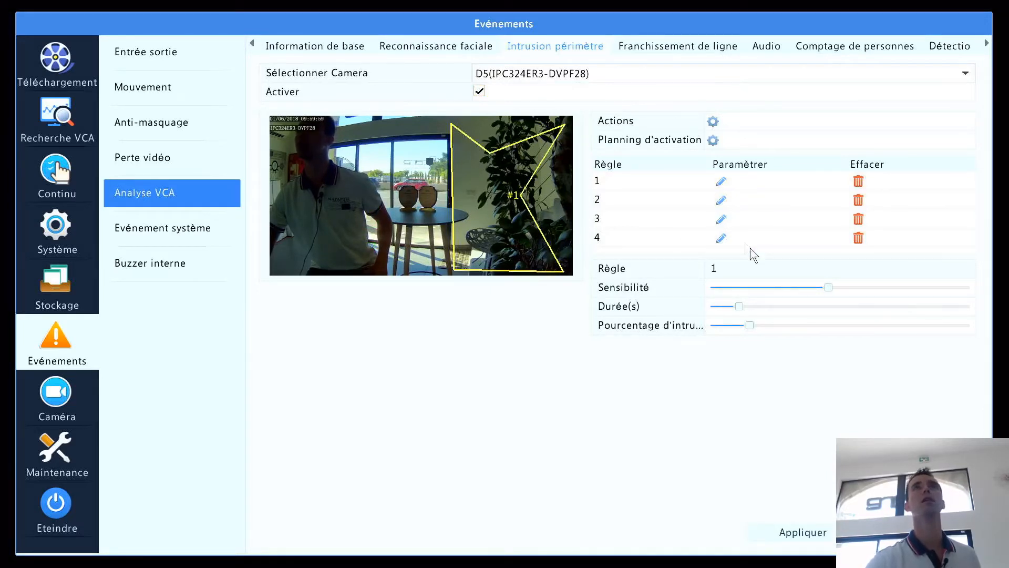
{"action": "left_click", "coordinate": [803, 532]}
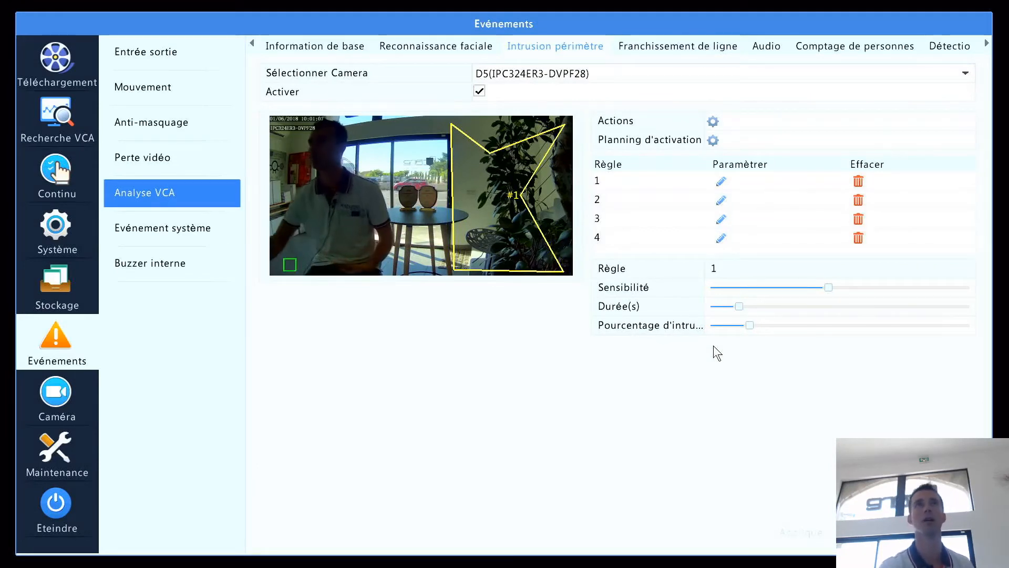
- Raise rule 1's intrusion percentage to about the middle of its range and apply it
{"action": "mouse_move", "coordinate": [739, 308]}
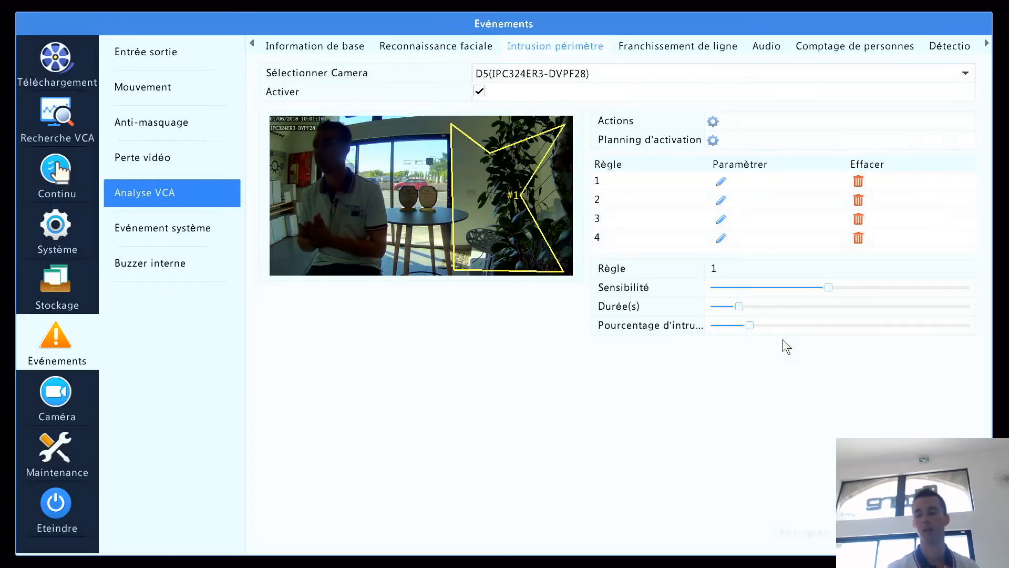
{"action": "left_click_drag", "start_coordinate": [750, 325], "coordinate": [839, 322]}
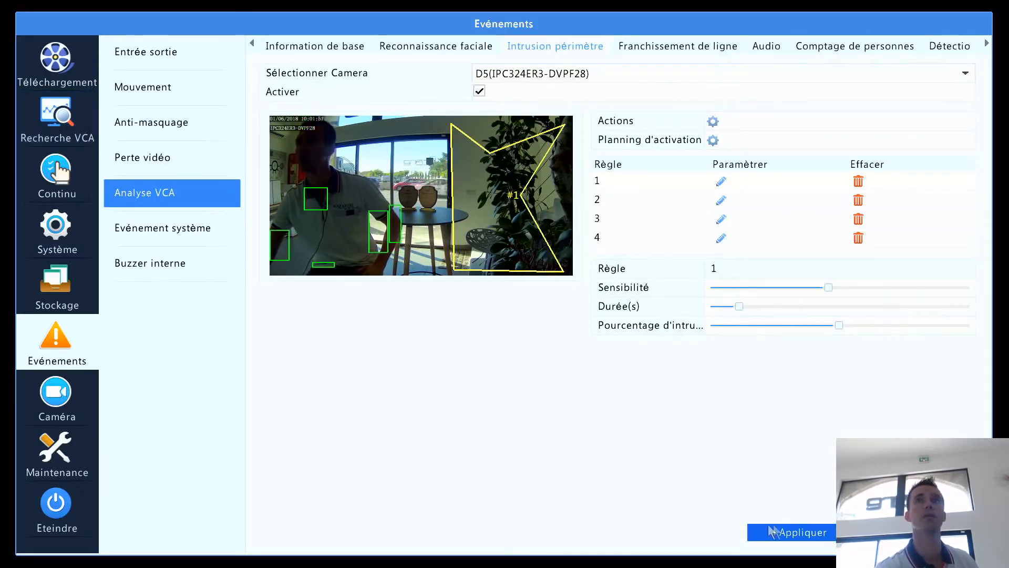
- Run a VCA behaviour search on all cameras for 01-06-2018 with the type Tous
{"action": "left_click", "coordinate": [53, 124]}
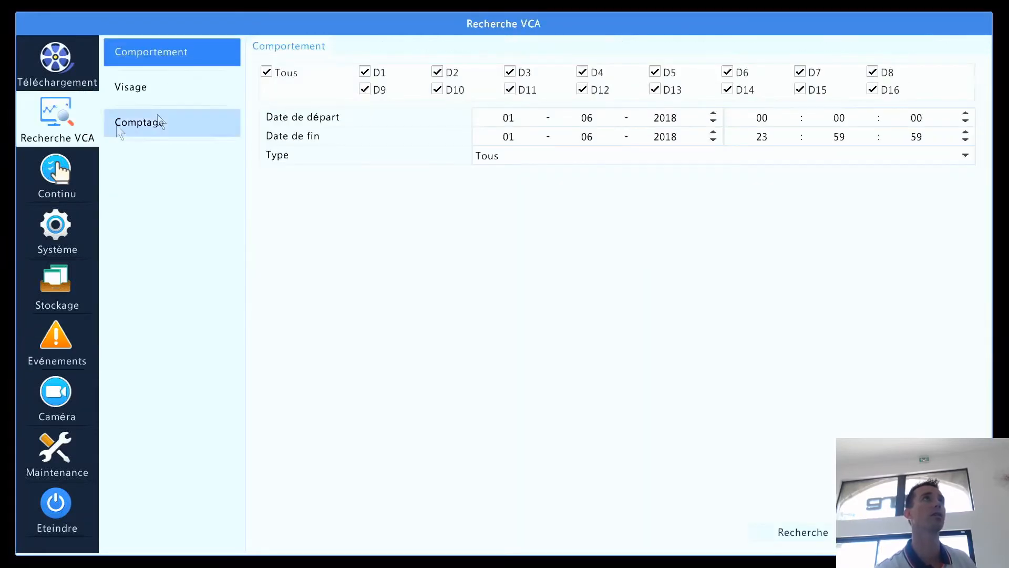
{"action": "left_click", "coordinate": [177, 79]}
{"action": "left_click", "coordinate": [179, 52]}
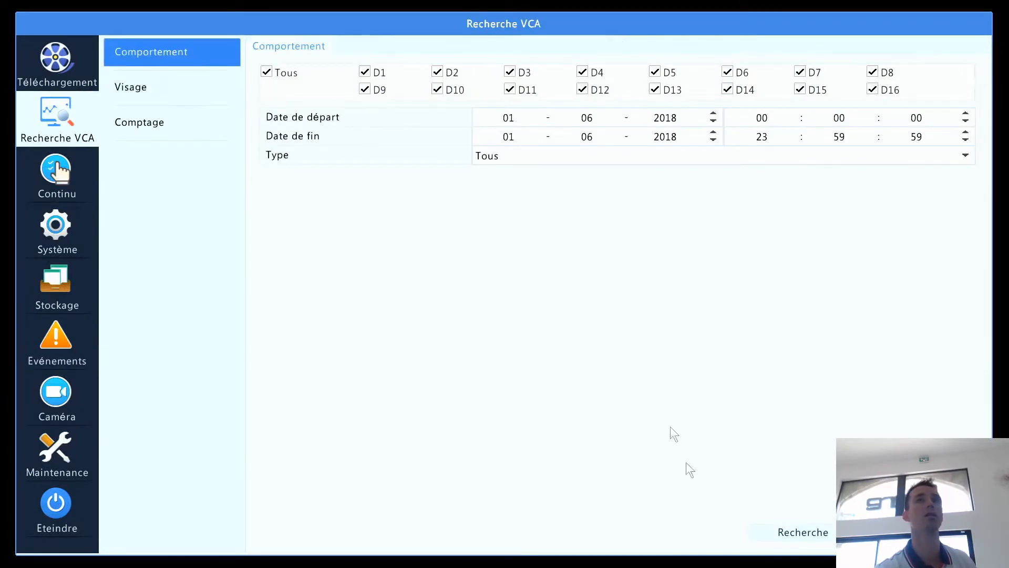
{"action": "left_click", "coordinate": [792, 530]}
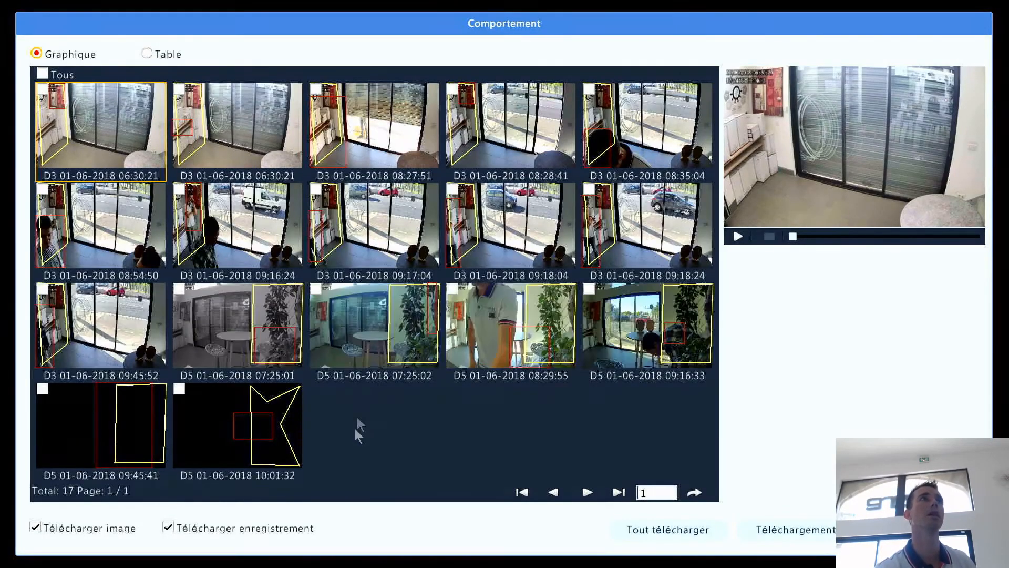
- Preview intrusion captures from cameras D3 and D5, including D5's 10:01:32, 09:16:33 and 09:45:41 events
{"action": "left_click", "coordinate": [255, 420]}
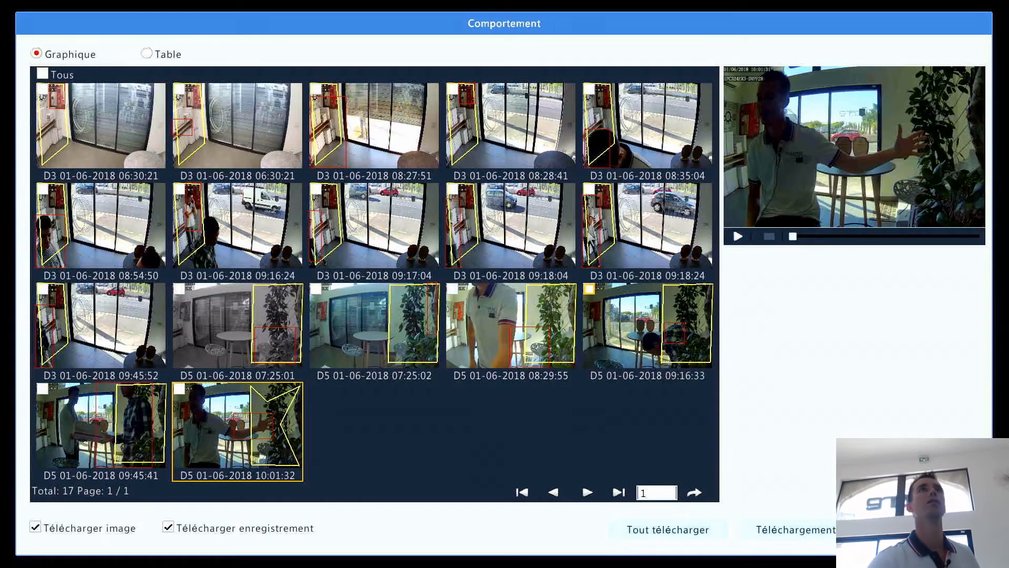
{"action": "left_click", "coordinate": [640, 220]}
{"action": "left_click", "coordinate": [518, 300]}
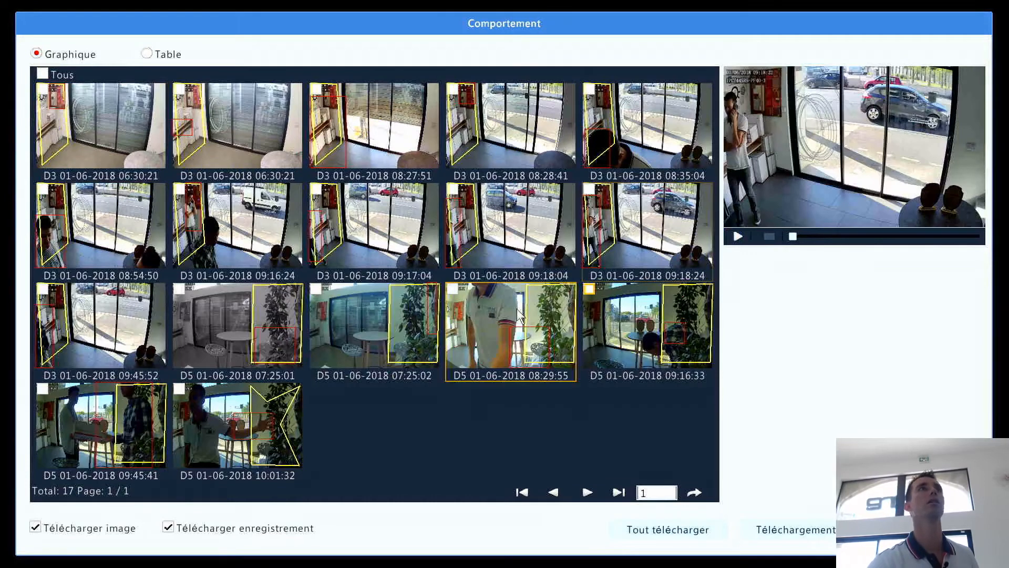
{"action": "left_click", "coordinate": [642, 333]}
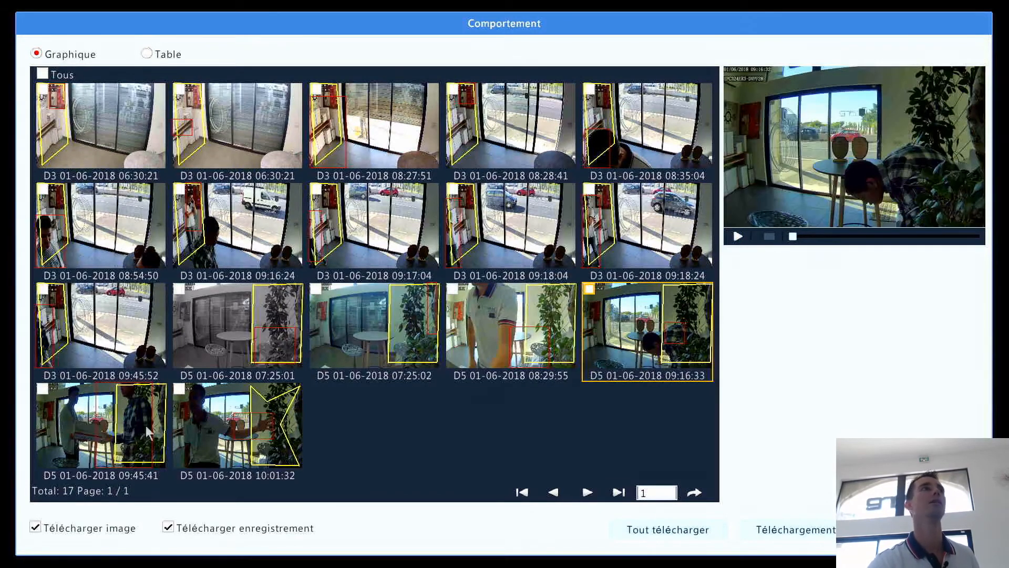
{"action": "left_click", "coordinate": [116, 435]}
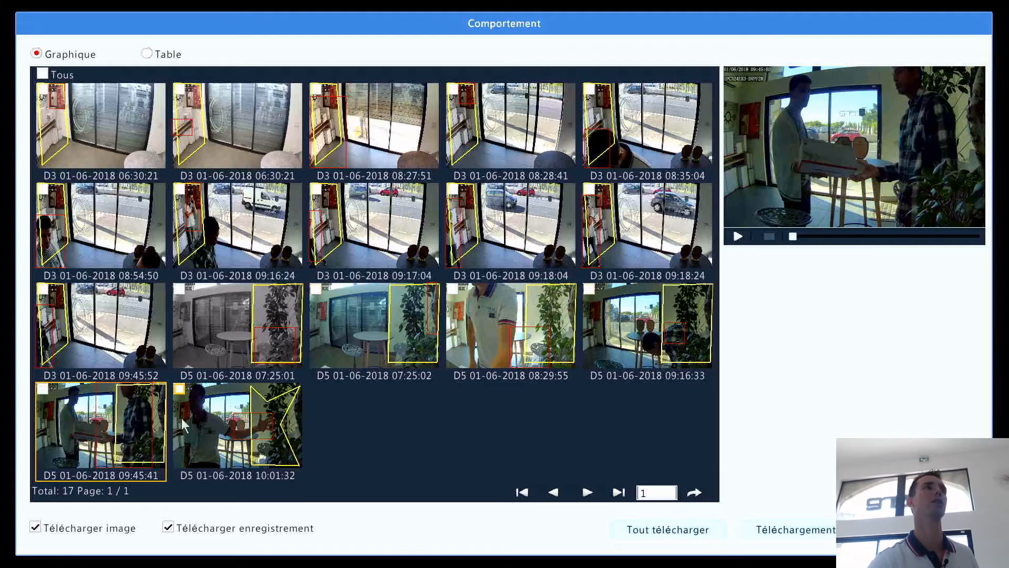
- Play back the D5 behaviour event recorded on 01-06-2018 at 10:01:32 from the search results
{"action": "left_click", "coordinate": [277, 434]}
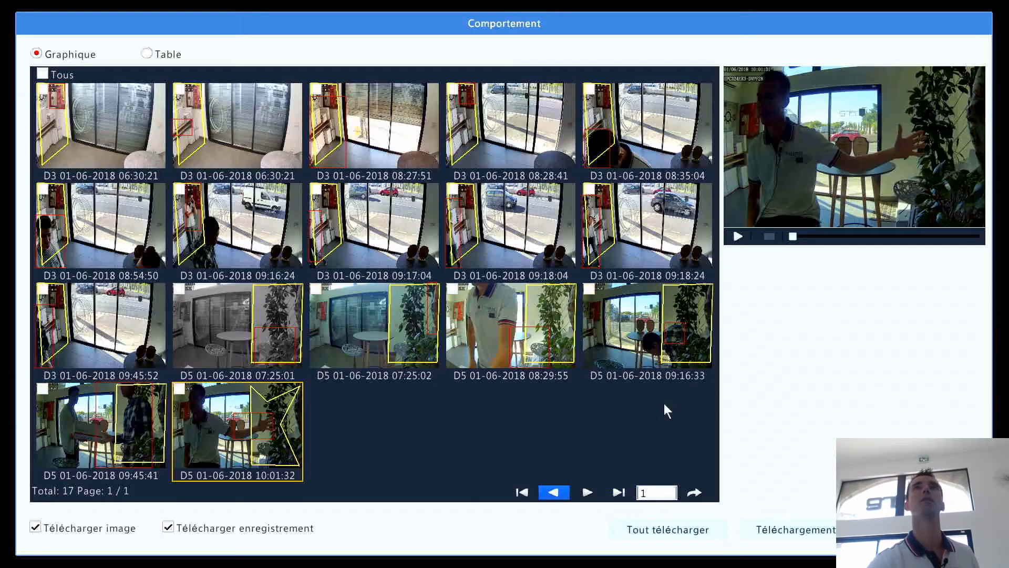
{"action": "left_click", "coordinate": [738, 237]}
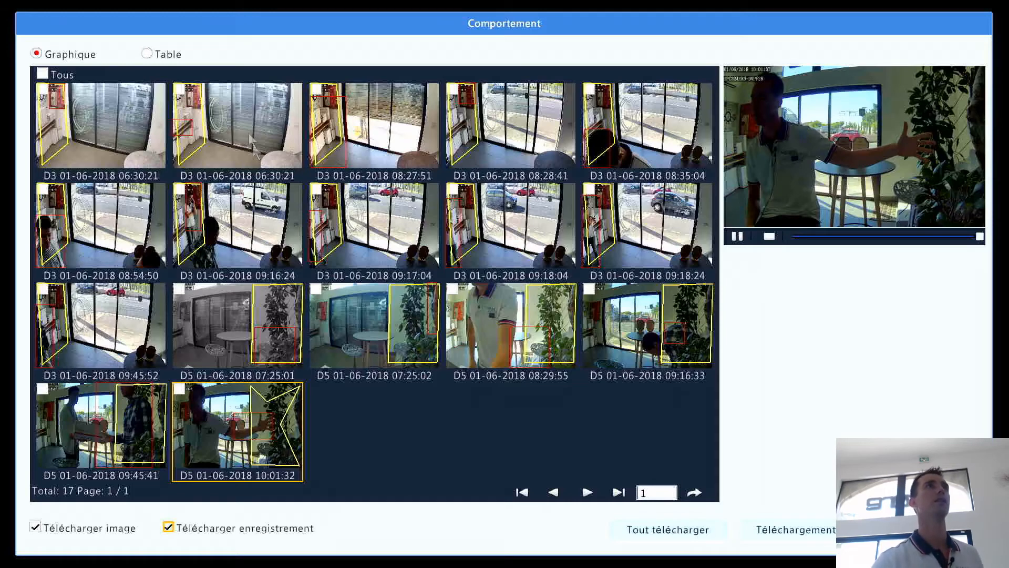
{"action": "left_click", "coordinate": [265, 244]}
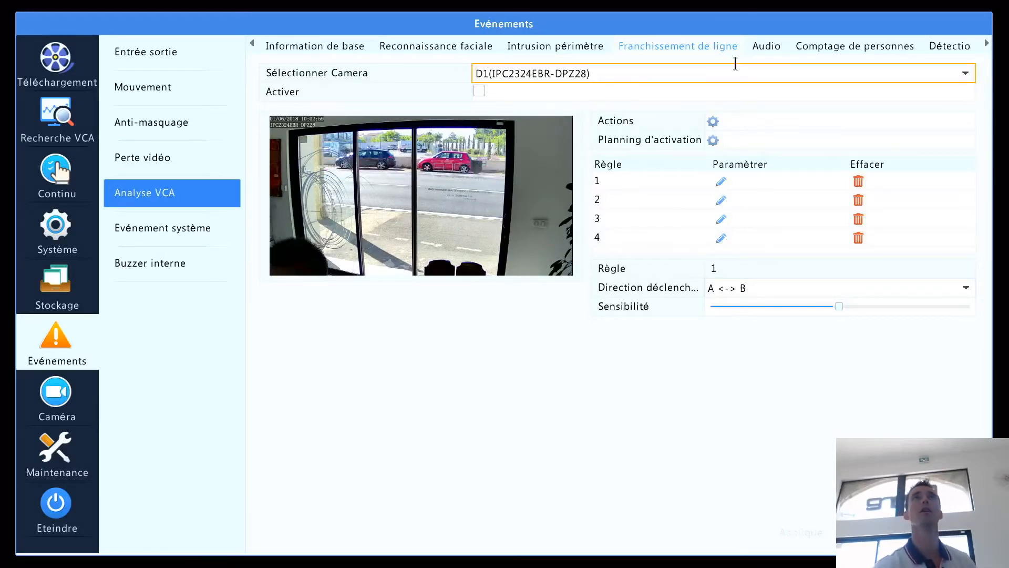
- Review the line-crossing (Franchissement de ligne) settings of cameras D4, D6 and D5 in turn
{"action": "left_click", "coordinate": [759, 73]}
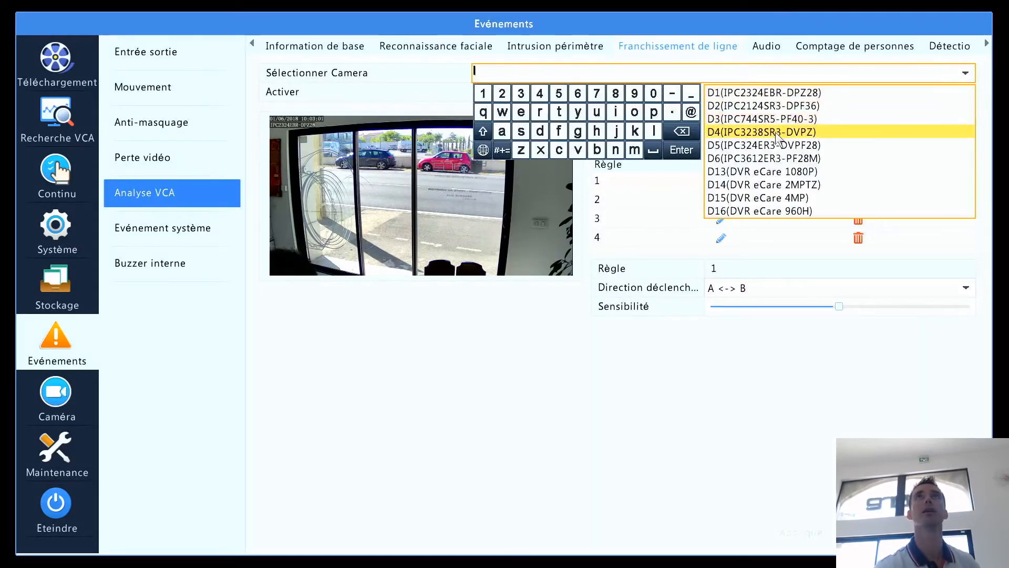
{"action": "left_click", "coordinate": [775, 130]}
{"action": "left_click", "coordinate": [727, 75]}
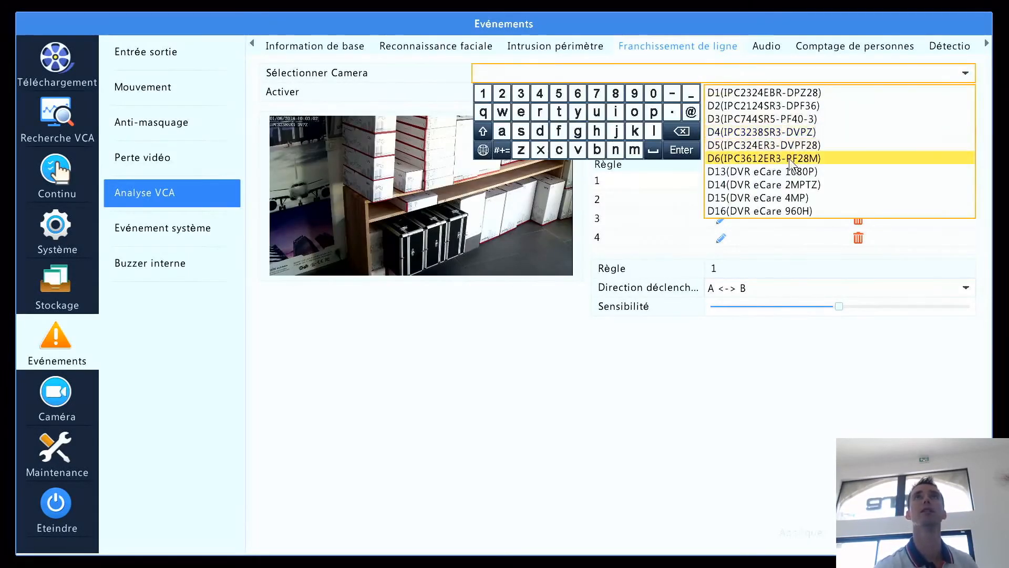
{"action": "left_click", "coordinate": [790, 160]}
{"action": "left_click", "coordinate": [689, 71]}
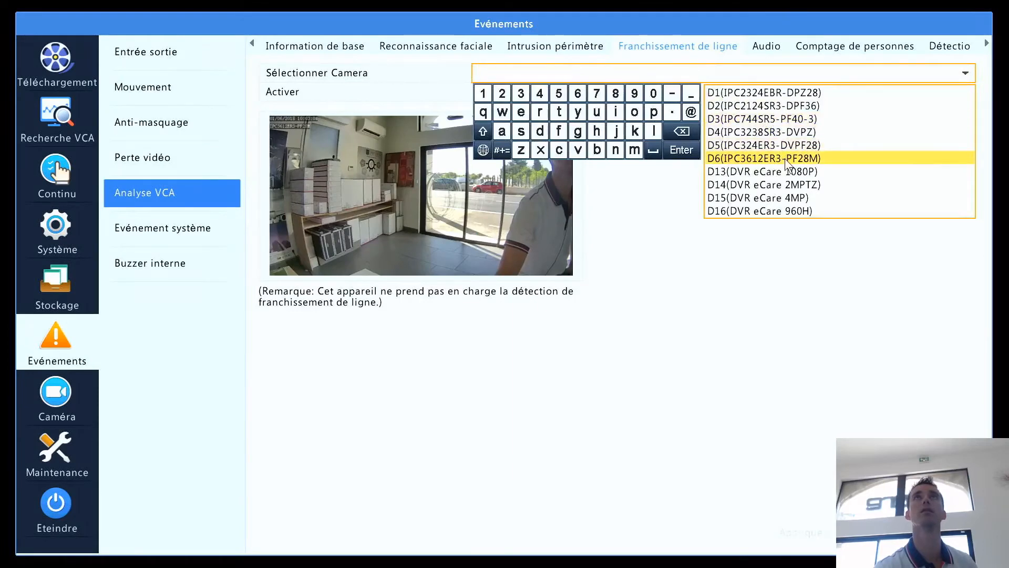
{"action": "left_click", "coordinate": [785, 145]}
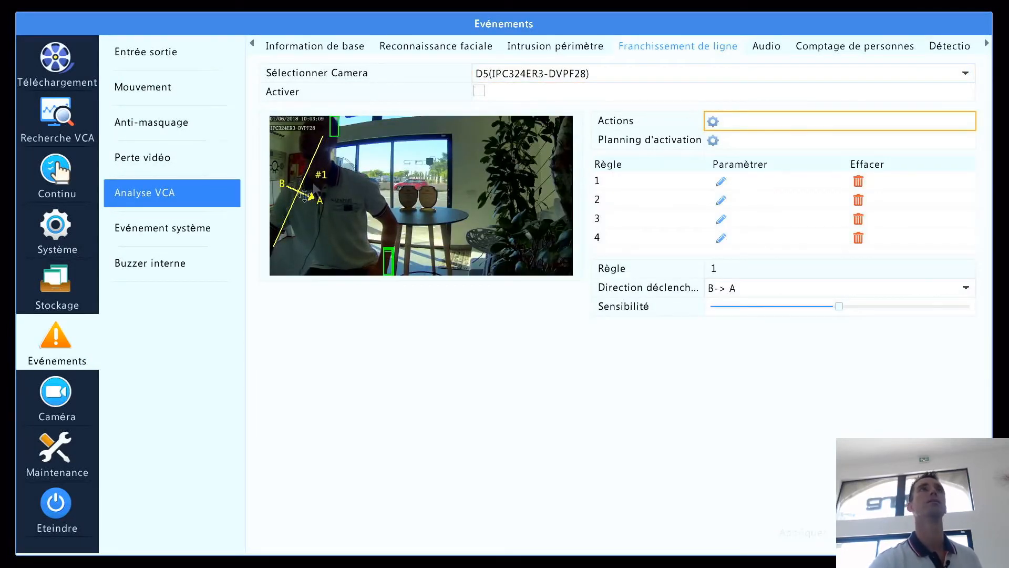
- For camera D1, draw line-crossing rule 1 vertically on the wall beside the window and set its trigger direction to B->A
{"action": "left_click", "coordinate": [666, 74]}
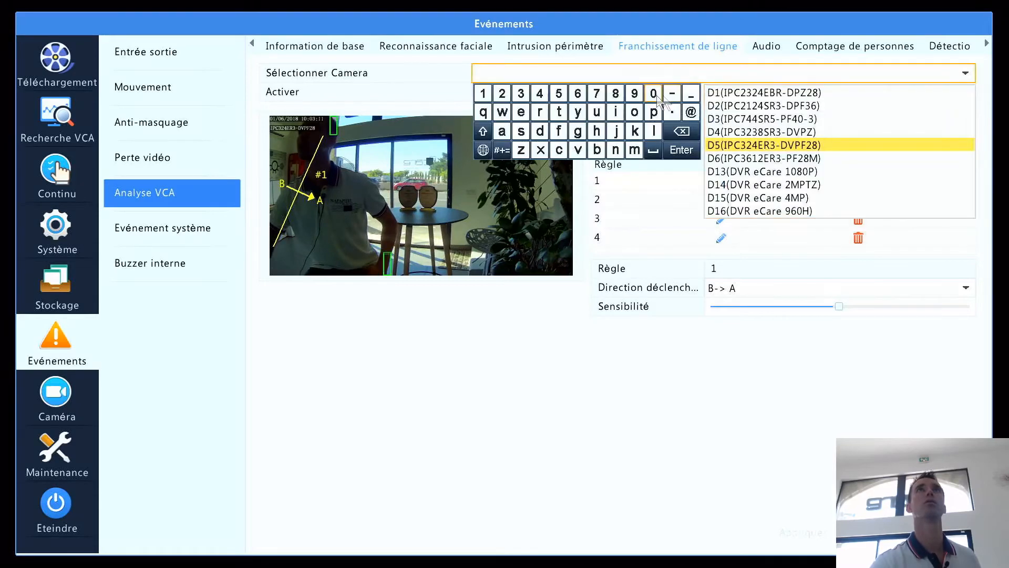
{"action": "left_click", "coordinate": [738, 93]}
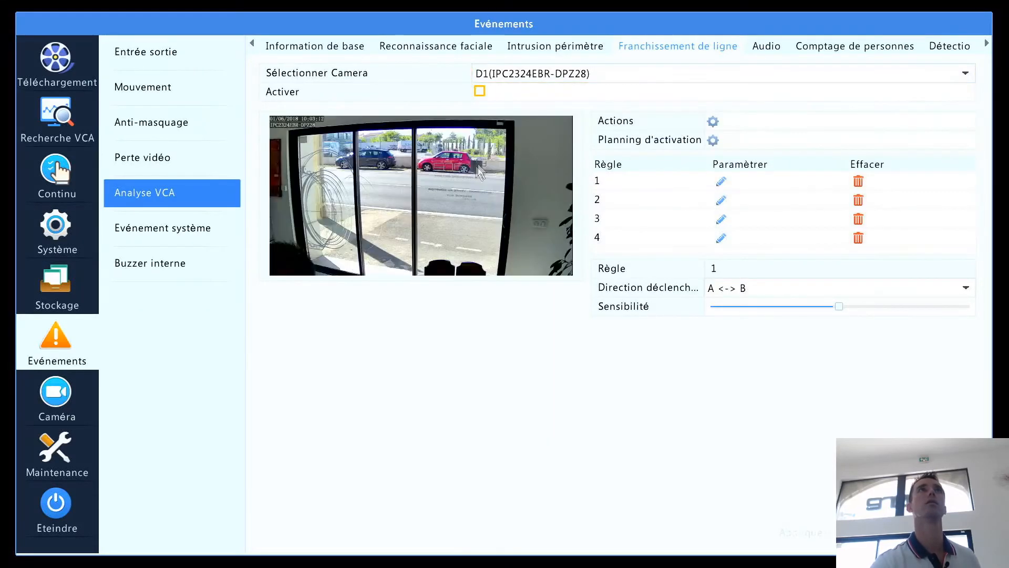
{"action": "left_click", "coordinate": [721, 181]}
{"action": "mouse_move", "coordinate": [530, 138]}
{"action": "left_mouse_down"}
{"action": "mouse_move", "coordinate": [524, 266]}
{"action": "mouse_move", "coordinate": [539, 269]}
{"action": "left_mouse_up"}
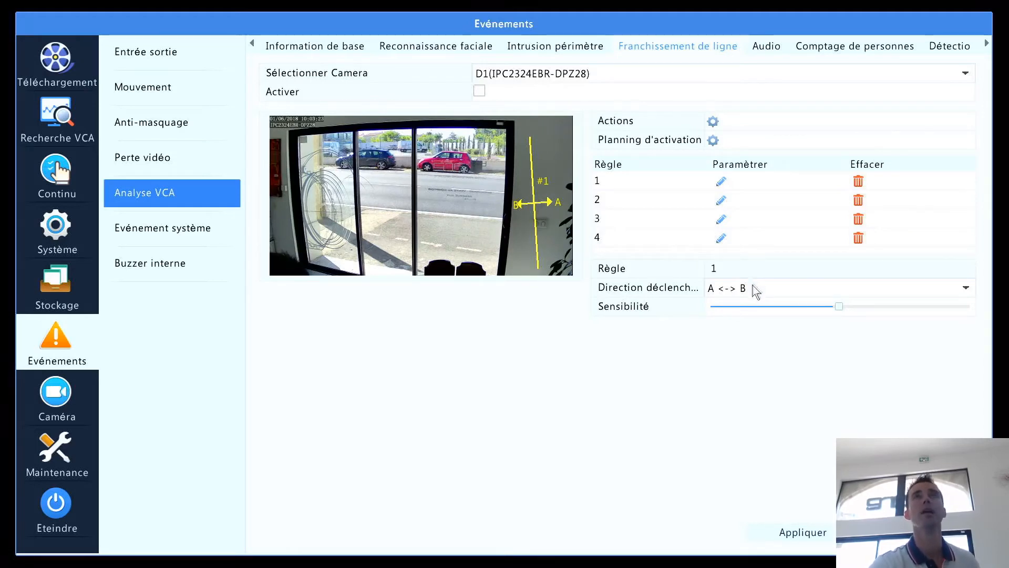
{"action": "mouse_move", "coordinate": [752, 300]}
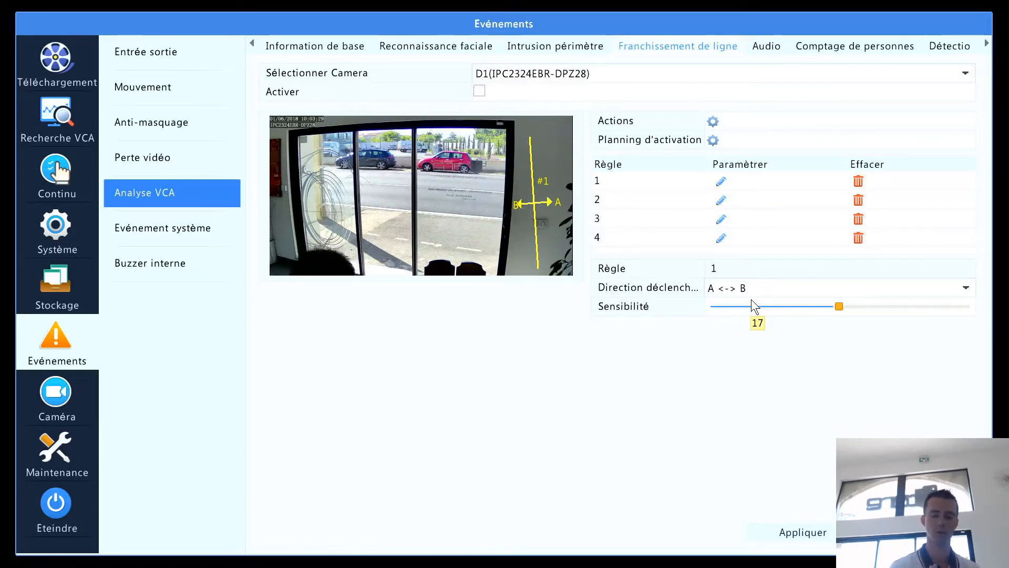
{"action": "left_click", "coordinate": [751, 292]}
{"action": "left_click", "coordinate": [743, 320]}
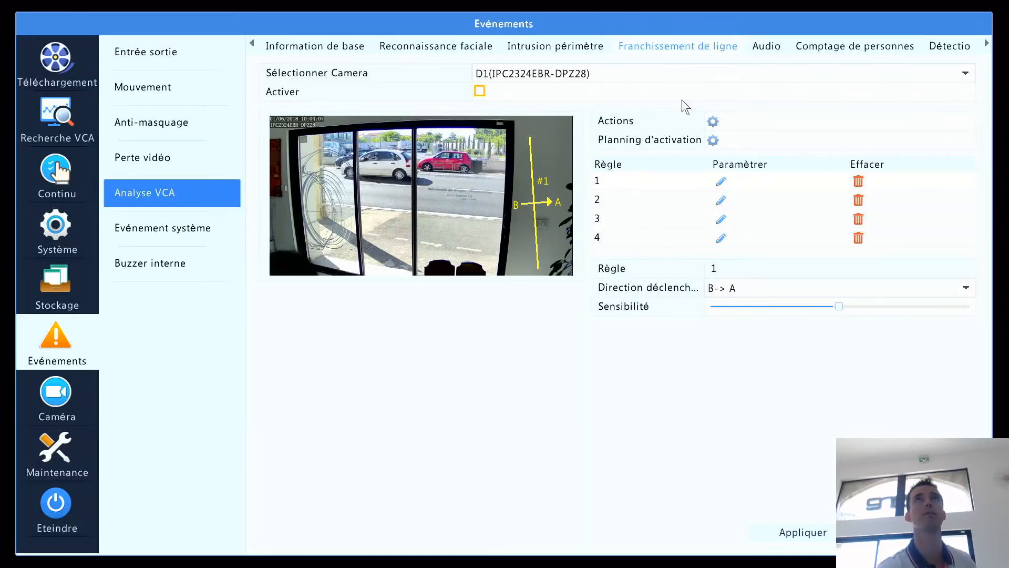
- Run a VCA behaviour search over all cameras and all event types for 01-06-2018
{"action": "left_click", "coordinate": [66, 115]}
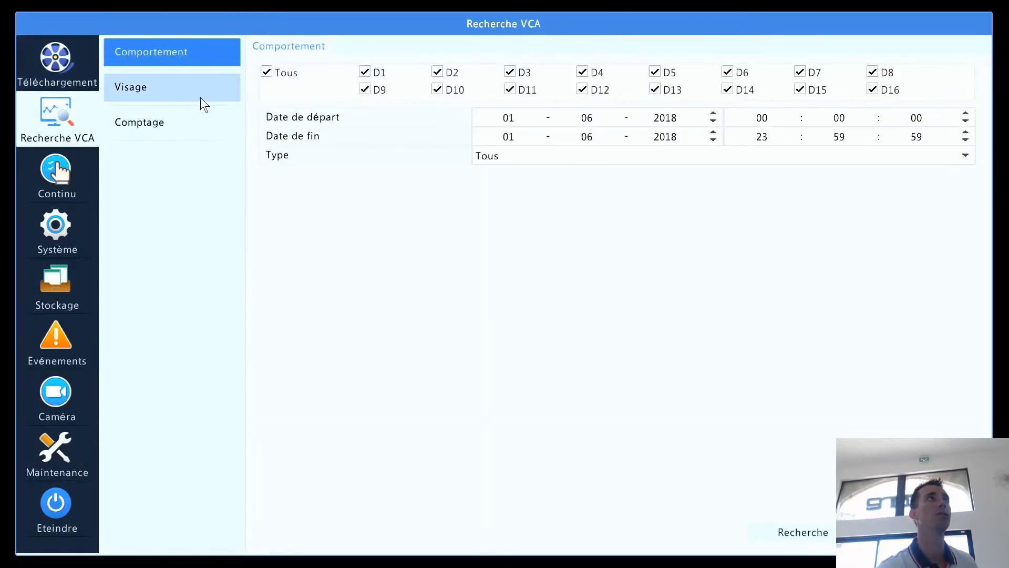
{"action": "left_click", "coordinate": [802, 532]}
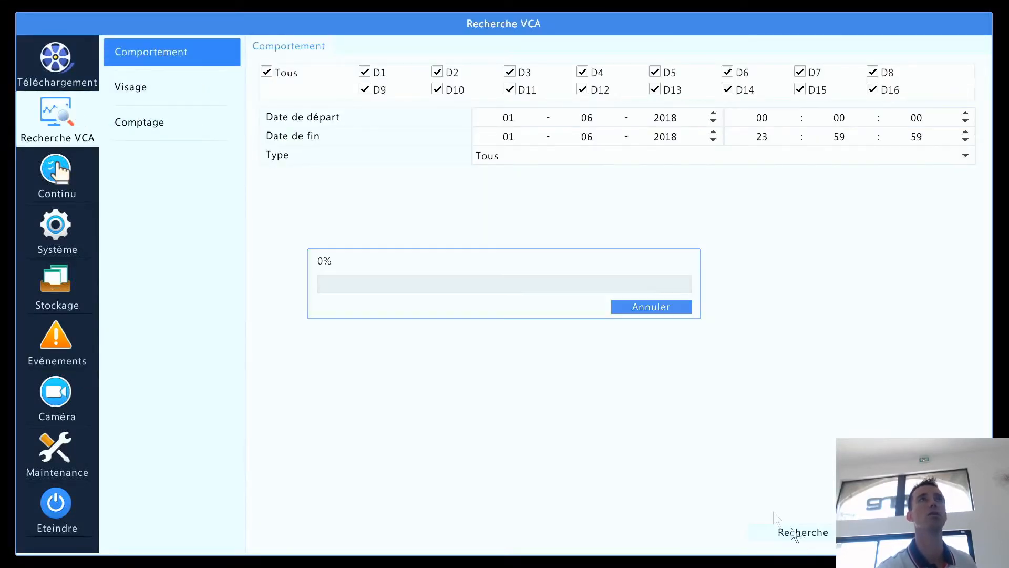
{"action": "right_click", "coordinate": [443, 282]}
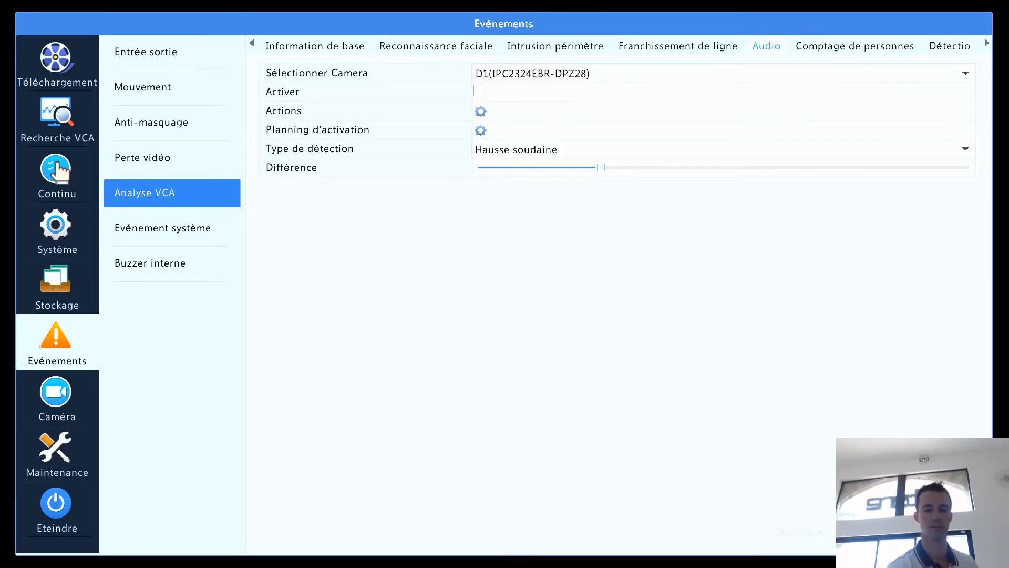
- In the people-counting settings of camera D1, draw a vertical counting line on the wall beside the window
{"action": "left_click", "coordinate": [809, 53]}
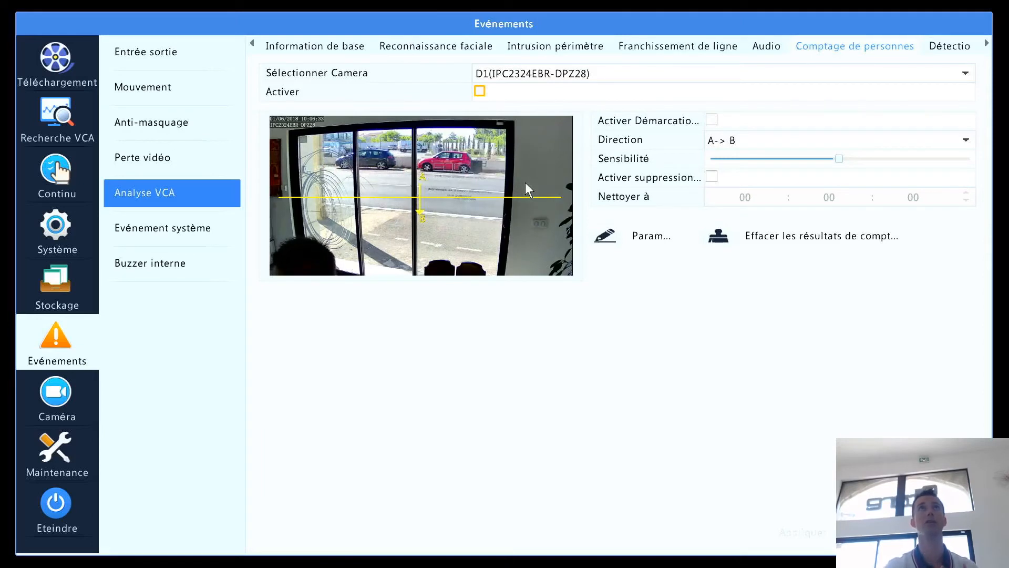
{"action": "mouse_move", "coordinate": [733, 169]}
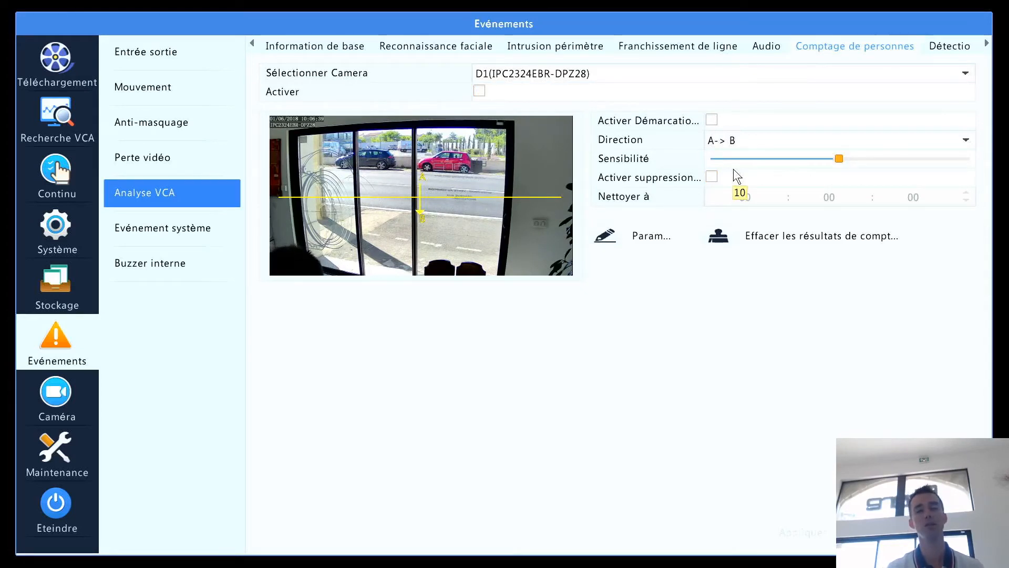
{"action": "left_click", "coordinate": [611, 238]}
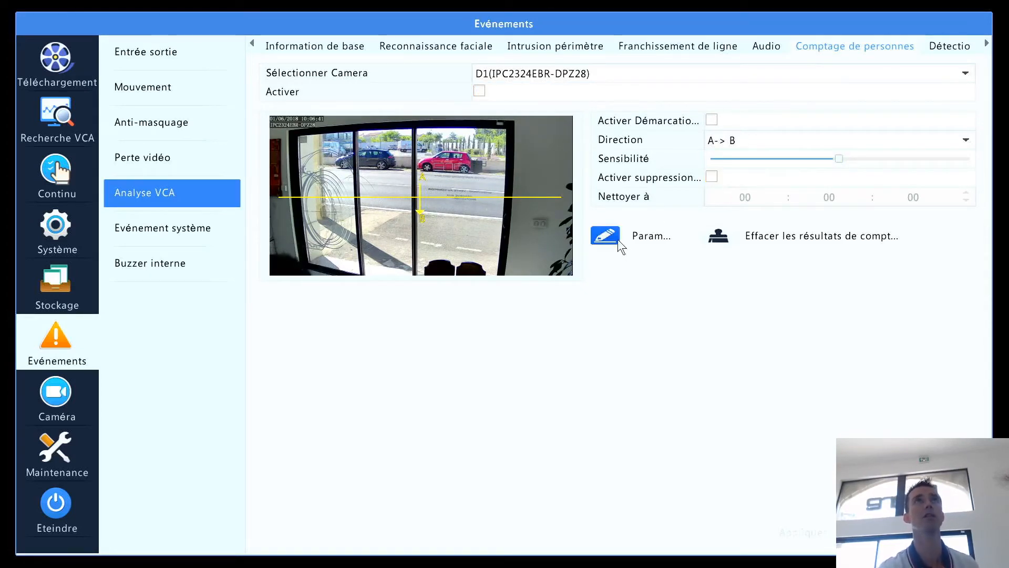
{"action": "mouse_move", "coordinate": [524, 130]}
{"action": "left_mouse_down"}
{"action": "mouse_move", "coordinate": [525, 277]}
{"action": "mouse_move", "coordinate": [517, 277]}
{"action": "mouse_move", "coordinate": [528, 272]}
{"action": "left_mouse_up"}
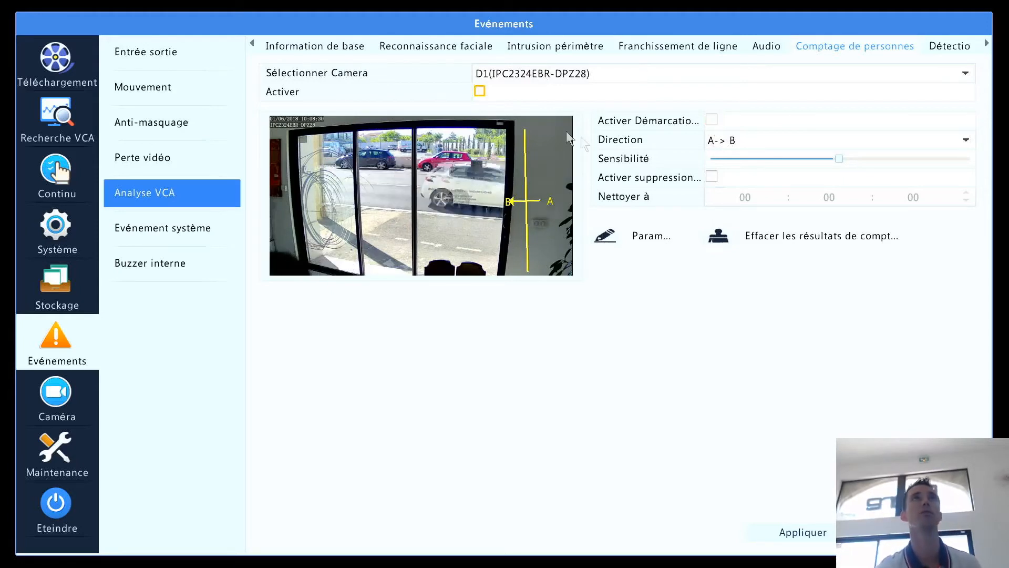
- Redraw D1's counting line almost horizontally across the window, with demarcation enabled and its two markers spread wider apart
{"action": "left_click", "coordinate": [607, 236]}
{"action": "left_click_drag", "start_coordinate": [329, 186], "coordinate": [574, 202]}
{"action": "left_click_drag", "start_coordinate": [559, 198], "coordinate": [565, 196]}
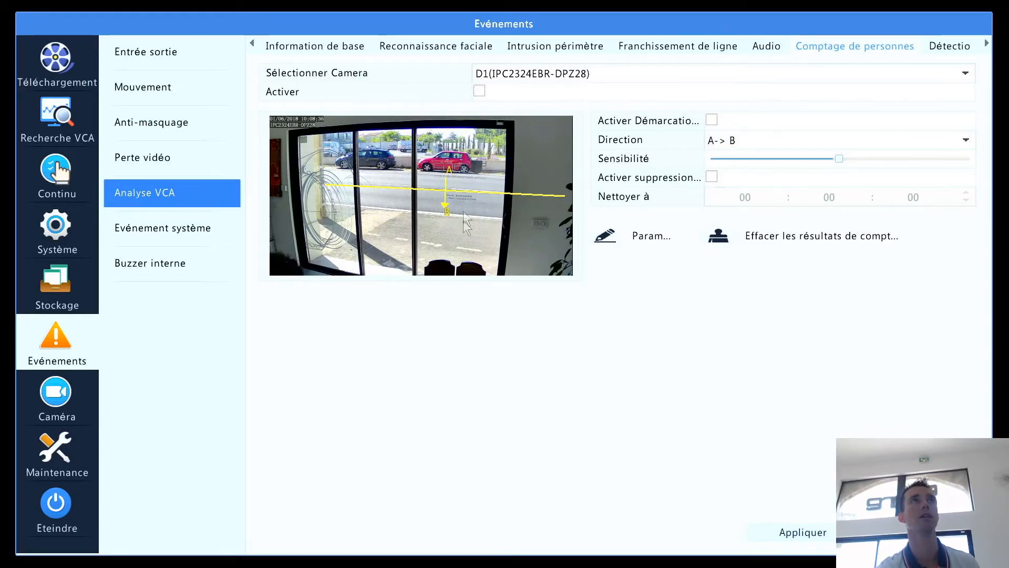
{"action": "left_click", "coordinate": [712, 120]}
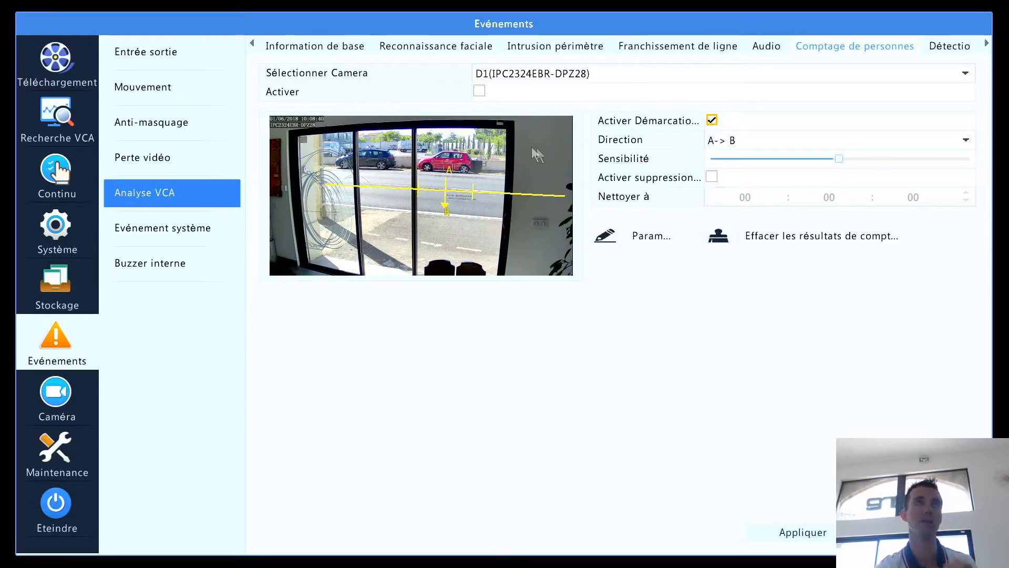
{"action": "left_click_drag", "start_coordinate": [470, 193], "coordinate": [511, 192]}
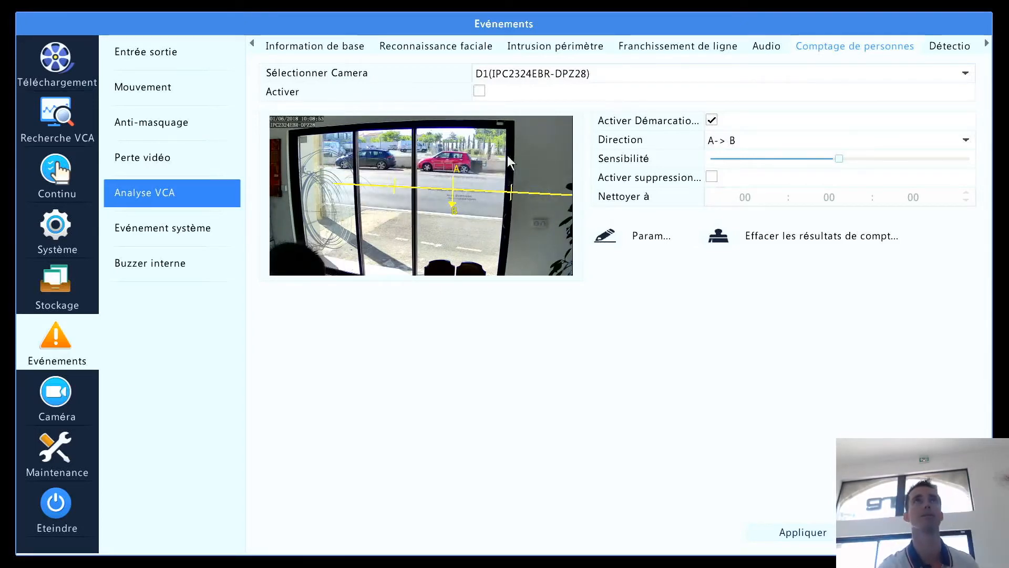
- Generate the annual people-counting graph of entering persons (Personnes entrantes) for all cameras
{"action": "left_click", "coordinate": [70, 121]}
{"action": "left_click", "coordinate": [173, 123]}
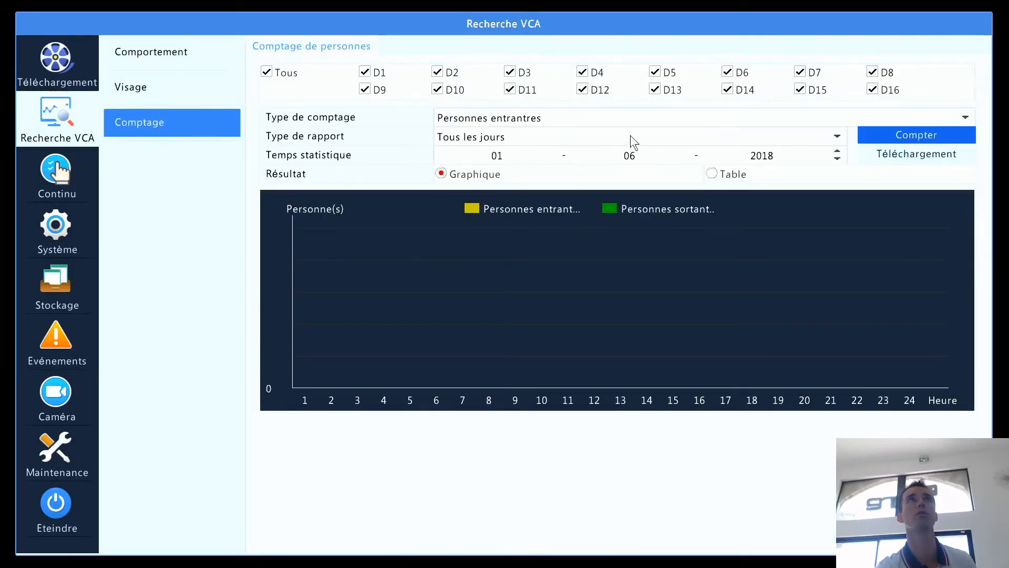
{"action": "left_click", "coordinate": [566, 134]}
{"action": "left_click", "coordinate": [485, 194]}
{"action": "left_click", "coordinate": [913, 135]}
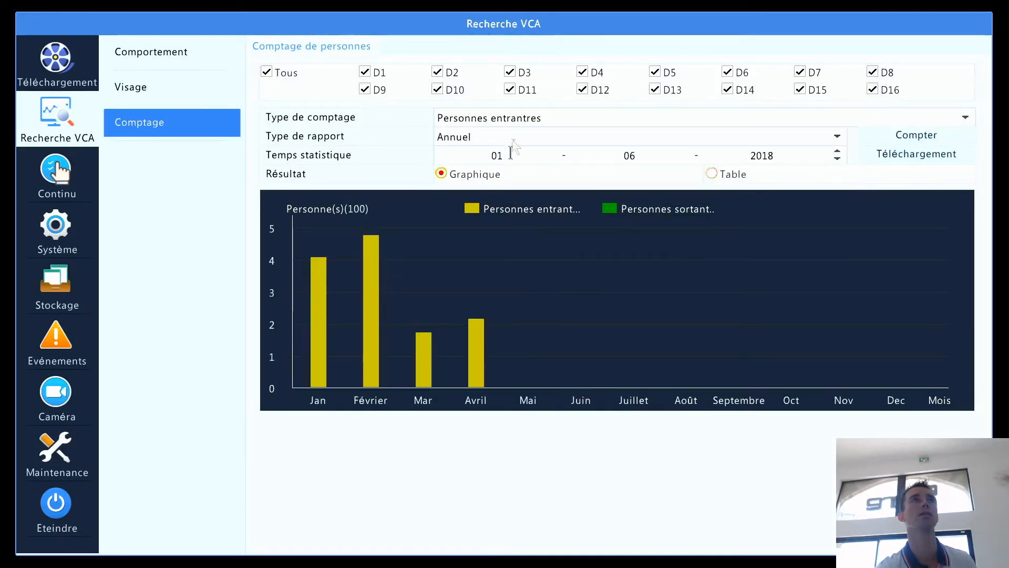
- Regenerate the annual counting graph with the counting type set to Total
{"action": "left_click", "coordinate": [552, 122]}
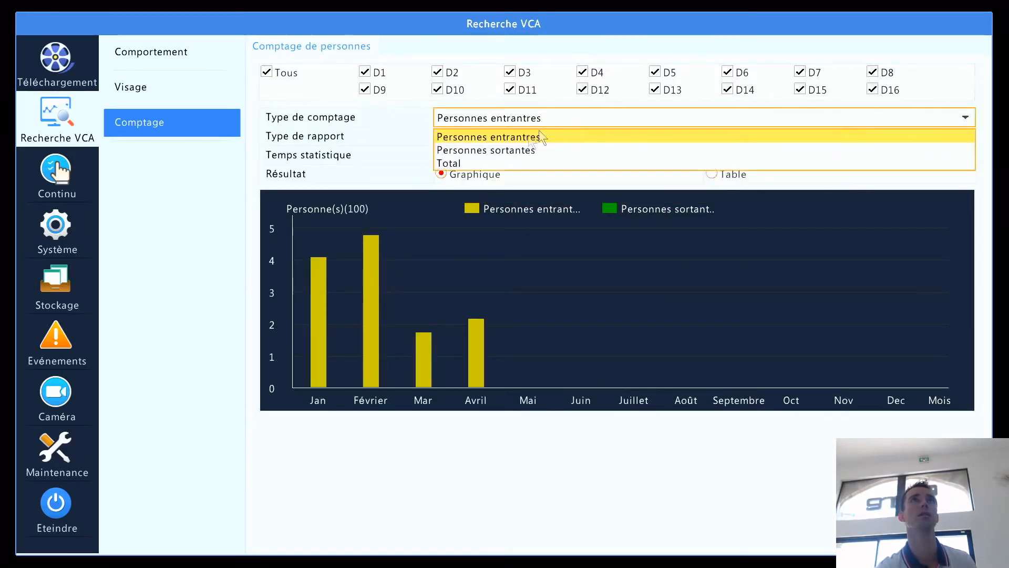
{"action": "left_click", "coordinate": [491, 156]}
{"action": "left_click", "coordinate": [875, 138]}
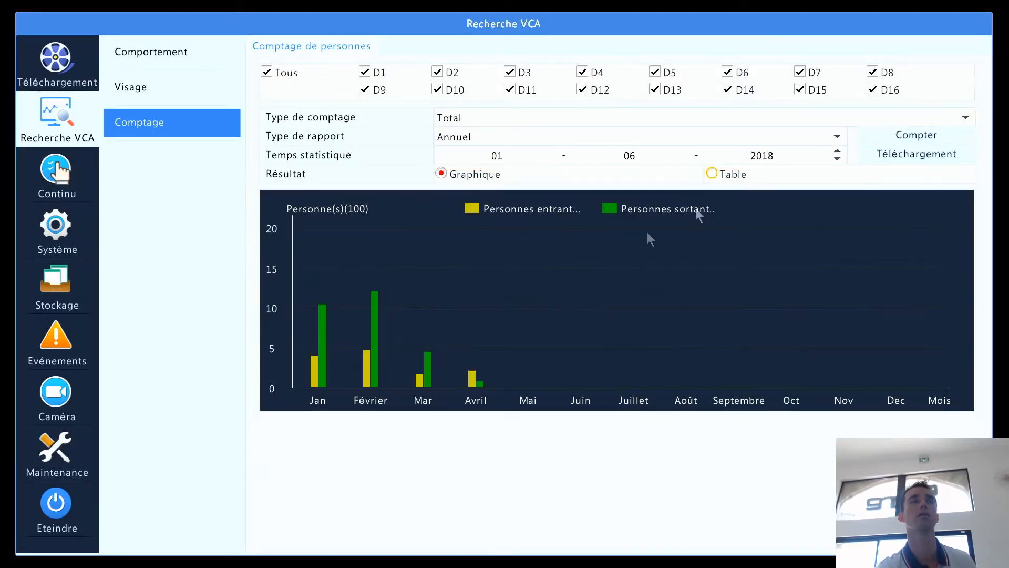
- Inspect the per-camera count breakdown for February, and view the report's download options without exporting
{"action": "mouse_move", "coordinate": [326, 351]}
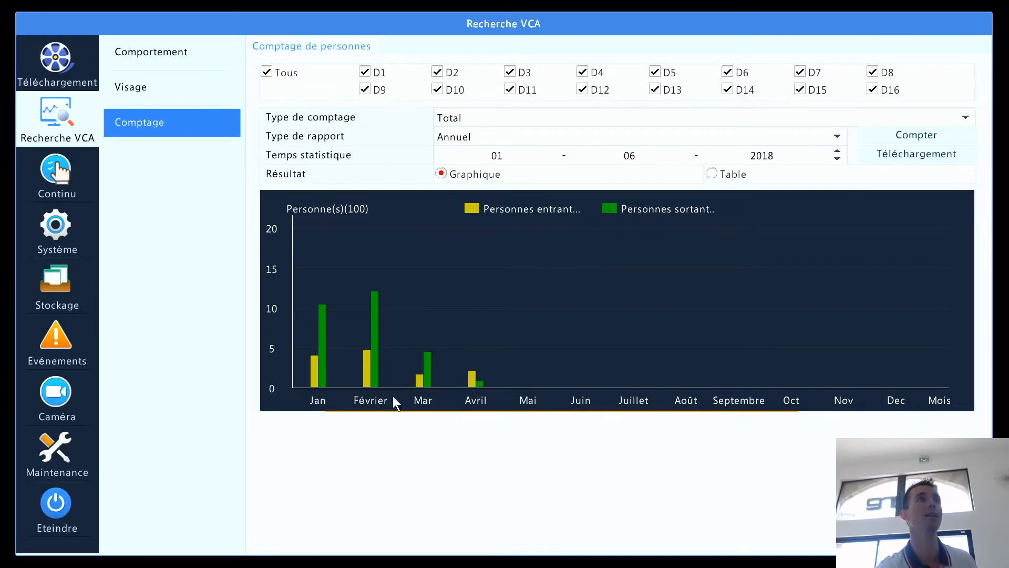
{"action": "left_click", "coordinate": [380, 370]}
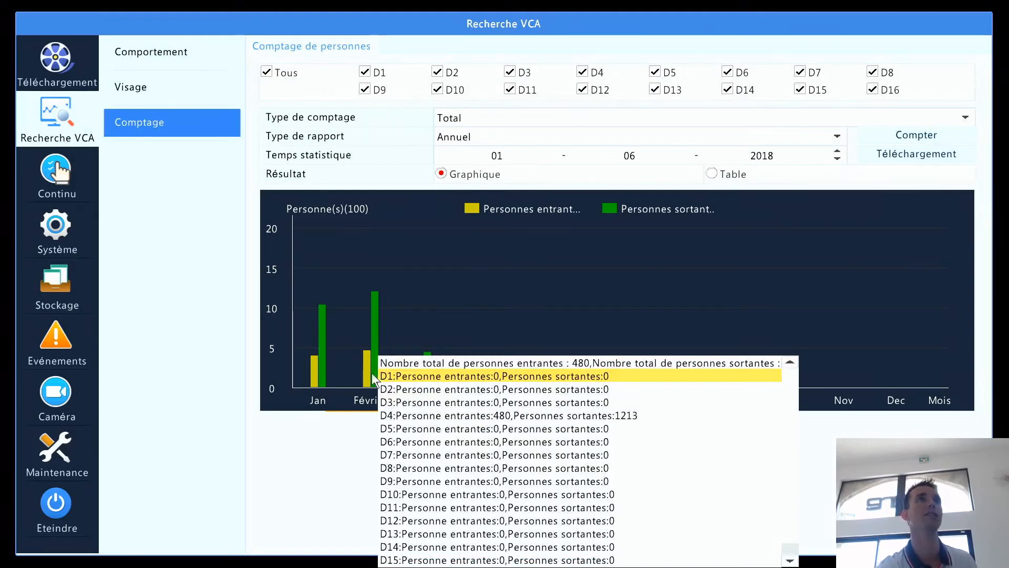
{"action": "left_click", "coordinate": [335, 497]}
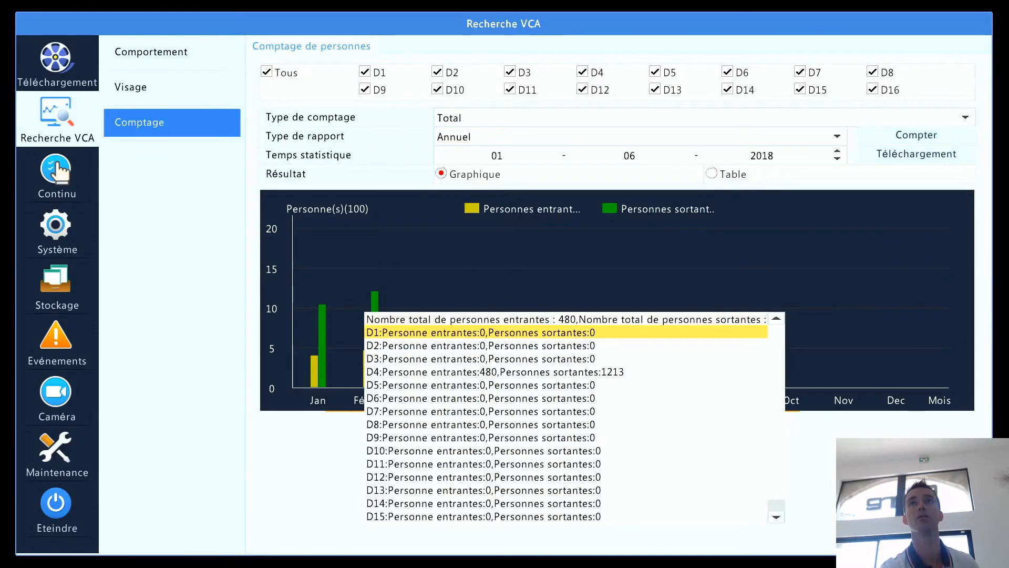
{"action": "left_click", "coordinate": [907, 156]}
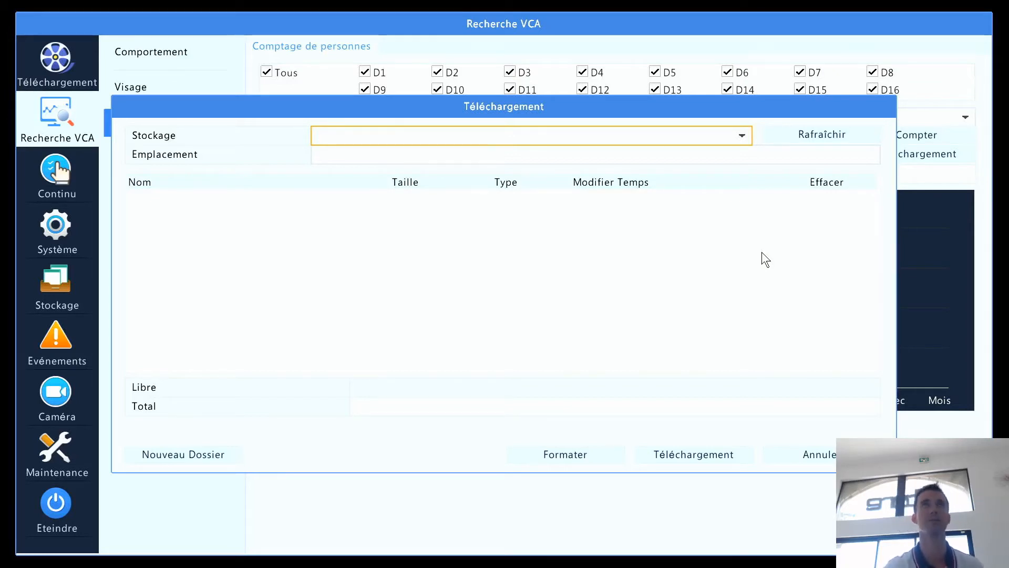
{"action": "left_click", "coordinate": [809, 454]}
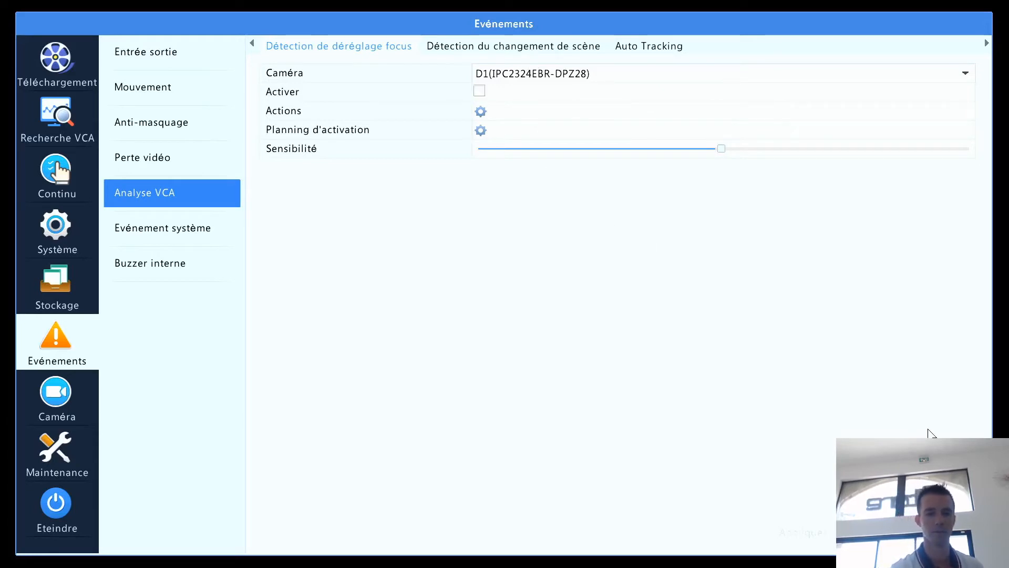
- Review the scene-change detection and Auto Tracking settings, choosing camera D3 for Auto Tracking
{"action": "left_click", "coordinate": [542, 45]}
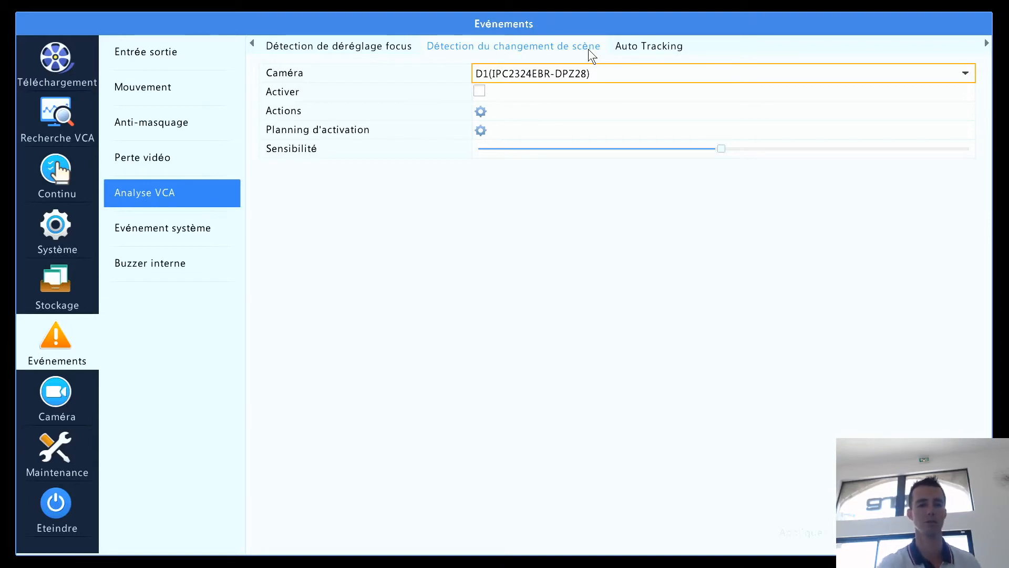
{"action": "left_click", "coordinate": [650, 49]}
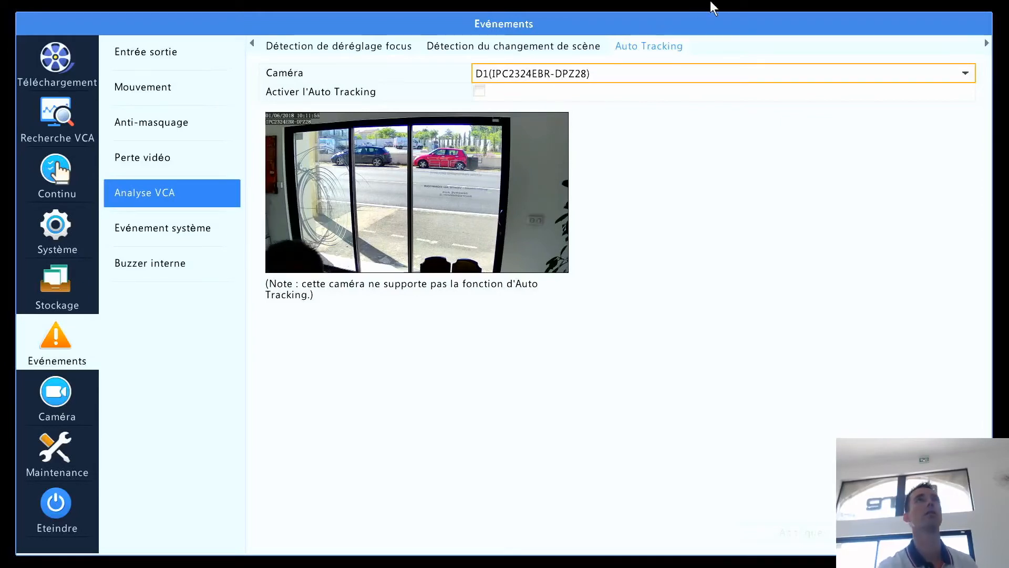
{"action": "left_click", "coordinate": [620, 74]}
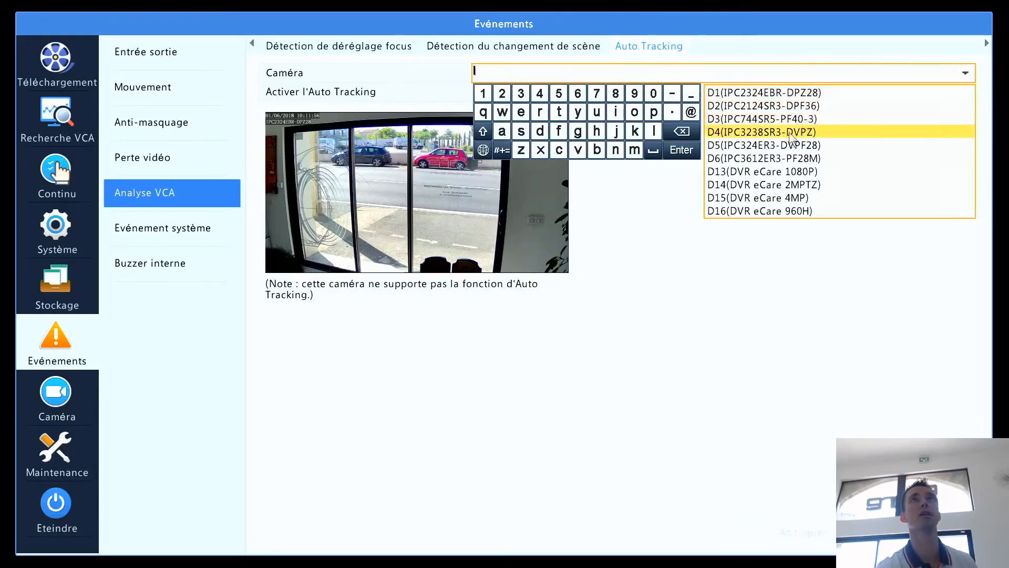
{"action": "left_click", "coordinate": [786, 118]}
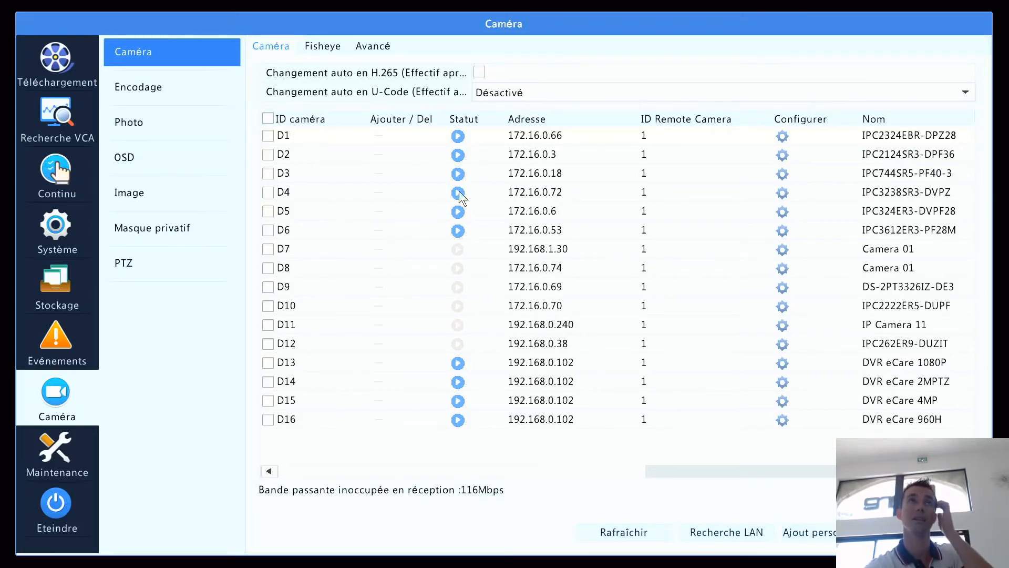
- Preview camera D1's live image, then close the preview
{"action": "left_click", "coordinate": [458, 136]}
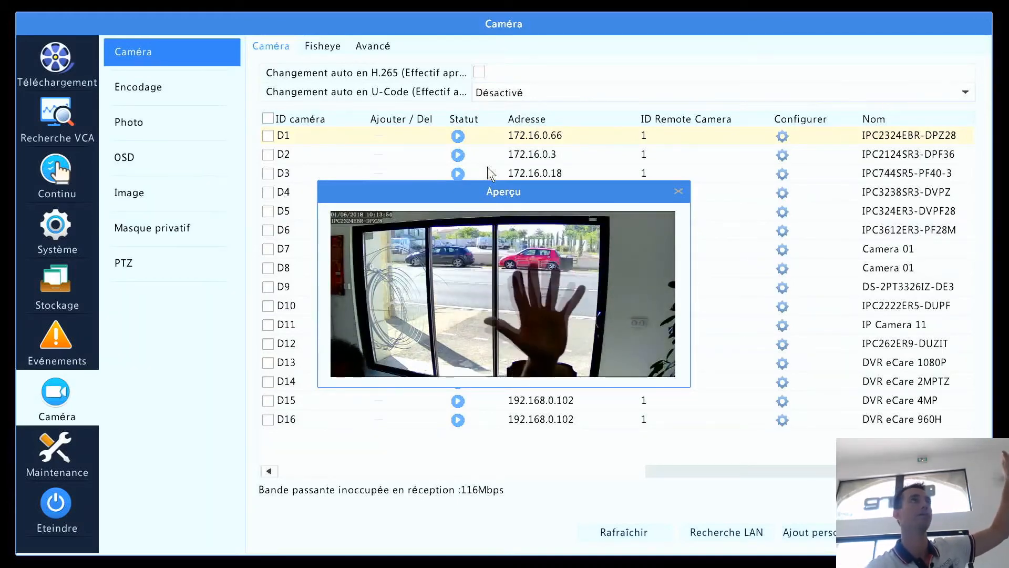
{"action": "left_click", "coordinate": [680, 193]}
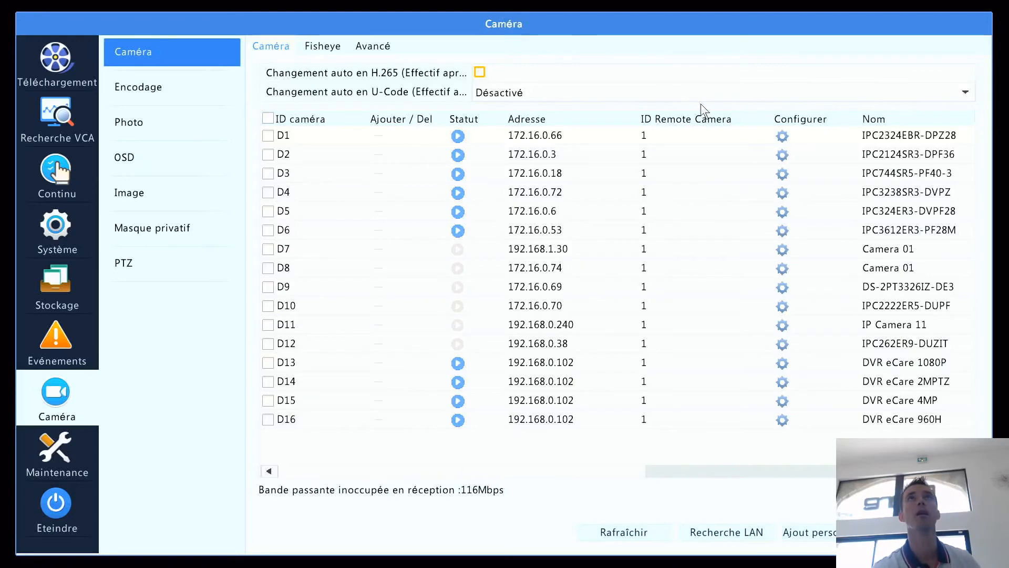
- Try setting camera D1's add mode to Adresse IP in its IP camera configuration, then cancel without saving
{"action": "left_click", "coordinate": [782, 136]}
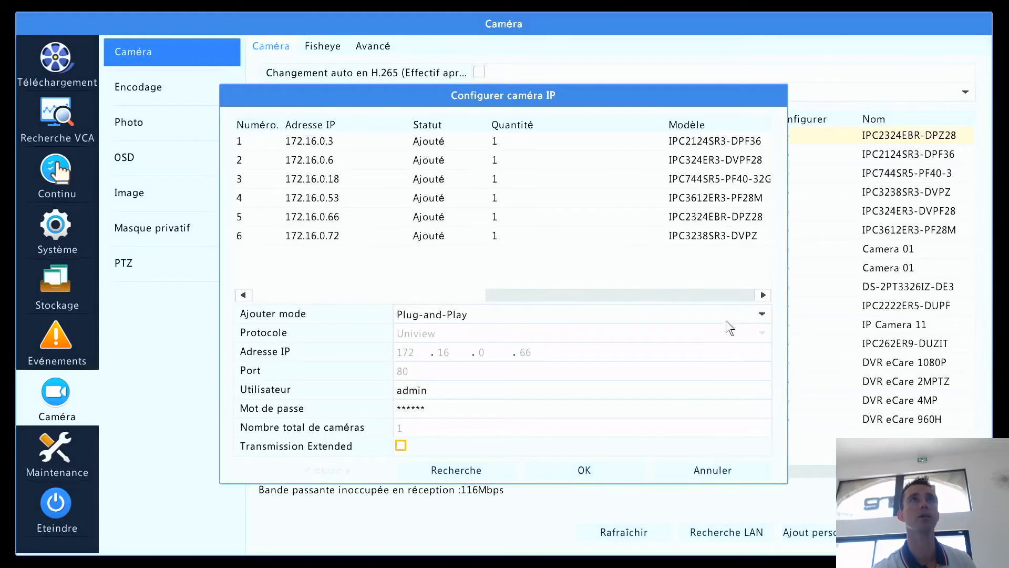
{"action": "left_click", "coordinate": [732, 313]}
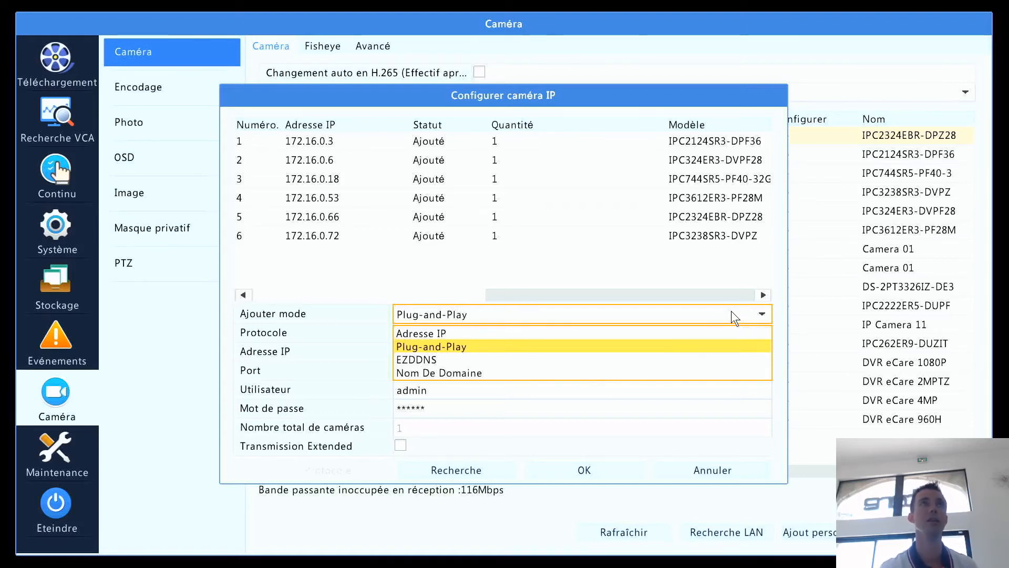
{"action": "left_click", "coordinate": [663, 336]}
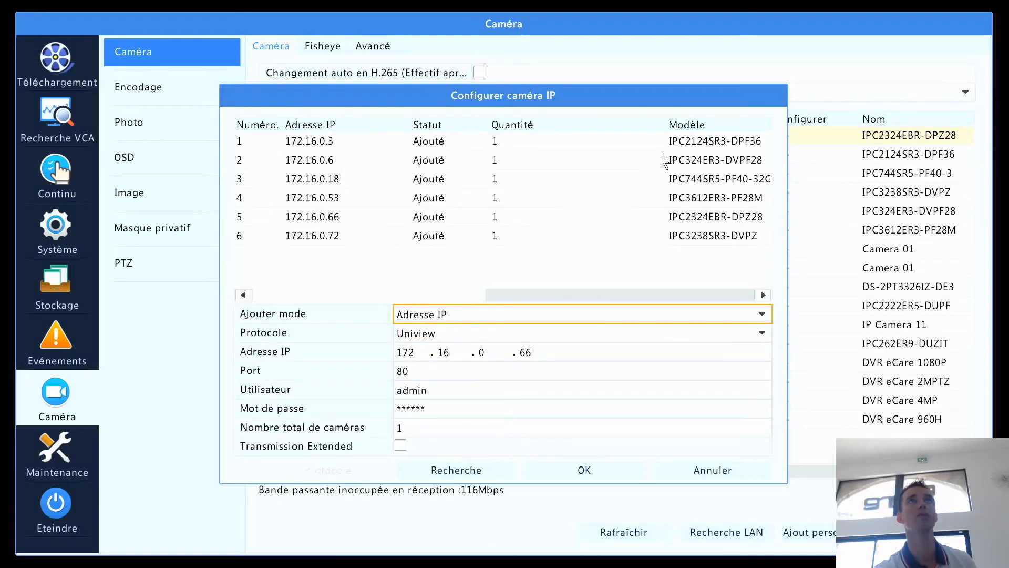
{"action": "left_click", "coordinate": [456, 465]}
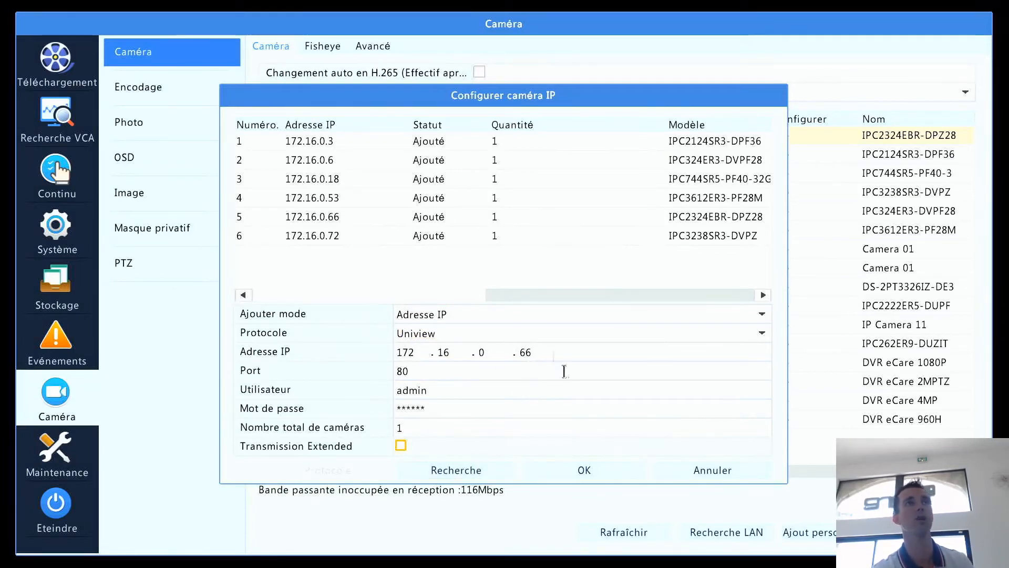
{"action": "left_click", "coordinate": [529, 319]}
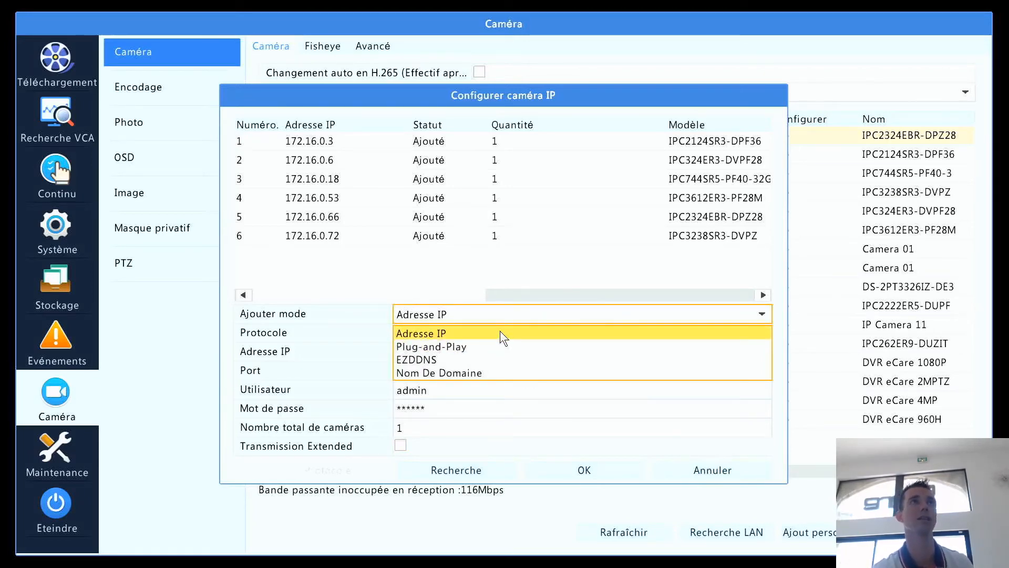
{"action": "left_click", "coordinate": [715, 469]}
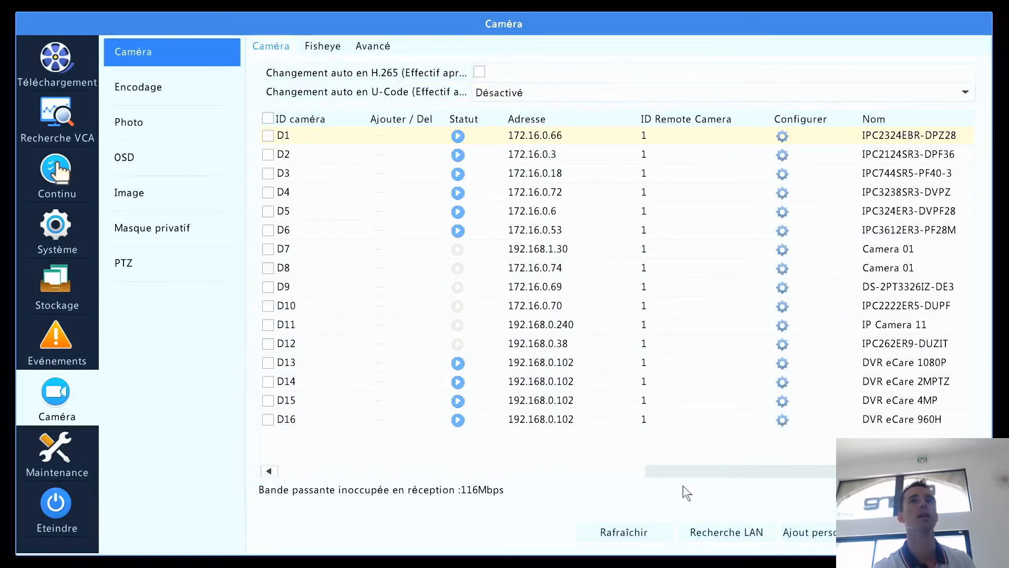
- Search the LAN for cameras from 192.168.0.1 to 192.168.0.255, and view the add modes for a custom IP camera without adding one
{"action": "left_click", "coordinate": [734, 531]}
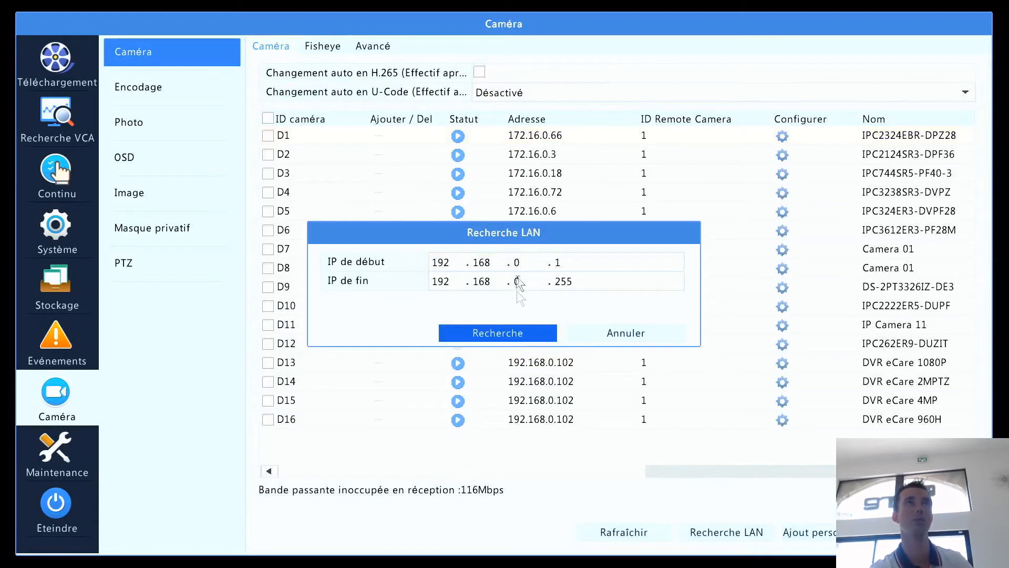
{"action": "left_click", "coordinate": [497, 339]}
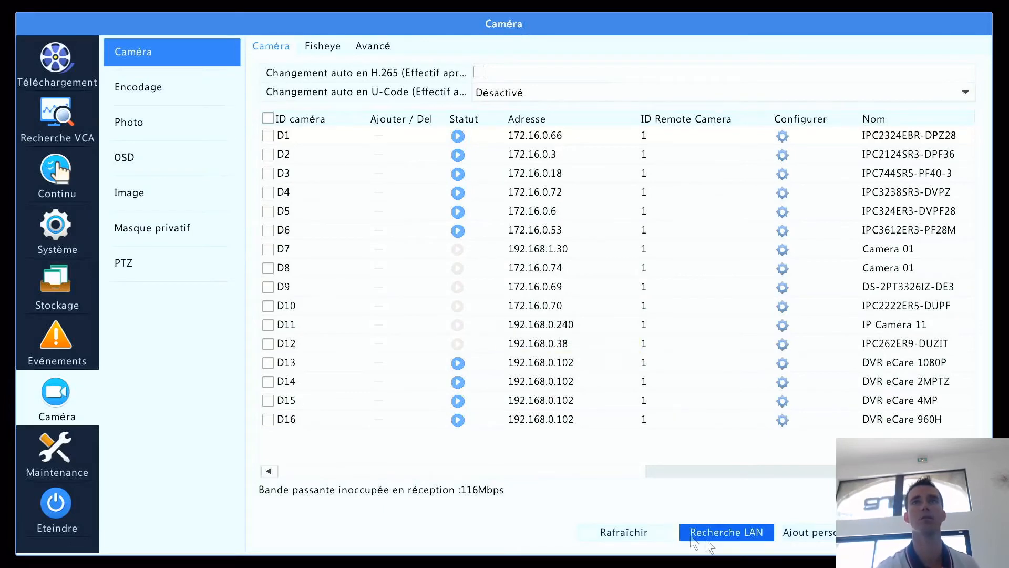
{"action": "left_click", "coordinate": [811, 534]}
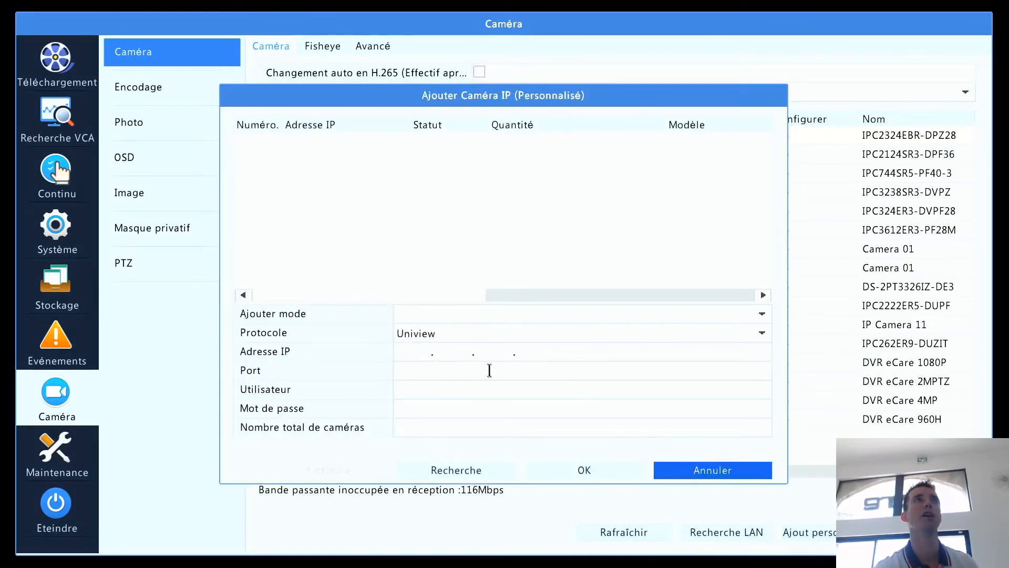
{"action": "left_click", "coordinate": [494, 314]}
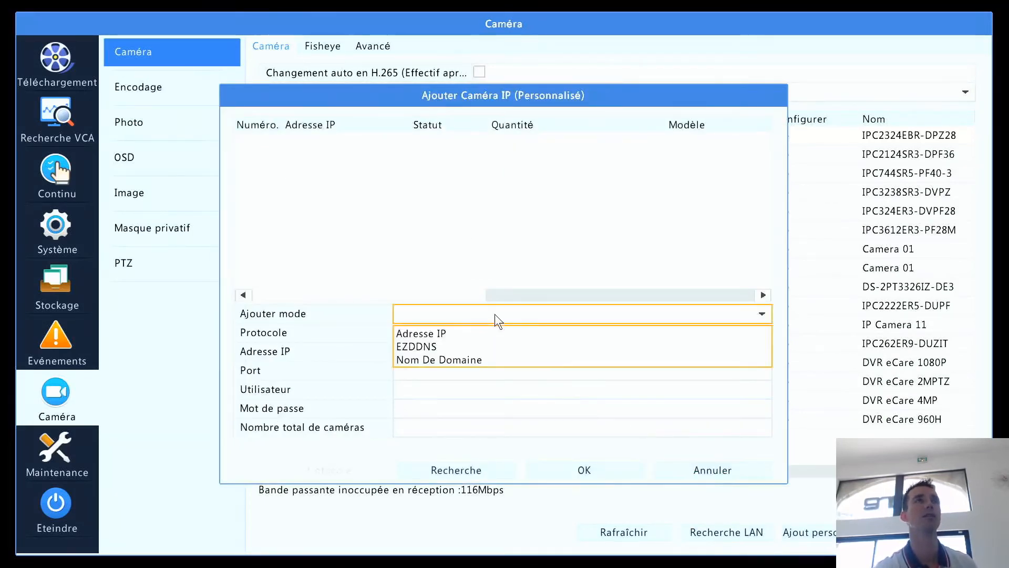
{"action": "left_click", "coordinate": [494, 313]}
{"action": "left_click", "coordinate": [720, 475]}
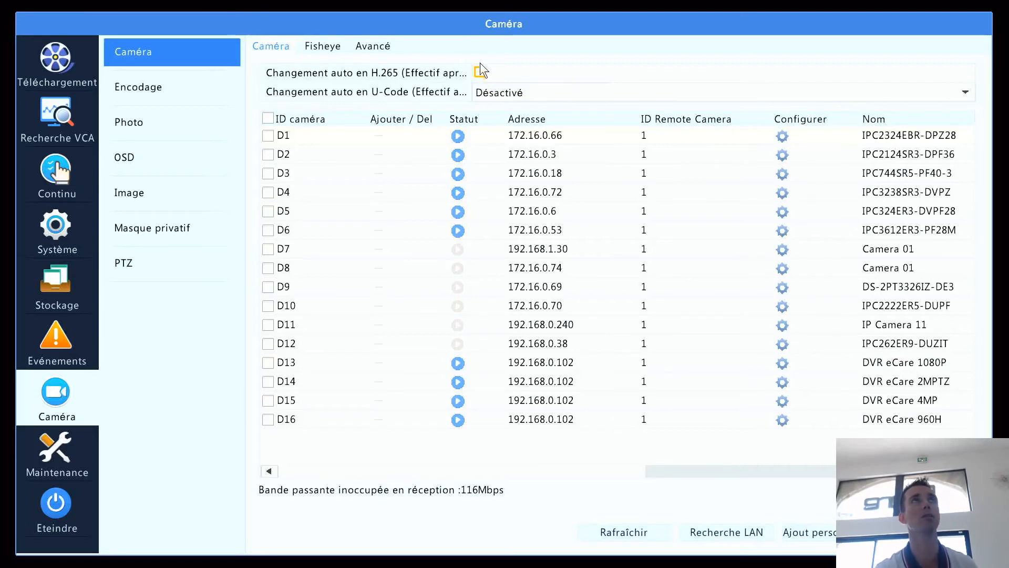
- Try automatic switching to H.265 with U-Code in Mode avancé, then disable both options again
{"action": "left_click", "coordinate": [480, 72]}
{"action": "left_click", "coordinate": [501, 96]}
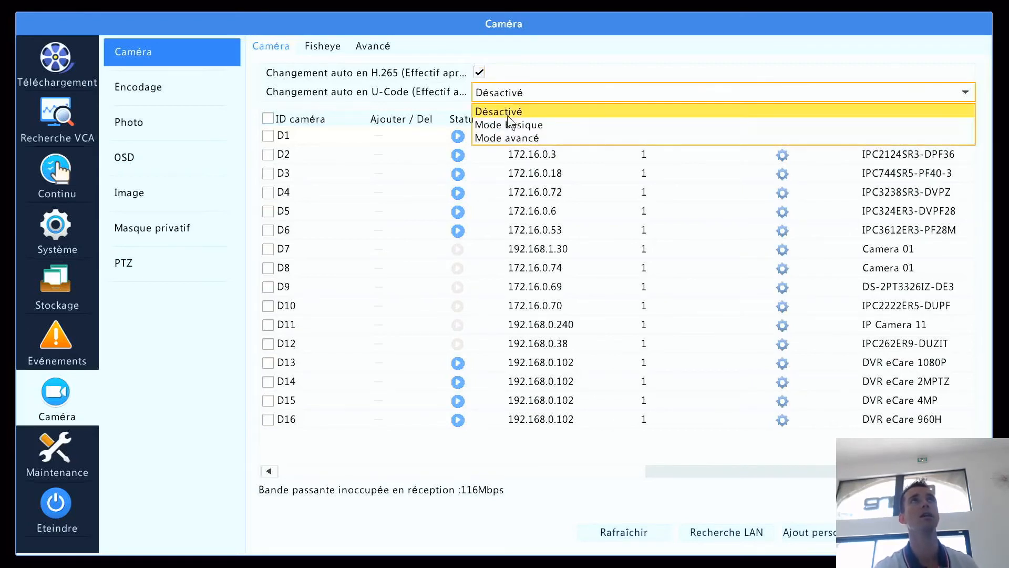
{"action": "left_click", "coordinate": [510, 137]}
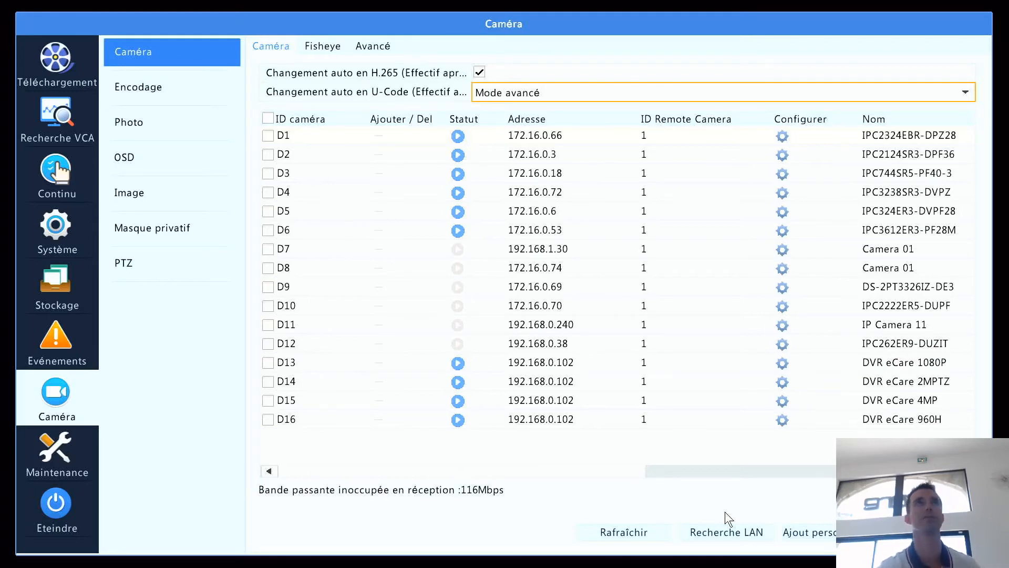
{"action": "left_click", "coordinate": [480, 72]}
{"action": "left_click", "coordinate": [489, 93]}
{"action": "left_click", "coordinate": [492, 108]}
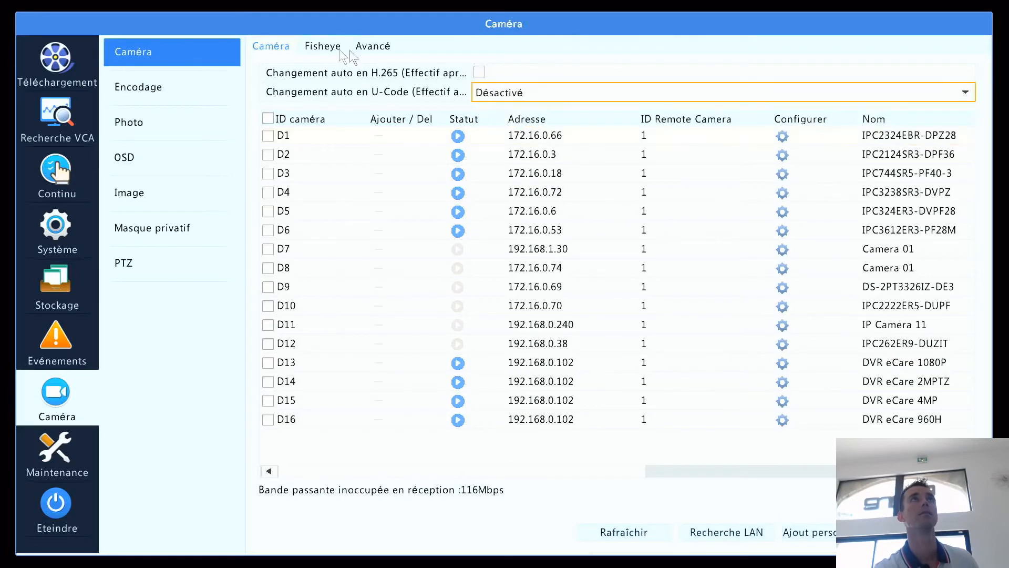
- Review the Fisheye and advanced camera settings, including the USB firmware update for camera D1, without updating
{"action": "left_click", "coordinate": [334, 48]}
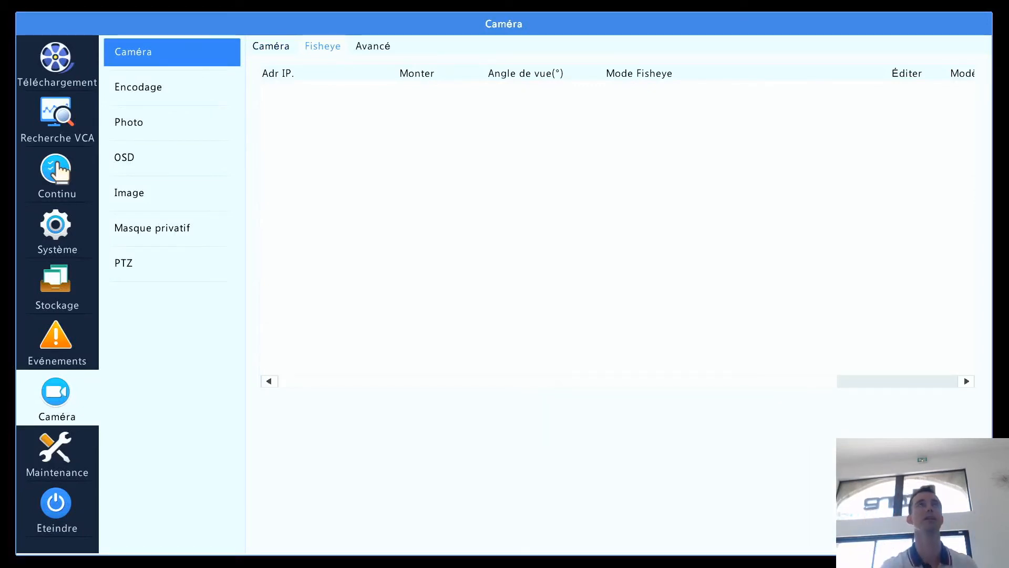
{"action": "left_click", "coordinate": [370, 46]}
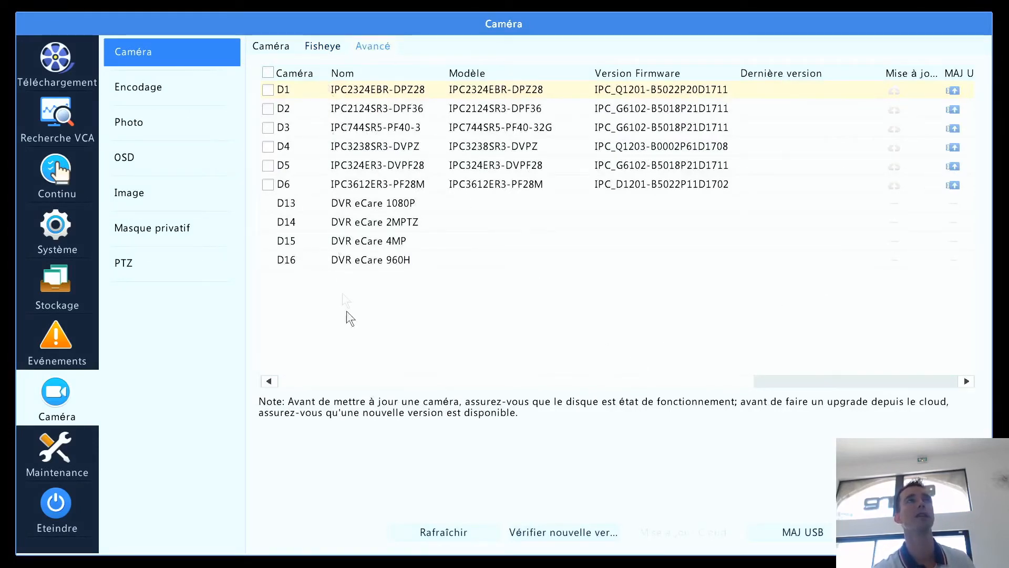
{"action": "left_click", "coordinate": [572, 383]}
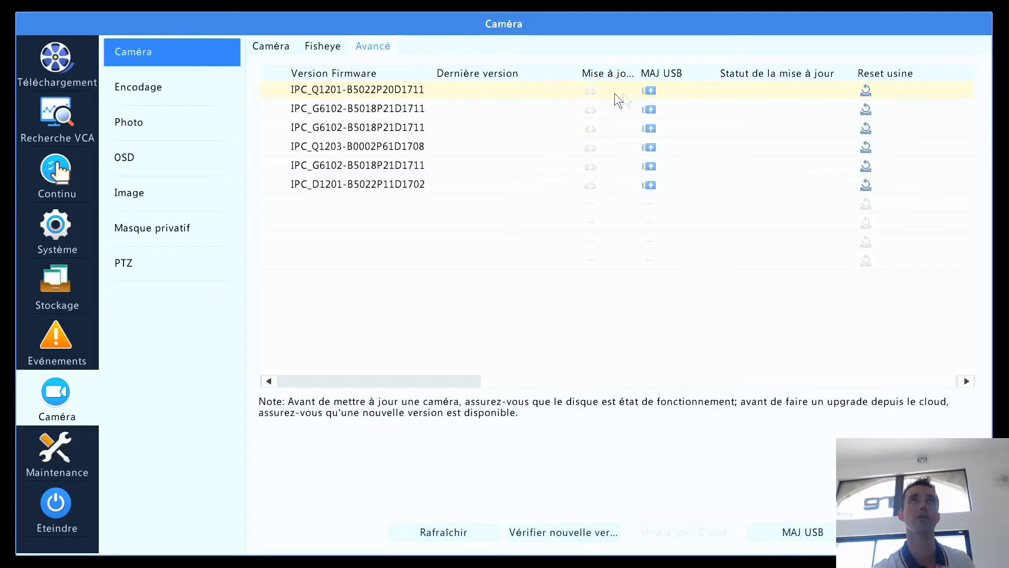
{"action": "left_click", "coordinate": [648, 94]}
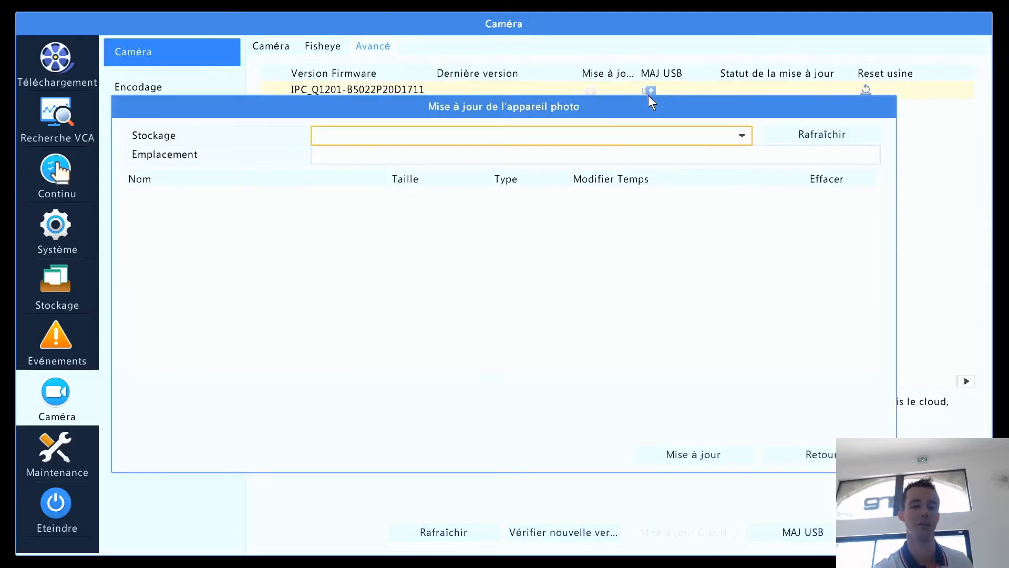
{"action": "left_click", "coordinate": [822, 449]}
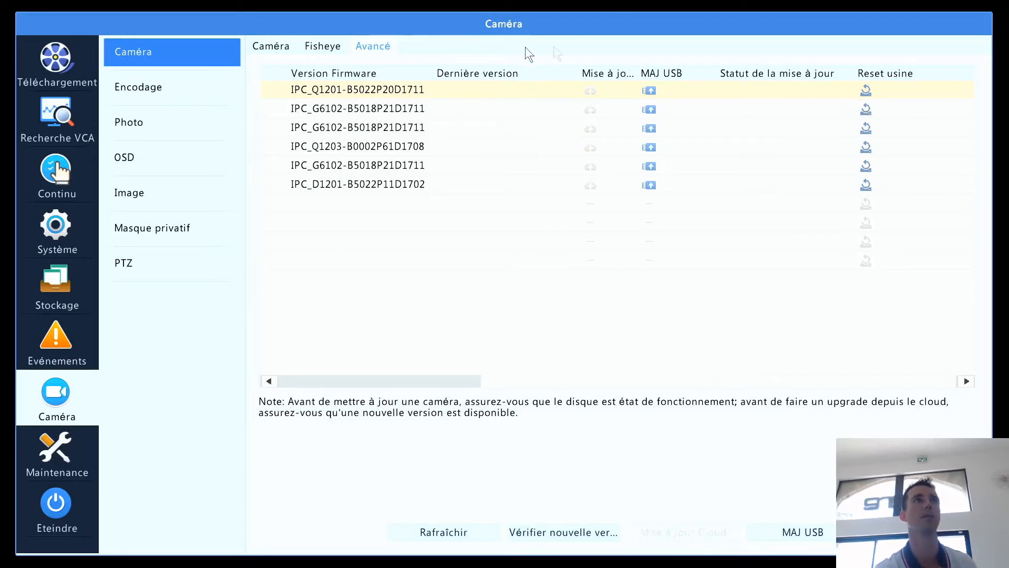
- Select cameras D1 to D6 in the firmware list and check for new versions
{"action": "left_click", "coordinate": [522, 378]}
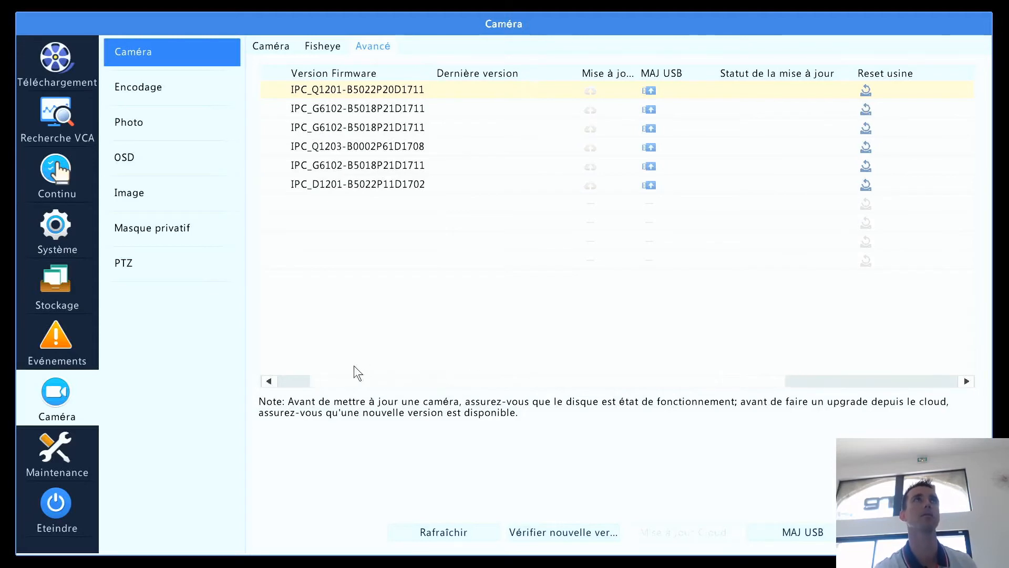
{"action": "left_click_drag", "start_coordinate": [355, 365], "coordinate": [335, 359]}
{"action": "left_click", "coordinate": [440, 382]}
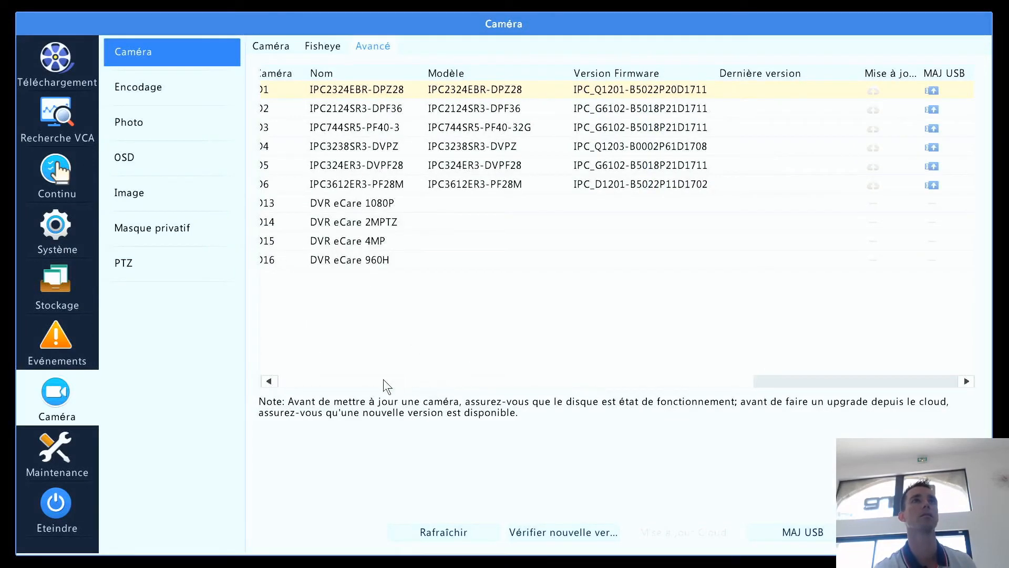
{"action": "left_click", "coordinate": [268, 89]}
{"action": "left_click", "coordinate": [268, 108]}
{"action": "left_click", "coordinate": [268, 73]}
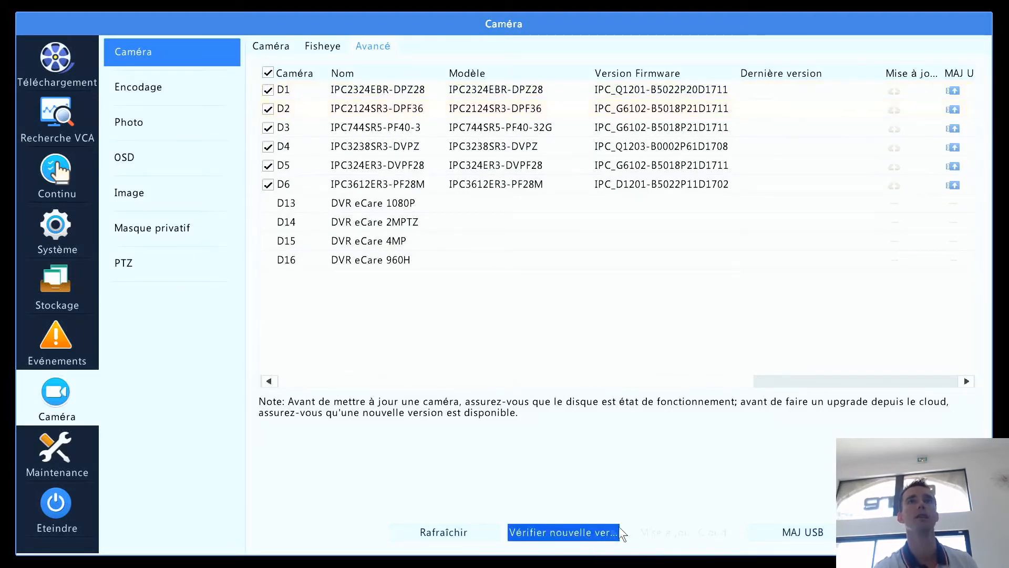
{"action": "left_click", "coordinate": [604, 532]}
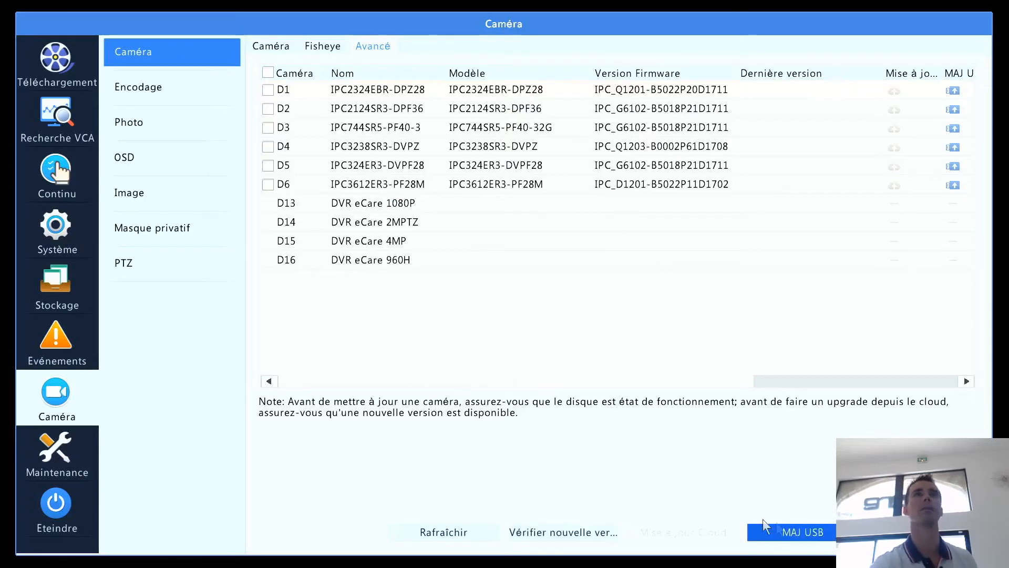
- Try enabling Transmission Extended in camera D1's IP configuration, then cancel without saving
{"action": "left_click", "coordinate": [287, 45]}
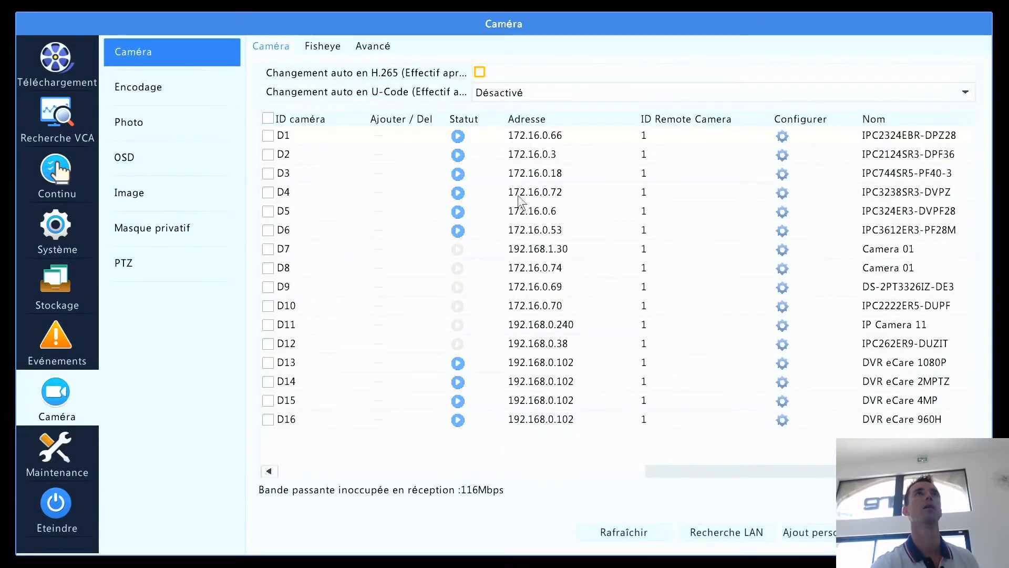
{"action": "left_click", "coordinate": [782, 137]}
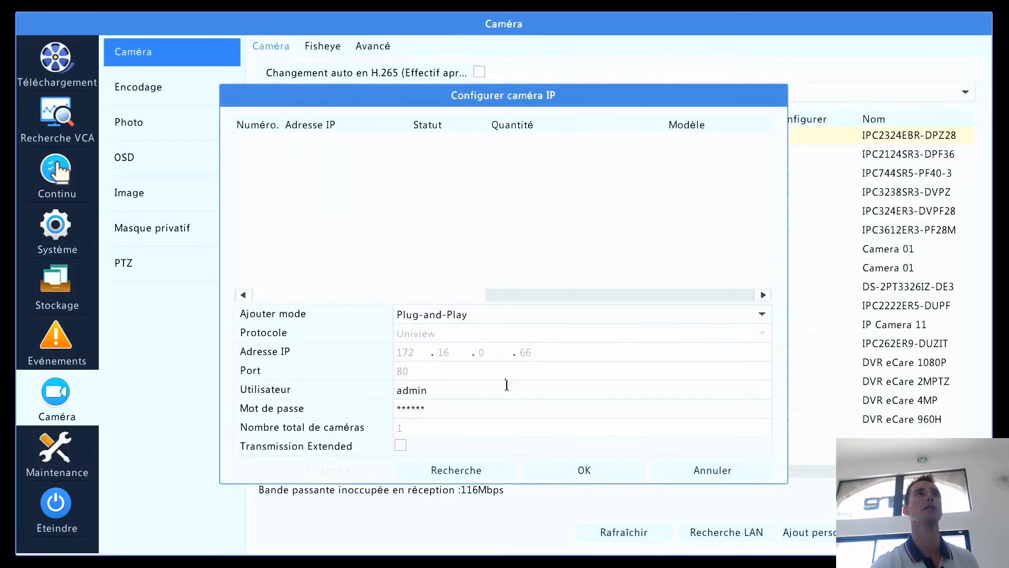
{"action": "left_click", "coordinate": [684, 470]}
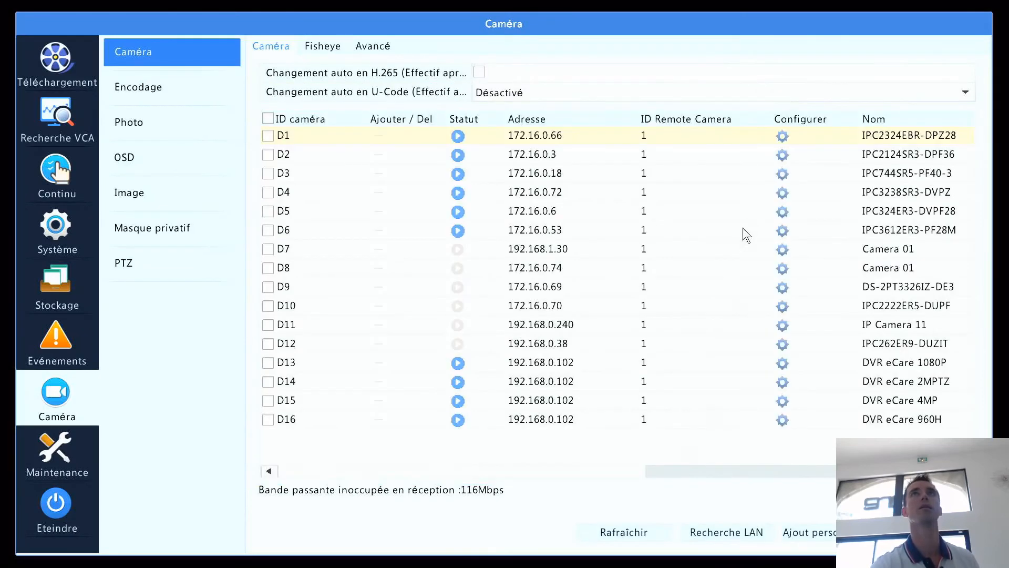
{"action": "left_click", "coordinate": [783, 136]}
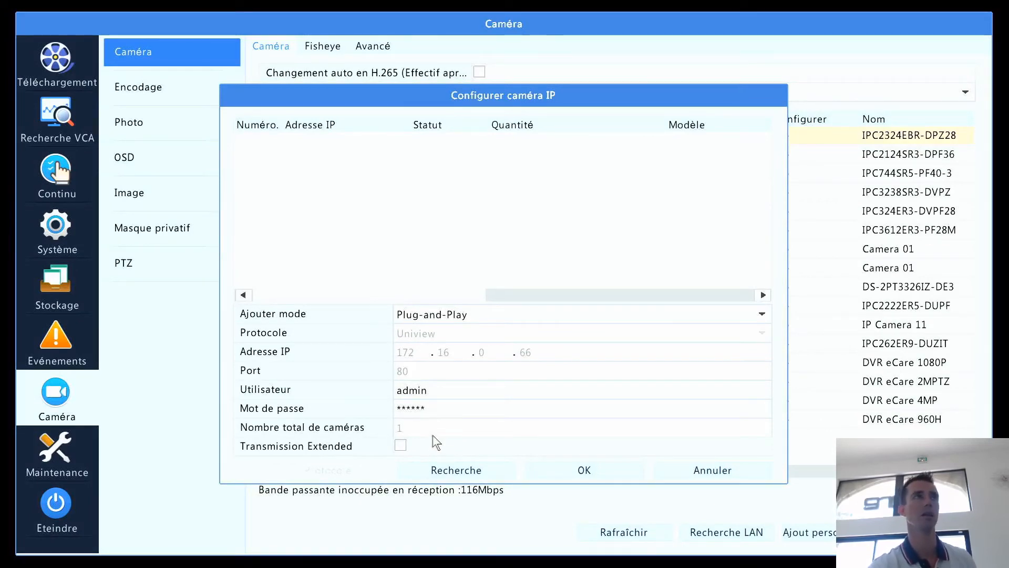
{"action": "left_click", "coordinate": [400, 446]}
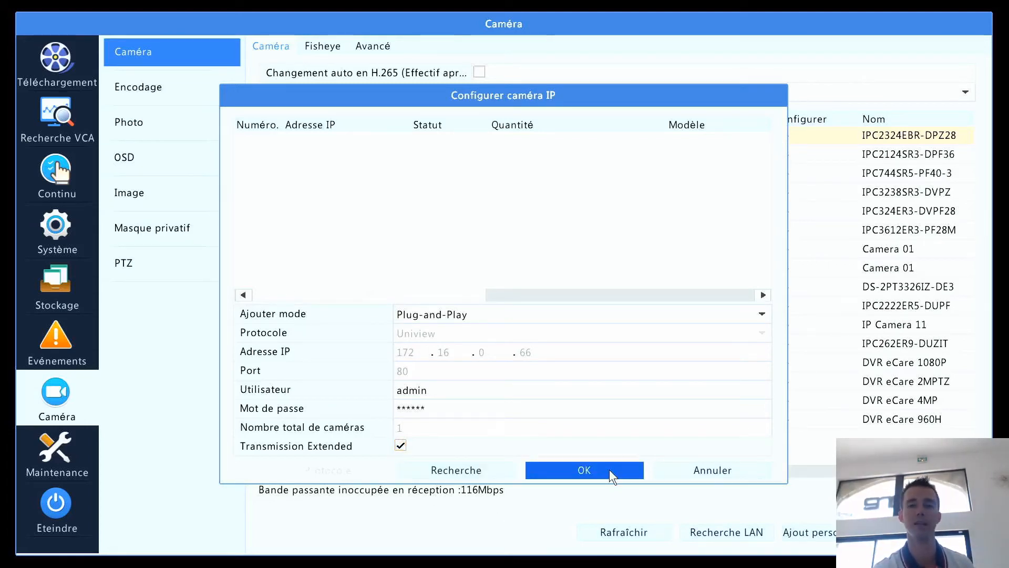
{"action": "left_click", "coordinate": [712, 468]}
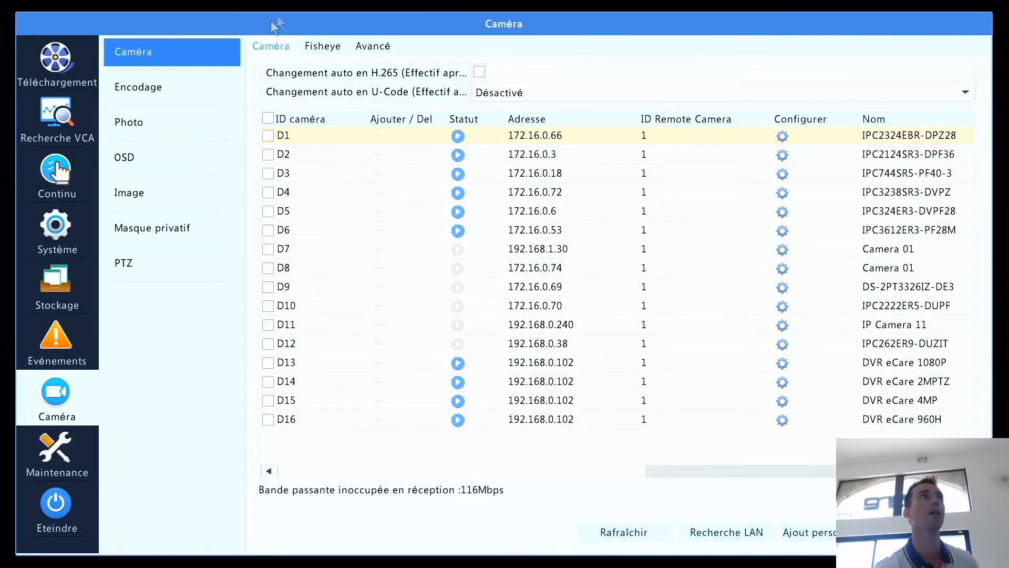
- Show the encoding settings of camera D4 (IPC3238SR3-DVPZ) and check its video stream choices, keeping Flux principal
{"action": "left_click", "coordinate": [206, 87]}
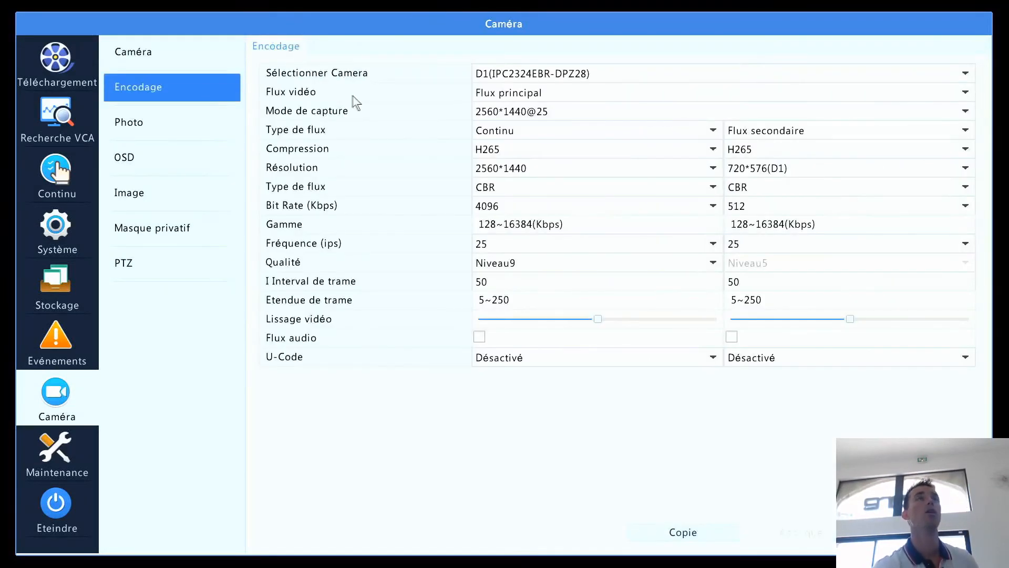
{"action": "left_click", "coordinate": [578, 76]}
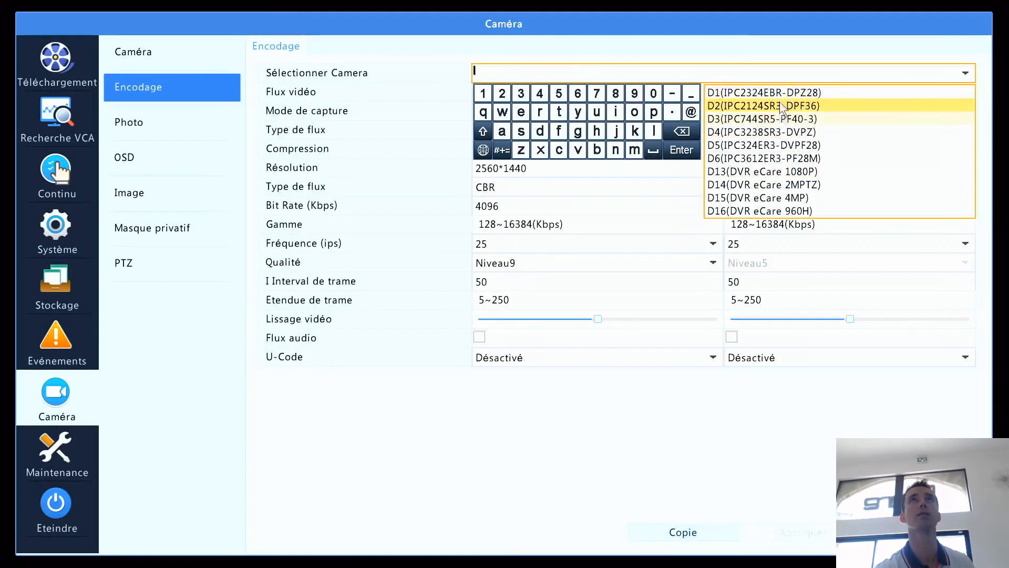
{"action": "left_click", "coordinate": [783, 132]}
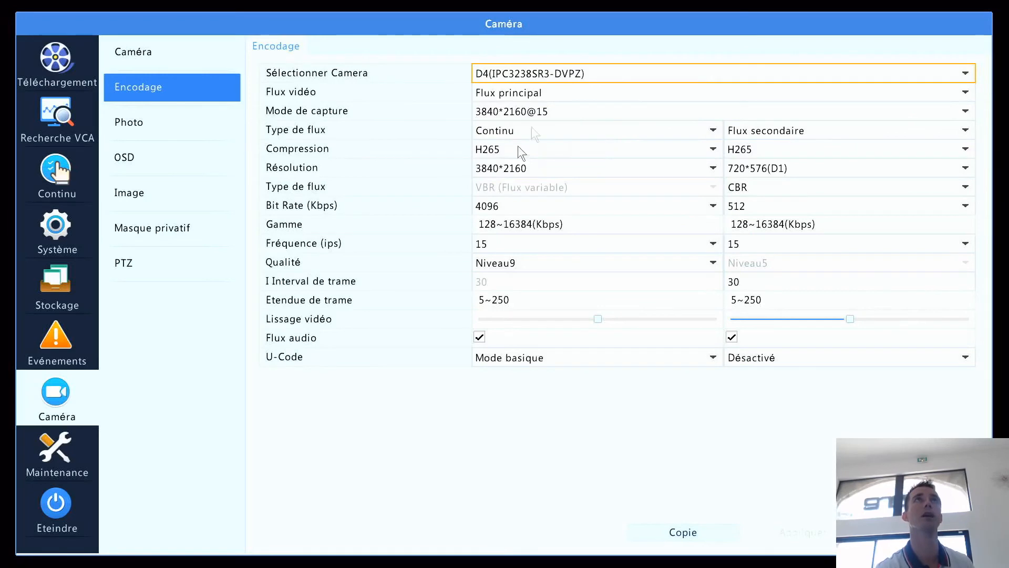
{"action": "left_click", "coordinate": [550, 91]}
{"action": "left_click", "coordinate": [549, 91]}
{"action": "left_click", "coordinate": [560, 92]}
{"action": "left_click", "coordinate": [577, 94]}
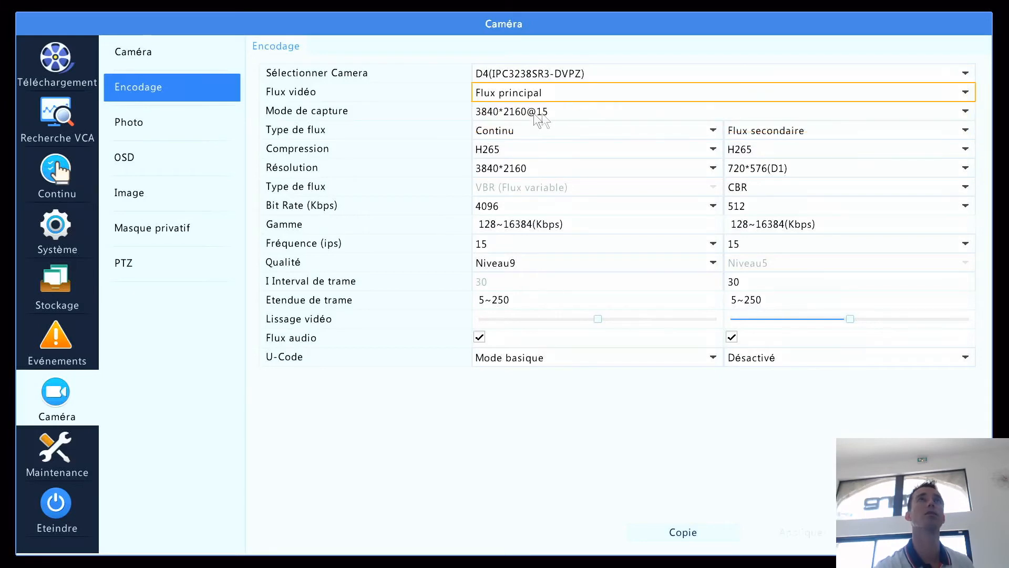
- Check the capture mode, stream type and compression choices of camera D4's main stream, keeping 3840*2160@15, Continu and H265
{"action": "left_click", "coordinate": [573, 112]}
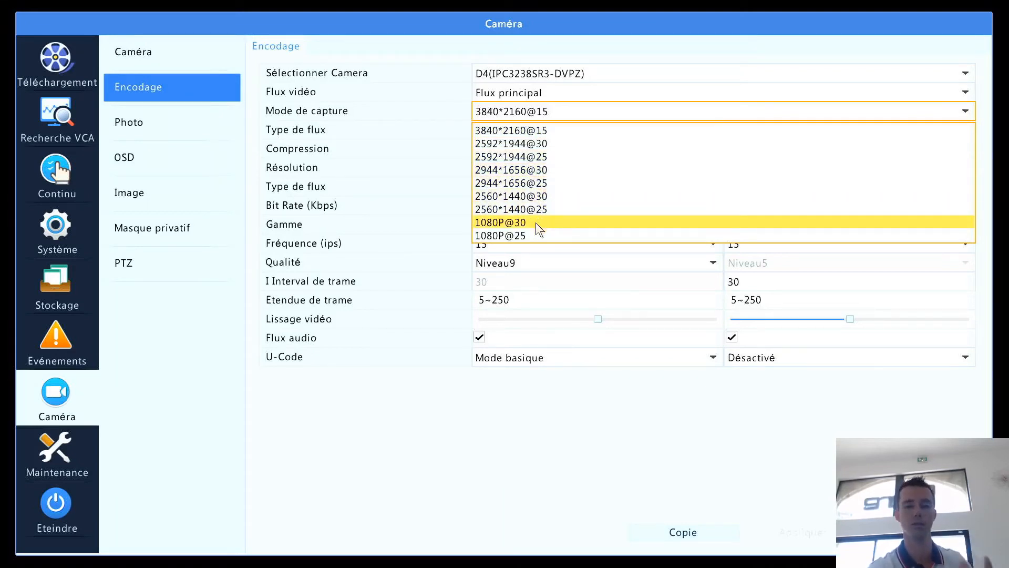
{"action": "left_click", "coordinate": [596, 128]}
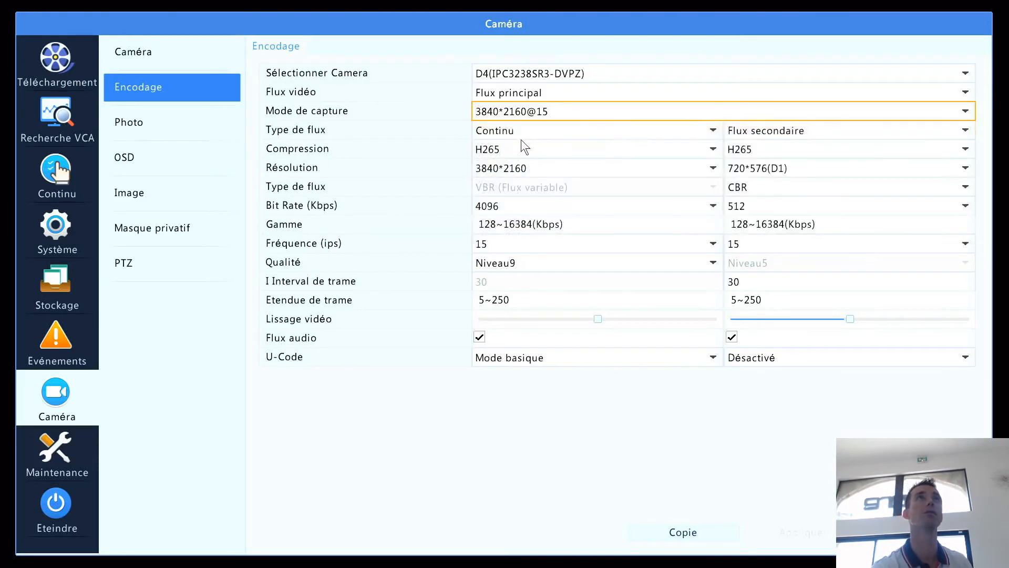
{"action": "left_click", "coordinate": [520, 131]}
{"action": "left_click", "coordinate": [520, 131]}
{"action": "left_click", "coordinate": [519, 131]}
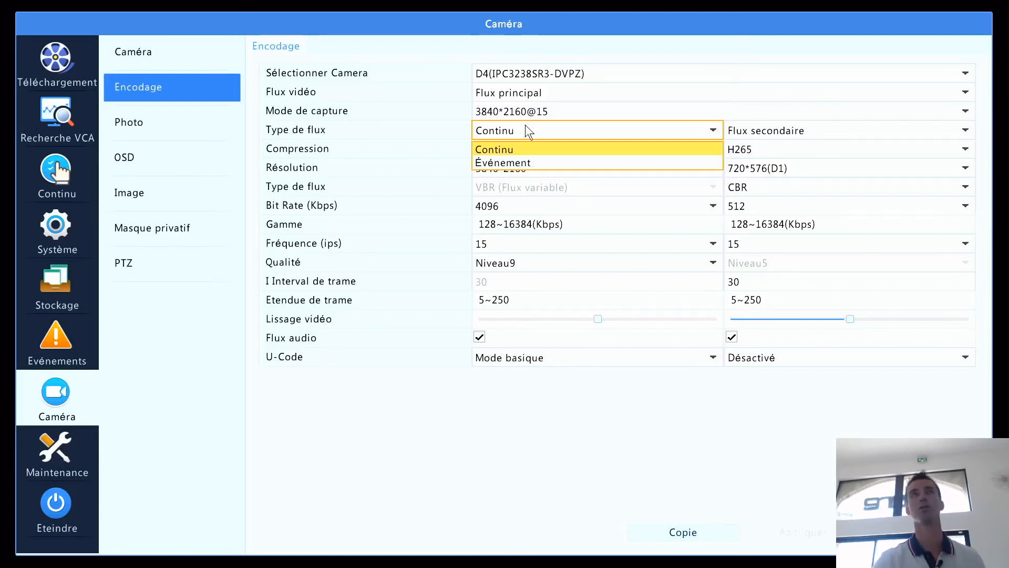
{"action": "left_click", "coordinate": [409, 105]}
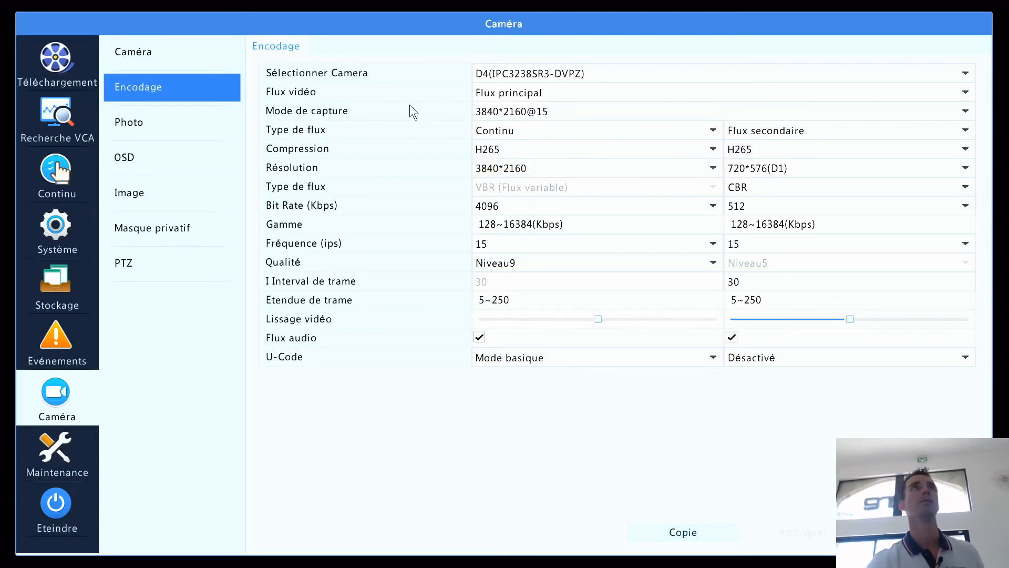
{"action": "left_click", "coordinate": [535, 149]}
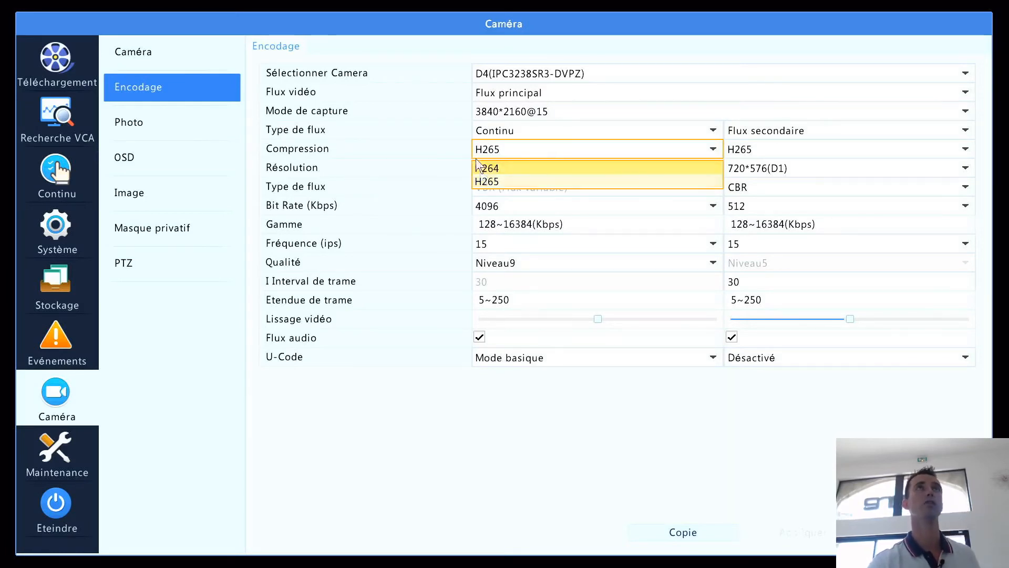
{"action": "left_click", "coordinate": [544, 465]}
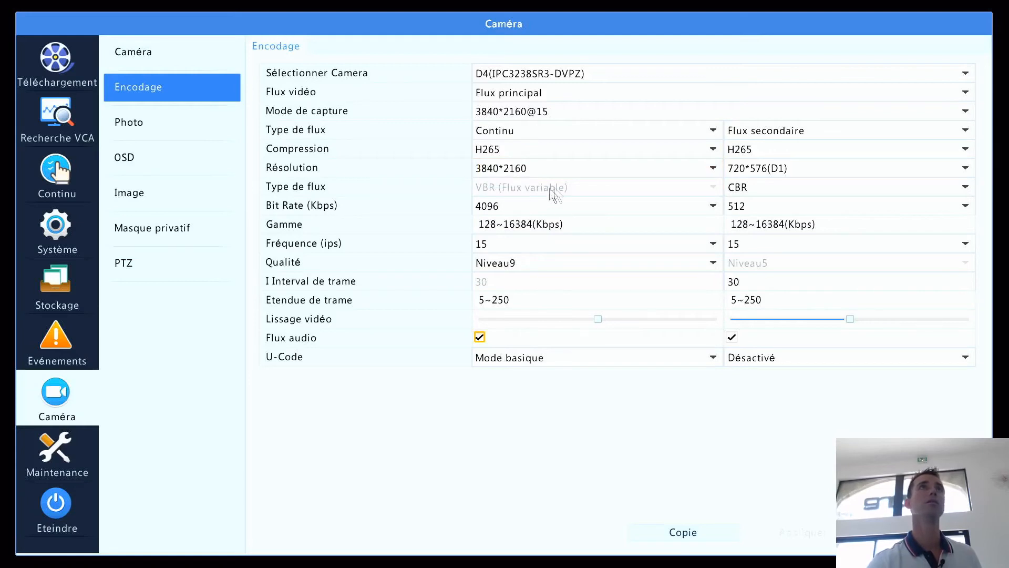
- Disable U-Code on camera D4's main stream and try the CBR stream type
{"action": "left_click", "coordinate": [503, 358]}
{"action": "left_click", "coordinate": [503, 374]}
{"action": "left_click", "coordinate": [513, 187]}
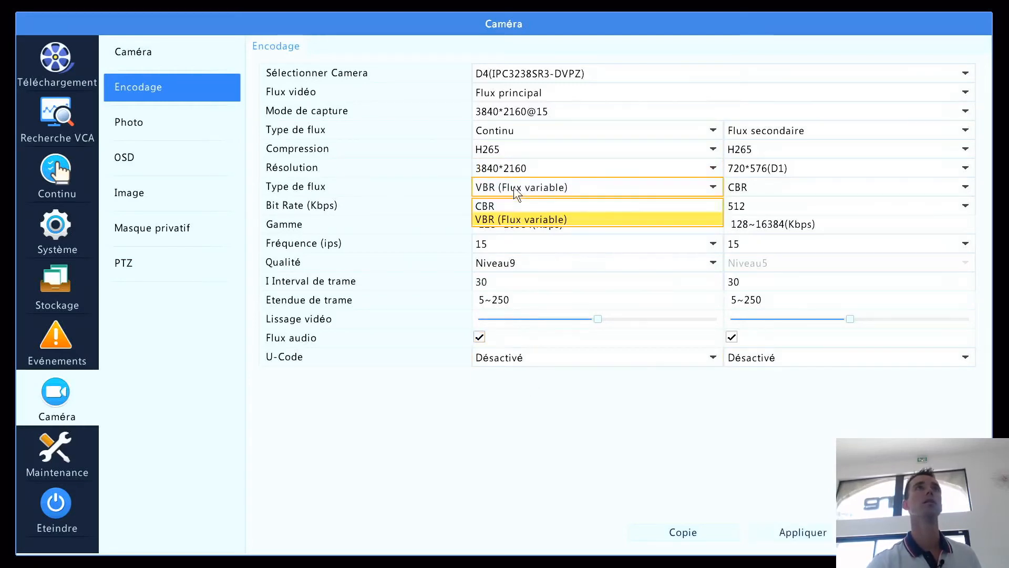
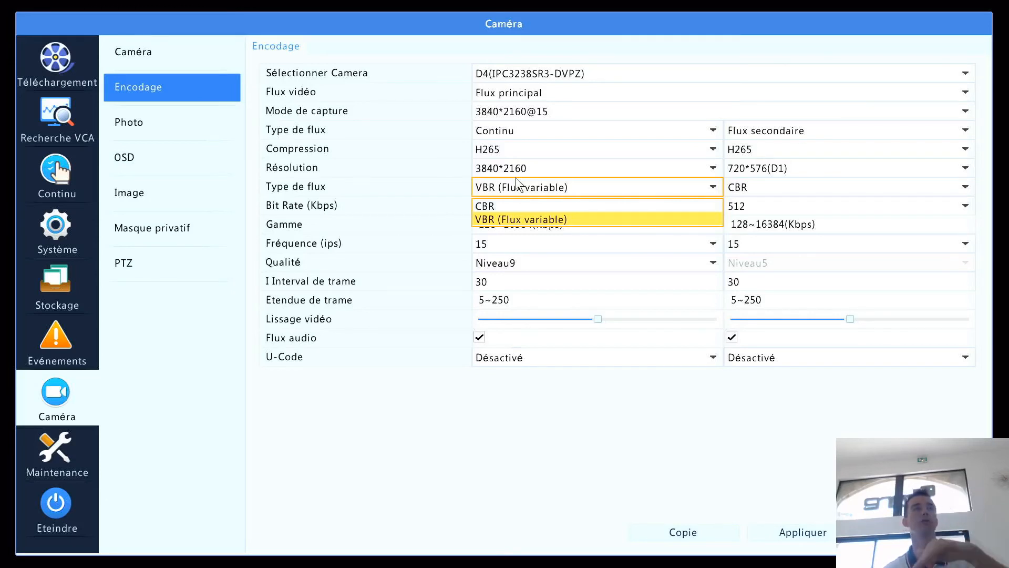
{"action": "left_click", "coordinate": [505, 206]}
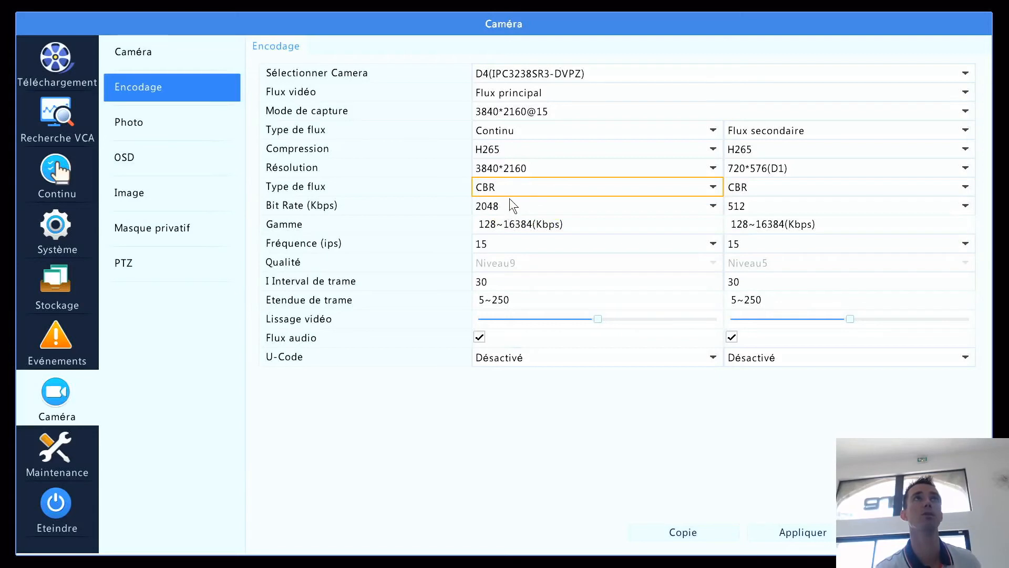
- Set camera D4's main stream back to VBR (Flux variable) with a bit rate of 8192 Kbps
{"action": "left_click", "coordinate": [509, 187]}
{"action": "left_click", "coordinate": [505, 217]}
{"action": "left_click", "coordinate": [519, 204]}
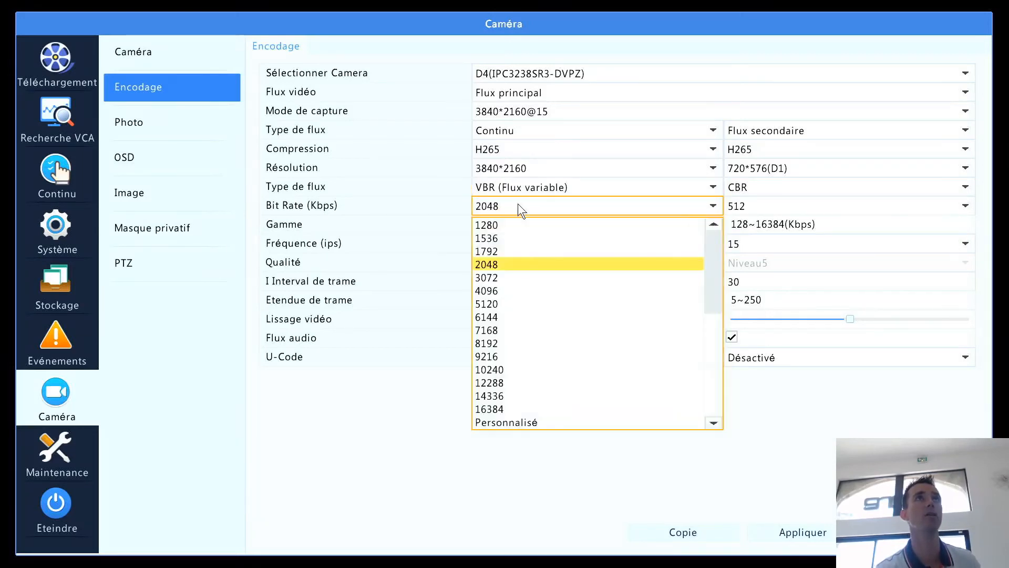
{"action": "left_click", "coordinate": [500, 343]}
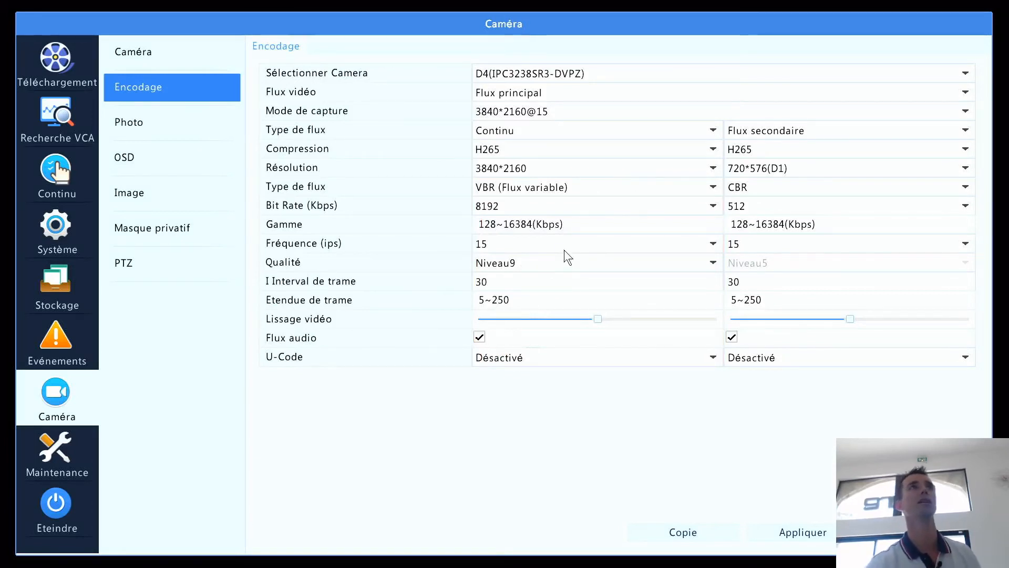
- Review the frequency and quality choices of the main stream, keeping 15 ips and Niveau9
{"action": "left_click", "coordinate": [543, 251]}
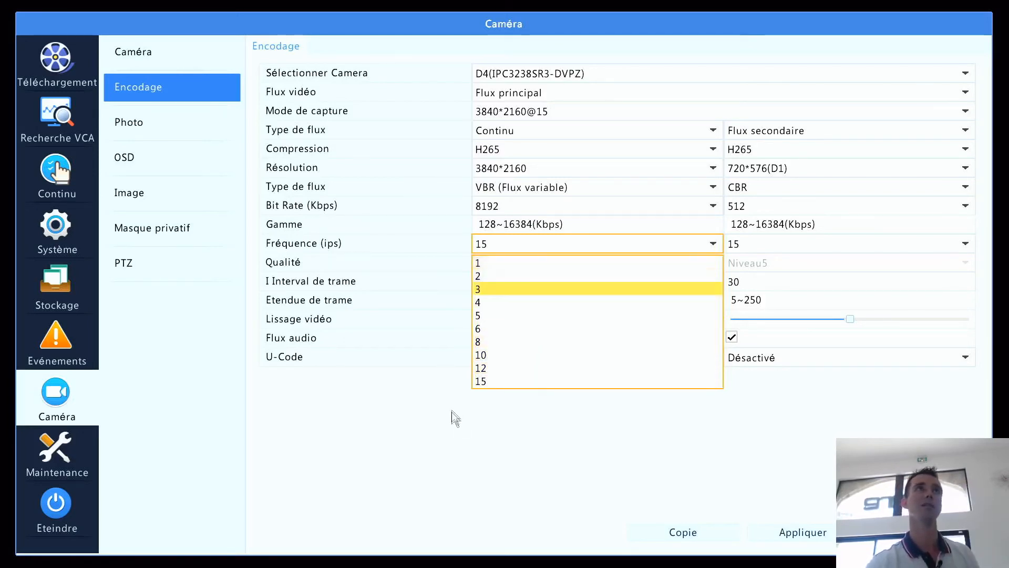
{"action": "left_click", "coordinate": [497, 245]}
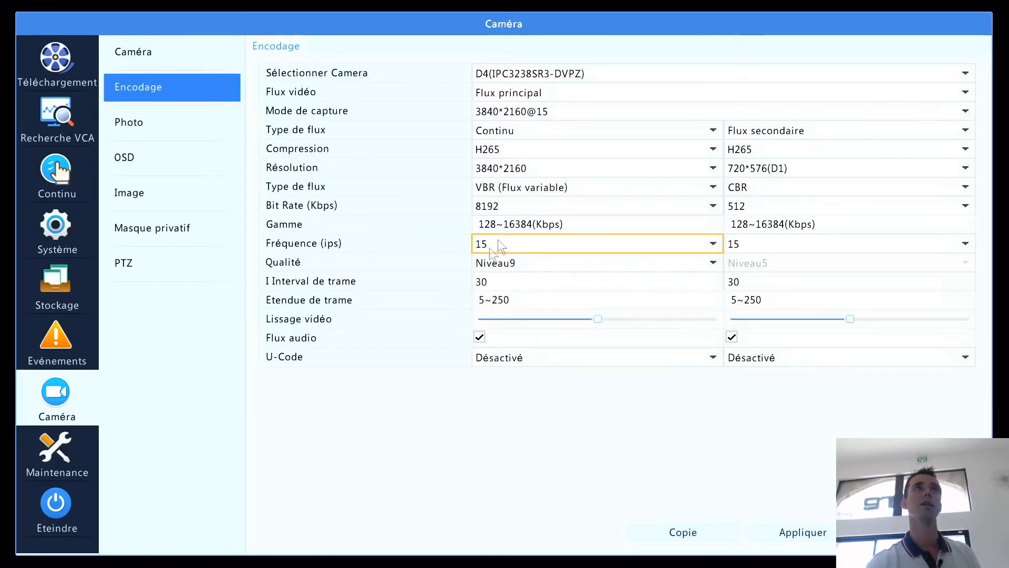
{"action": "left_click", "coordinate": [519, 260]}
{"action": "left_click", "coordinate": [522, 387]}
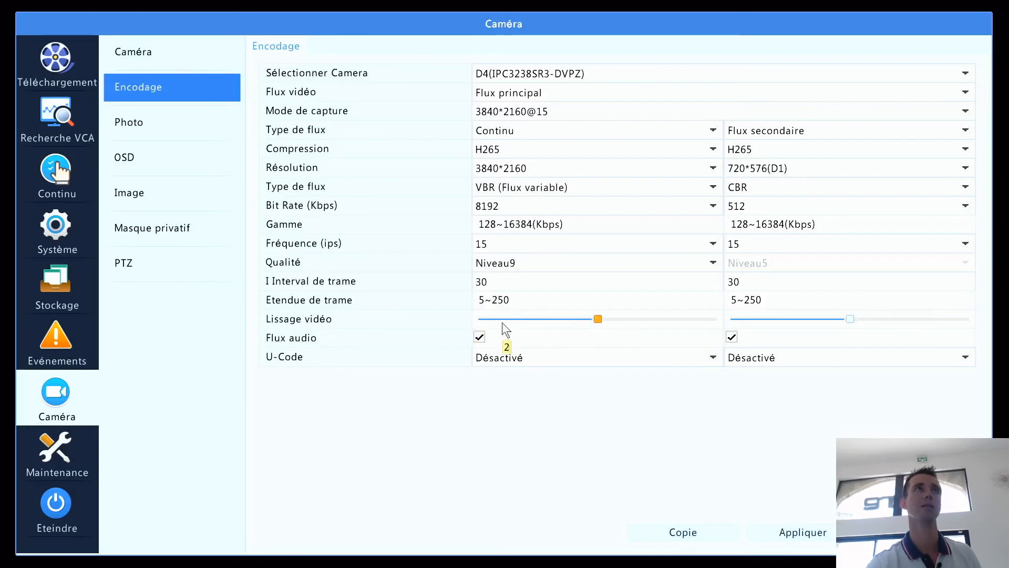
- Set the main stream's U-Code to Mode avancé with audio off, checking the Événement stream type before returning to Continu
{"action": "left_click", "coordinate": [510, 355]}
{"action": "left_click", "coordinate": [512, 399]}
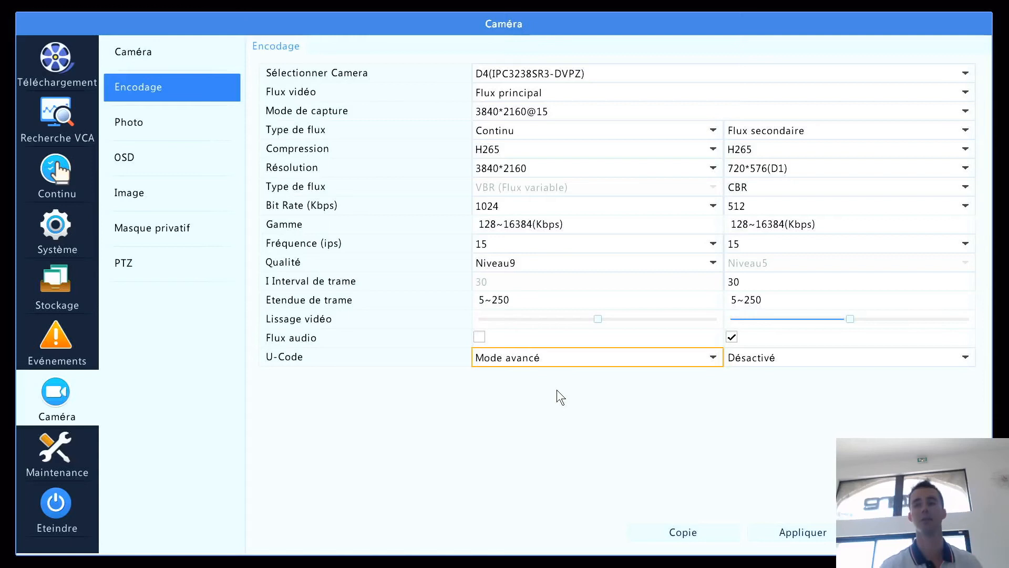
{"action": "left_click", "coordinate": [600, 131]}
{"action": "left_click", "coordinate": [552, 160]}
{"action": "left_click", "coordinate": [525, 138]}
{"action": "left_click", "coordinate": [509, 151]}
- Set the continuous stream's frequency to 6 ips and its stream type to CBR
{"action": "left_click", "coordinate": [526, 245]}
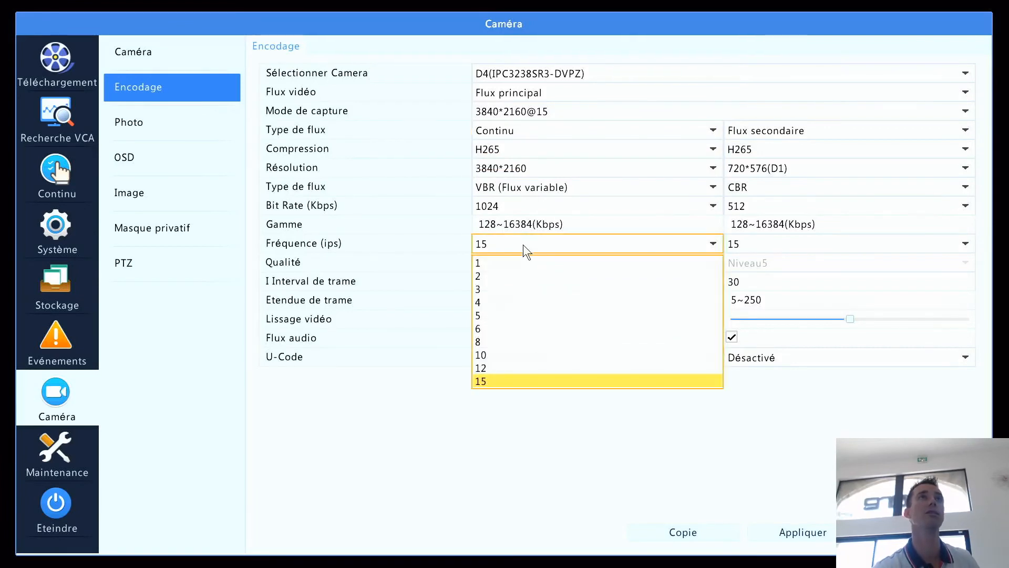
{"action": "left_click", "coordinate": [502, 328]}
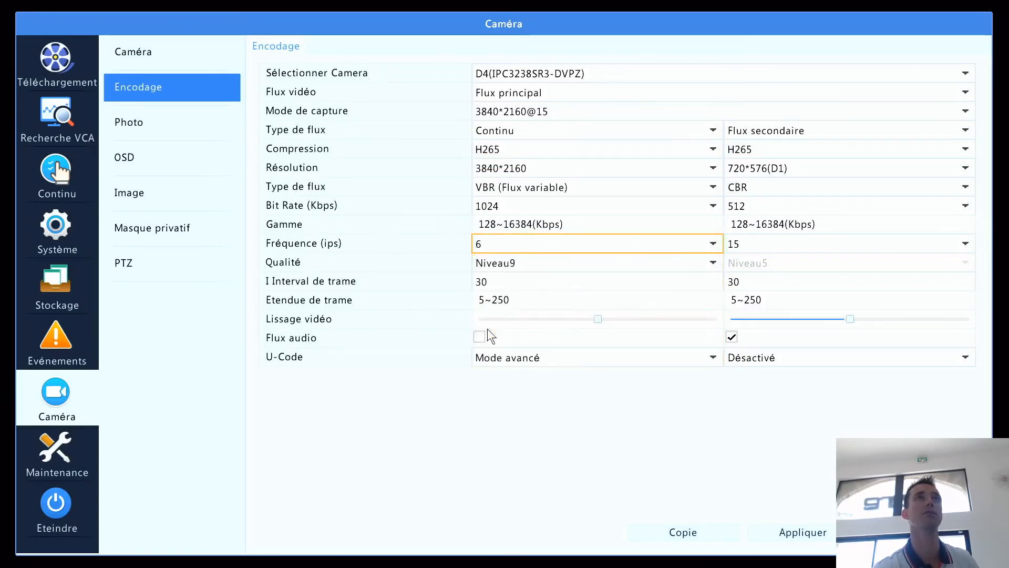
{"action": "left_click", "coordinate": [501, 187]}
{"action": "left_click", "coordinate": [497, 199]}
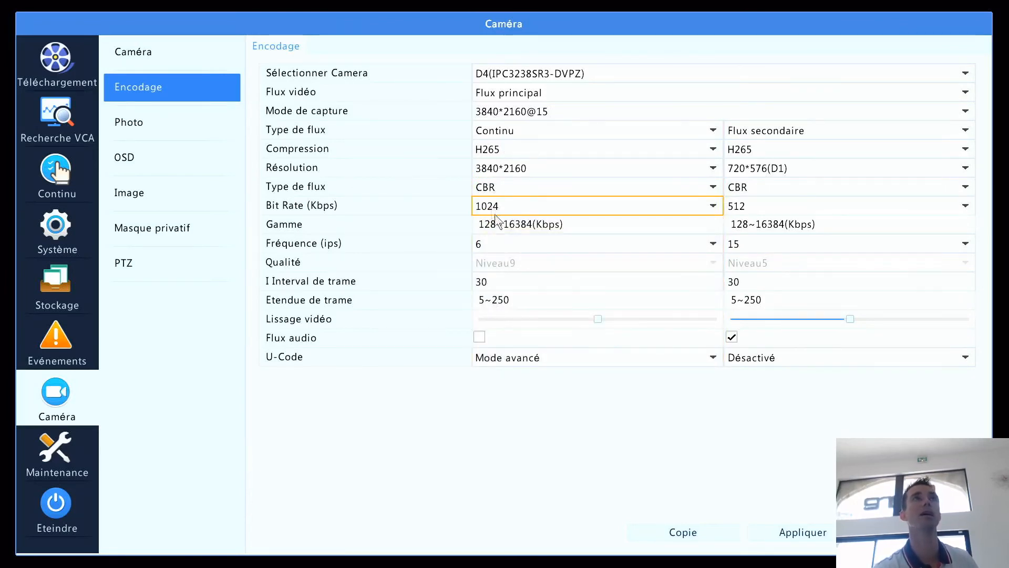
- Compare the Continu and Événement settings of the main stream, and set the Événement bit rate to 8192 Kbps
{"action": "left_click", "coordinate": [513, 130]}
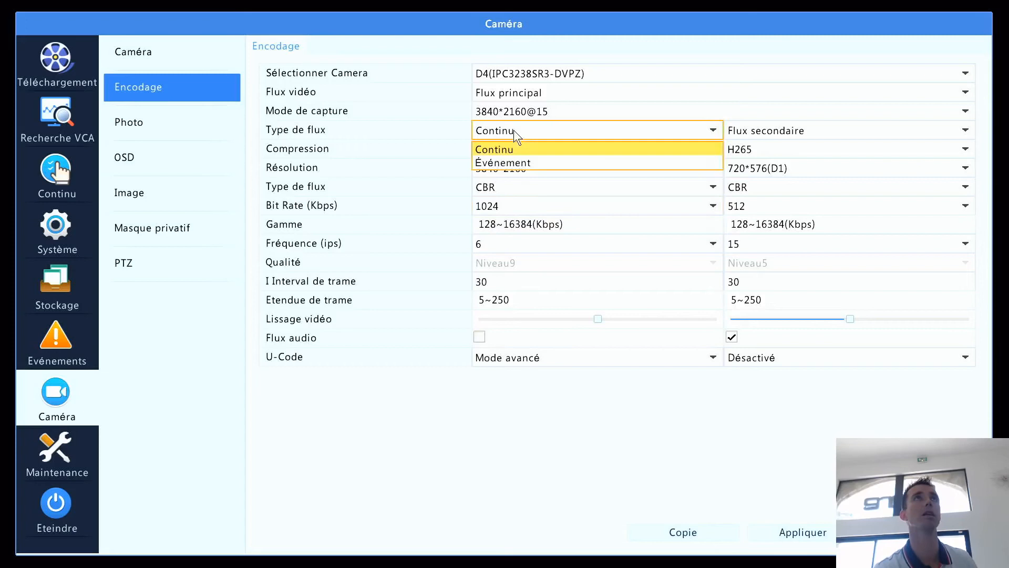
{"action": "left_click", "coordinate": [497, 162]}
{"action": "left_click", "coordinate": [506, 129]}
{"action": "left_click", "coordinate": [503, 143]}
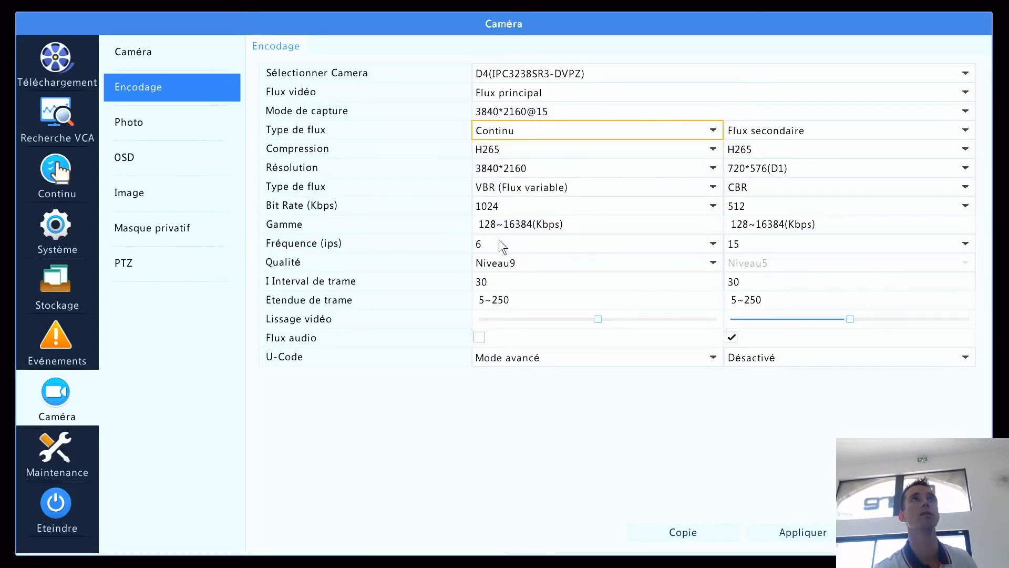
{"action": "left_click", "coordinate": [512, 133]}
{"action": "left_click", "coordinate": [500, 165]}
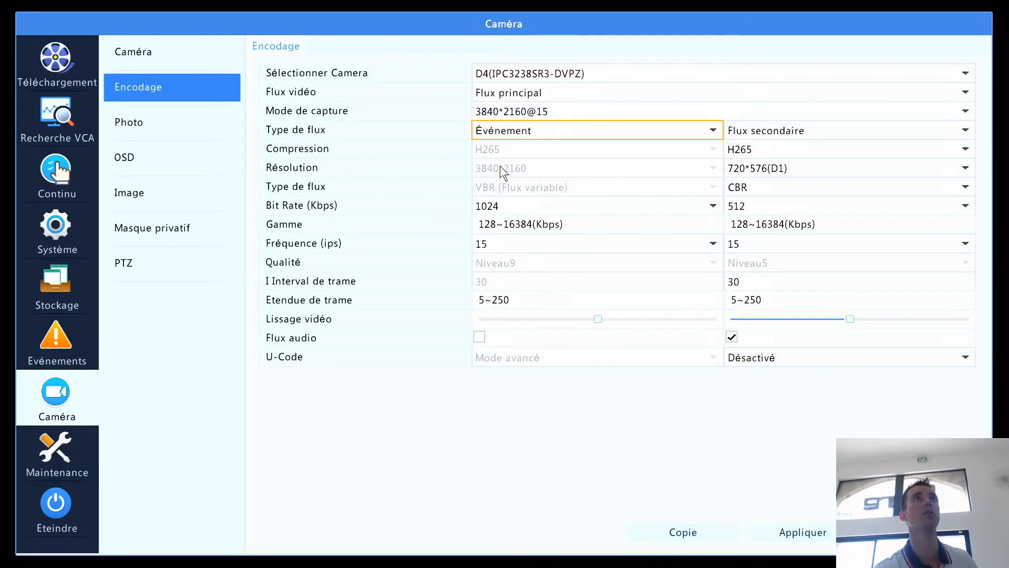
{"action": "left_click", "coordinate": [500, 206]}
{"action": "left_click", "coordinate": [508, 356]}
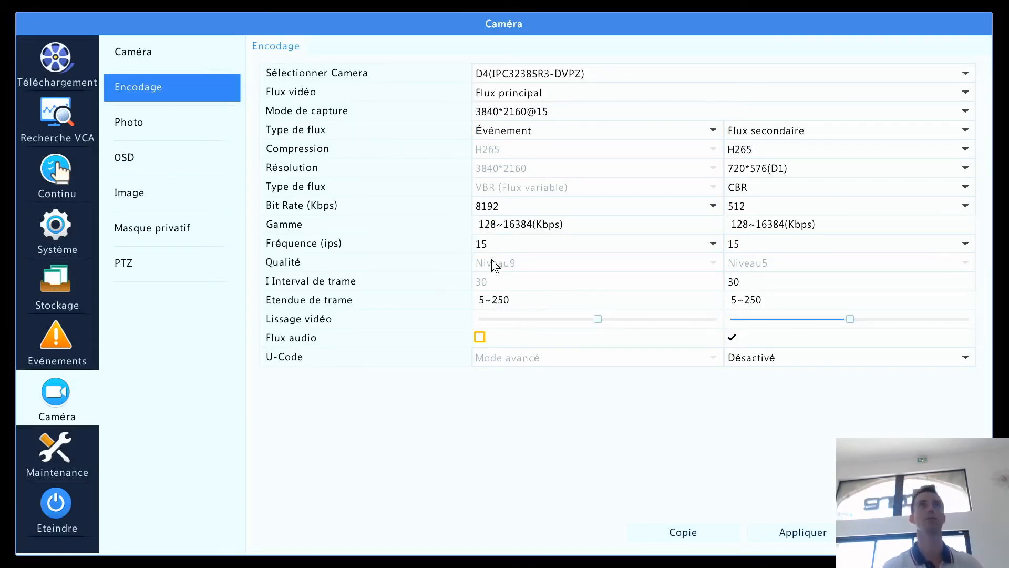
- Check the secondary stream's type choices and try copying all encoding settings to all other cameras, cancelling the copy
{"action": "left_click", "coordinate": [798, 132]}
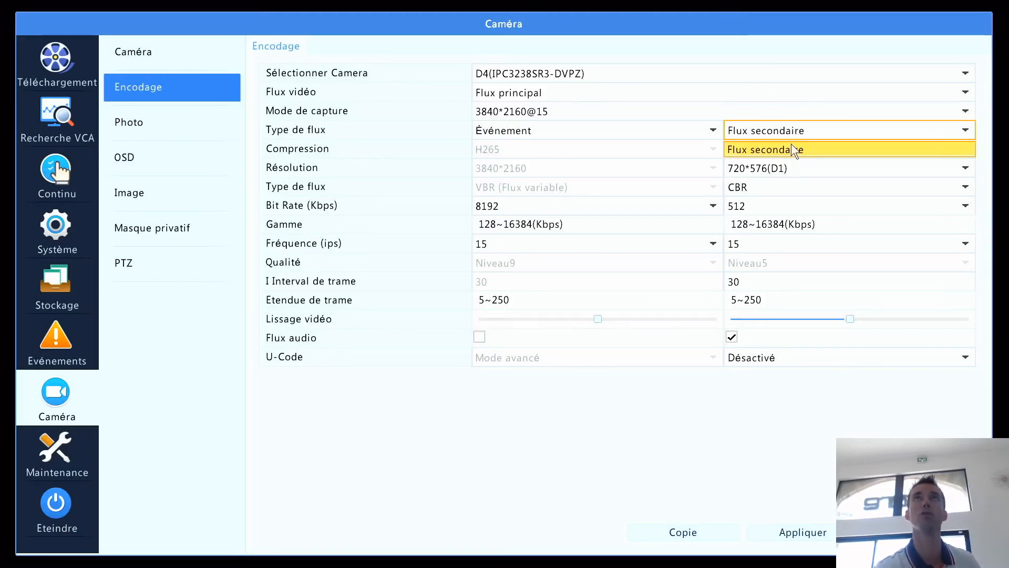
{"action": "left_click", "coordinate": [794, 149]}
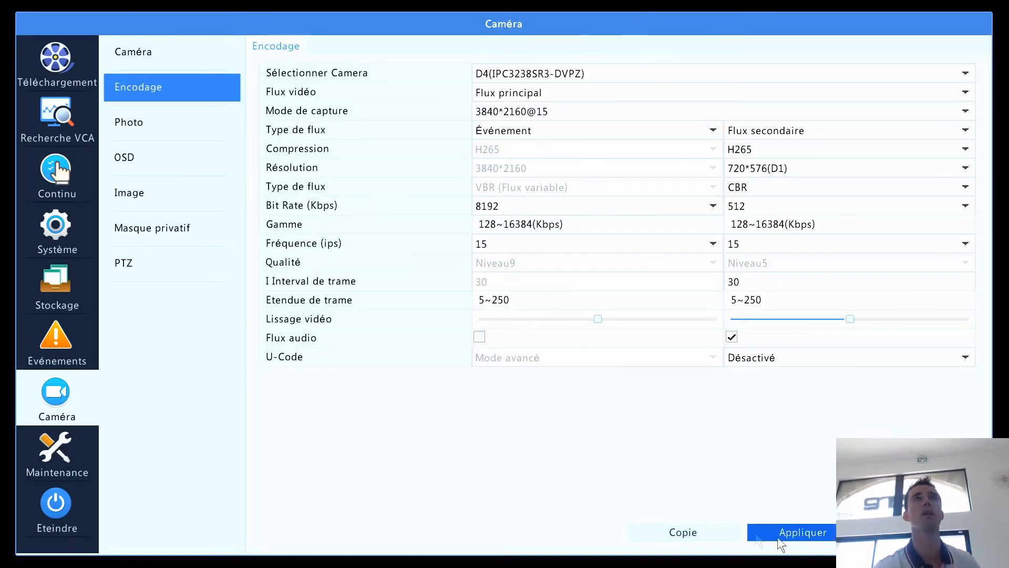
{"action": "left_click", "coordinate": [675, 536]}
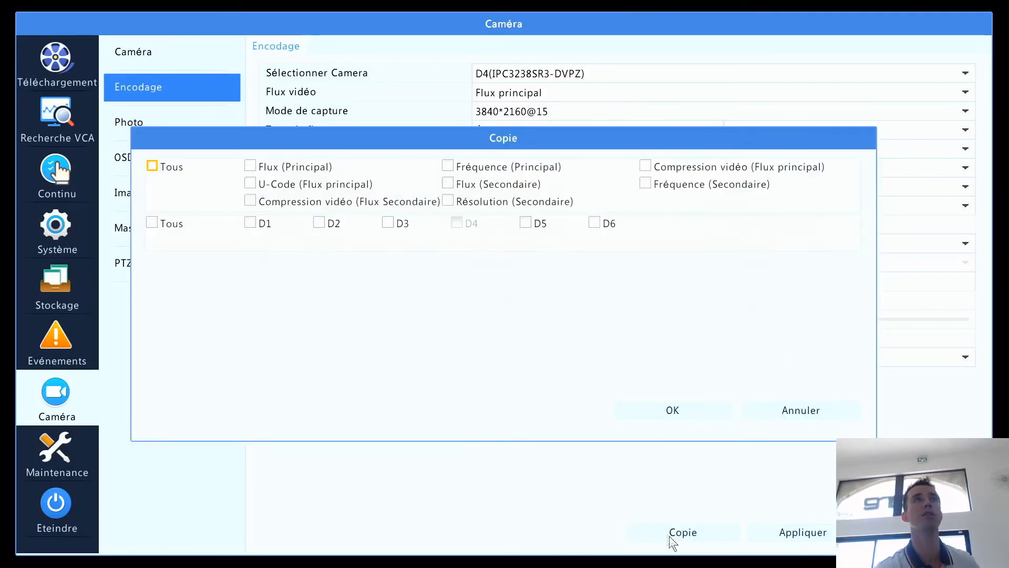
{"action": "left_click", "coordinate": [152, 166]}
{"action": "left_click", "coordinate": [152, 223]}
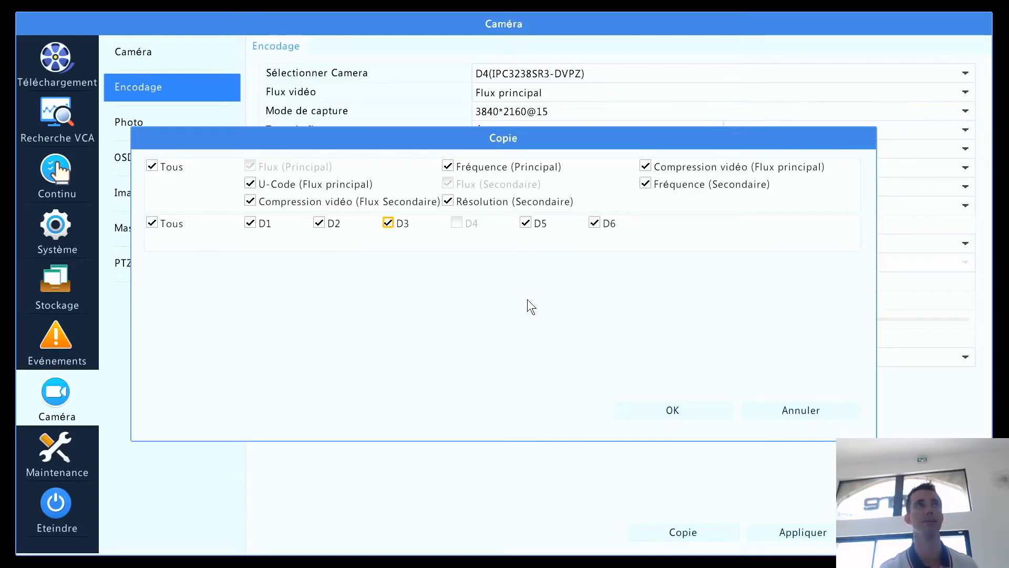
{"action": "left_click", "coordinate": [796, 416]}
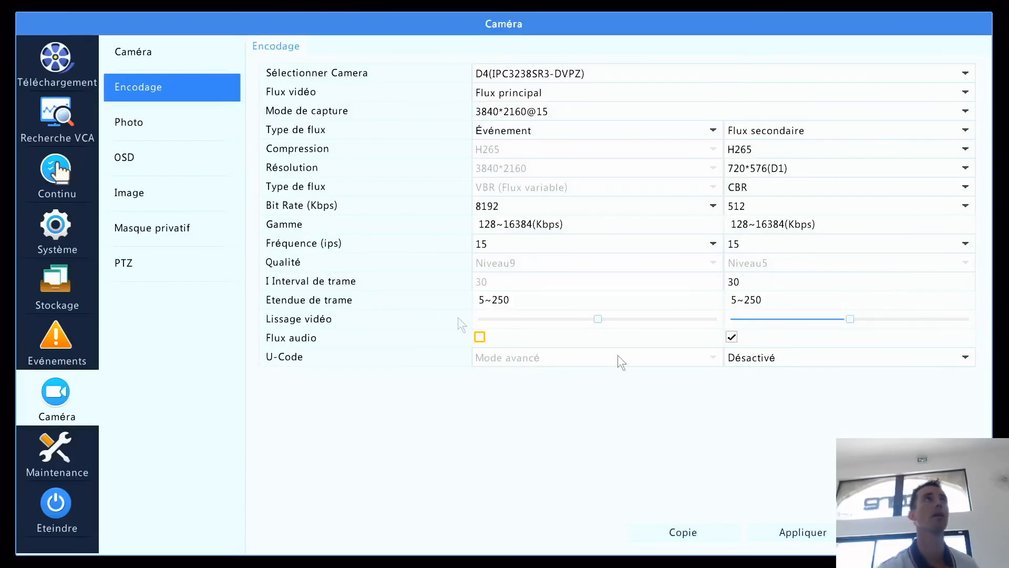
- Review camera D1's snapshot resolution and quality choices in the Photo settings, keeping 704*576(4CIF) and Élevé
{"action": "left_click", "coordinate": [138, 121]}
{"action": "left_click", "coordinate": [536, 70]}
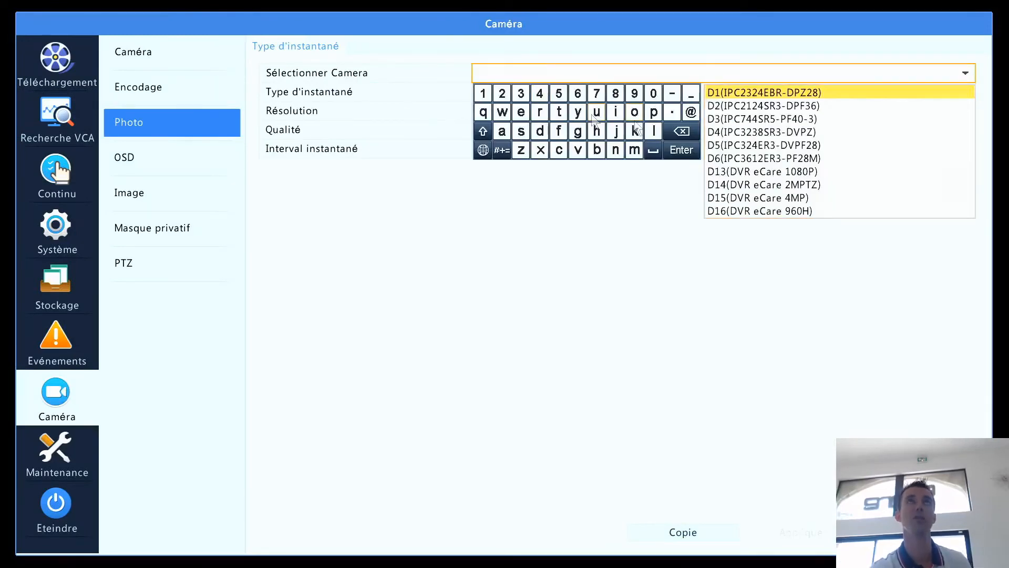
{"action": "left_click", "coordinate": [719, 291]}
{"action": "left_click", "coordinate": [536, 112]}
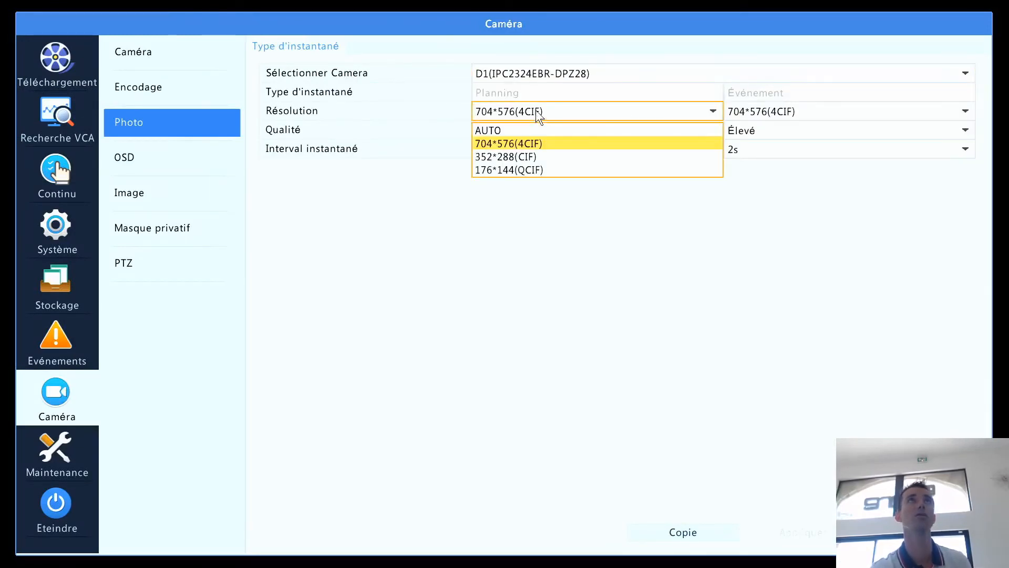
{"action": "left_click", "coordinate": [566, 244]}
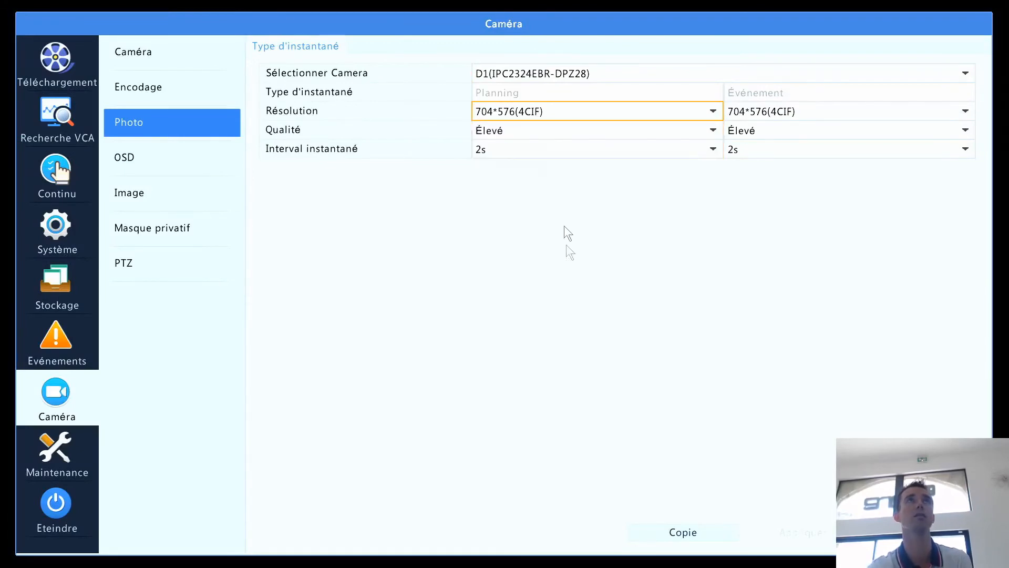
{"action": "left_click", "coordinate": [531, 113]}
{"action": "left_click", "coordinate": [535, 241]}
{"action": "left_click", "coordinate": [518, 134]}
{"action": "left_click", "coordinate": [524, 237]}
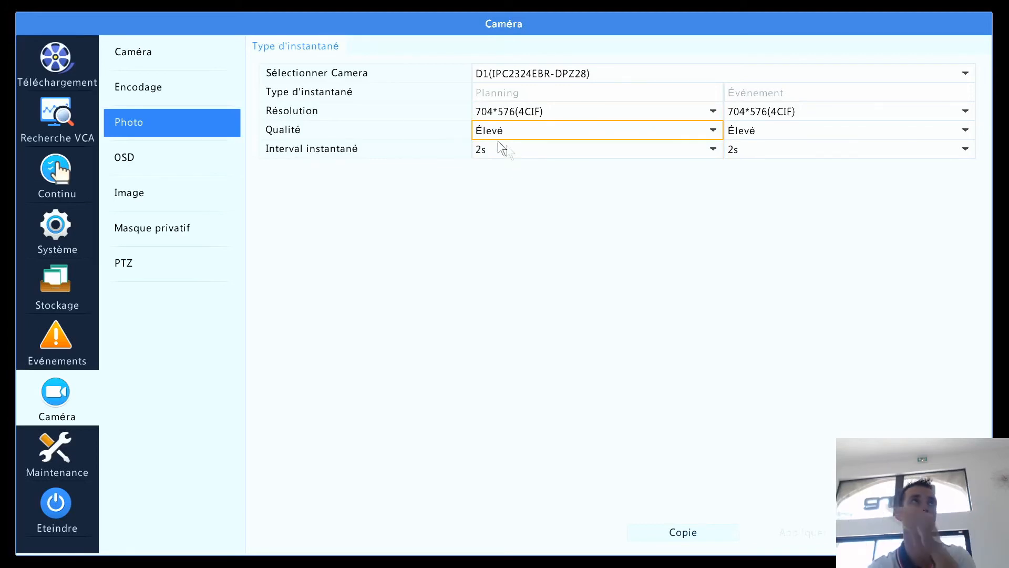
- In camera D1's OSD settings, move the date and time overlay to the lower middle, apply, and restore it to the upper-left corner
{"action": "left_click", "coordinate": [205, 163]}
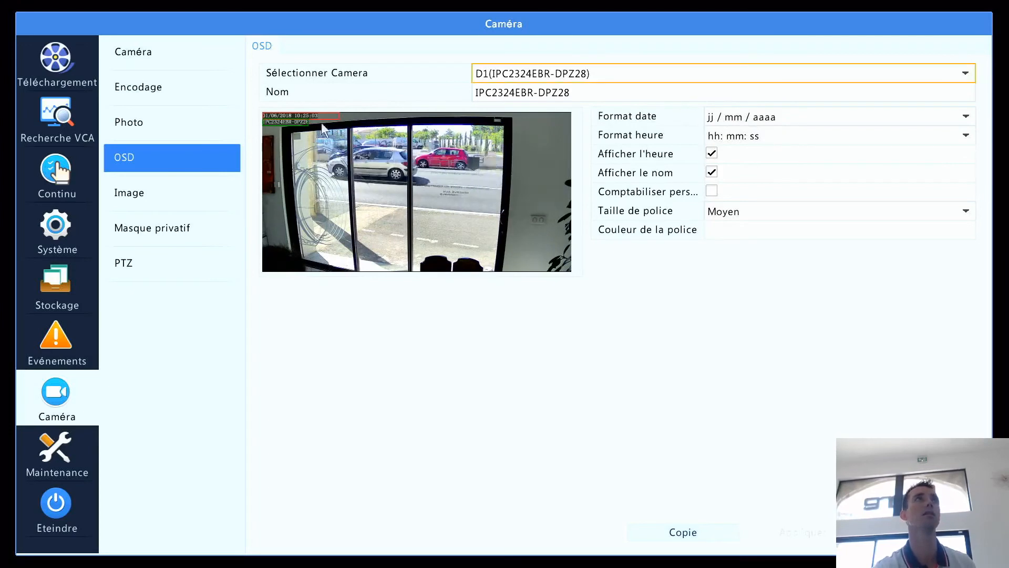
{"action": "left_click_drag", "start_coordinate": [320, 115], "coordinate": [468, 226]}
{"action": "left_click", "coordinate": [798, 532]}
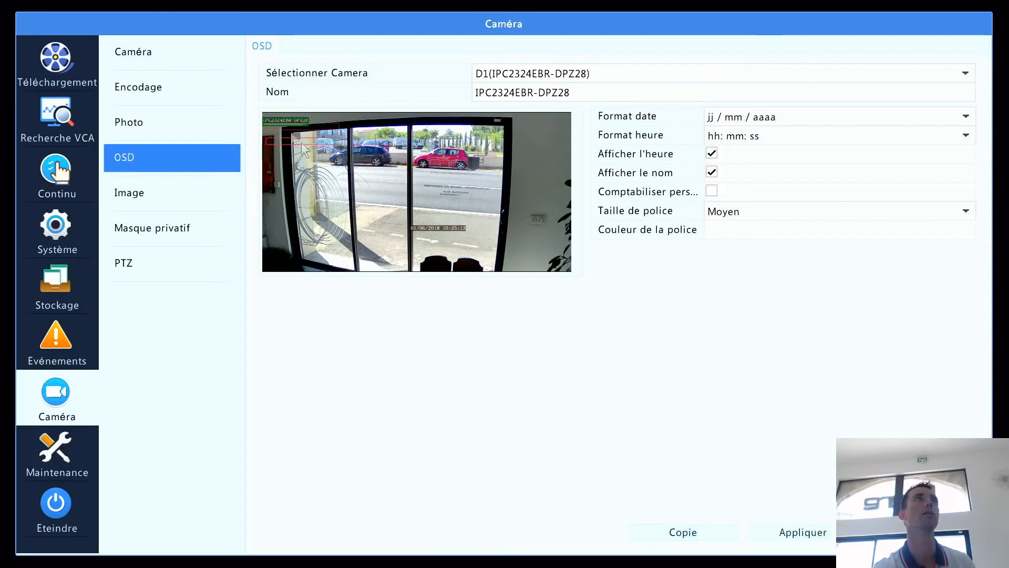
{"action": "left_click", "coordinate": [817, 532]}
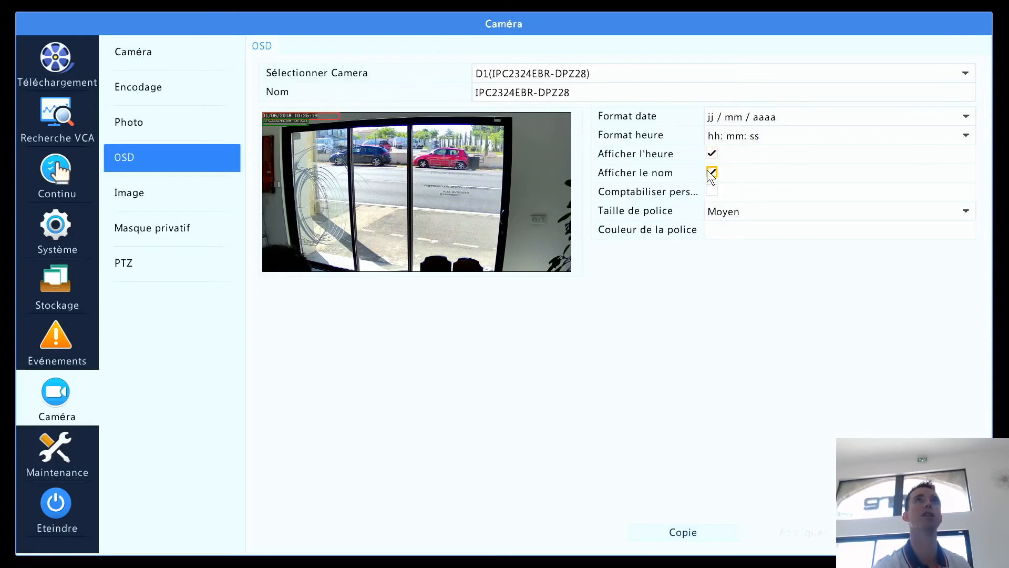
- Enable the people-counting overlay in camera D1's OSD settings and check the name field, font size and font colour choices
{"action": "left_click", "coordinate": [565, 93]}
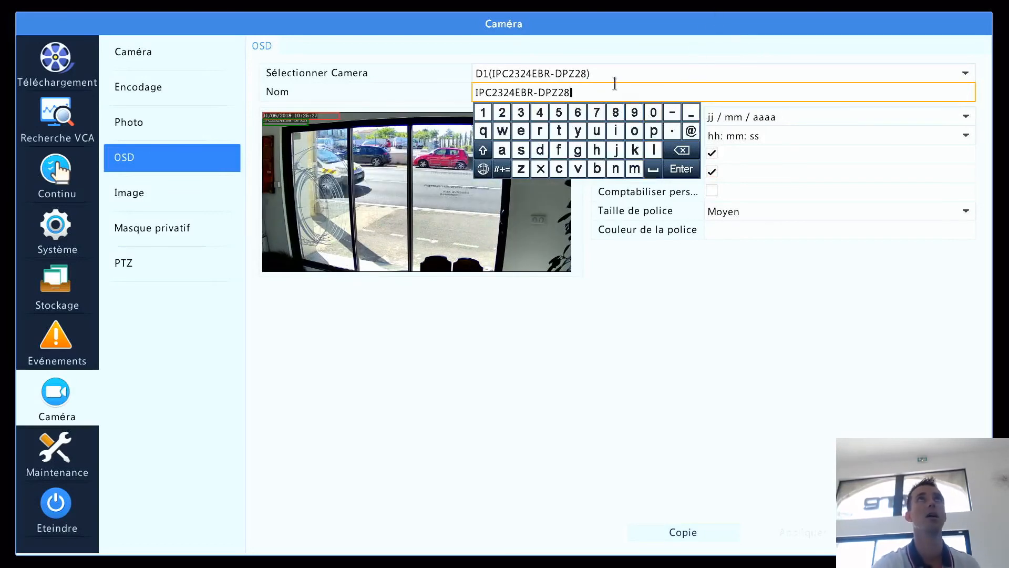
{"action": "left_click", "coordinate": [780, 326]}
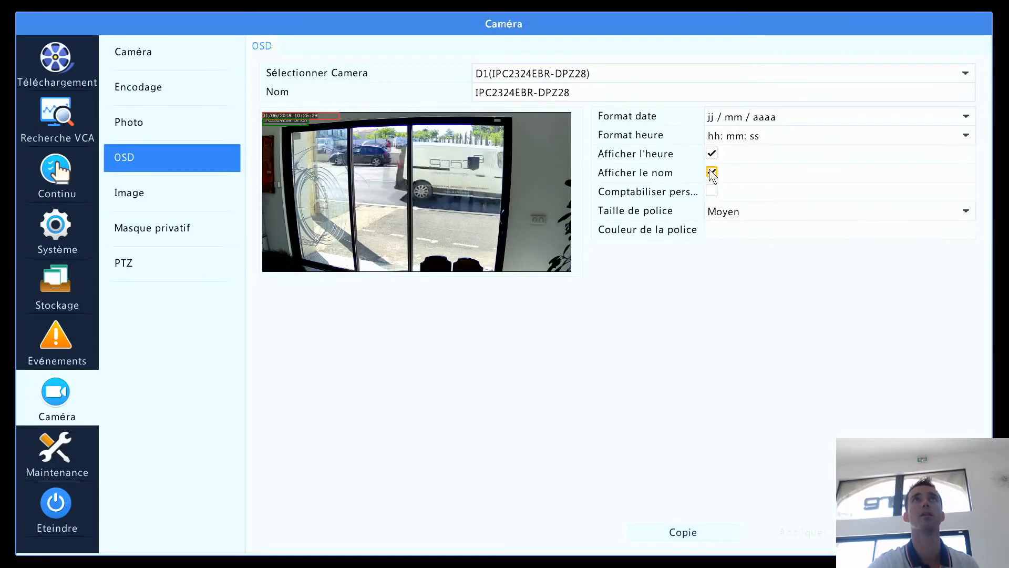
{"action": "left_click", "coordinate": [712, 193]}
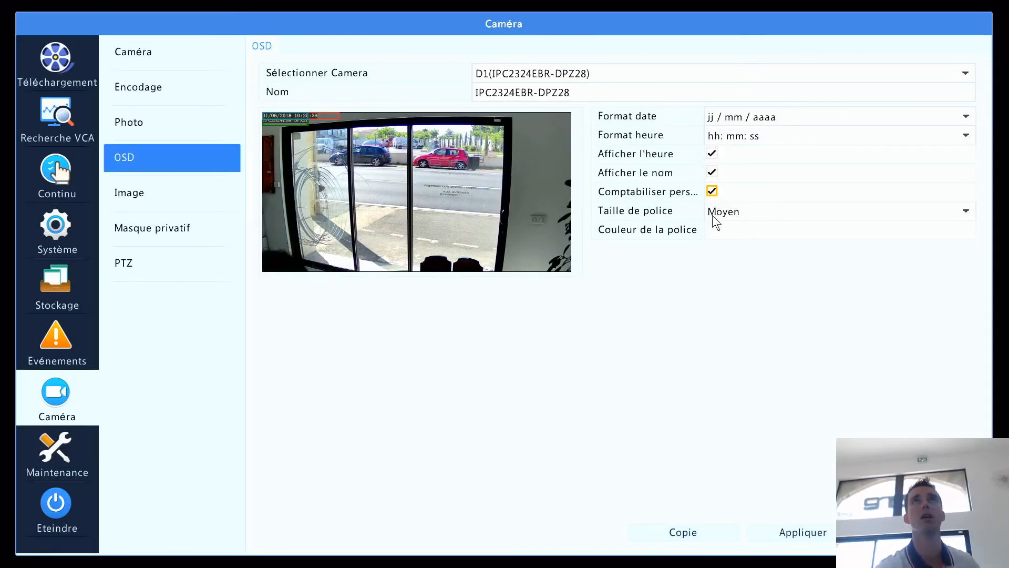
{"action": "left_click", "coordinate": [715, 215]}
{"action": "left_click", "coordinate": [742, 309]}
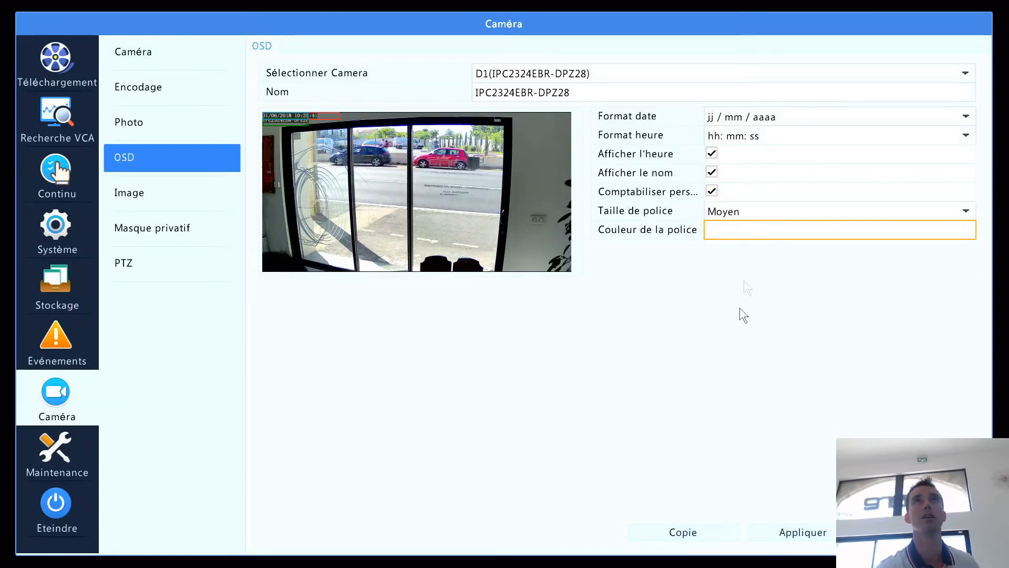
{"action": "left_click", "coordinate": [753, 226]}
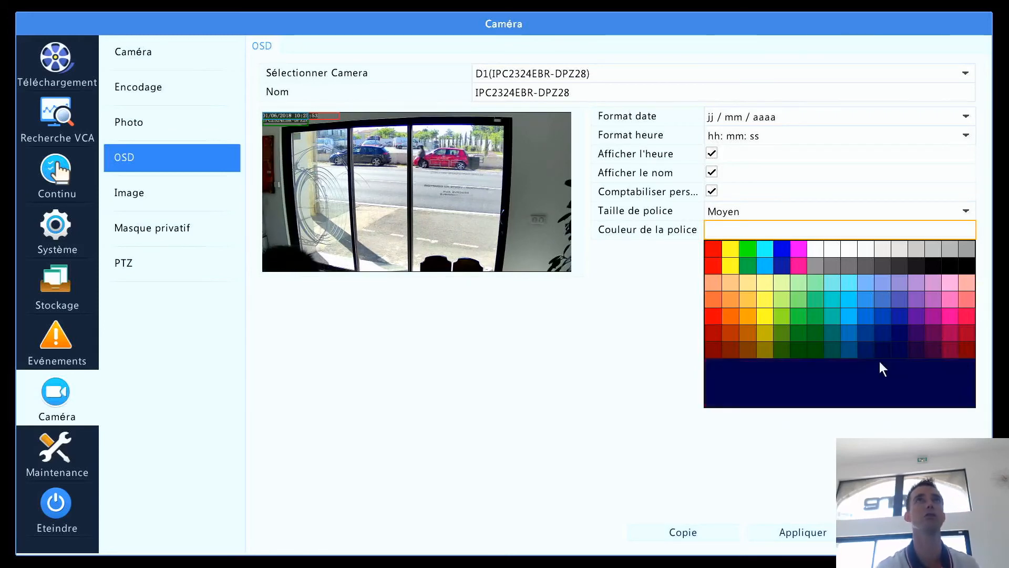
- In the Image settings, review the selectable cameras and the Scène d'image choices, keeping camera D1 on Géneral
{"action": "left_click", "coordinate": [152, 203]}
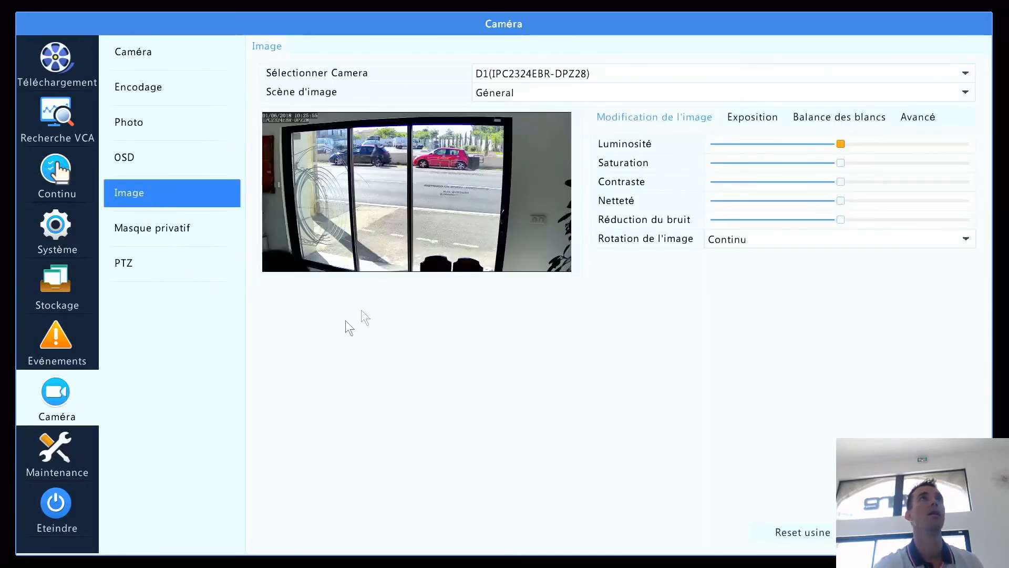
{"action": "left_click", "coordinate": [527, 75]}
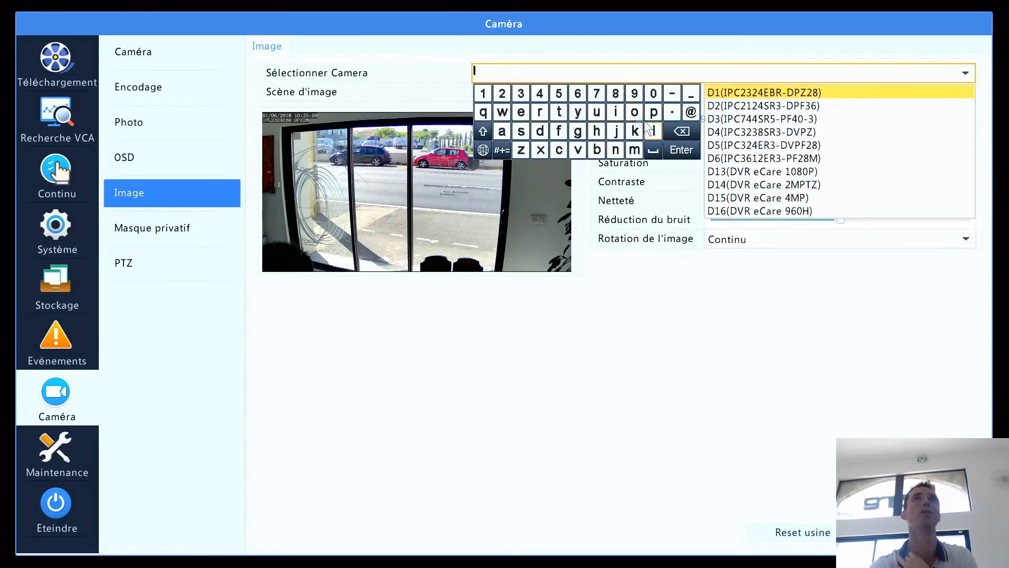
{"action": "left_click", "coordinate": [704, 310]}
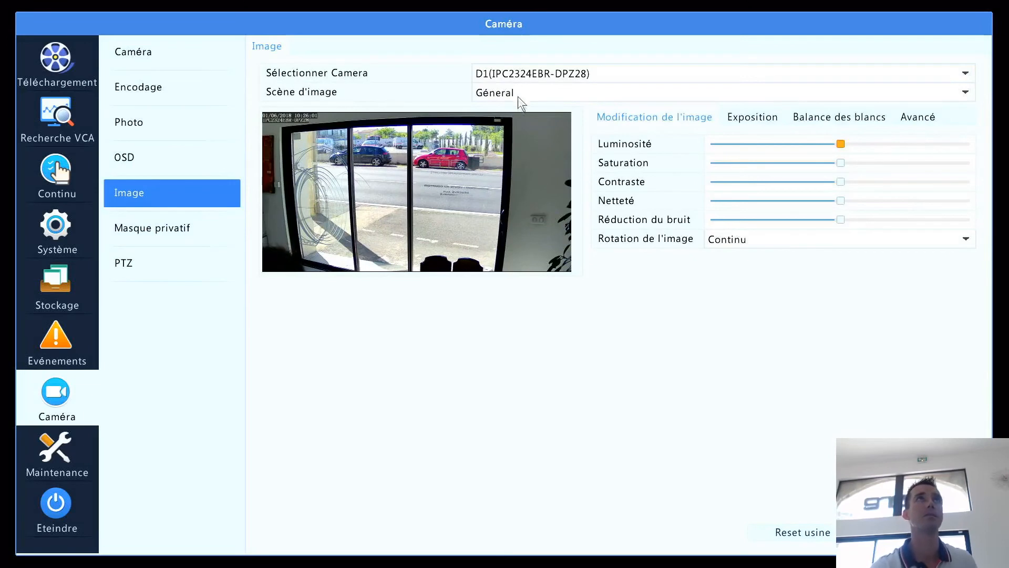
{"action": "left_click", "coordinate": [519, 93]}
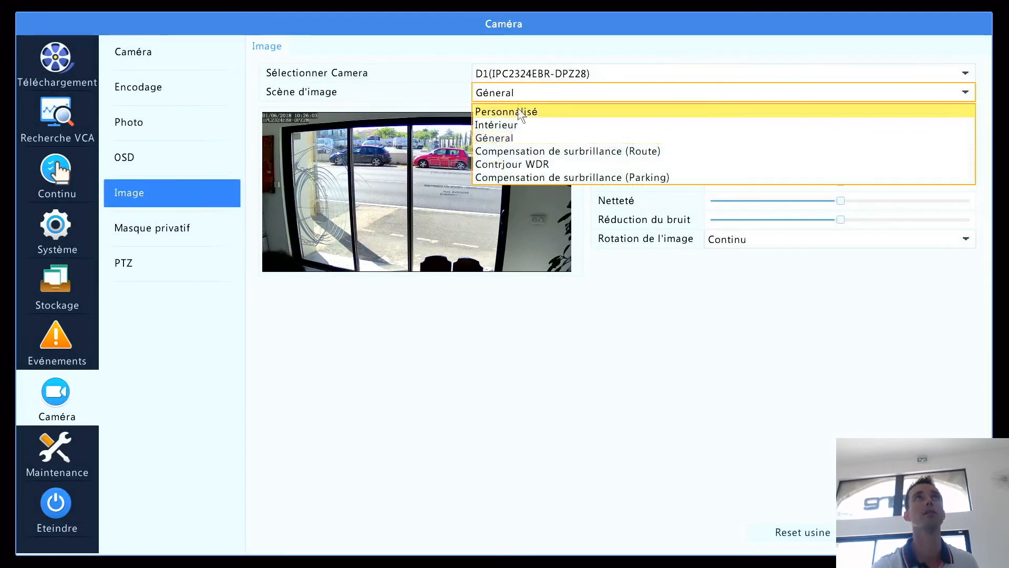
{"action": "left_click", "coordinate": [686, 337]}
{"action": "left_click", "coordinate": [553, 96]}
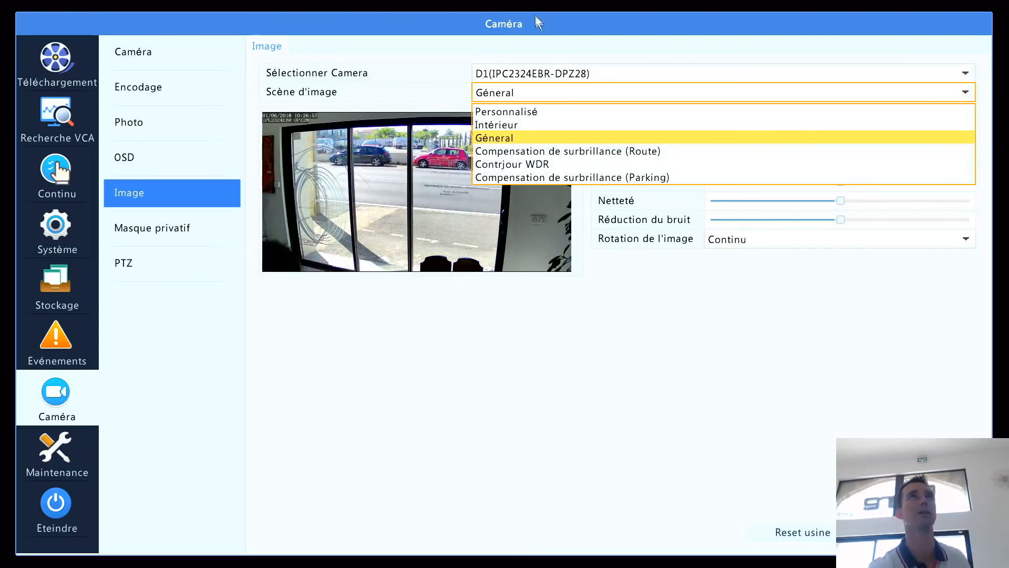
{"action": "left_click", "coordinate": [655, 301]}
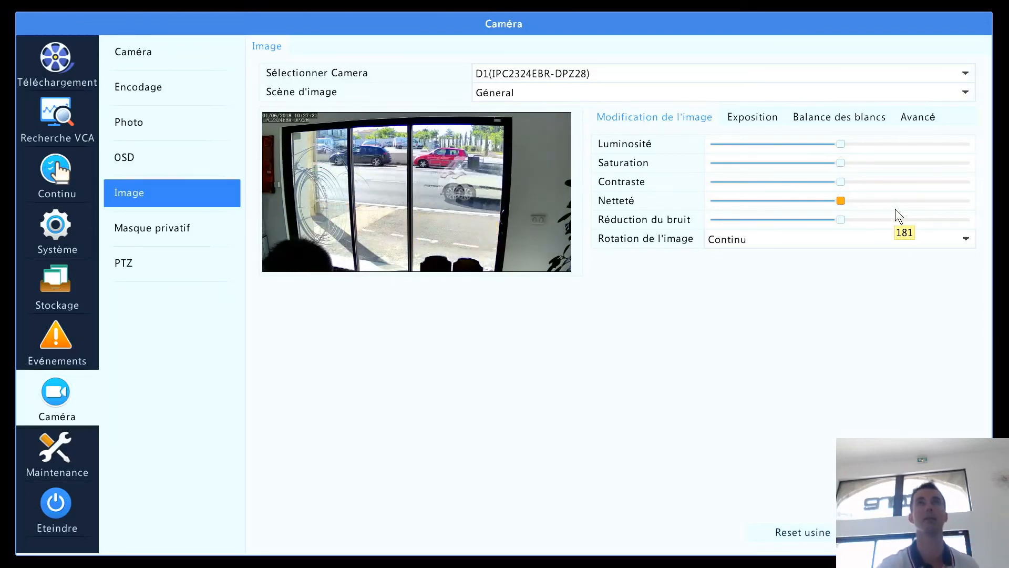
- Review camera D1's exposure mode choices and set Mode d'exposition to Automatique
{"action": "left_click", "coordinate": [767, 115]}
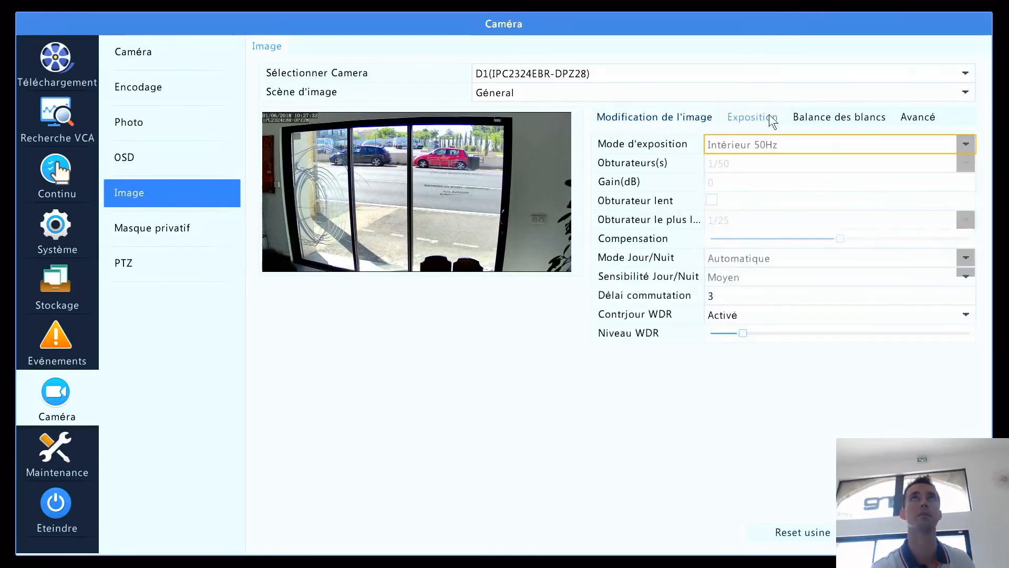
{"action": "left_click", "coordinate": [768, 143]}
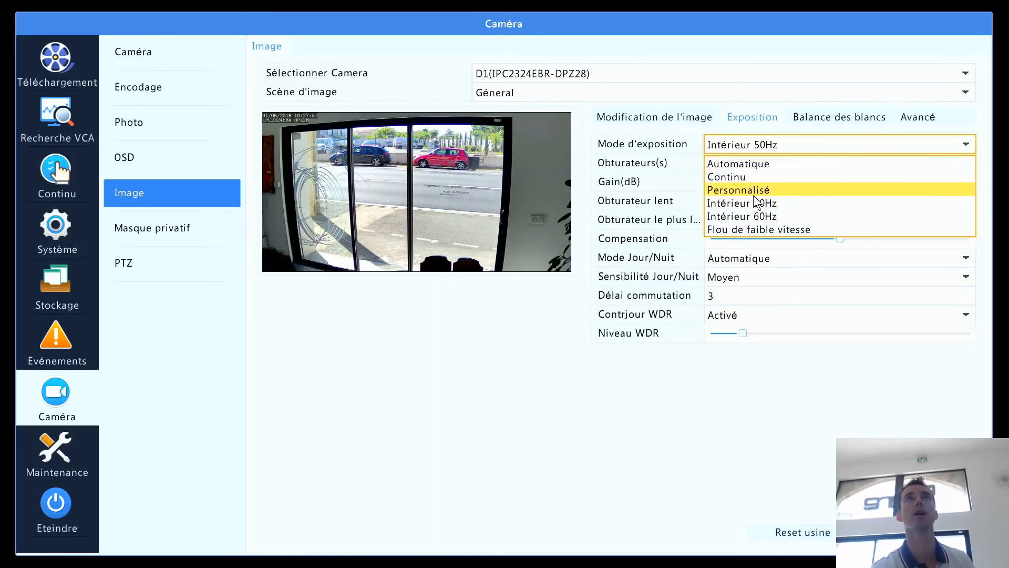
{"action": "left_click", "coordinate": [752, 427]}
{"action": "left_click", "coordinate": [752, 146]}
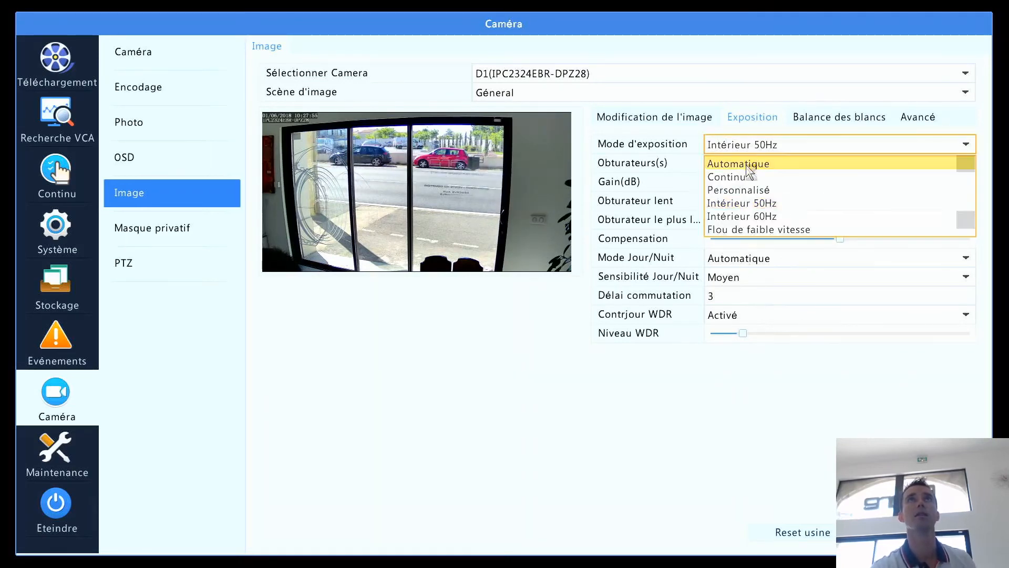
{"action": "left_click", "coordinate": [746, 165]}
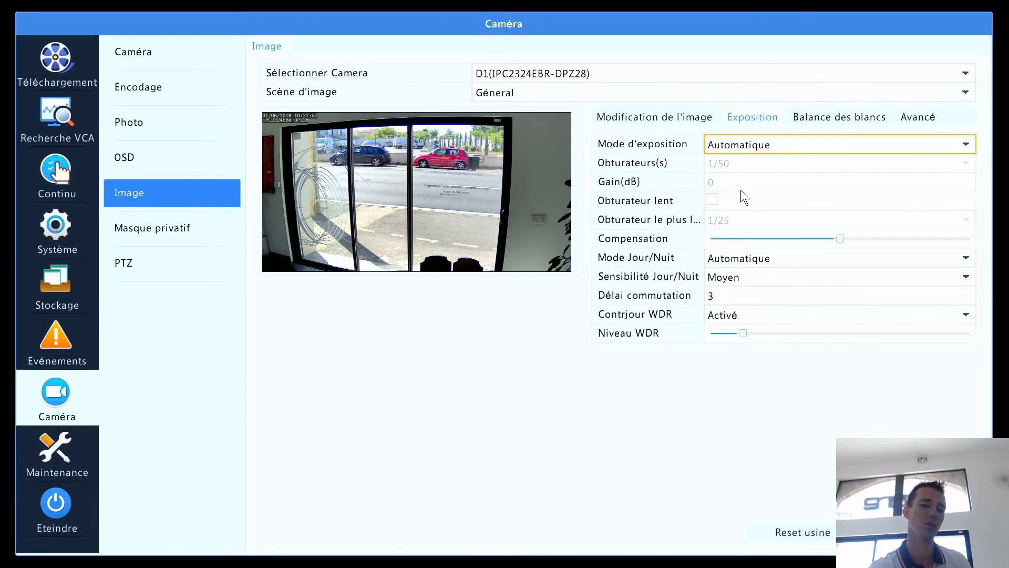
{"action": "left_click", "coordinate": [753, 143]}
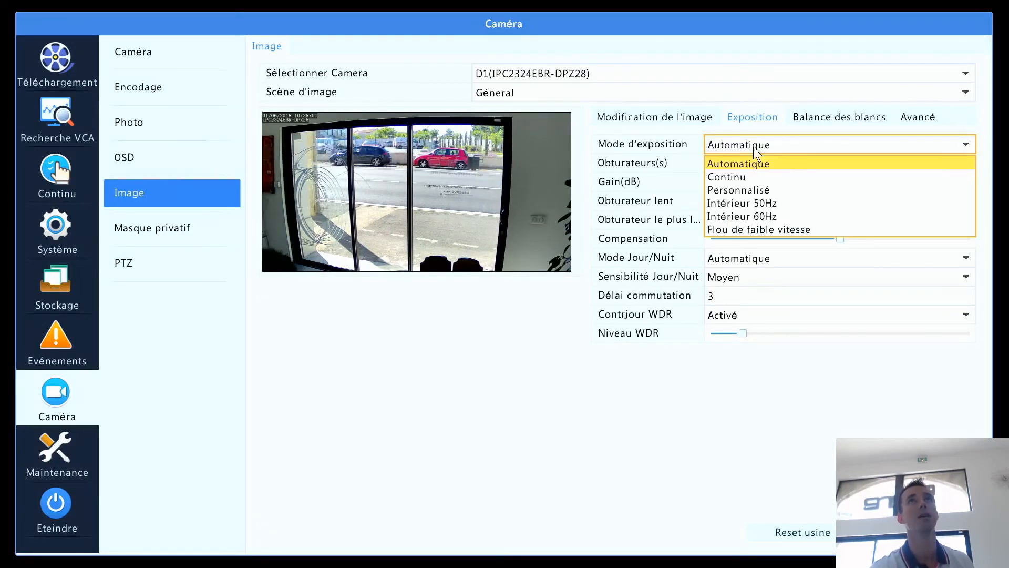
{"action": "left_click", "coordinate": [763, 376]}
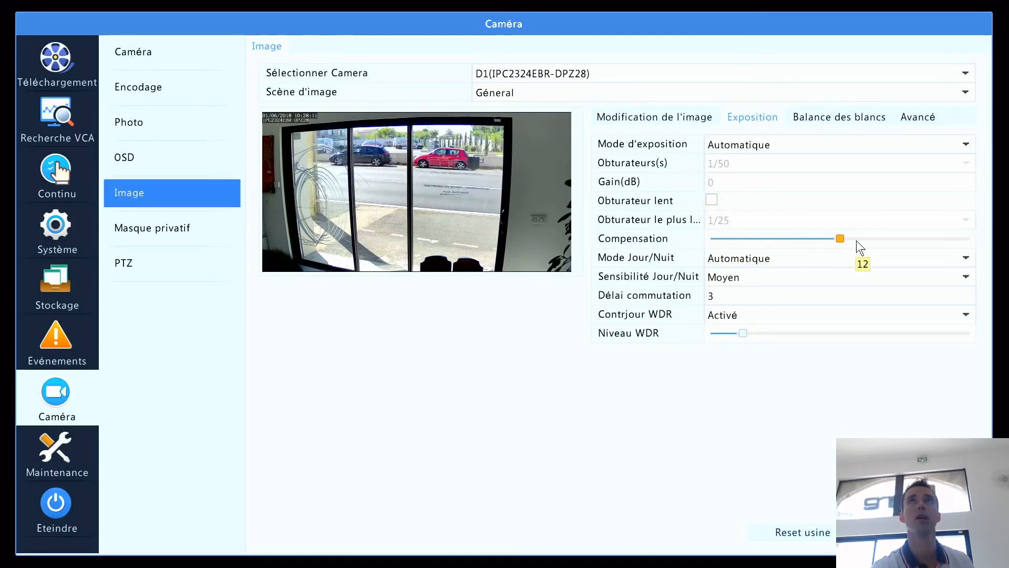
- Check D1's day/night mode and sensitivity choices, keeping Automatique and Moyen, and set Délai commutation to 30
{"action": "left_click", "coordinate": [778, 260]}
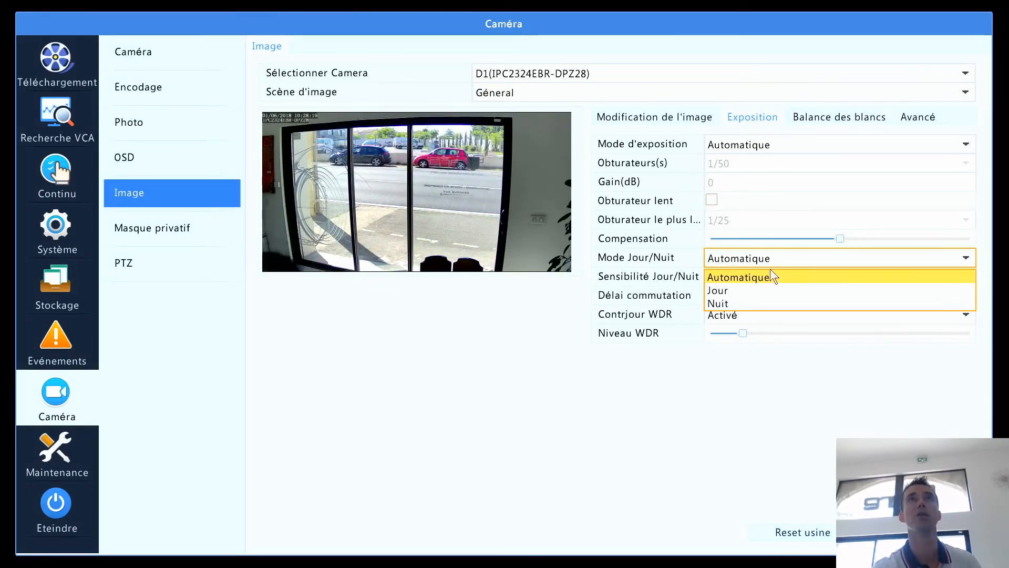
{"action": "left_click", "coordinate": [768, 276]}
{"action": "left_click", "coordinate": [761, 276]}
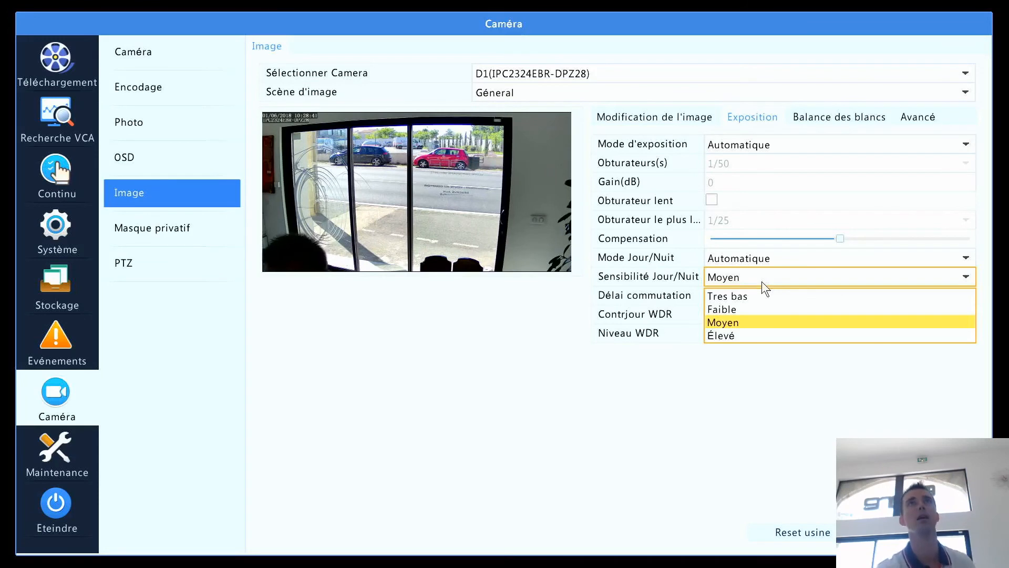
{"action": "left_click", "coordinate": [787, 371]}
{"action": "left_click", "coordinate": [775, 290]}
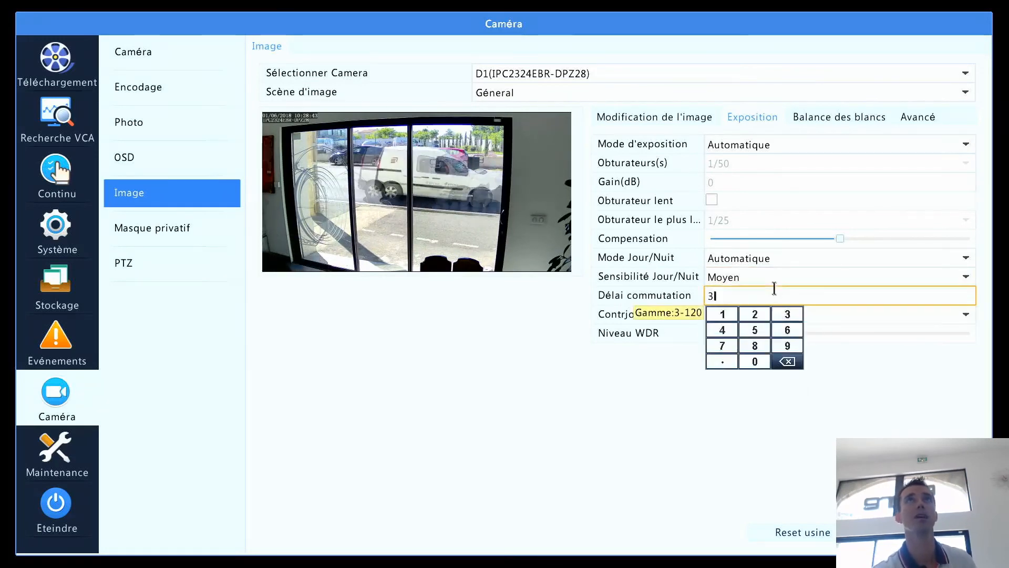
{"action": "left_click", "coordinate": [819, 451]}
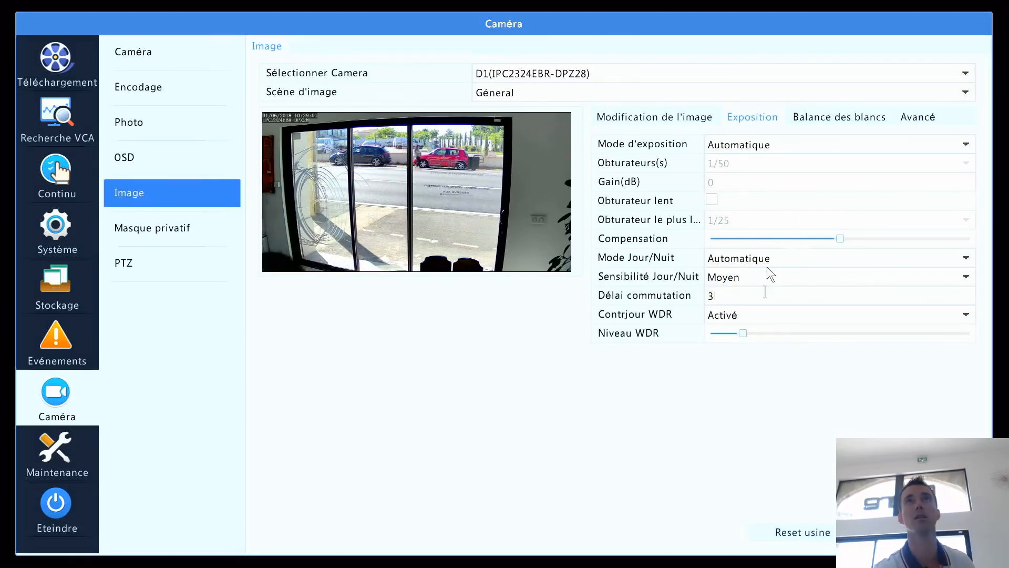
{"action": "left_click", "coordinate": [767, 296]}
{"action": "type", "text": "0"}
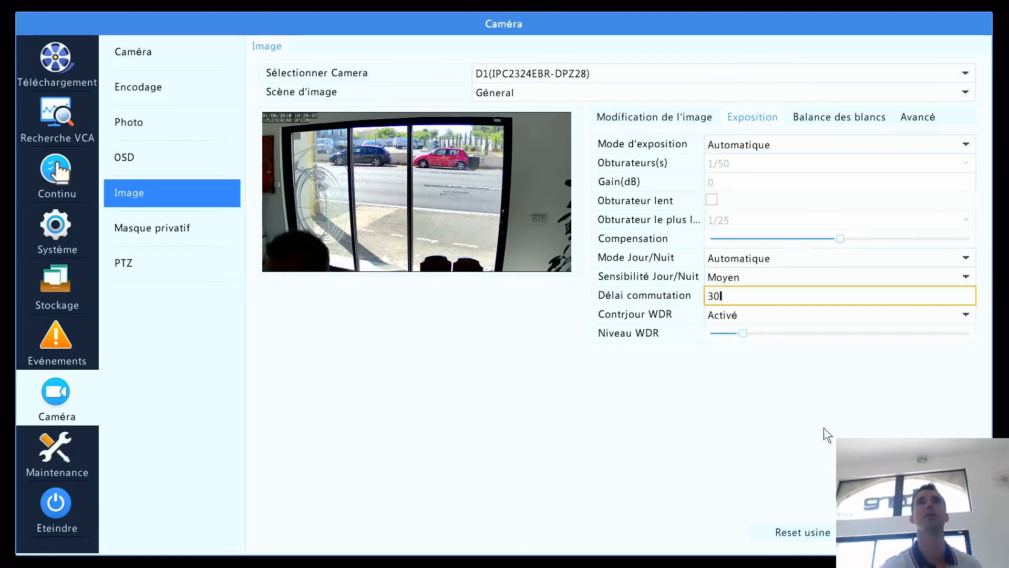
- Switch D1's Contrjour WDR to Désactivé and back to Activé, and raise Niveau WDR to about three quarters of its range
{"action": "left_click", "coordinate": [723, 345]}
{"action": "left_click", "coordinate": [739, 314]}
{"action": "left_click", "coordinate": [740, 331]}
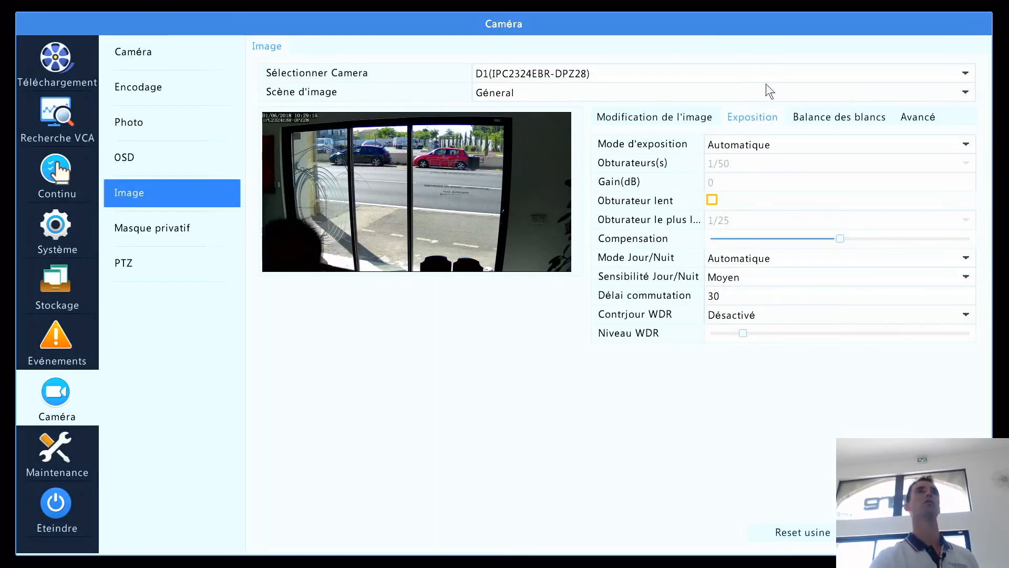
{"action": "left_click", "coordinate": [766, 314]}
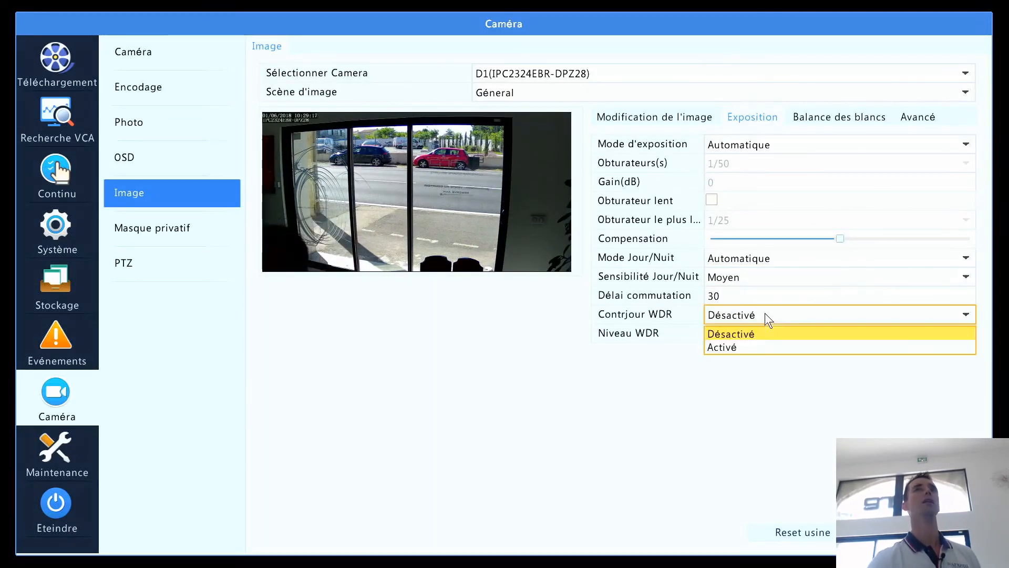
{"action": "left_click", "coordinate": [750, 348]}
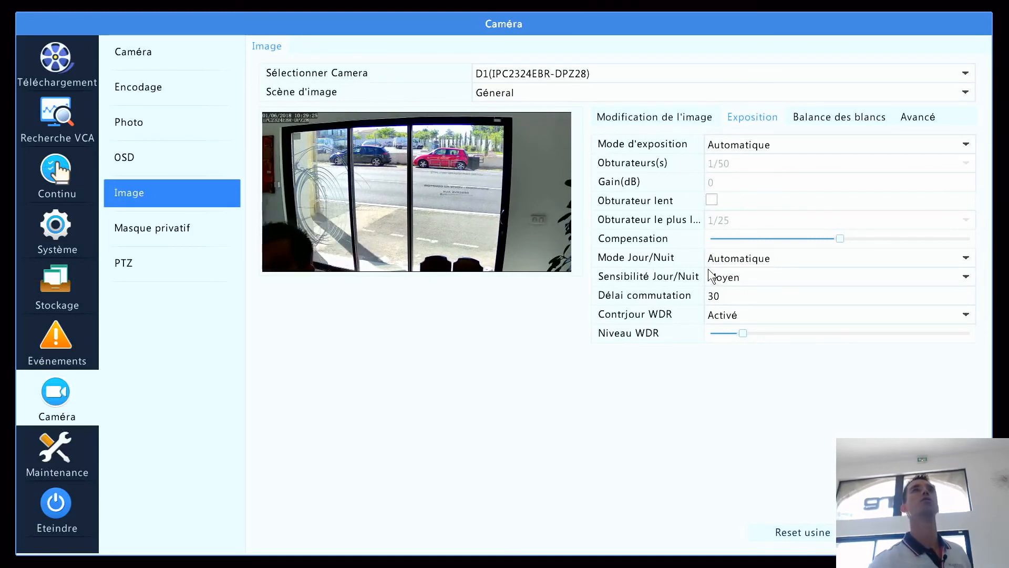
{"action": "left_click_drag", "start_coordinate": [742, 333], "coordinate": [887, 332]}
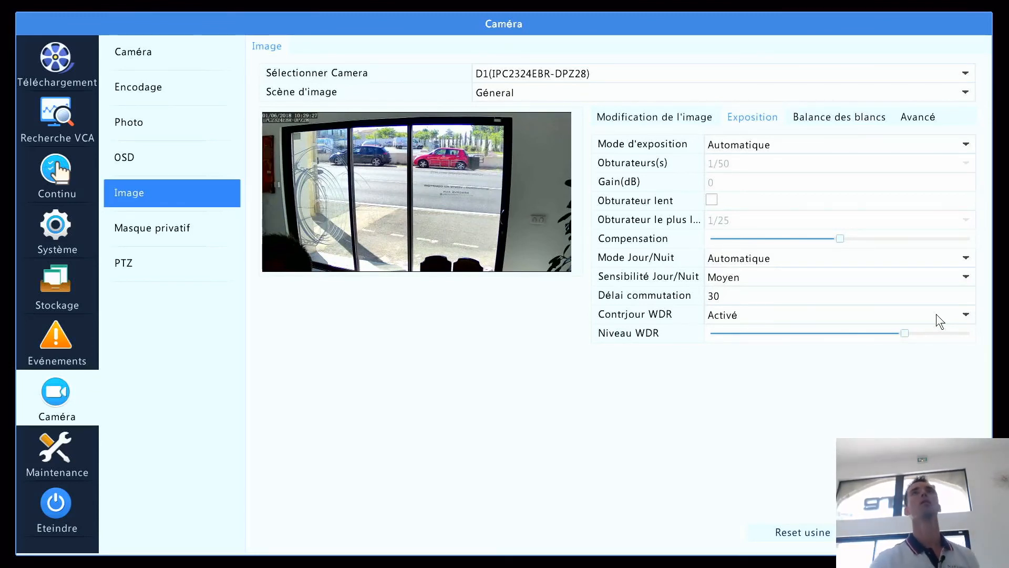
- Return to the live view, enlarge camera IPC2124SR3-DPF36 to full screen, and restore the four-camera view
{"action": "left_click", "coordinate": [916, 532]}
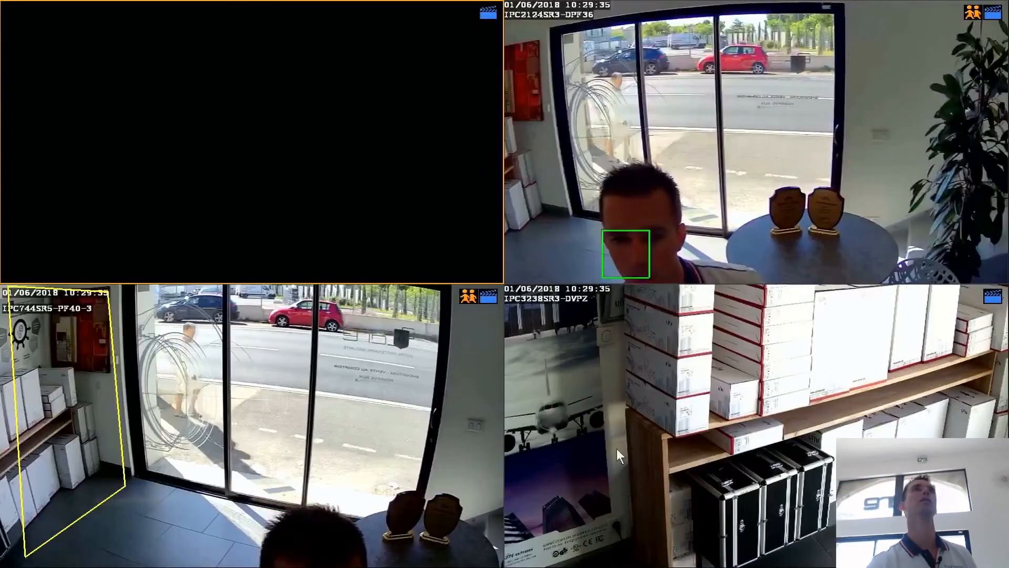
{"action": "right_click", "coordinate": [607, 209]}
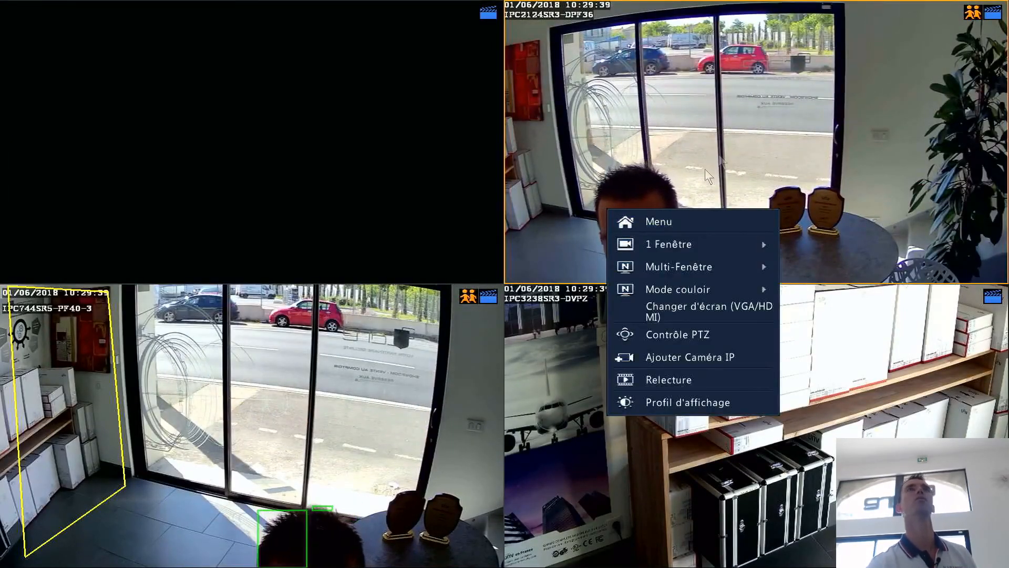
{"action": "left_click", "coordinate": [723, 151]}
{"action": "double_click", "coordinate": [702, 200]}
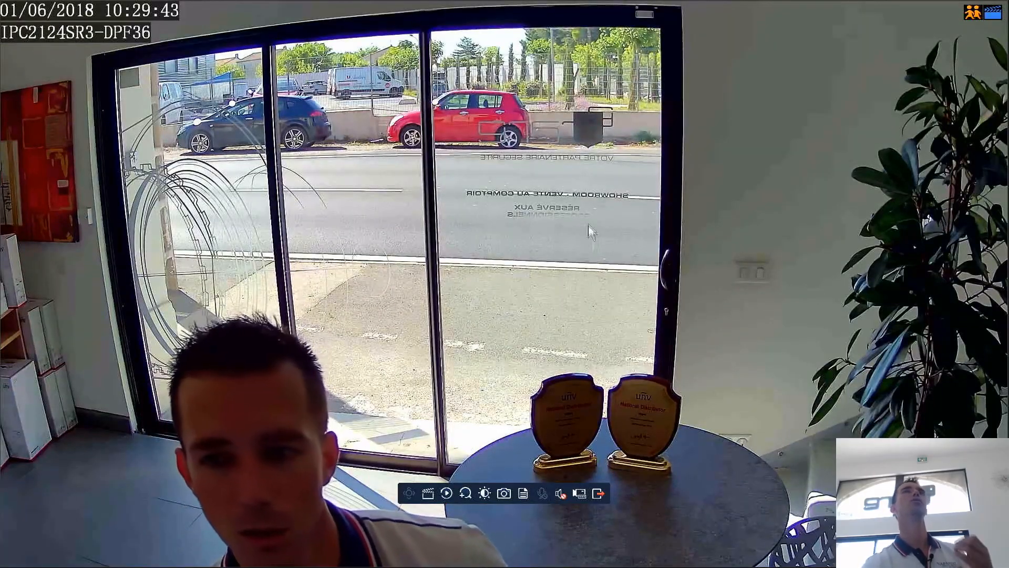
{"action": "double_click", "coordinate": [475, 194]}
- Reopen the camera Image settings and select camera D3(IPC744SR5-PF40-3)
{"action": "right_click", "coordinate": [620, 162]}
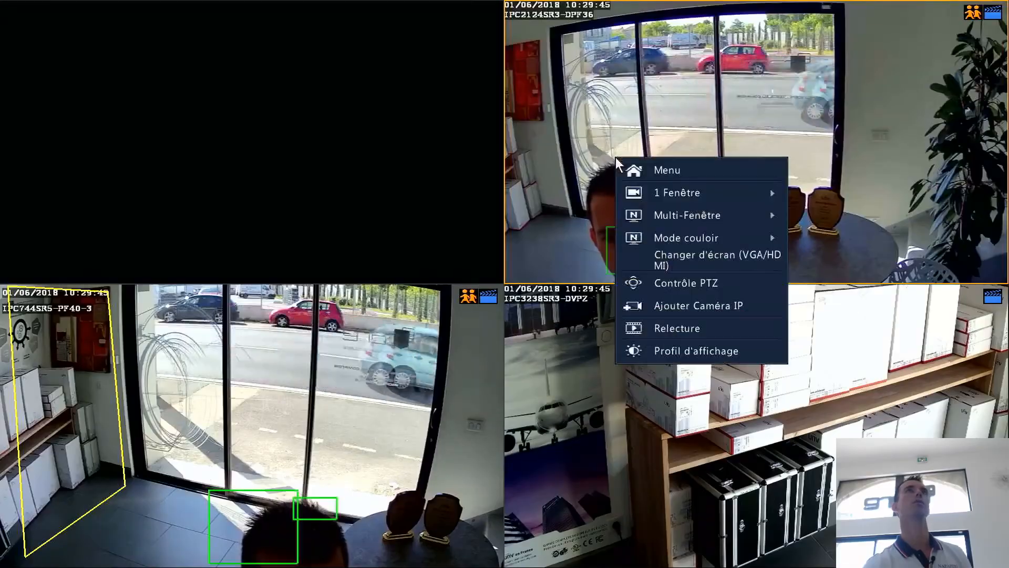
{"action": "left_click", "coordinate": [637, 167]}
{"action": "left_click", "coordinate": [69, 390]}
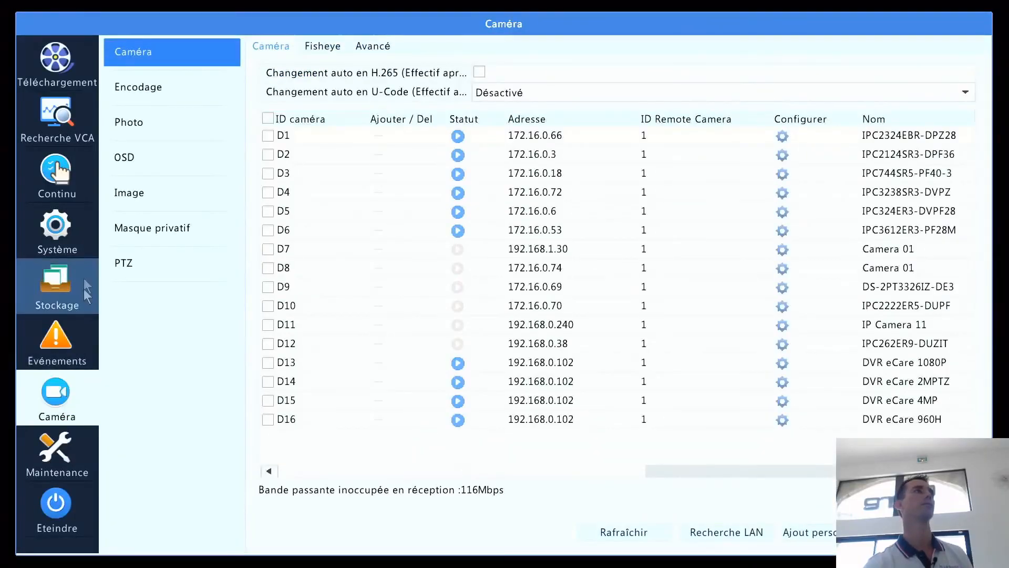
{"action": "left_click", "coordinate": [147, 193]}
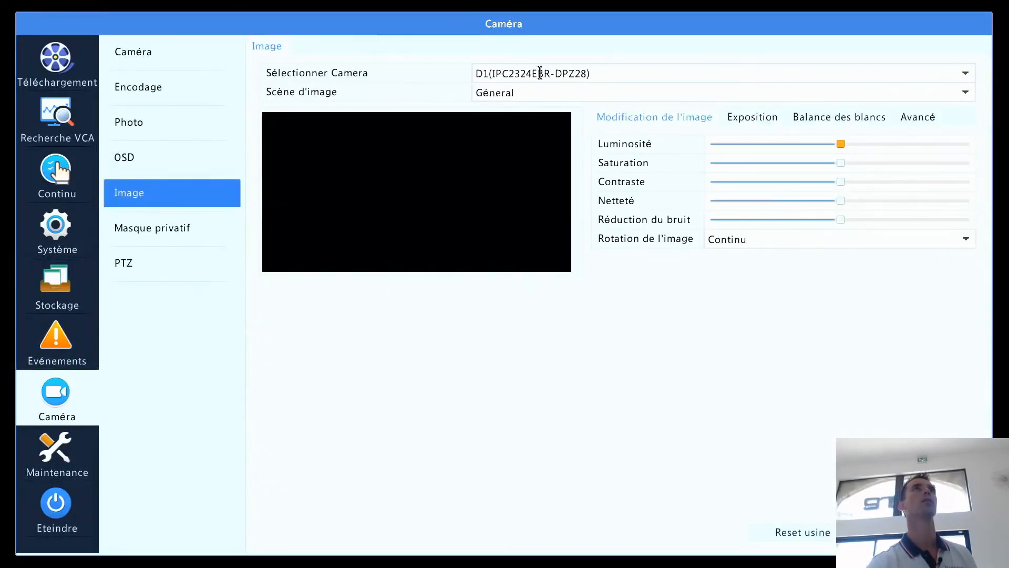
{"action": "left_click", "coordinate": [560, 72]}
{"action": "left_click", "coordinate": [778, 119]}
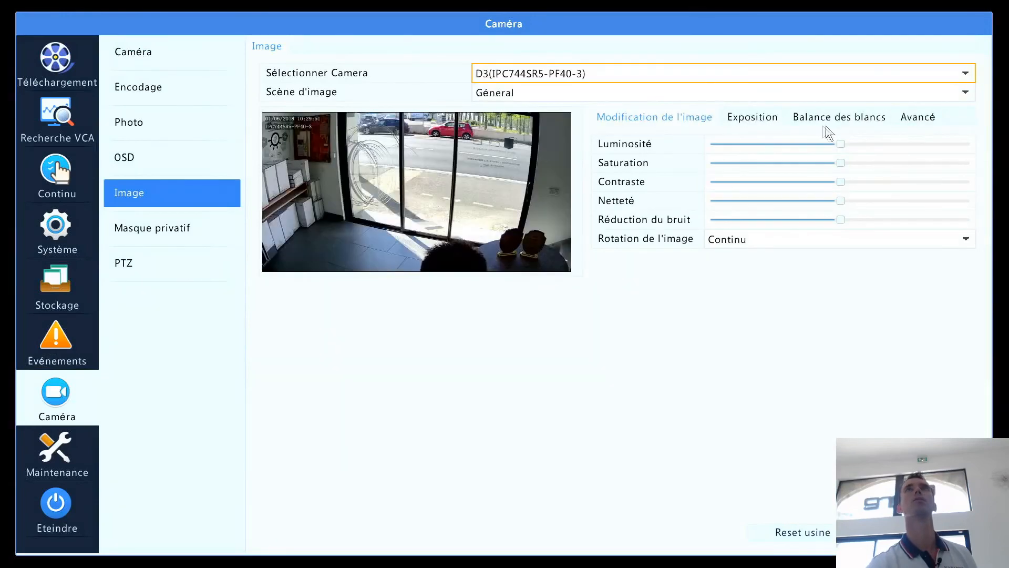
- Review D3's exposure, white balance and advanced anti-fog image settings
{"action": "left_click", "coordinate": [751, 116]}
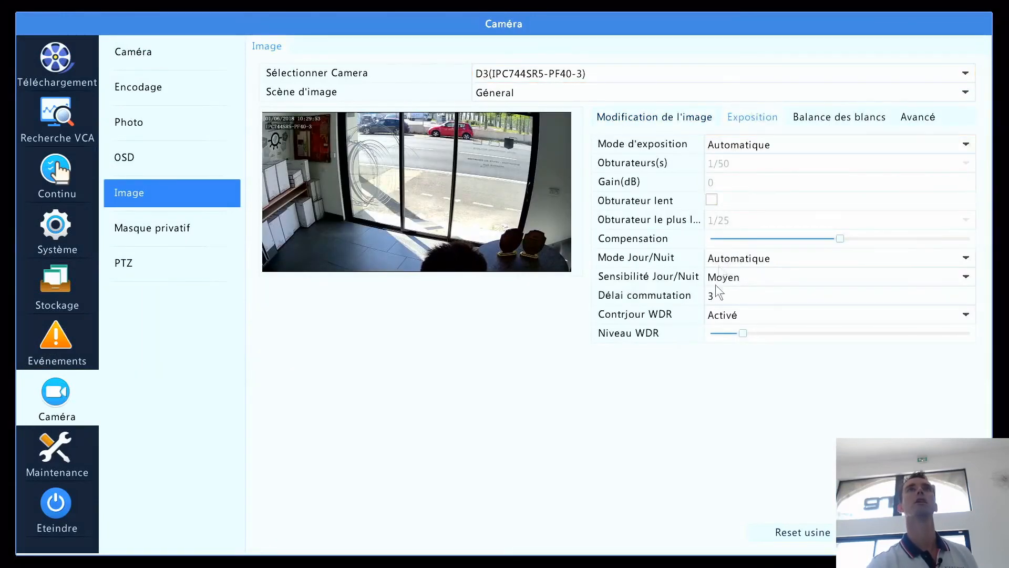
{"action": "left_click", "coordinate": [812, 122]}
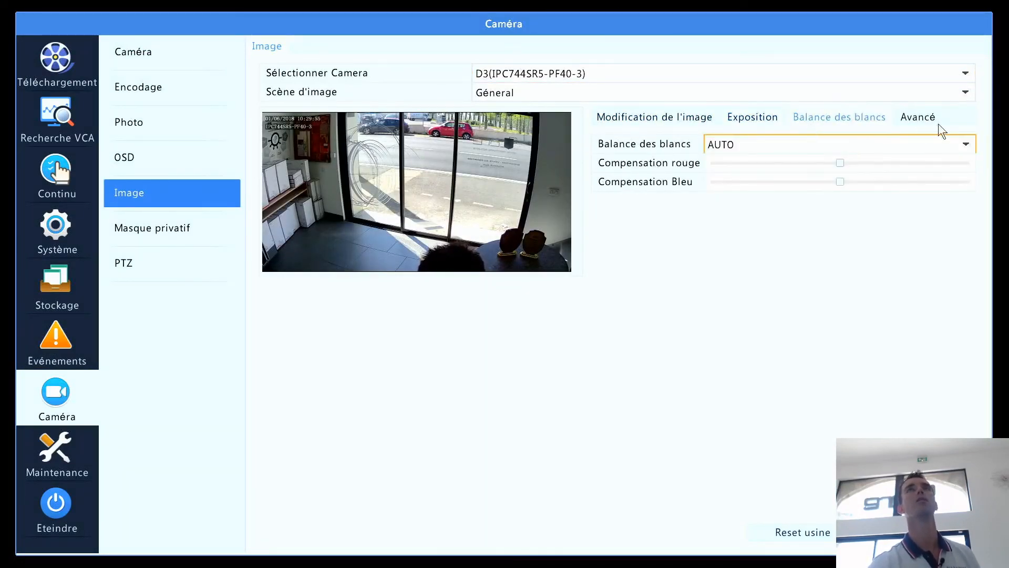
{"action": "left_click", "coordinate": [917, 121]}
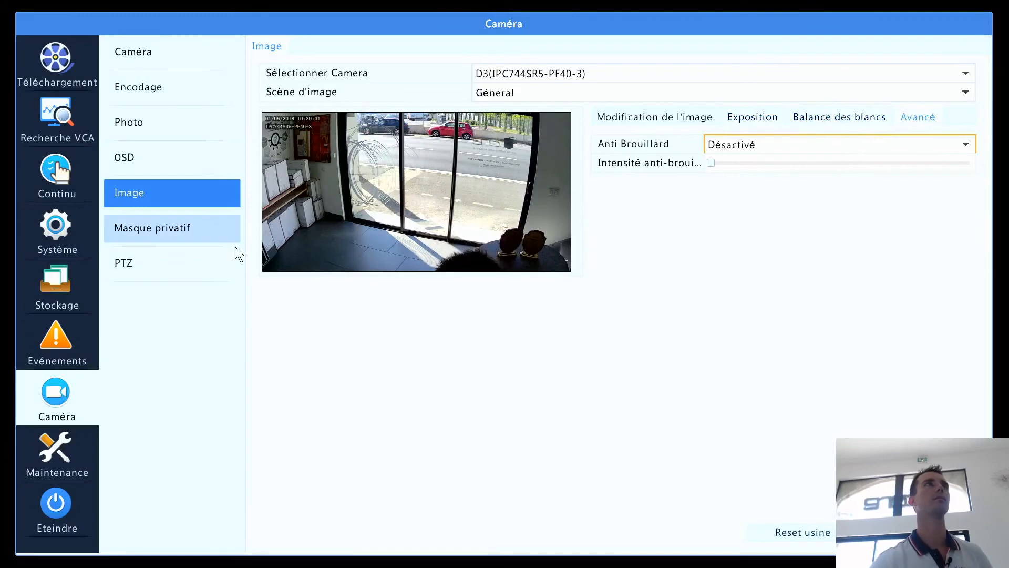
- Open the privacy mask settings, select camera D2(IPC2124SR3-DPF36) and enable its privacy mask
{"action": "left_click", "coordinate": [186, 228]}
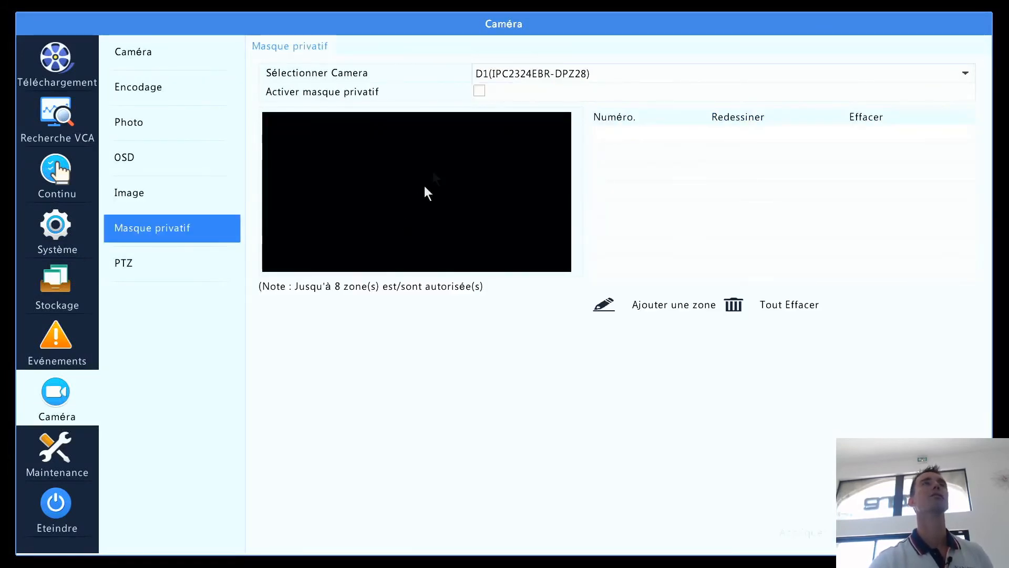
{"action": "left_click", "coordinate": [492, 75]}
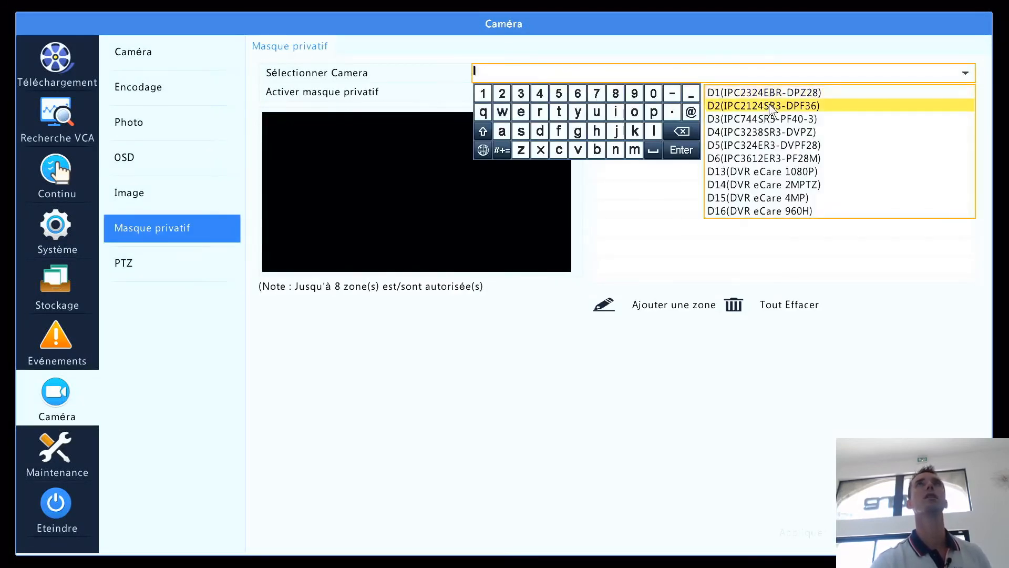
{"action": "left_click", "coordinate": [768, 103]}
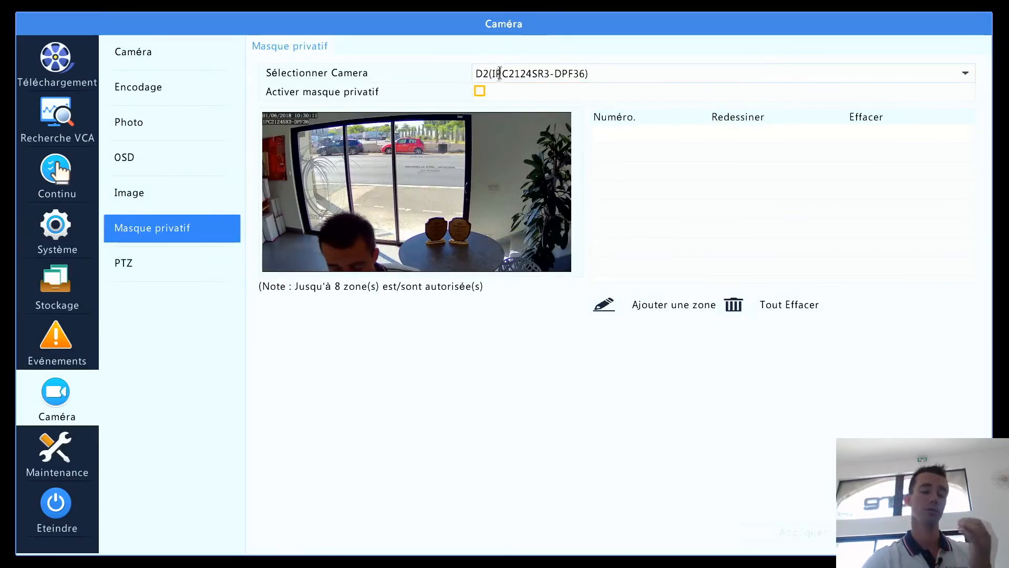
{"action": "left_click", "coordinate": [480, 91]}
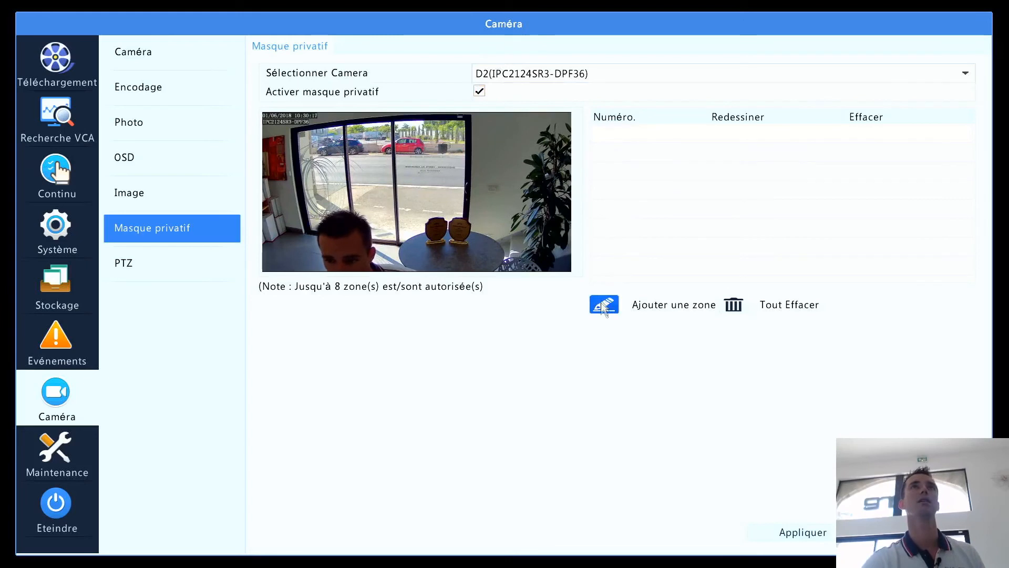
- Draw six mask zones on D2's image, redrawing zone 1 large over the window and placing smaller ones around the wall, plant and lower edge
{"action": "left_click_drag", "start_coordinate": [460, 121], "coordinate": [451, 138]}
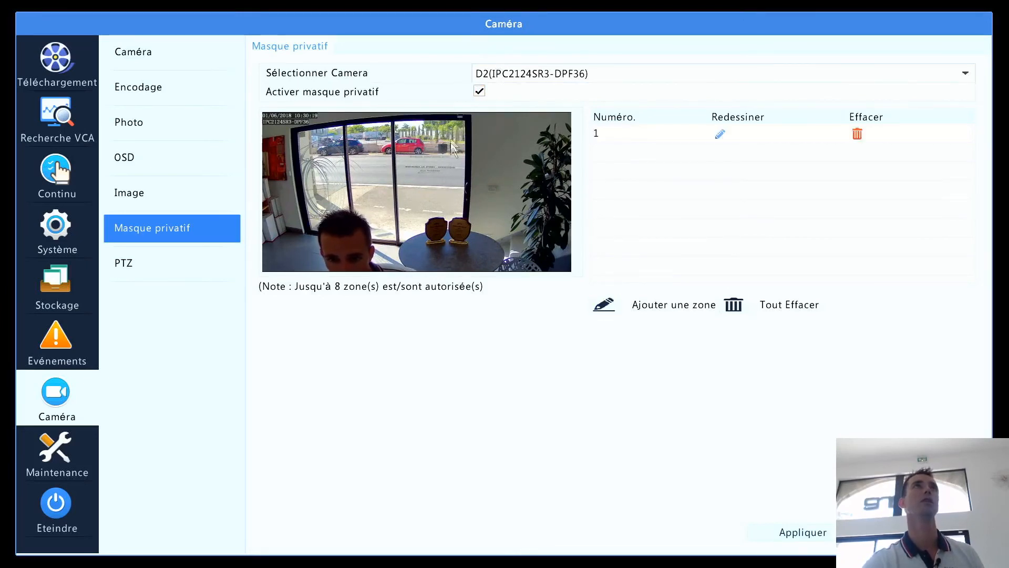
{"action": "left_click", "coordinate": [718, 136]}
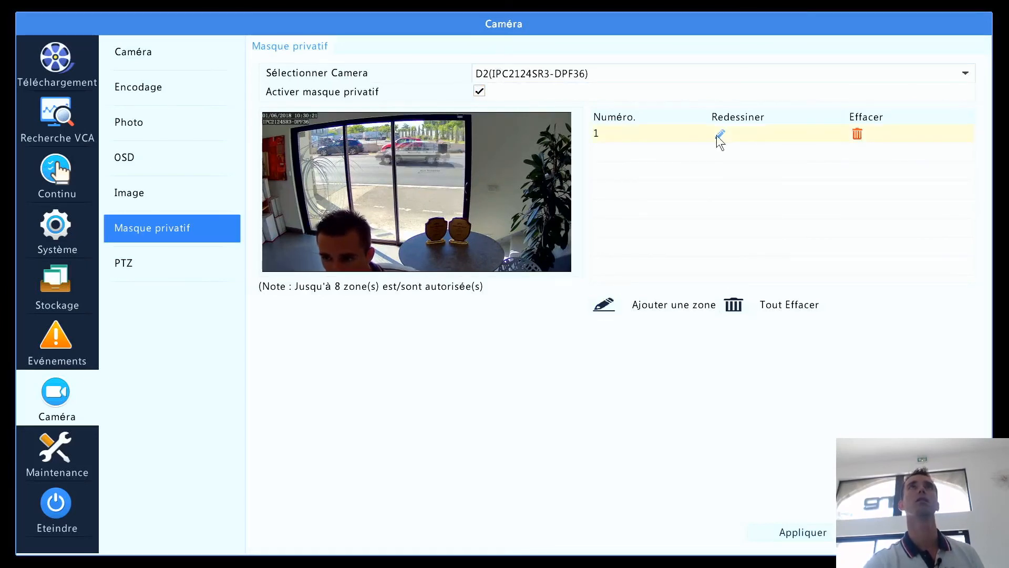
{"action": "mouse_move", "coordinate": [462, 122]}
{"action": "left_mouse_down"}
{"action": "mouse_move", "coordinate": [413, 207]}
{"action": "mouse_move", "coordinate": [310, 239]}
{"action": "left_mouse_up"}
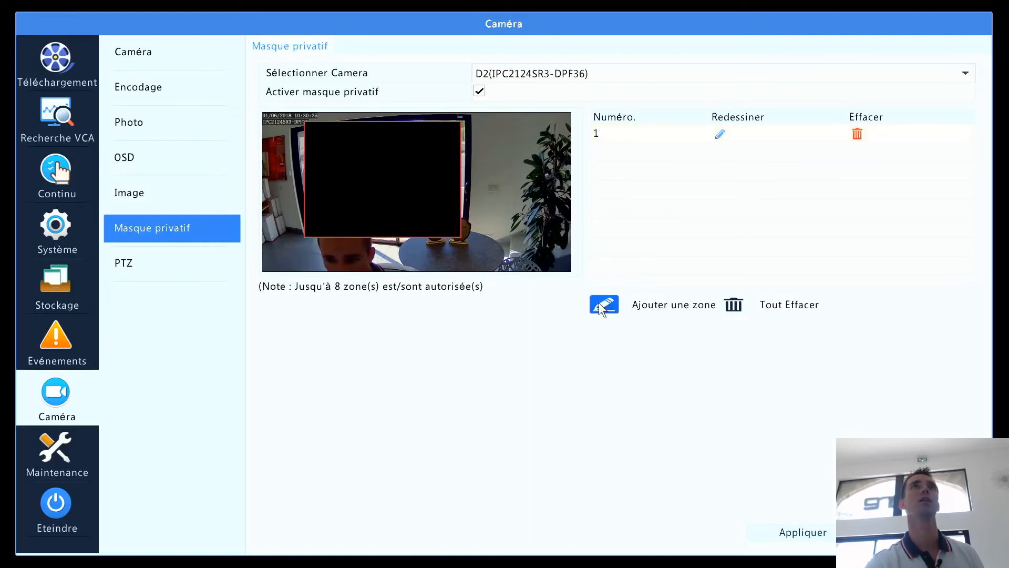
{"action": "mouse_move", "coordinate": [481, 138]}
{"action": "left_mouse_down"}
{"action": "mouse_move", "coordinate": [510, 210]}
{"action": "mouse_move", "coordinate": [547, 262]}
{"action": "left_mouse_up"}
{"action": "left_click_drag", "start_coordinate": [463, 243], "coordinate": [502, 269]}
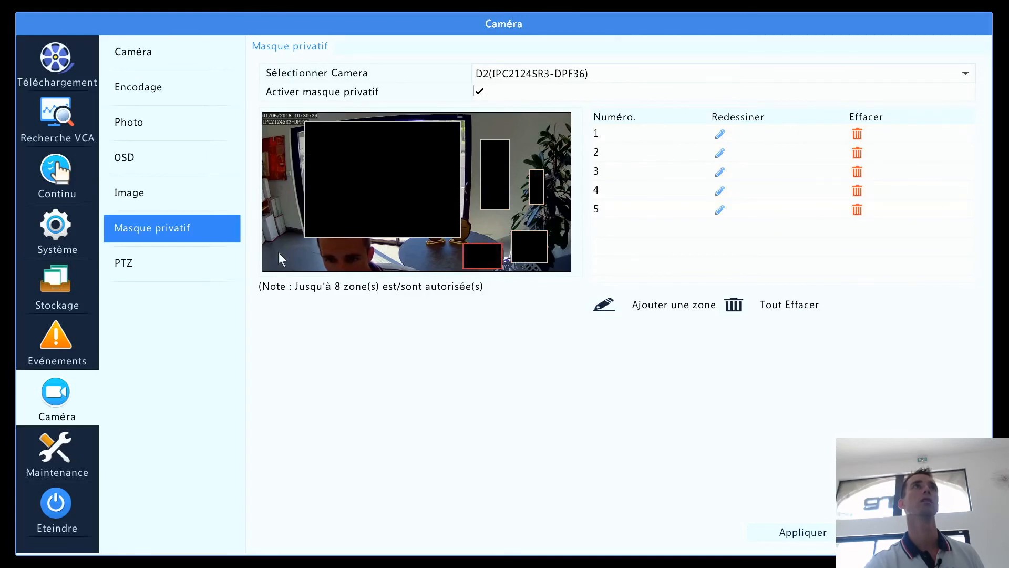
{"action": "left_click_drag", "start_coordinate": [266, 236], "coordinate": [333, 271]}
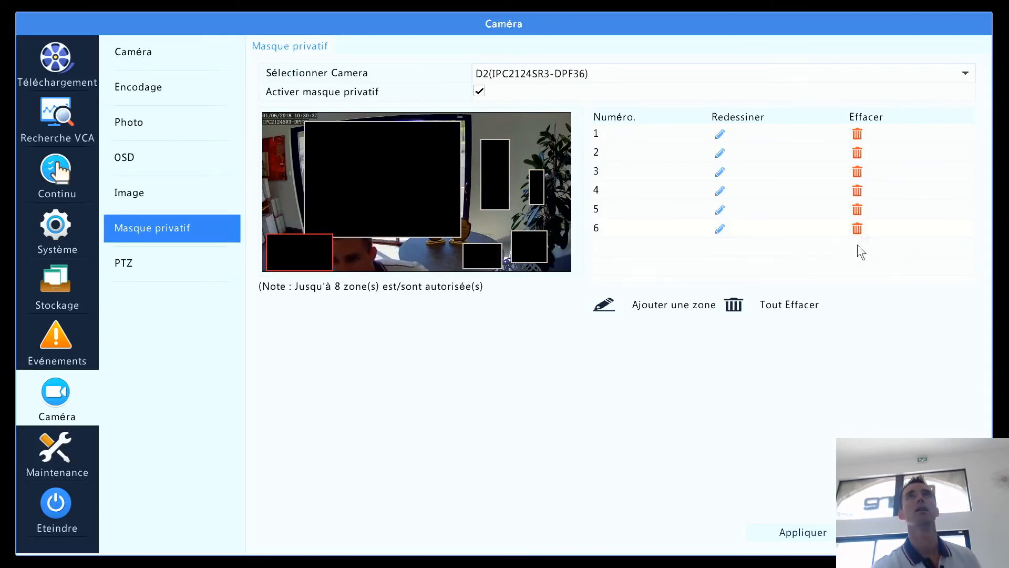
- Delete all six privacy mask zones from D2 one by one
{"action": "left_click", "coordinate": [857, 134]}
{"action": "left_click", "coordinate": [857, 134]}
{"action": "left_click", "coordinate": [857, 134]}
{"action": "left_click", "coordinate": [856, 134]}
{"action": "left_click", "coordinate": [857, 134]}
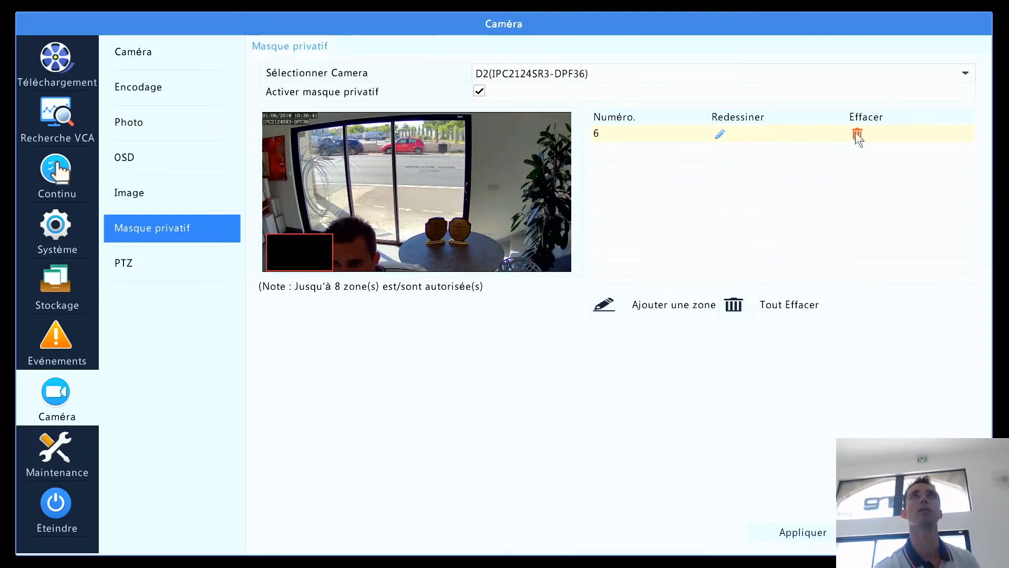
{"action": "left_click", "coordinate": [856, 134]}
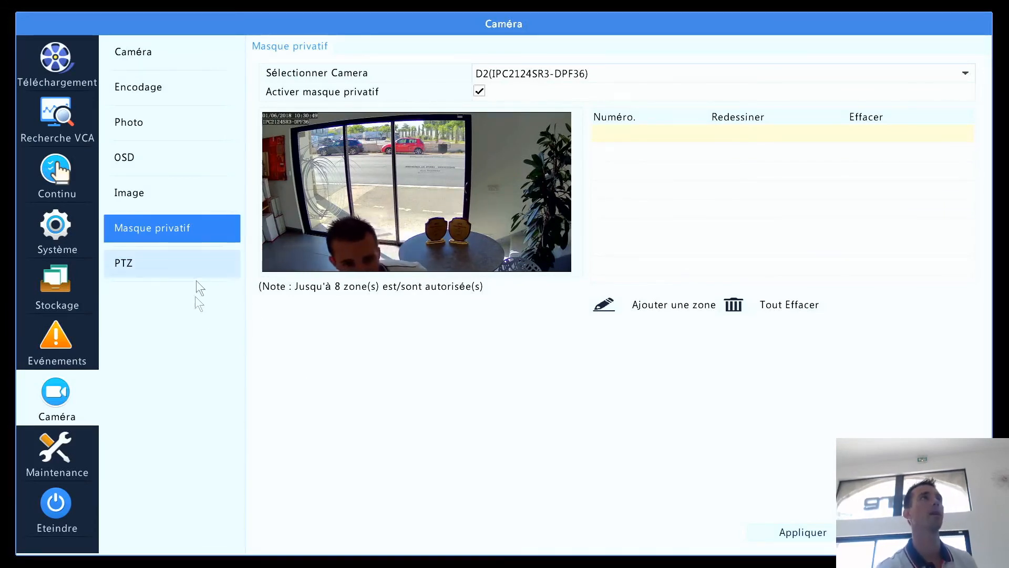
- Open the PTZ configuration and select camera D3(IPC744SR5-PF40-3)
{"action": "left_click", "coordinate": [194, 261]}
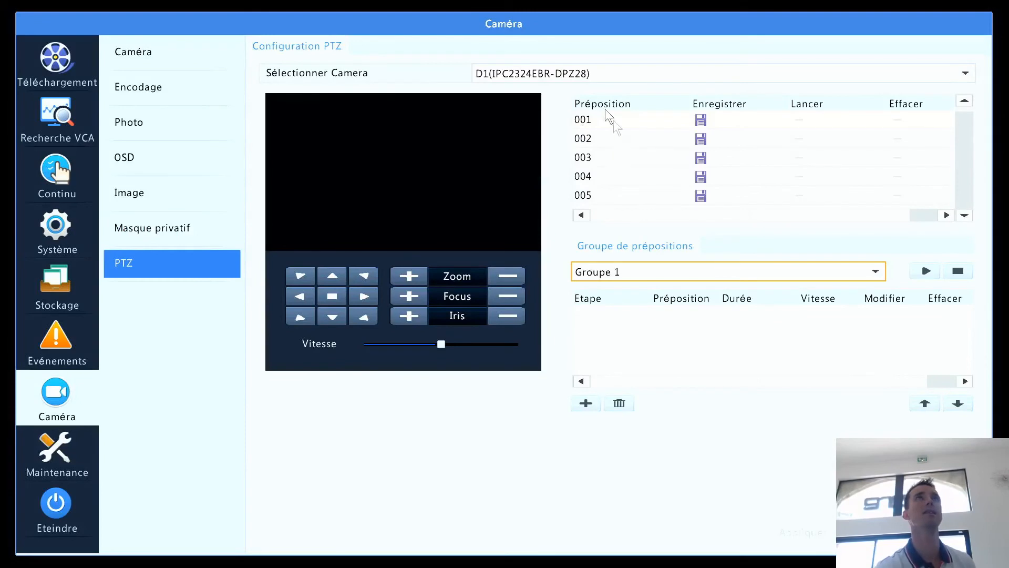
{"action": "left_click", "coordinate": [579, 68]}
{"action": "left_click", "coordinate": [793, 105]}
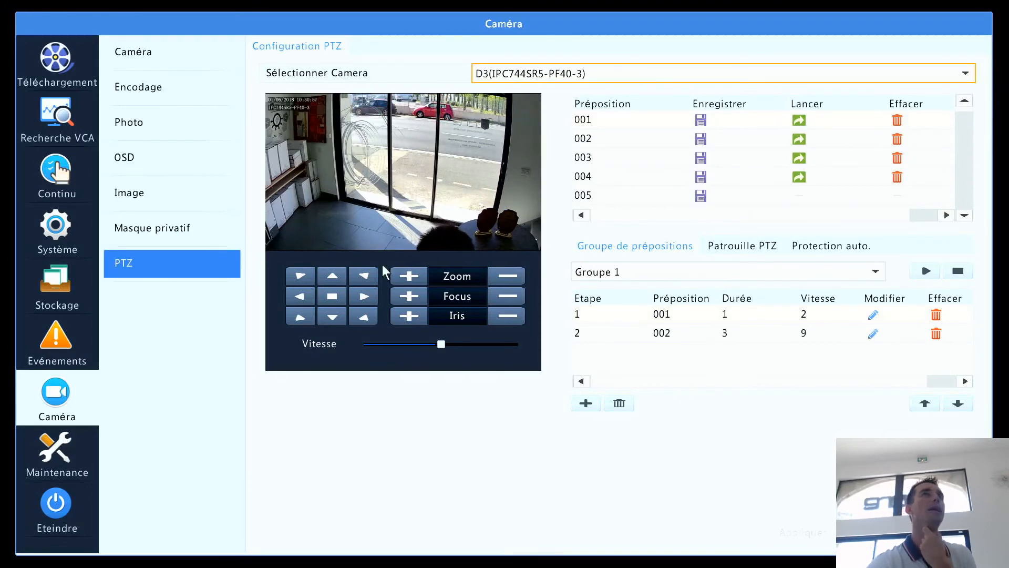
- Pan D3 slightly to the right, and tilt it down and back up at the current speed
{"action": "left_click", "coordinate": [360, 299]}
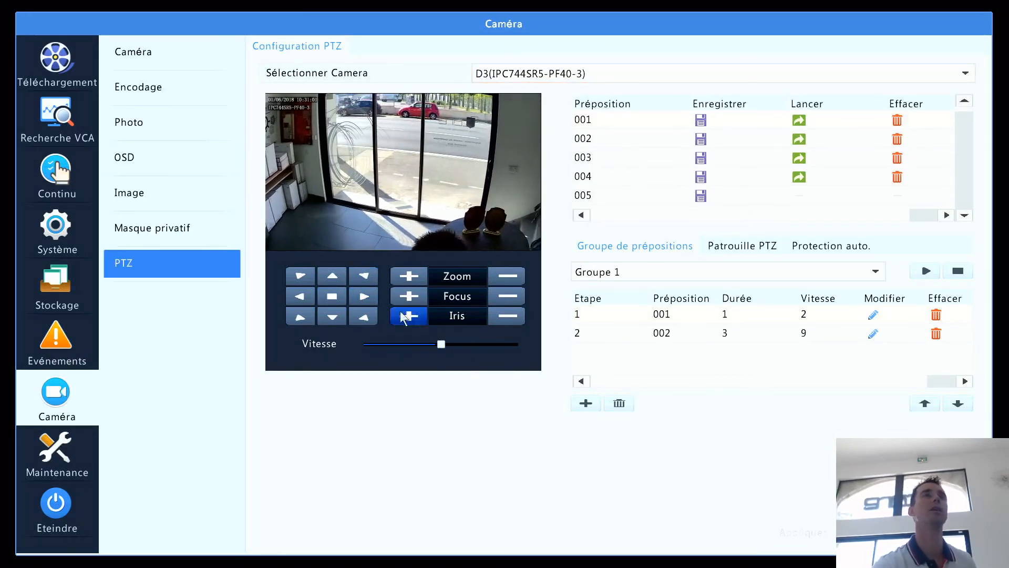
{"action": "left_click", "coordinate": [326, 319]}
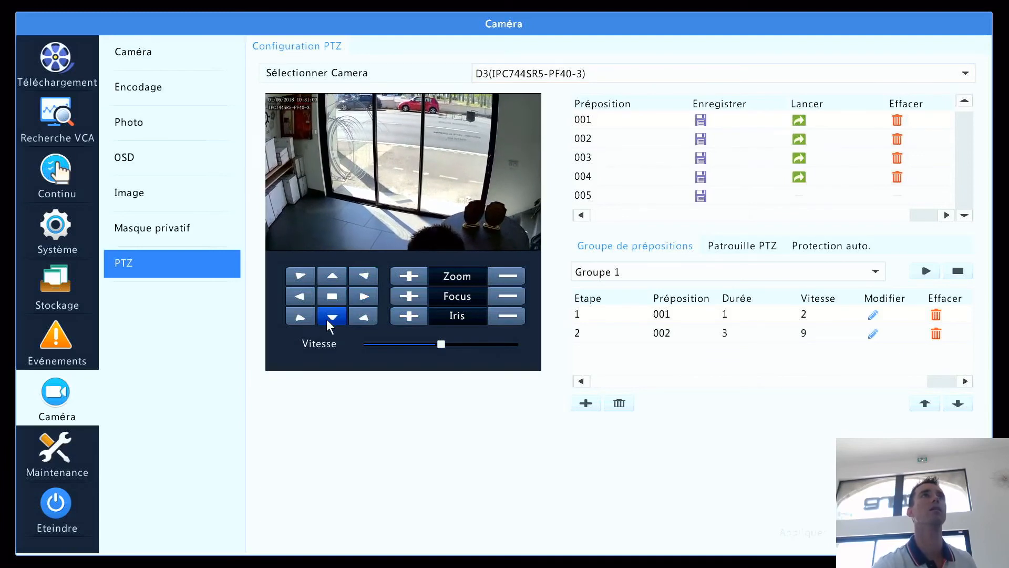
{"action": "left_click", "coordinate": [332, 272]}
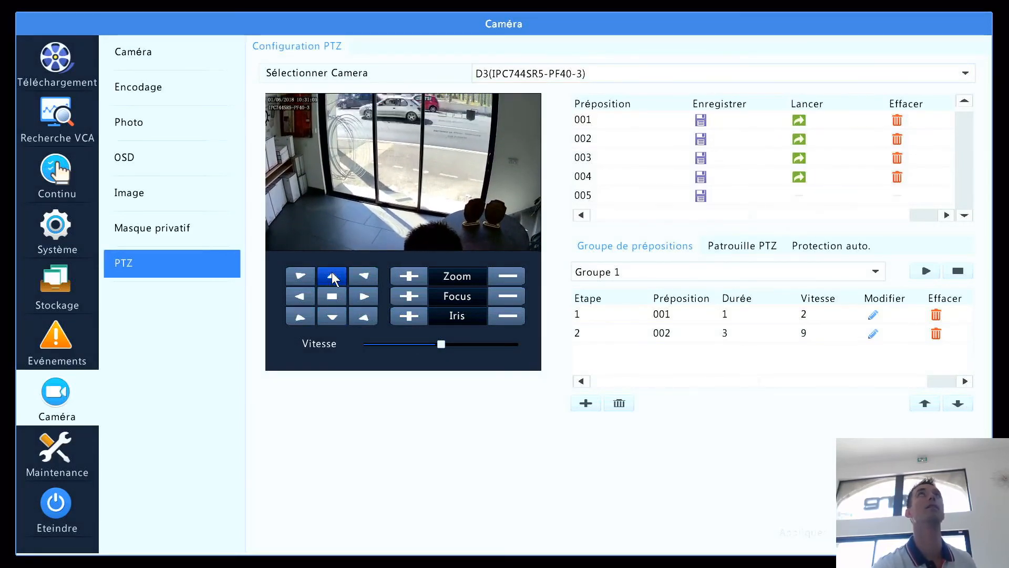
- Raise the PTZ Vitesse to its maximum and steer D3 diagonally down to the right, further down and up
{"action": "mouse_move", "coordinate": [444, 345]}
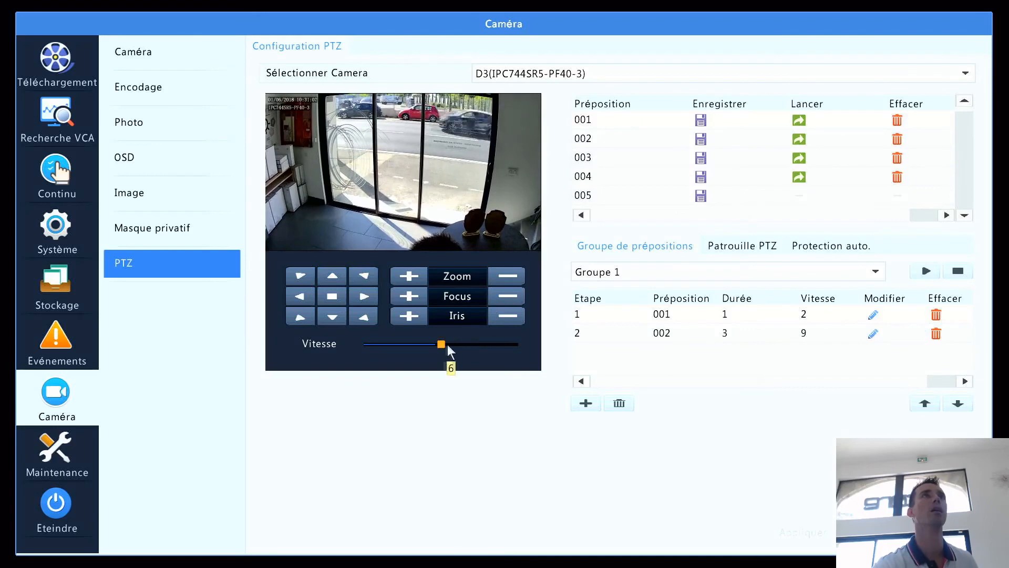
{"action": "left_click_drag", "start_coordinate": [443, 345], "coordinate": [520, 346]}
{"action": "left_click", "coordinate": [371, 318]}
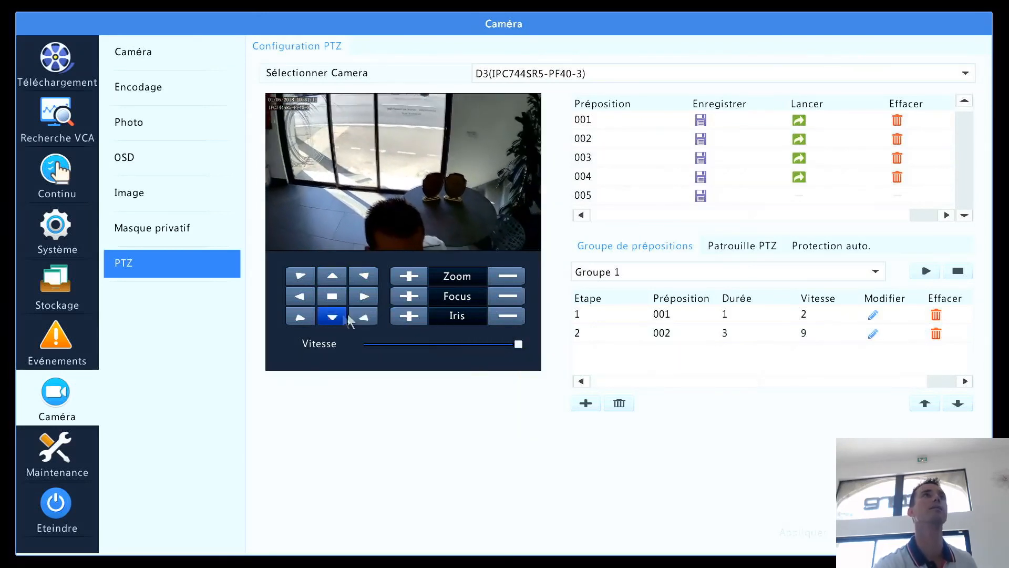
{"action": "left_click", "coordinate": [326, 312]}
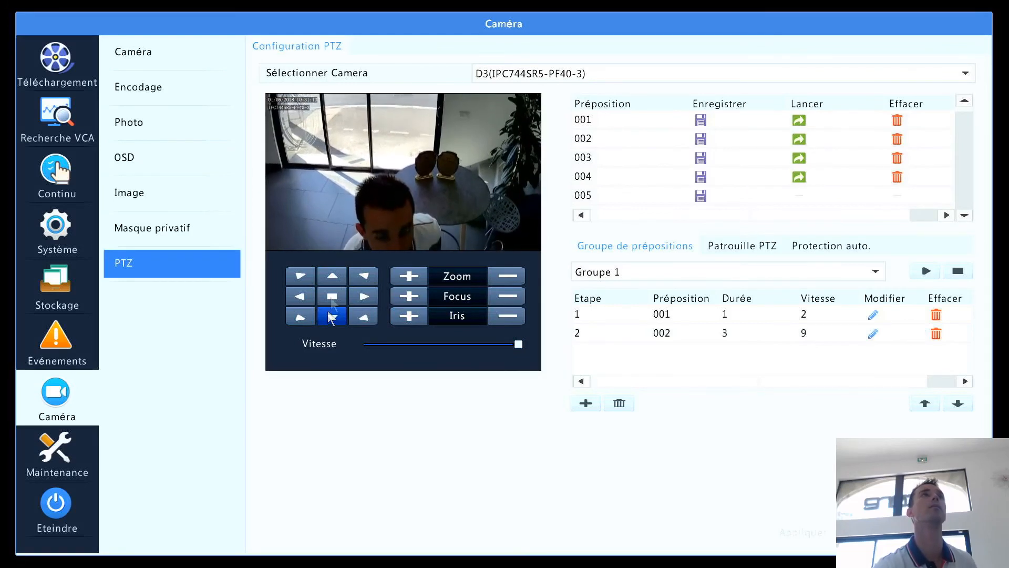
{"action": "left_click", "coordinate": [330, 273]}
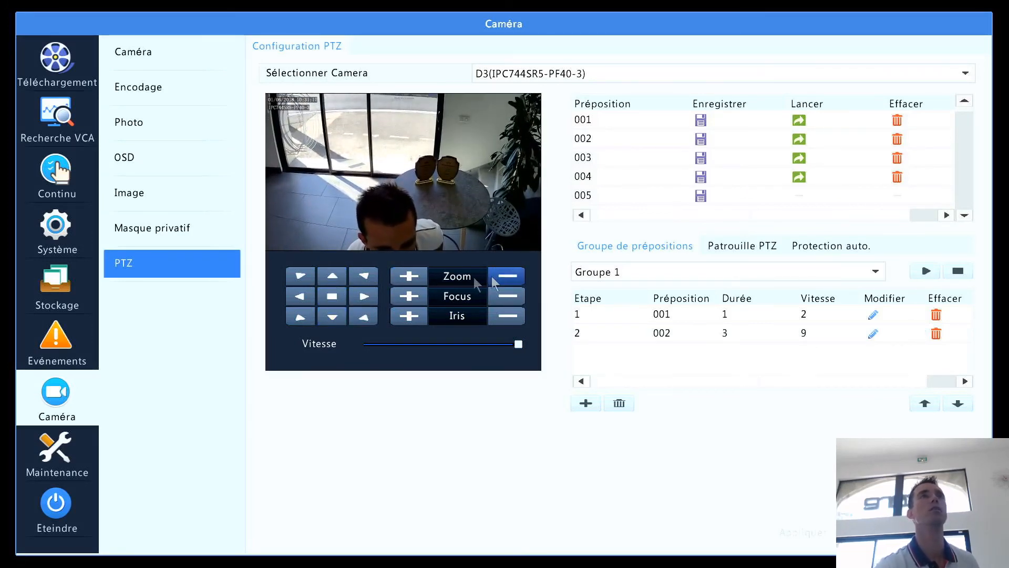
- Save a view tilted further down as D3's preset 005, and recall presets 001 and 005
{"action": "left_click", "coordinate": [507, 316]}
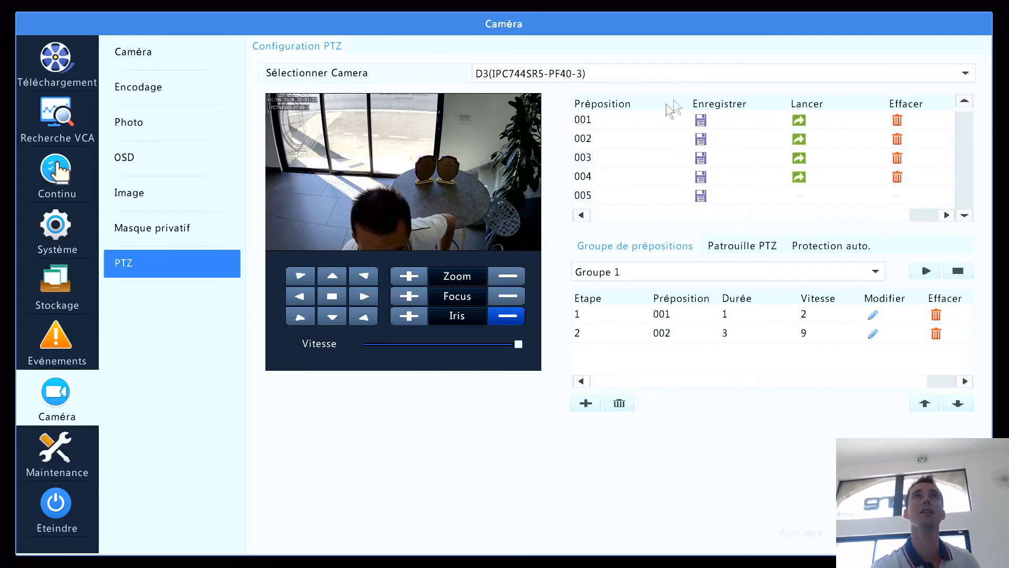
{"action": "left_click", "coordinate": [332, 317]}
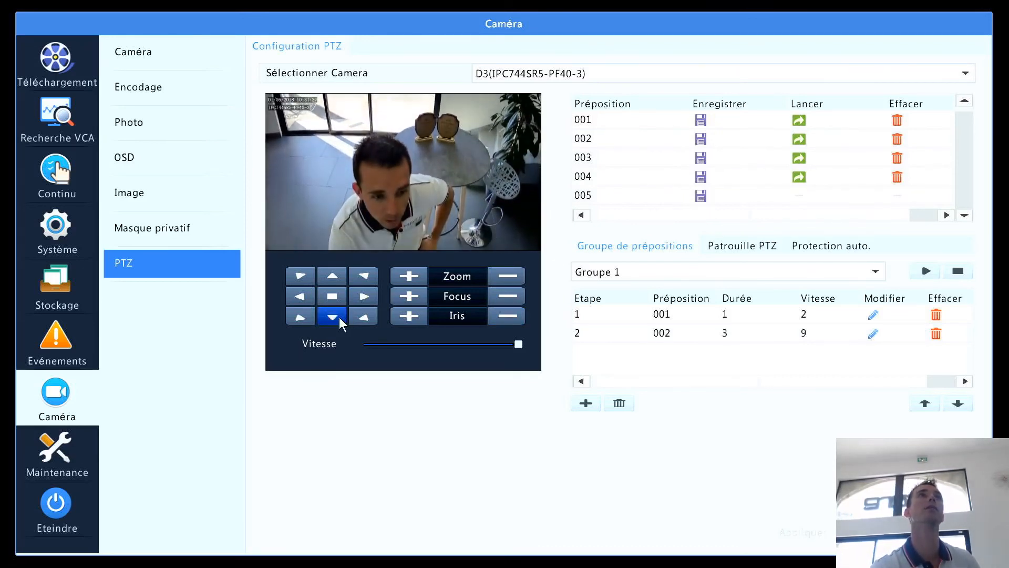
{"action": "left_click", "coordinate": [701, 196]}
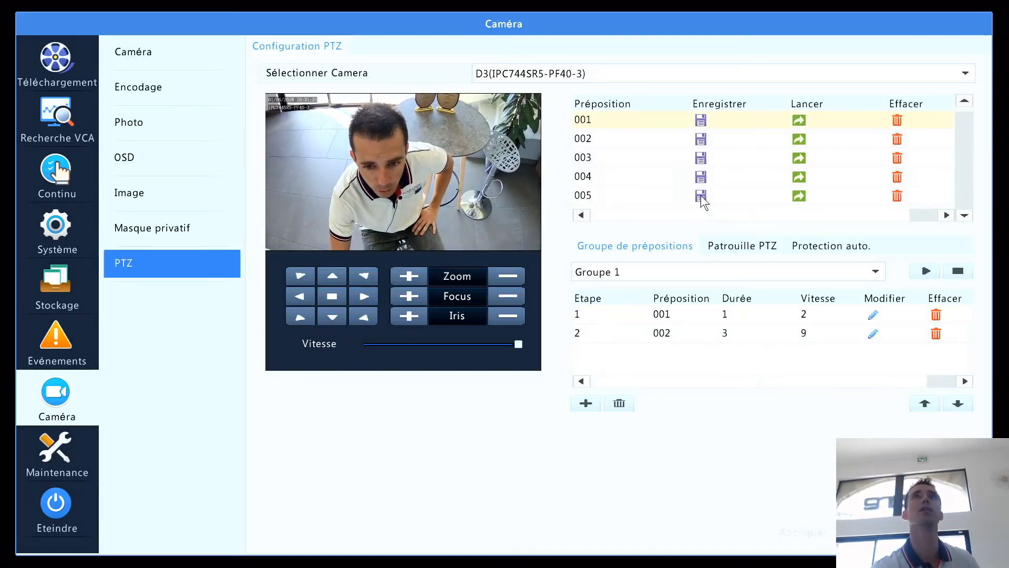
{"action": "left_click", "coordinate": [800, 120]}
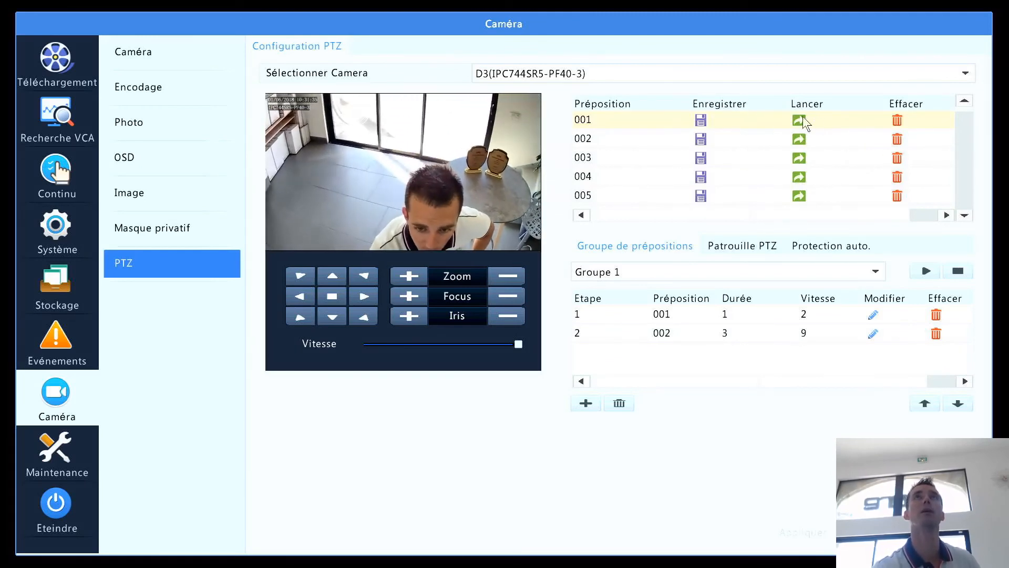
{"action": "left_click", "coordinate": [799, 196]}
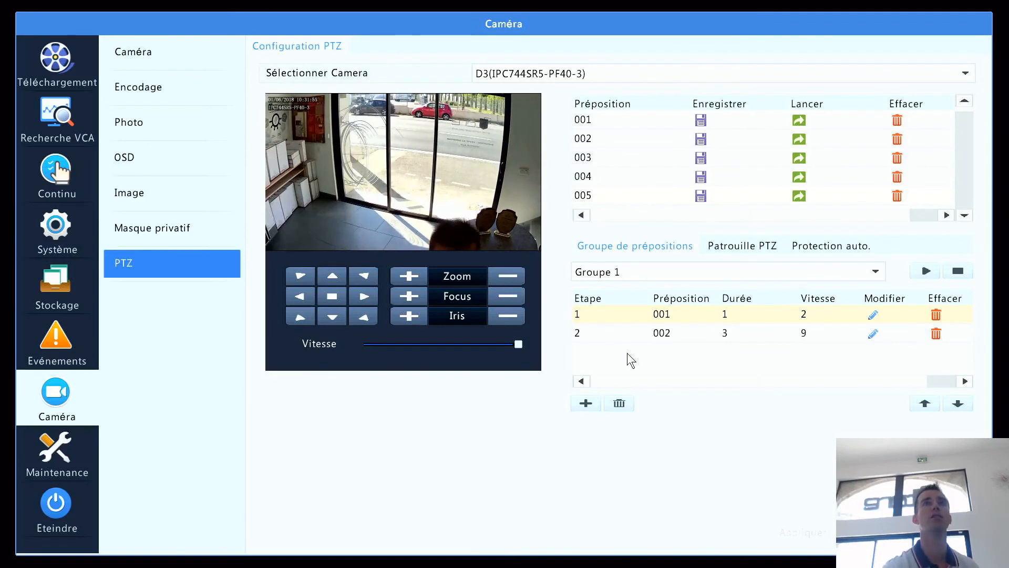
- Add a step to Groupe 1 using preset 001 with Durée 3 and Vitesse 3
{"action": "left_click", "coordinate": [583, 406]}
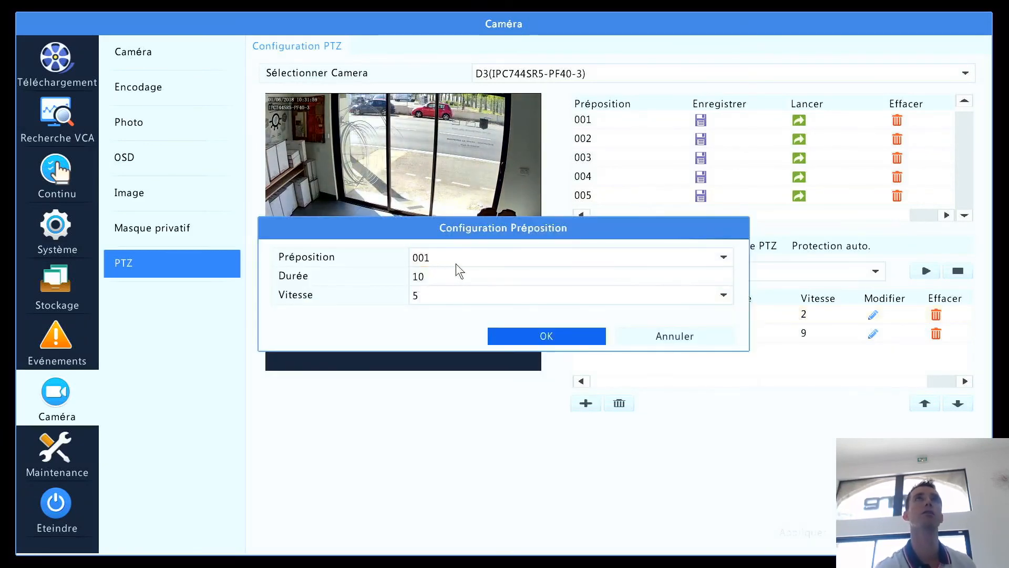
{"action": "left_click", "coordinate": [451, 278]}
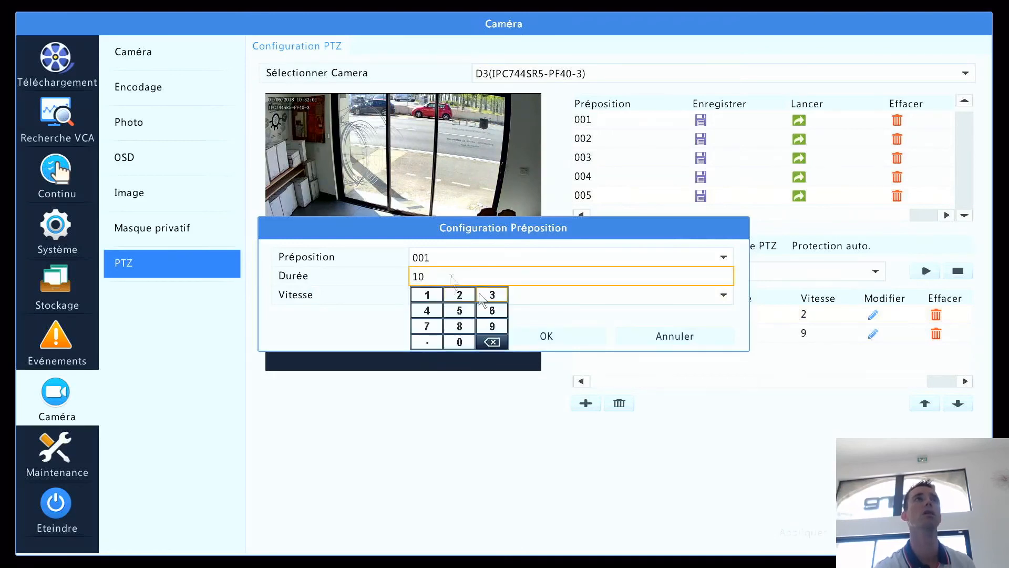
{"action": "left_click", "coordinate": [492, 343]}
{"action": "left_click", "coordinate": [492, 343]}
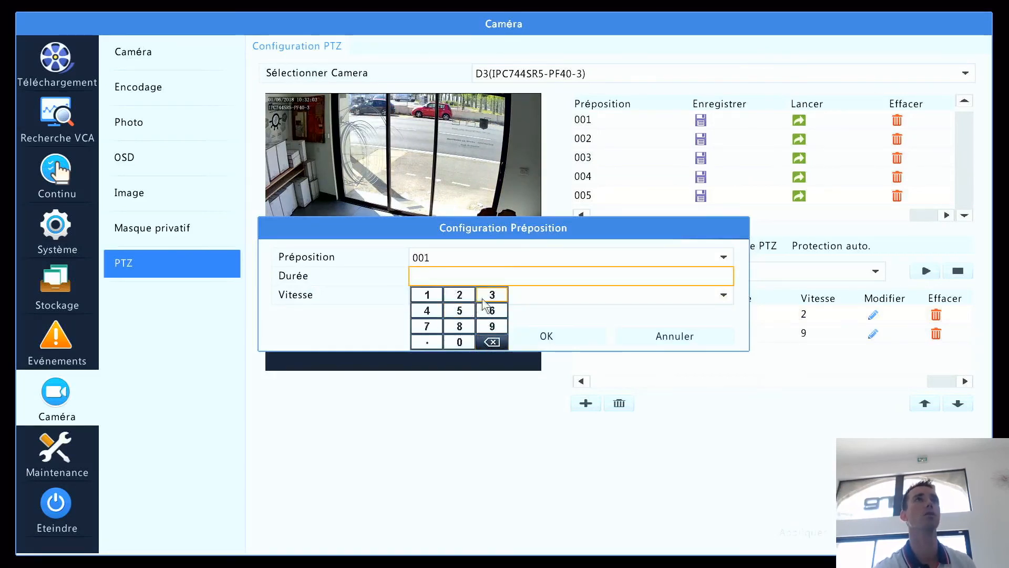
{"action": "left_click", "coordinate": [547, 297]}
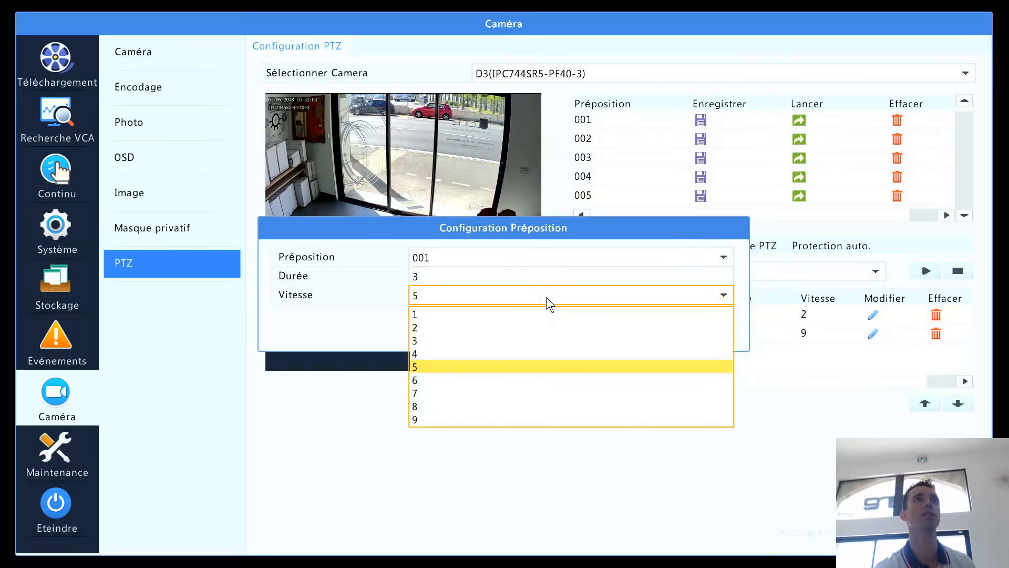
{"action": "left_click", "coordinate": [442, 341]}
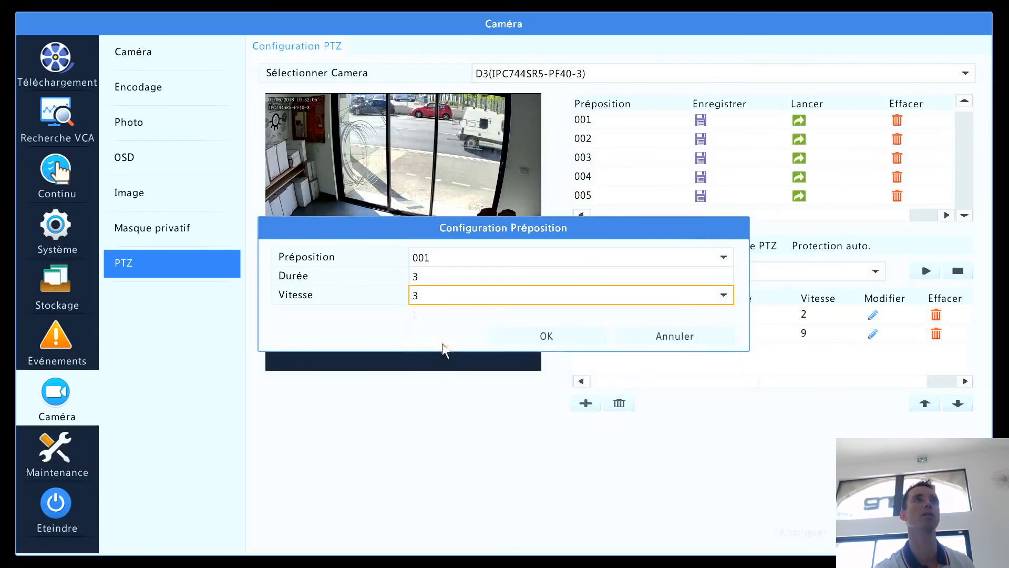
{"action": "left_click", "coordinate": [579, 335]}
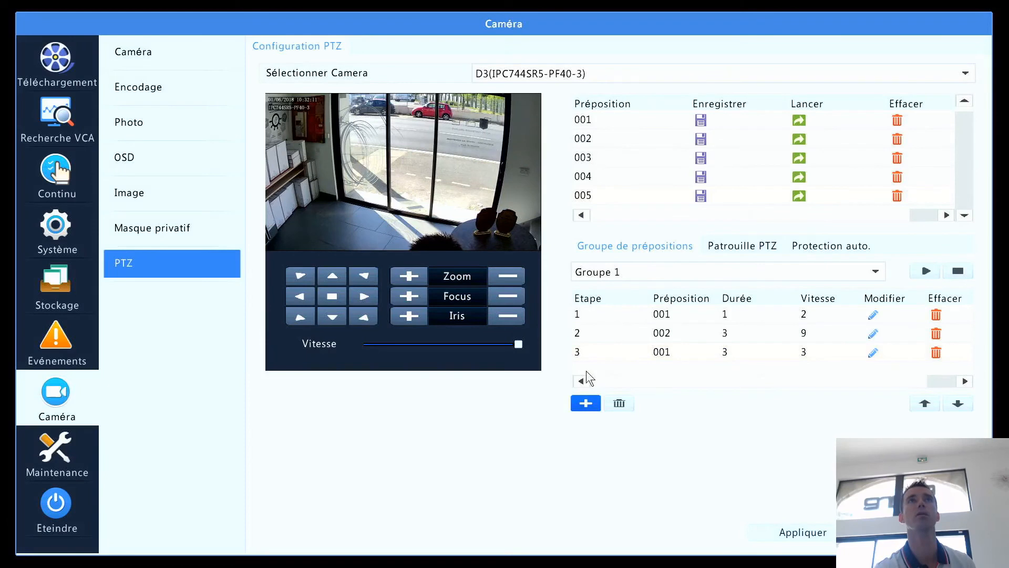
- Add a fourth step to Groupe 1 using preset 005 with Durée 1 and Vitesse 9
{"action": "left_click", "coordinate": [585, 402]}
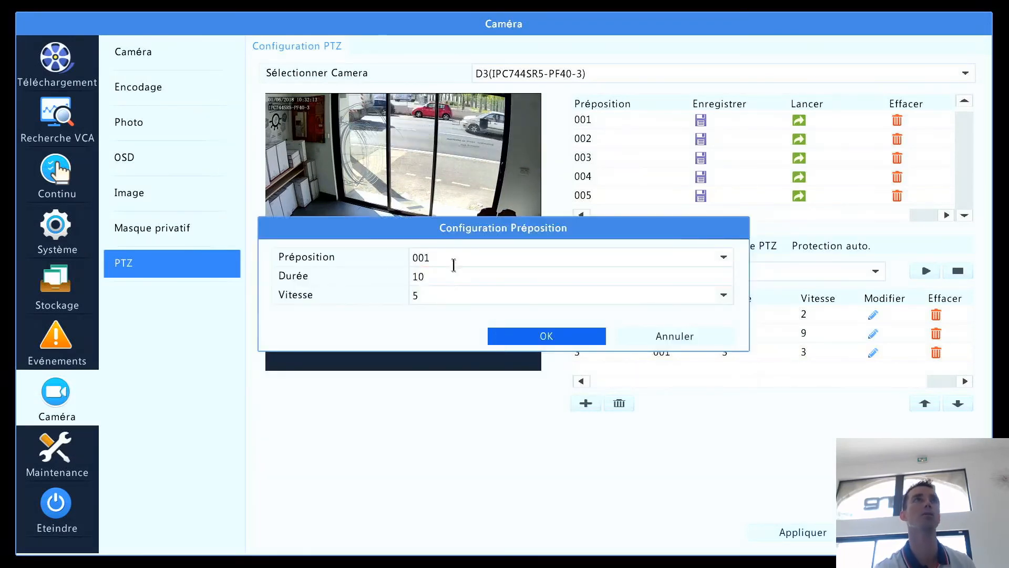
{"action": "left_click", "coordinate": [455, 261]}
{"action": "left_click", "coordinate": [443, 325]}
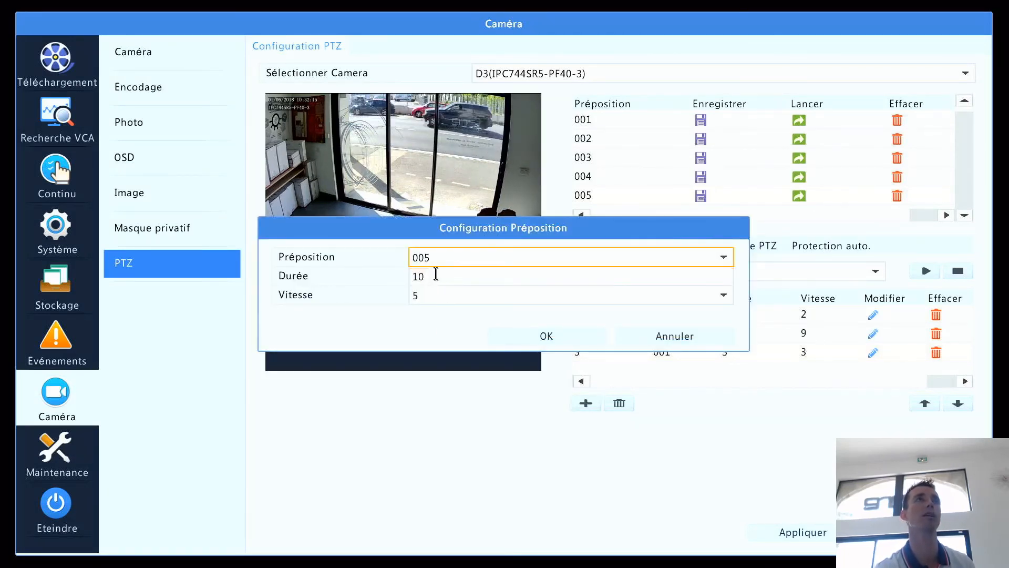
{"action": "left_click", "coordinate": [436, 275]}
{"action": "left_click", "coordinate": [492, 342]}
{"action": "left_click", "coordinate": [491, 342]}
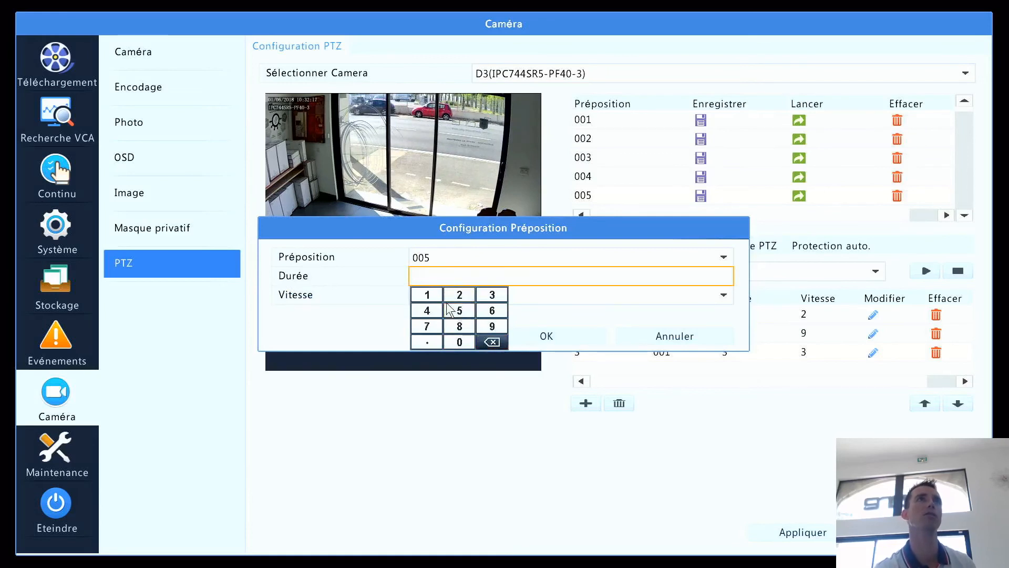
{"action": "left_click", "coordinate": [525, 297]}
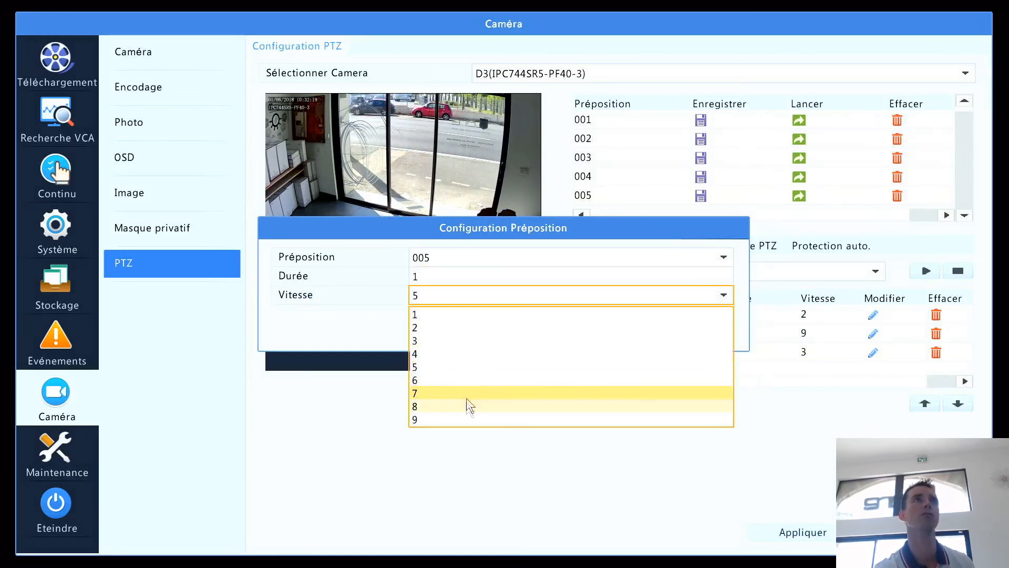
{"action": "left_click", "coordinate": [462, 414]}
{"action": "left_click", "coordinate": [584, 333]}
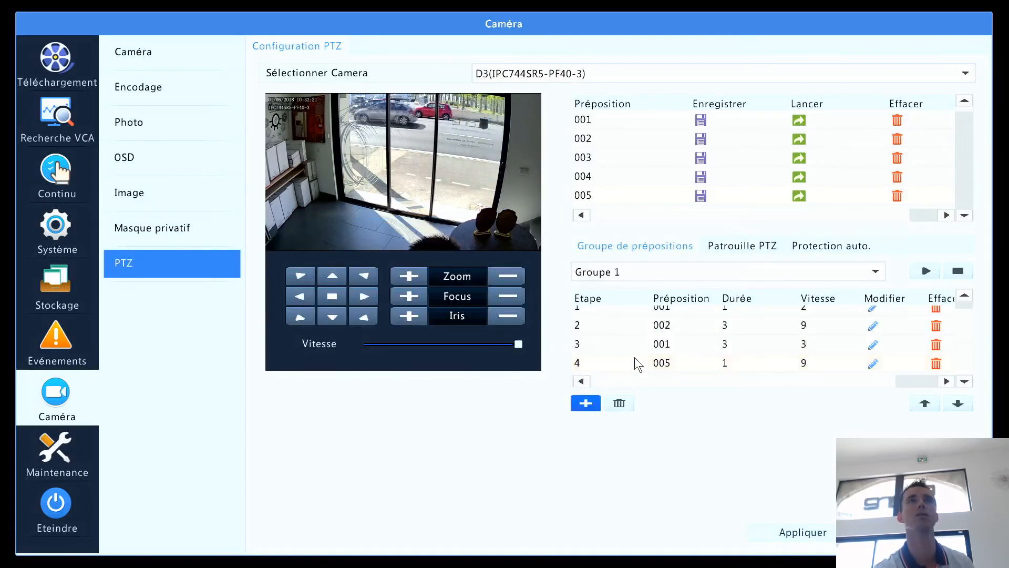
- Run the Groupe 1 preset tour on D3, review its list of steps, and open the PTZ patrol settings
{"action": "left_click", "coordinate": [924, 272]}
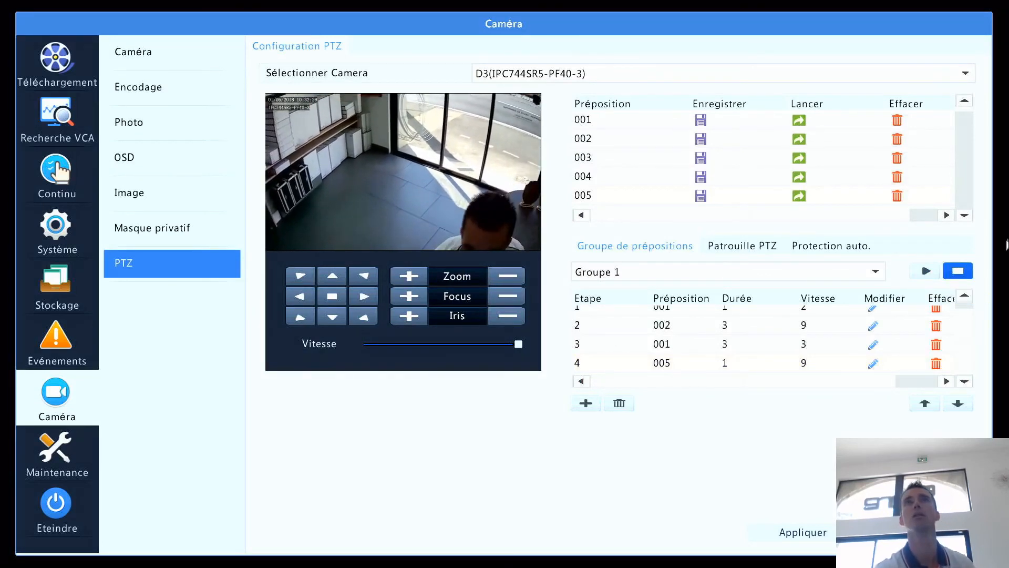
{"action": "scroll", "coordinate": [807, 323], "scroll_direction": "up", "scroll_amount": 1}
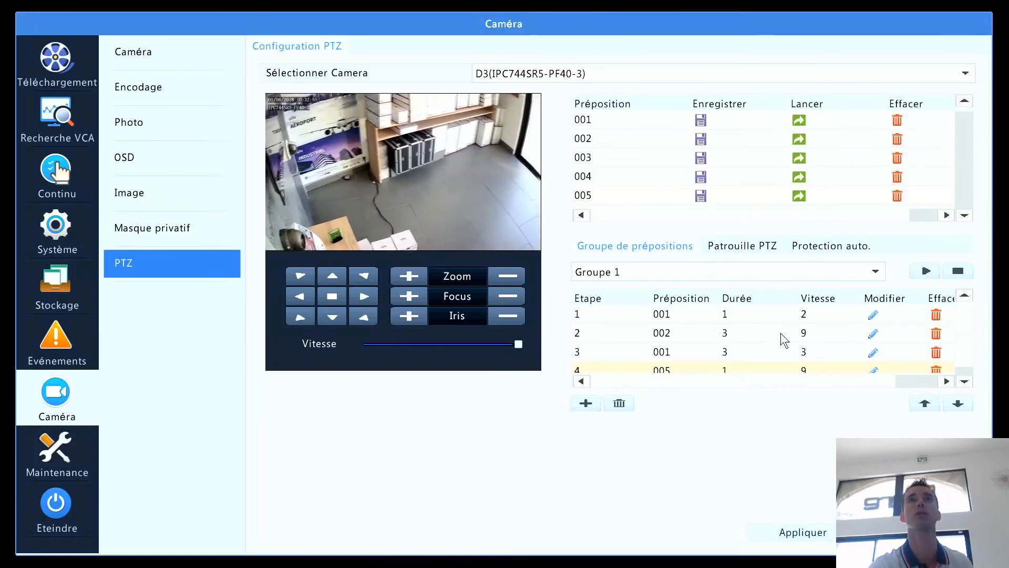
{"action": "left_click", "coordinate": [758, 239]}
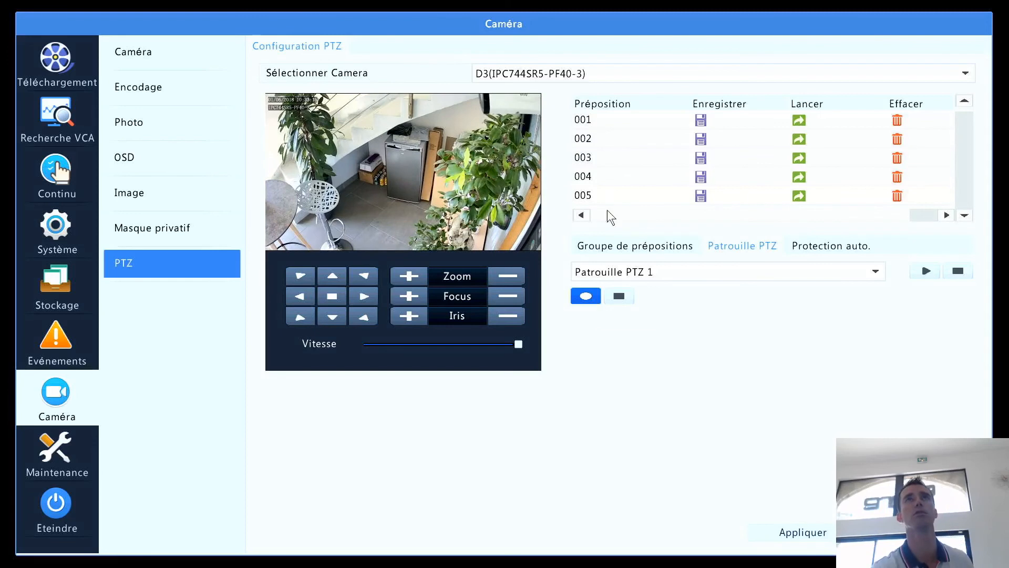
- Review D3's automatic protection settings, switching Activer off and back on and checking the inactivity field's allowed range
{"action": "left_click", "coordinate": [818, 246]}
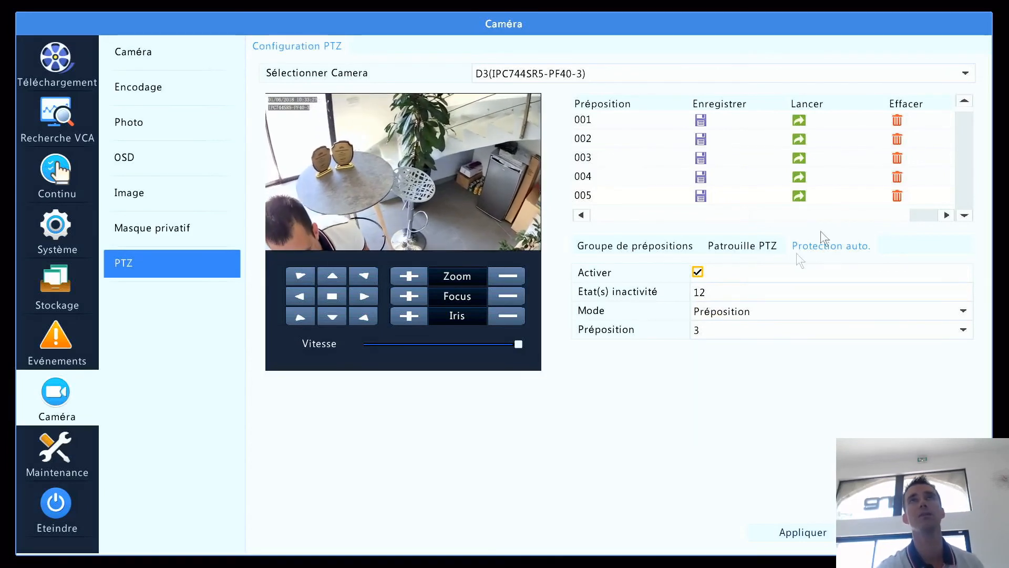
{"action": "left_click", "coordinate": [699, 272]}
{"action": "left_click", "coordinate": [699, 272]}
{"action": "left_click", "coordinate": [733, 293]}
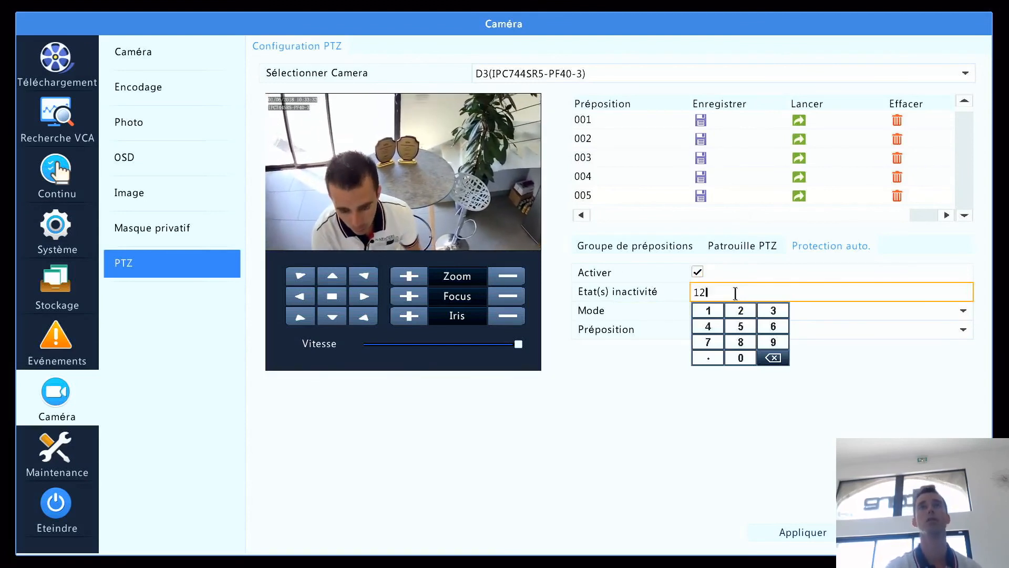
{"action": "left_click", "coordinate": [813, 452]}
{"action": "left_click", "coordinate": [755, 288]}
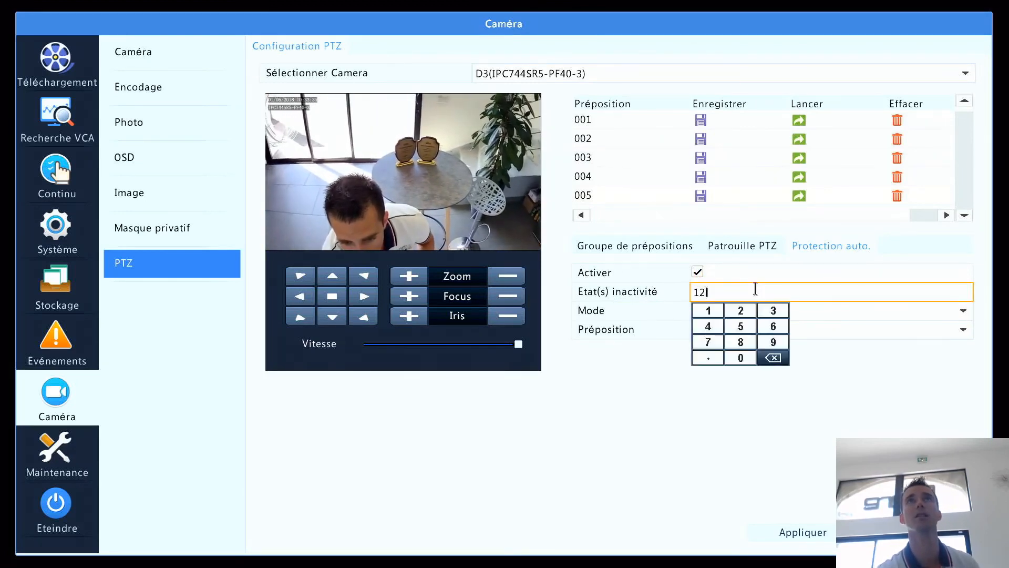
{"action": "left_click", "coordinate": [809, 306]}
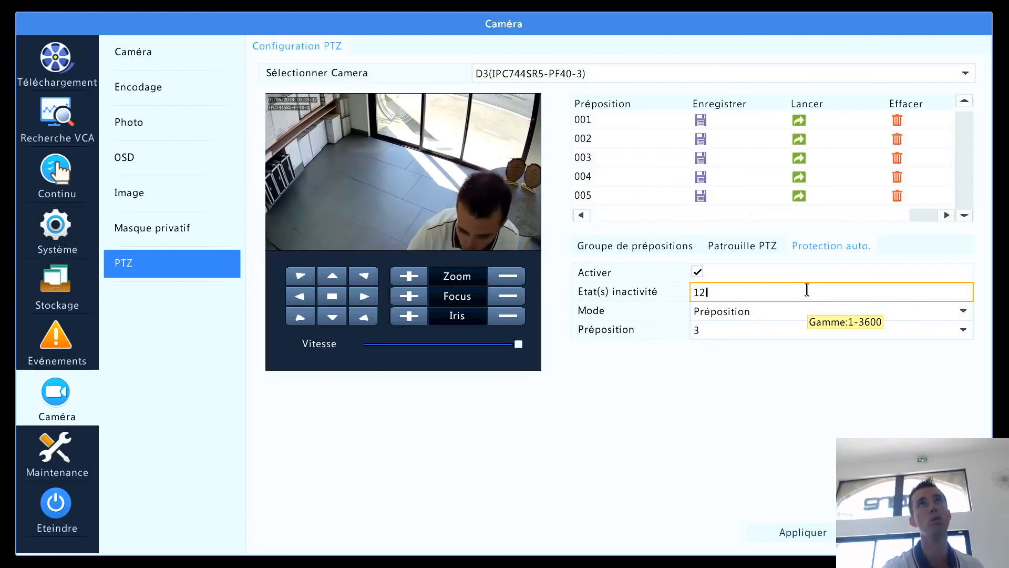
- Set D3's automatic protection mode to Groupe de prépositions with Etat(s) inactivité 10, apply it, and recall preset 001
{"action": "left_click", "coordinate": [744, 313]}
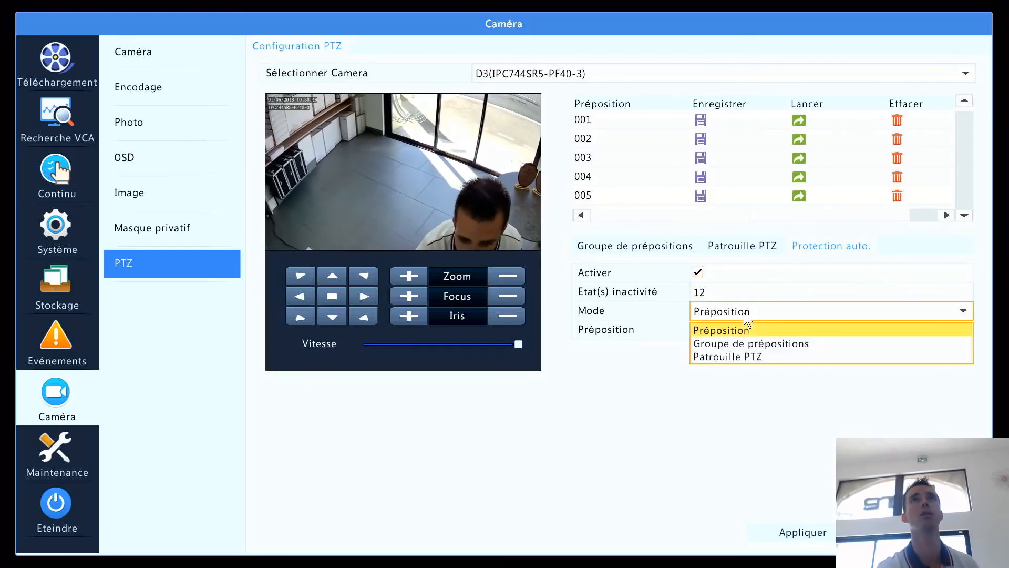
{"action": "left_click", "coordinate": [752, 345]}
{"action": "left_click", "coordinate": [721, 291]}
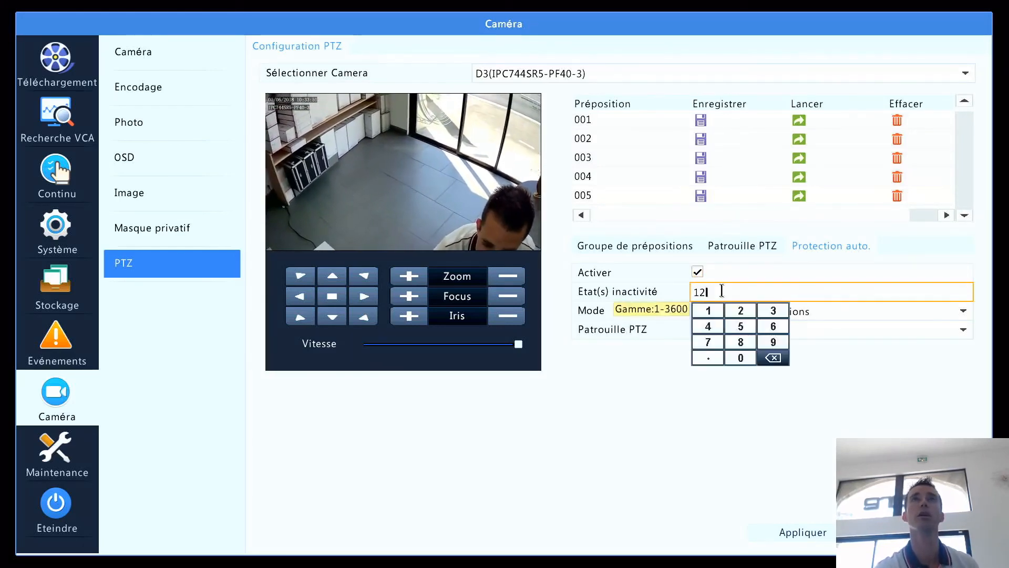
{"action": "left_click", "coordinate": [773, 358]}
{"action": "left_click", "coordinate": [772, 358]}
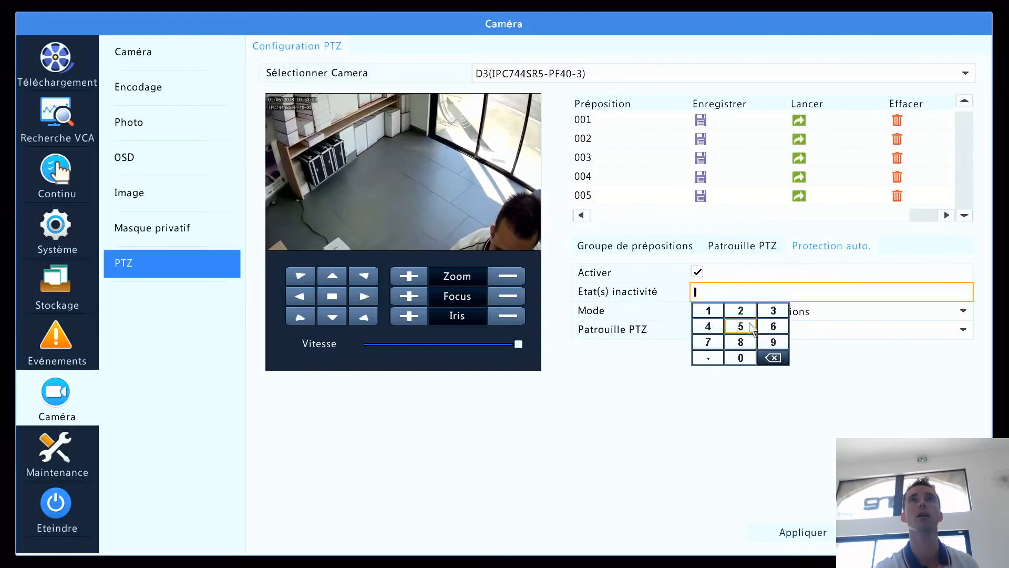
{"action": "left_click", "coordinate": [717, 312]}
{"action": "left_click", "coordinate": [735, 357]}
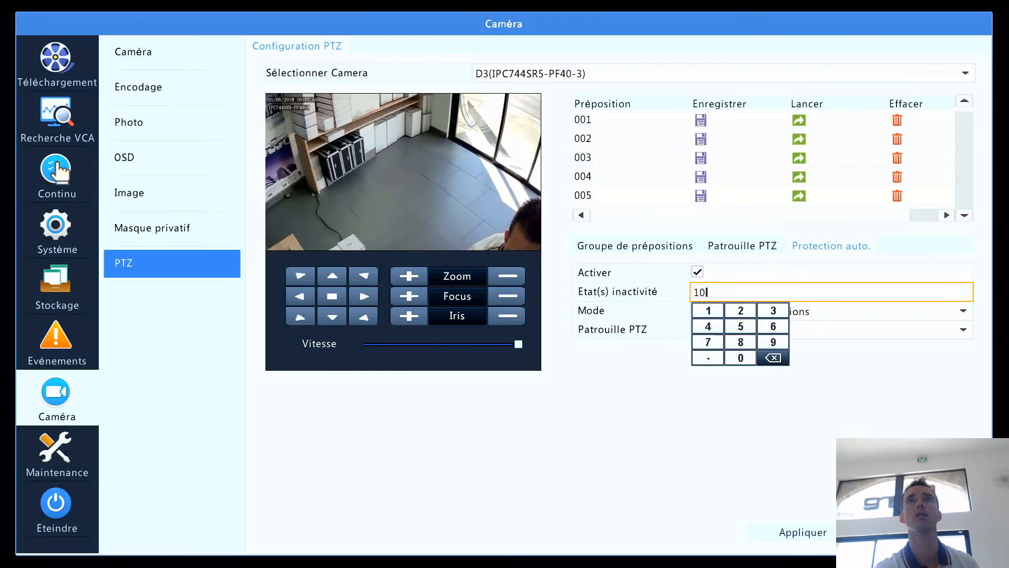
{"action": "left_click", "coordinate": [796, 537]}
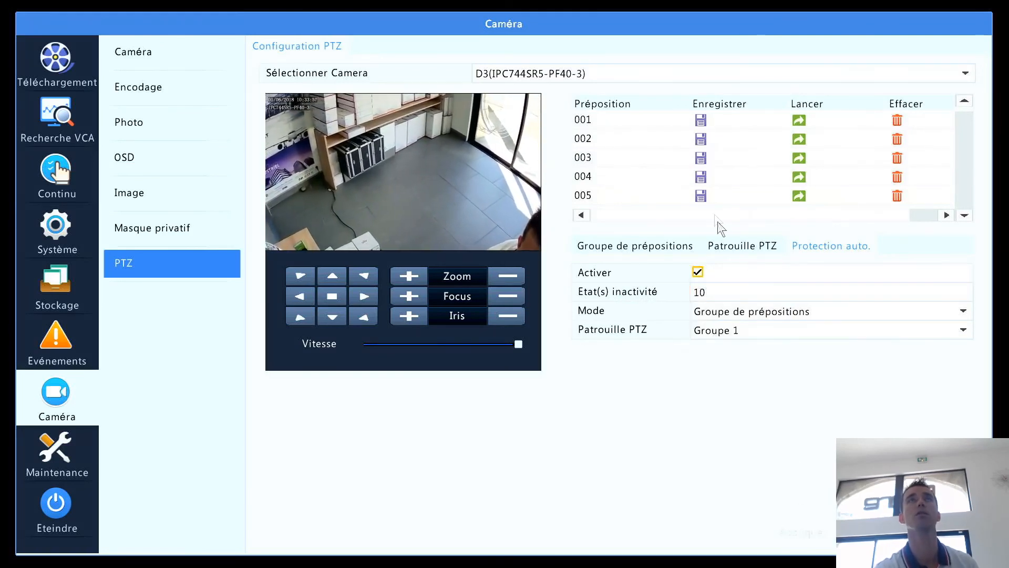
{"action": "left_click", "coordinate": [800, 121]}
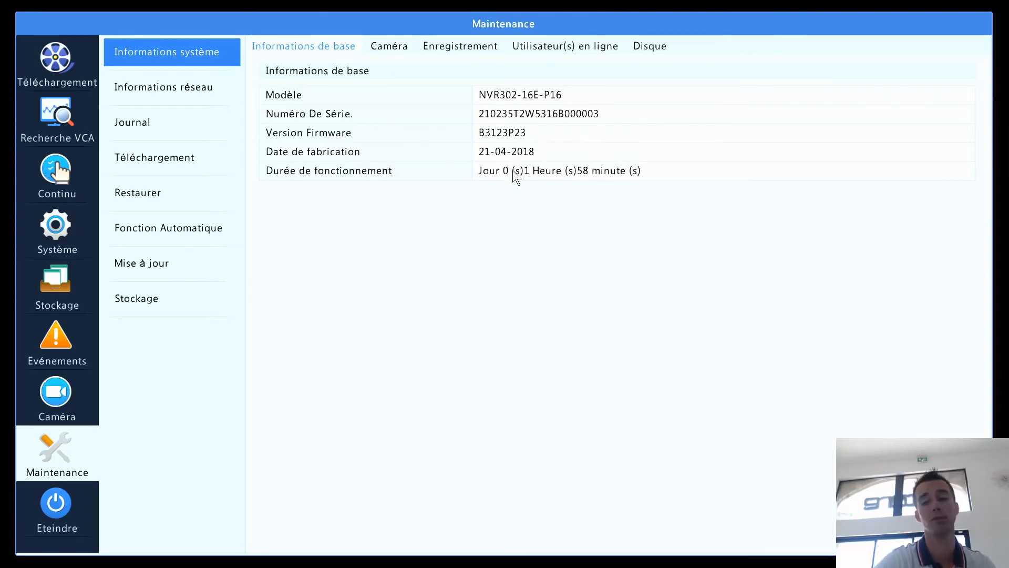
- Examine the camera status table in the Maintenance system information, including motion, anti-masking, video loss and audio for all channels
{"action": "left_click", "coordinate": [387, 49]}
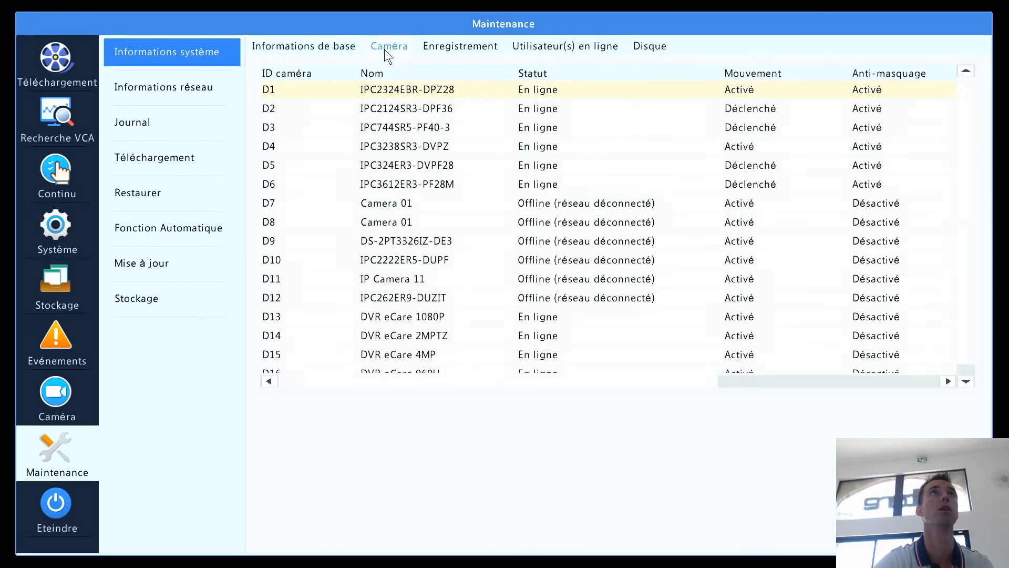
{"action": "left_click_drag", "start_coordinate": [613, 380], "coordinate": [562, 380]}
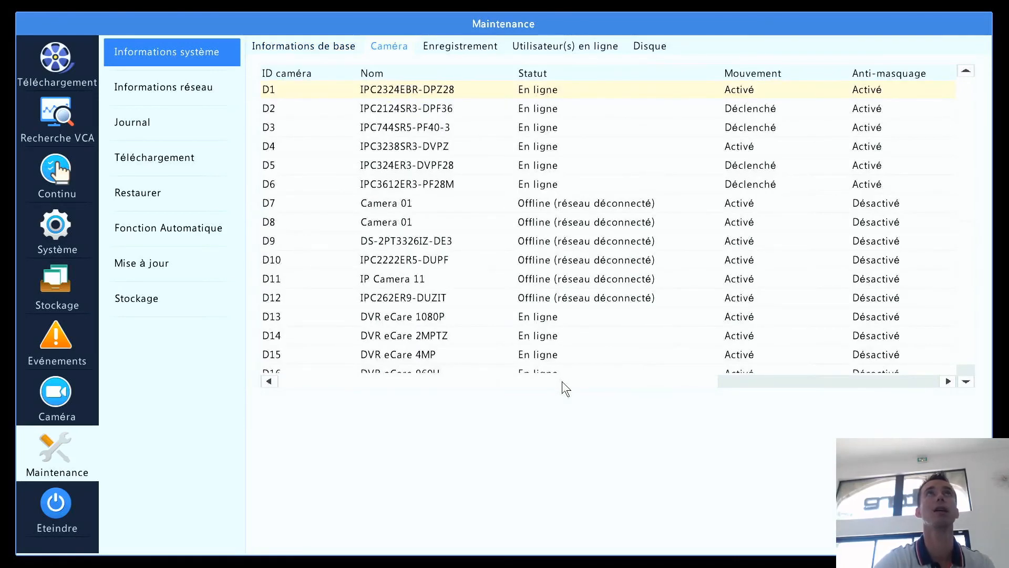
{"action": "left_click_drag", "start_coordinate": [562, 380], "coordinate": [802, 375]}
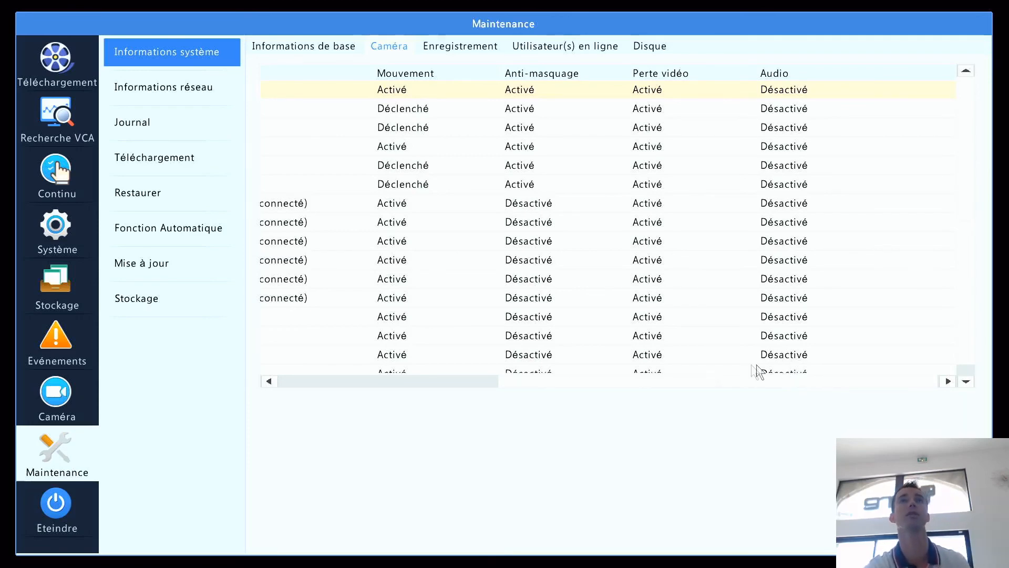
{"action": "left_click_drag", "start_coordinate": [711, 382], "coordinate": [490, 380]}
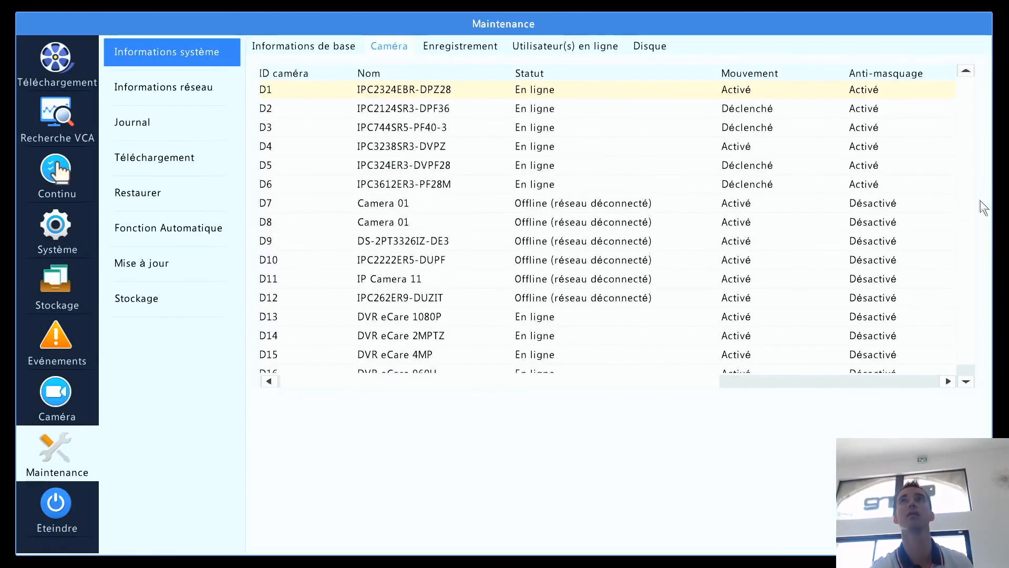
{"action": "left_click_drag", "start_coordinate": [969, 204], "coordinate": [967, 216]}
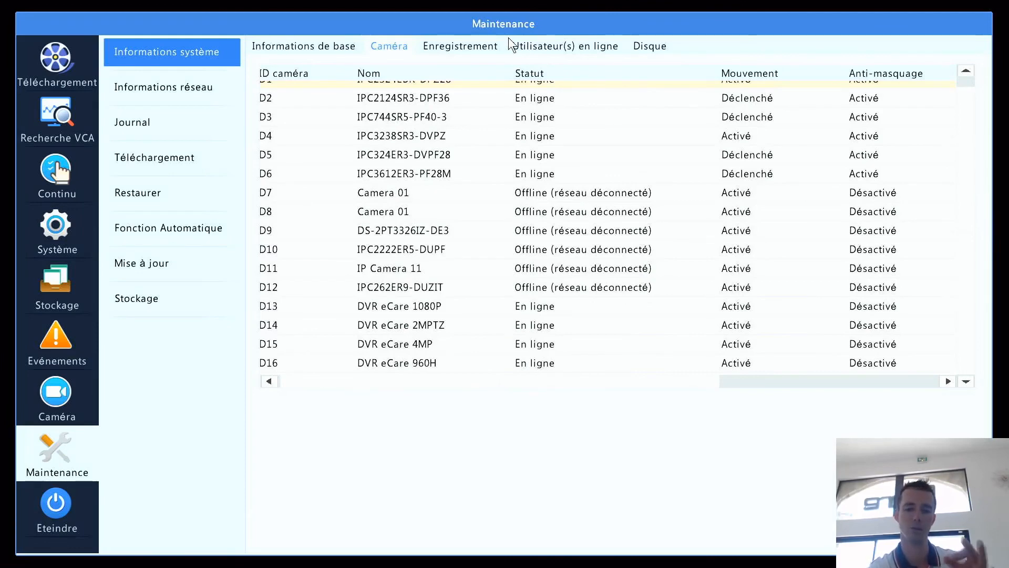
- Review each camera's recording information, including type, status, diagnostic, stream type, frame rate, bitrate and resolution
{"action": "left_click", "coordinate": [457, 43]}
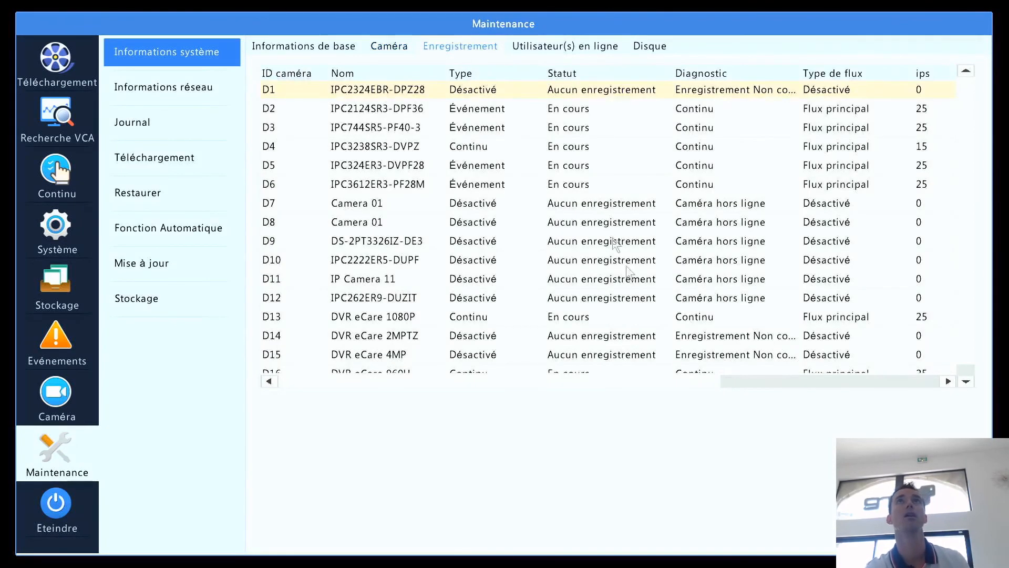
{"action": "left_click_drag", "start_coordinate": [623, 383], "coordinate": [895, 384]}
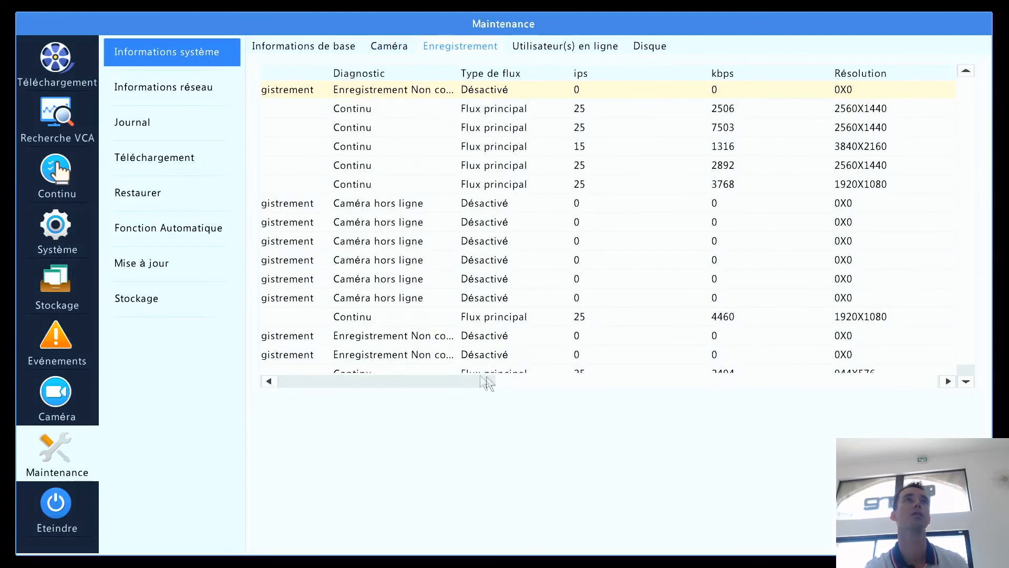
{"action": "left_click_drag", "start_coordinate": [504, 381], "coordinate": [267, 367]}
{"action": "left_click_drag", "start_coordinate": [379, 383], "coordinate": [733, 398]}
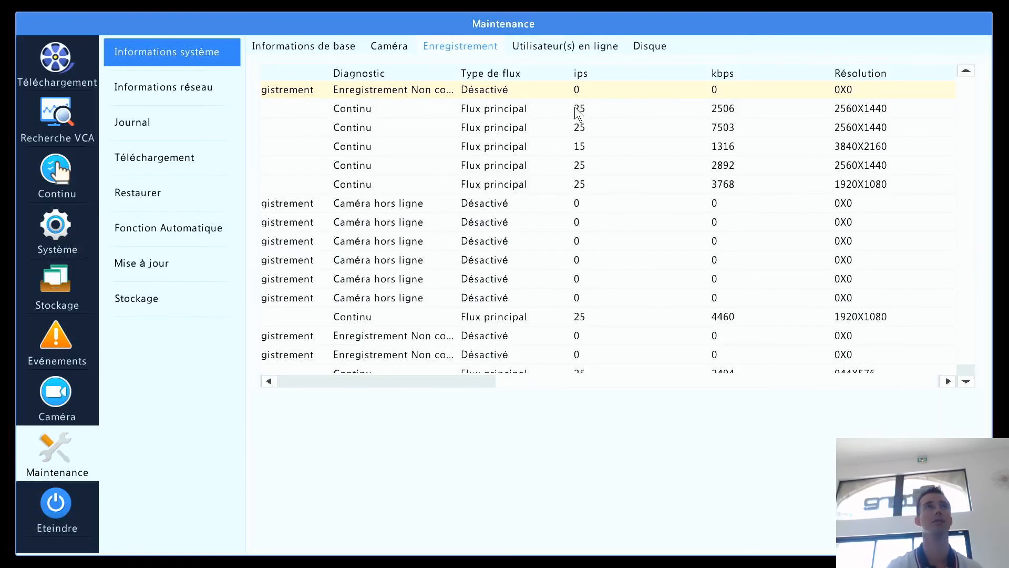
- Check the online users list and the hard disk information in the system information
{"action": "left_click", "coordinate": [585, 45]}
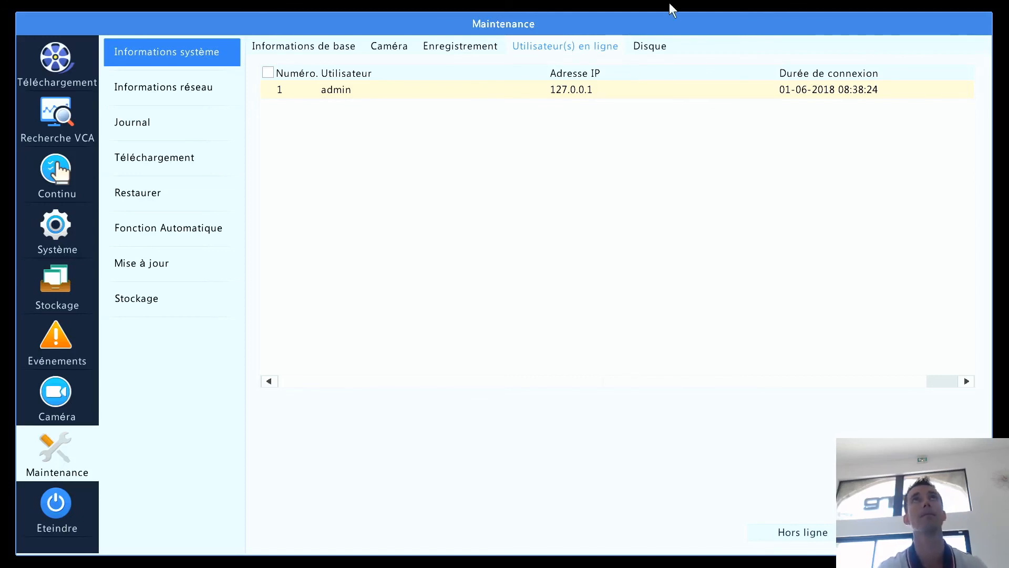
{"action": "left_click", "coordinate": [657, 42]}
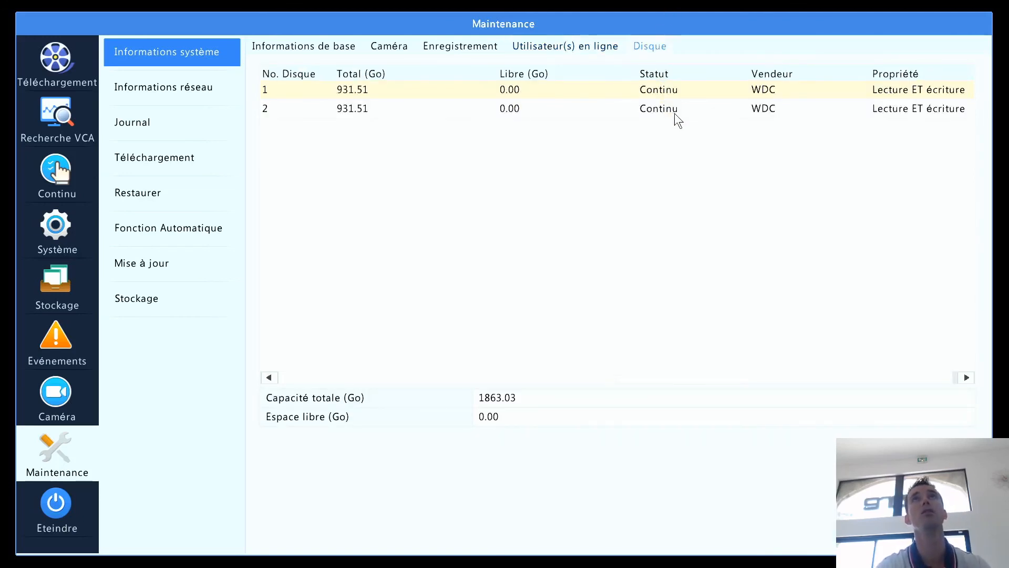
{"action": "left_click_drag", "start_coordinate": [446, 374], "coordinate": [597, 377]}
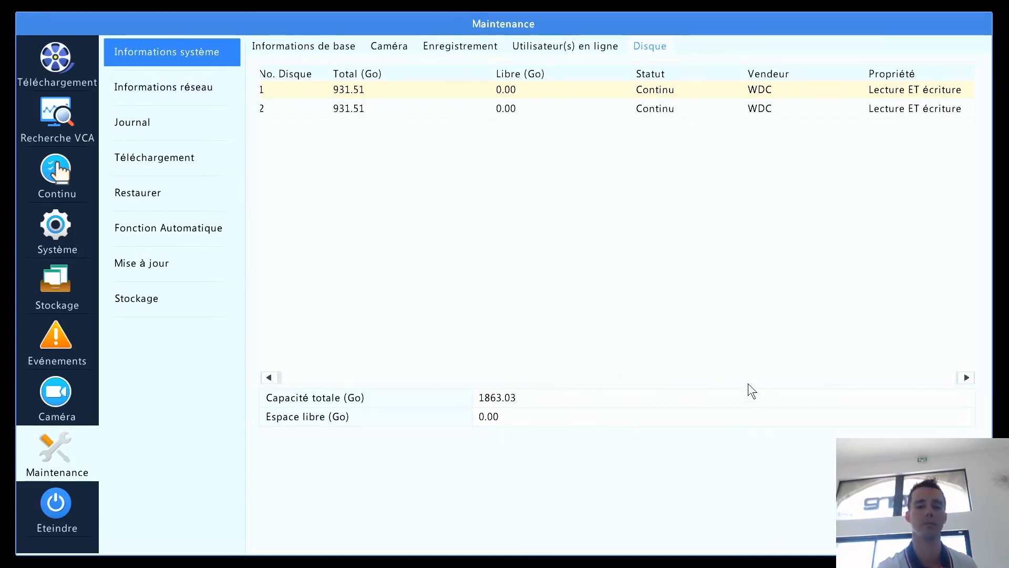
- Review the recorder's network information: traffic, network detection, IP details, 3G / 4G, PoE port status and network statistics
{"action": "left_click", "coordinate": [205, 94]}
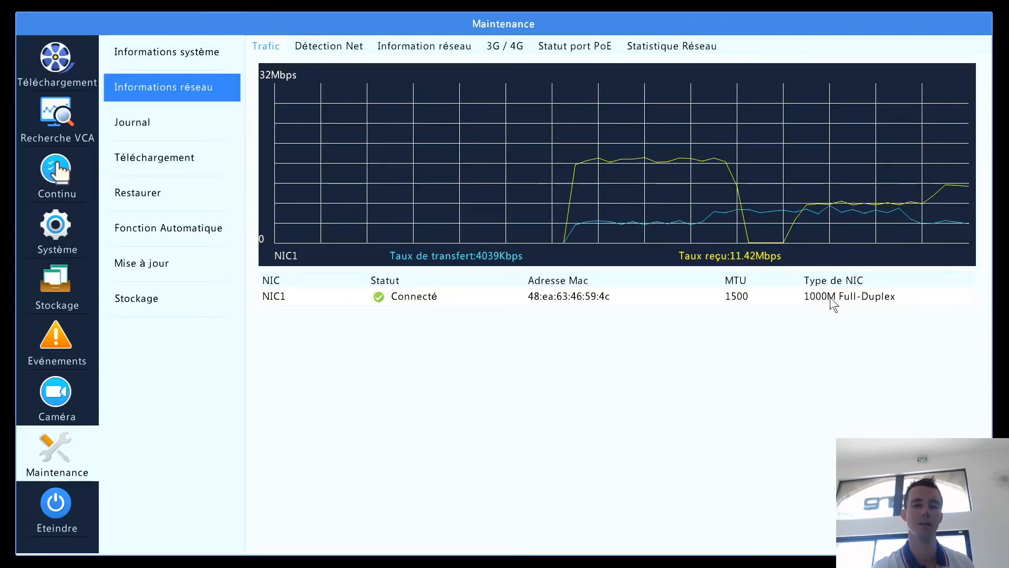
{"action": "left_click", "coordinate": [348, 46]}
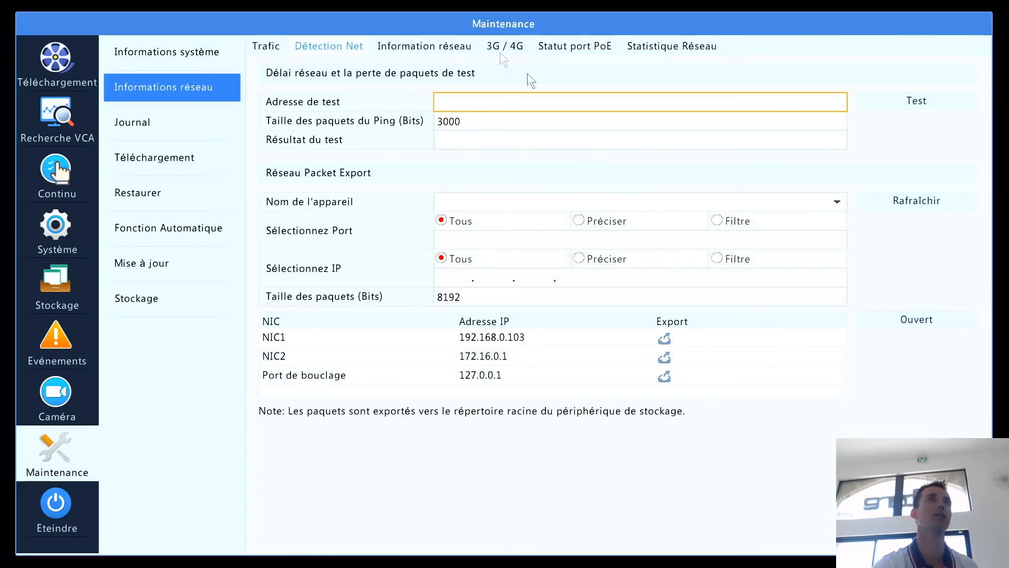
{"action": "left_click", "coordinate": [408, 46]}
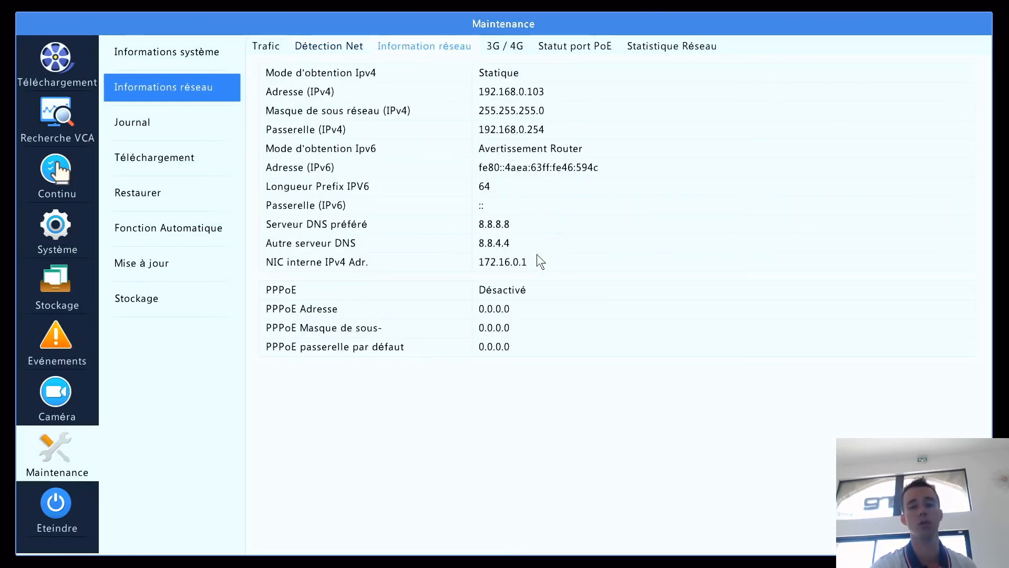
{"action": "left_click", "coordinate": [498, 47]}
{"action": "left_click", "coordinate": [575, 46]}
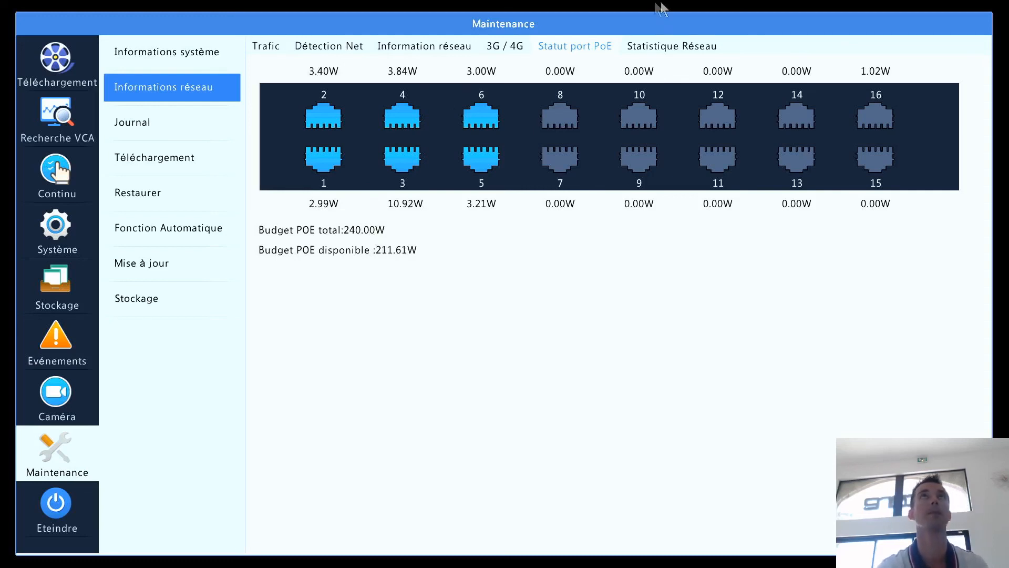
{"action": "left_click", "coordinate": [689, 45]}
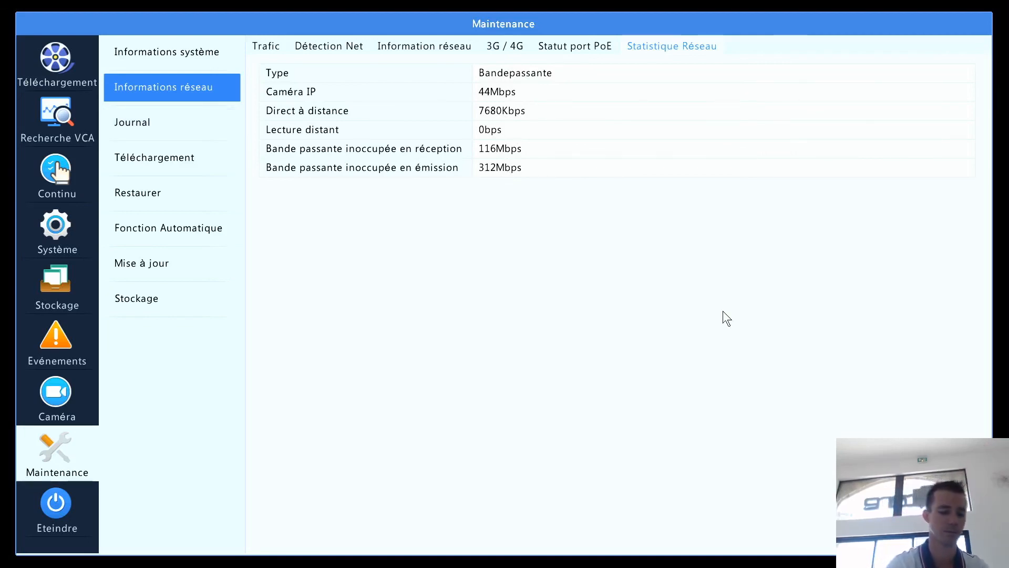
- Examine the import and export page of the maintenance download section, including its storage selection and file list
{"action": "left_click", "coordinate": [200, 158]}
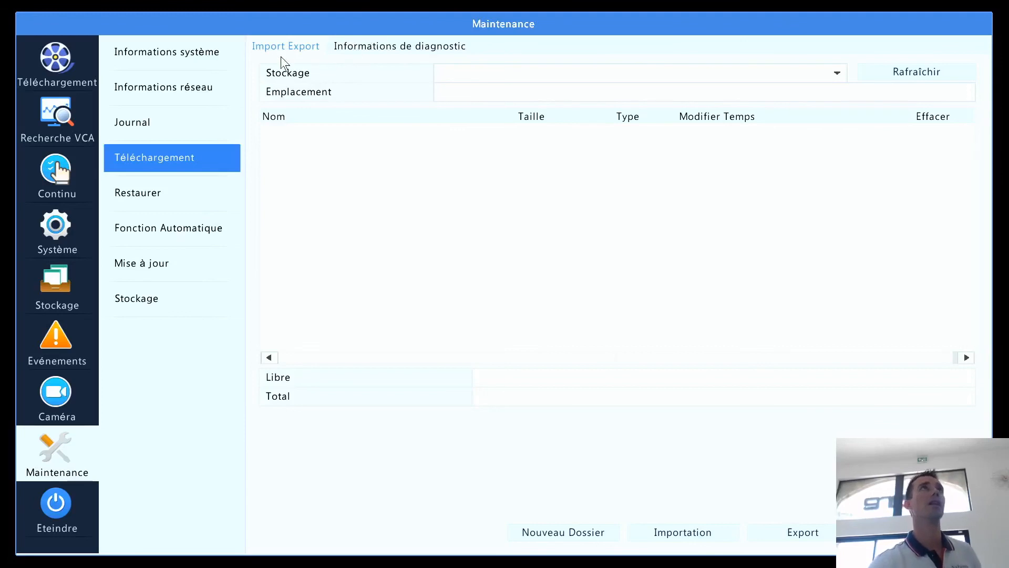
{"action": "left_click", "coordinate": [659, 529]}
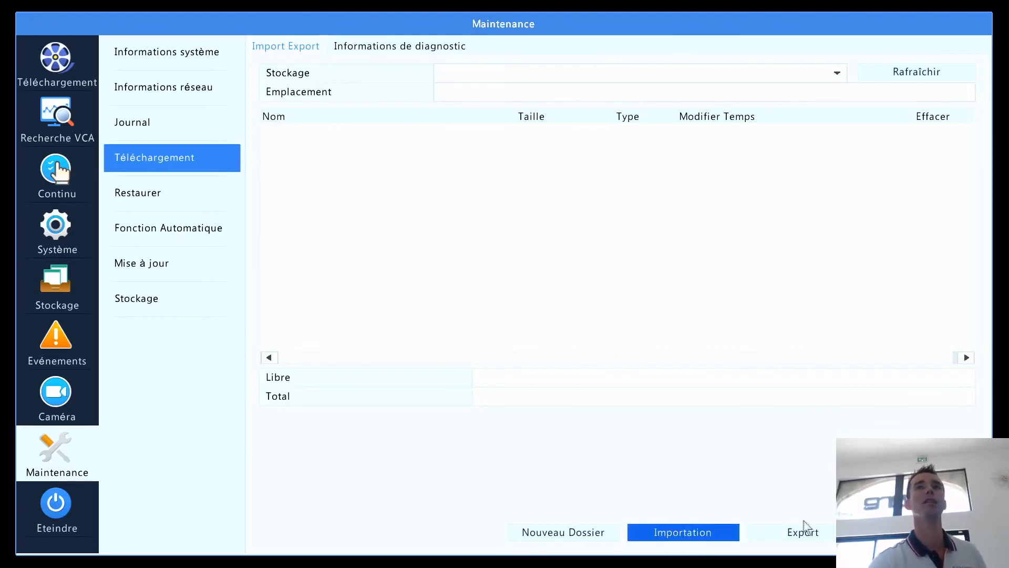
{"action": "left_click", "coordinate": [808, 532]}
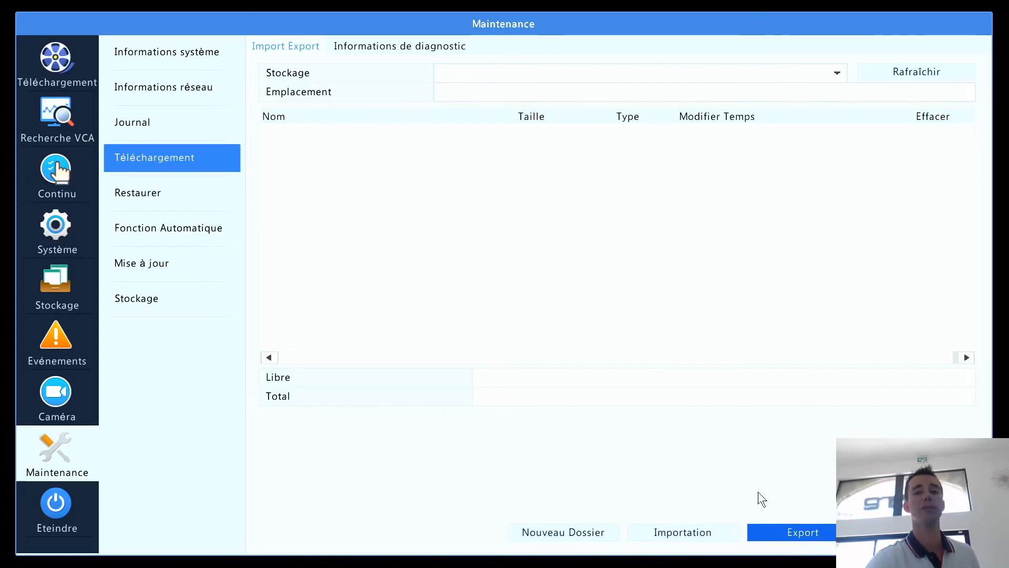
{"action": "left_click", "coordinate": [687, 532]}
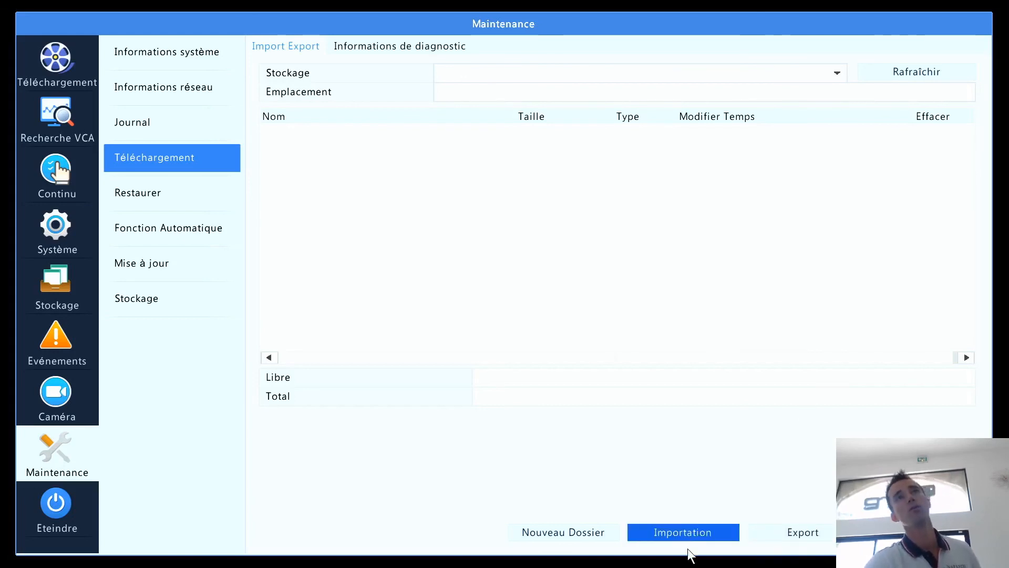
{"action": "left_click", "coordinate": [780, 534]}
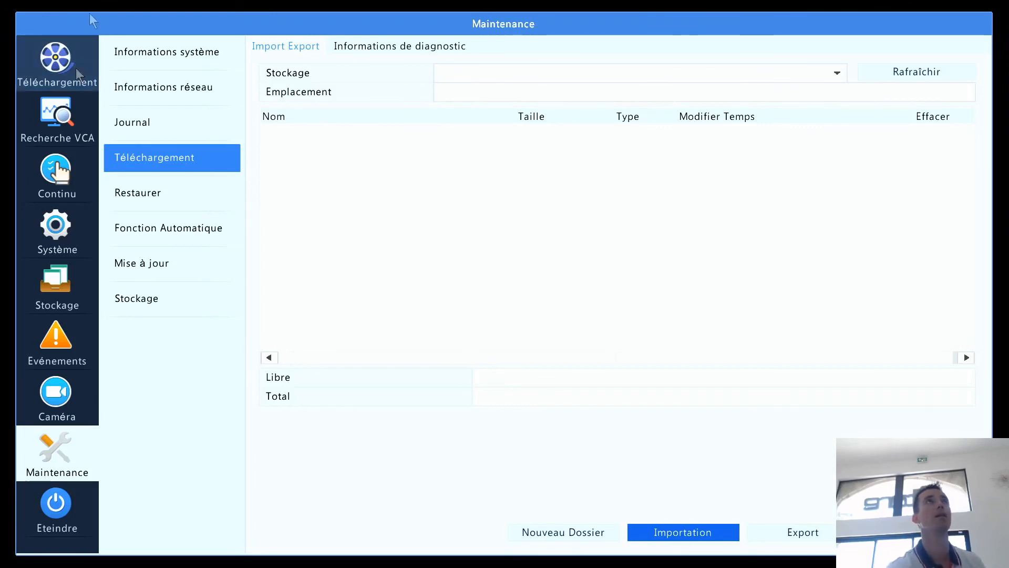
- Compare the diagnostic log histories for the NVR and IPC device types, and view the selectable cameras
{"action": "left_click", "coordinate": [339, 49]}
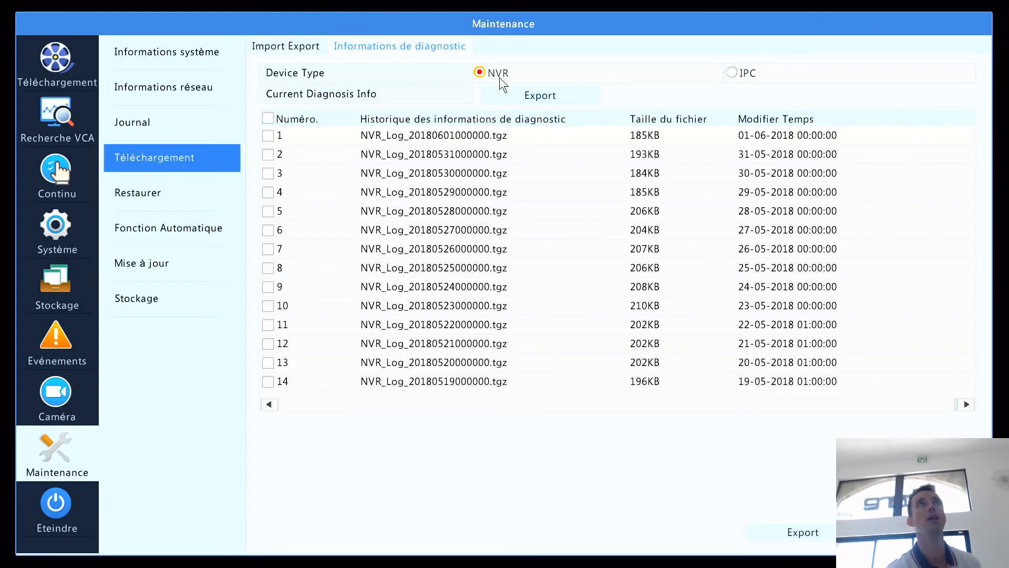
{"action": "left_click", "coordinate": [730, 73]}
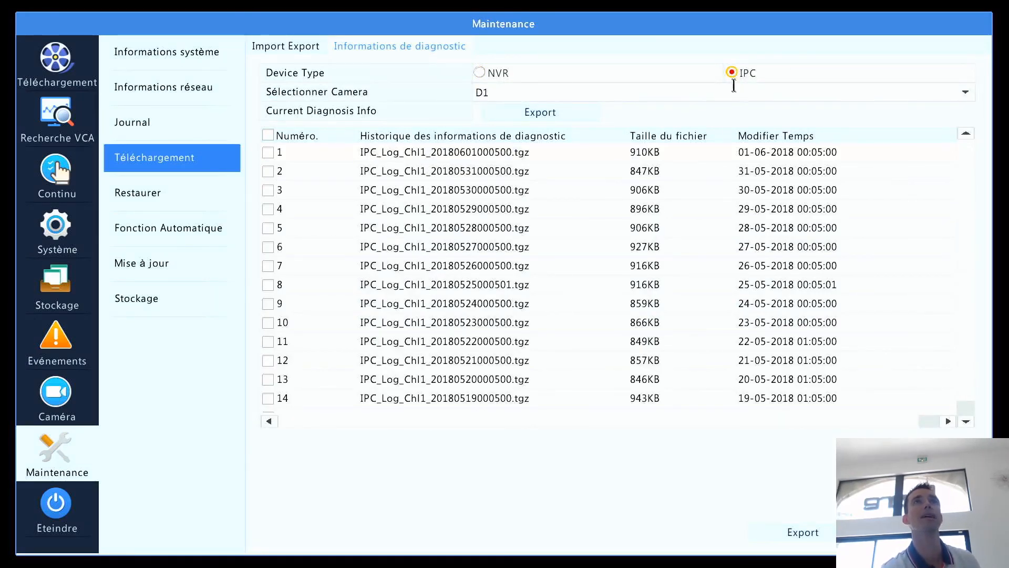
{"action": "left_click", "coordinate": [480, 73]}
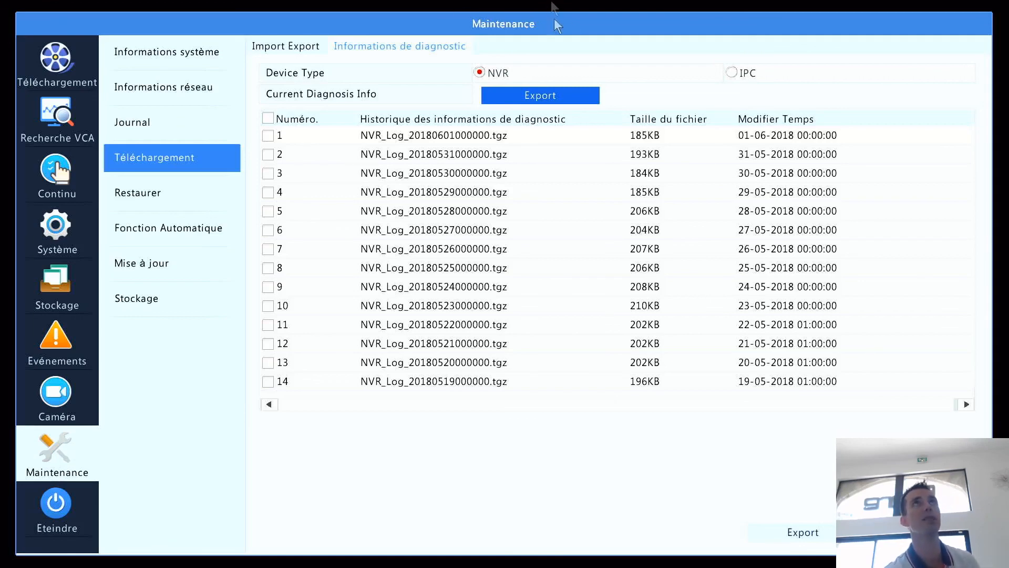
{"action": "left_click", "coordinate": [732, 73]}
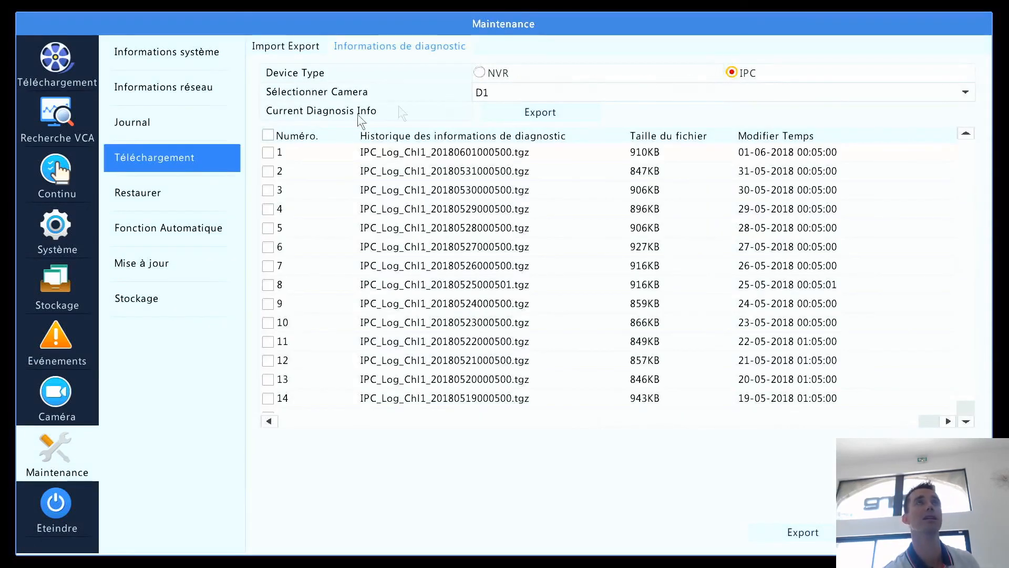
{"action": "left_click", "coordinate": [531, 92]}
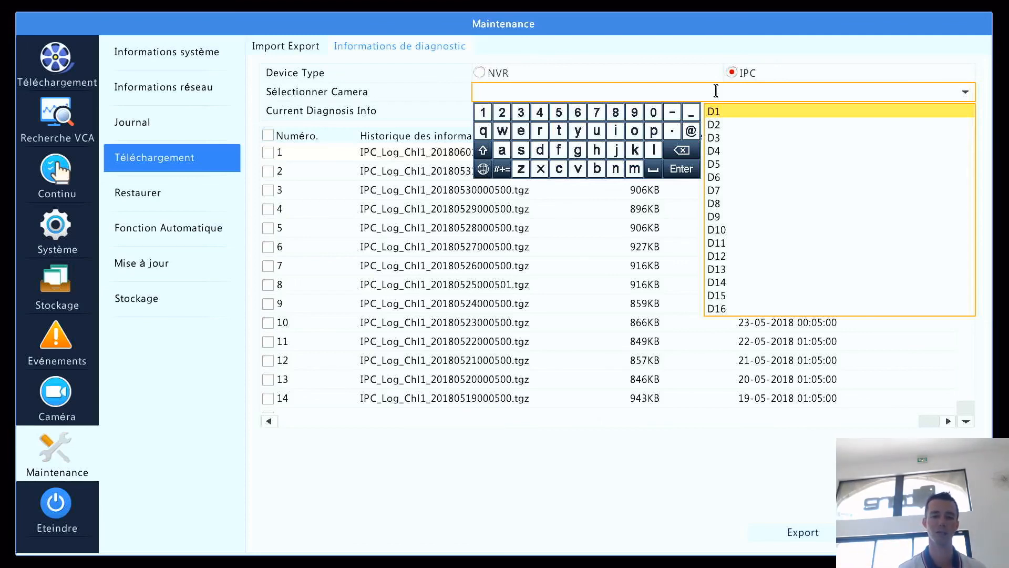
{"action": "left_click", "coordinate": [498, 70]}
- Review the factory restore options and the available automatic restart schedules
{"action": "left_click", "coordinate": [152, 190]}
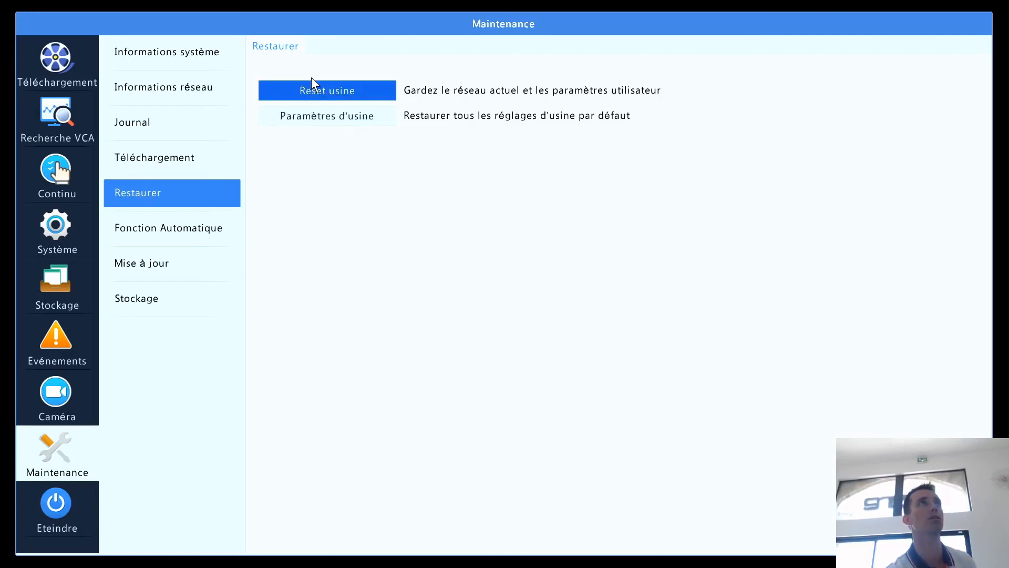
{"action": "left_click", "coordinate": [184, 242]}
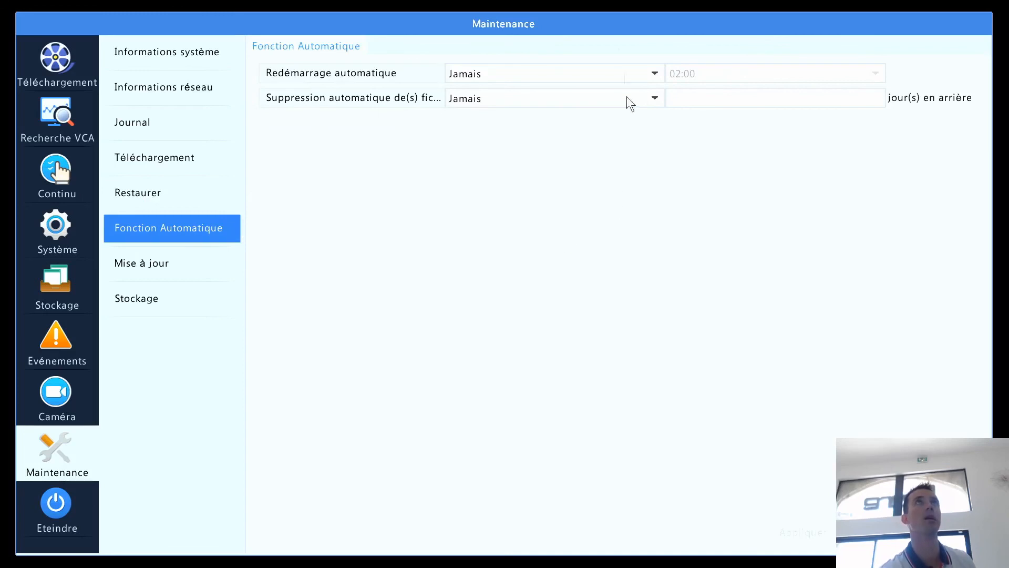
{"action": "left_click", "coordinate": [609, 74]}
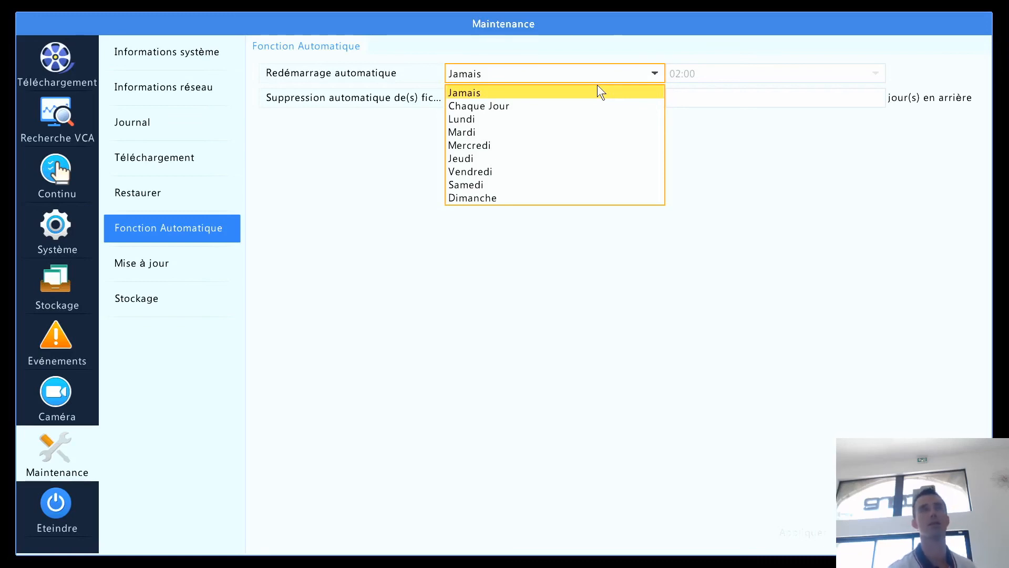
{"action": "left_click", "coordinate": [666, 252]}
- Set automatic file deletion to Personnalisé with a value of 30 days
{"action": "left_click", "coordinate": [621, 99]}
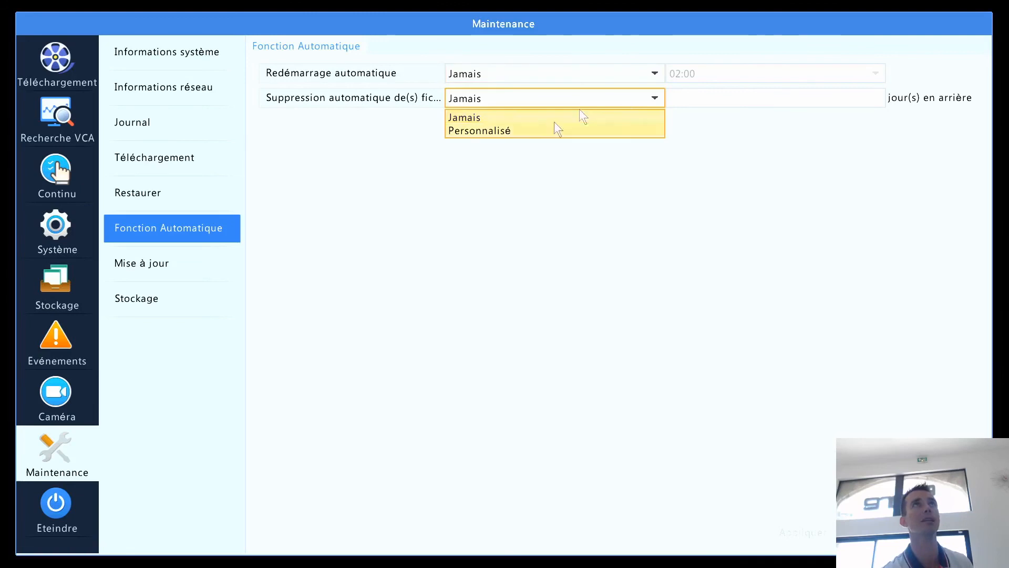
{"action": "left_click", "coordinate": [507, 131]}
{"action": "left_click", "coordinate": [707, 97]}
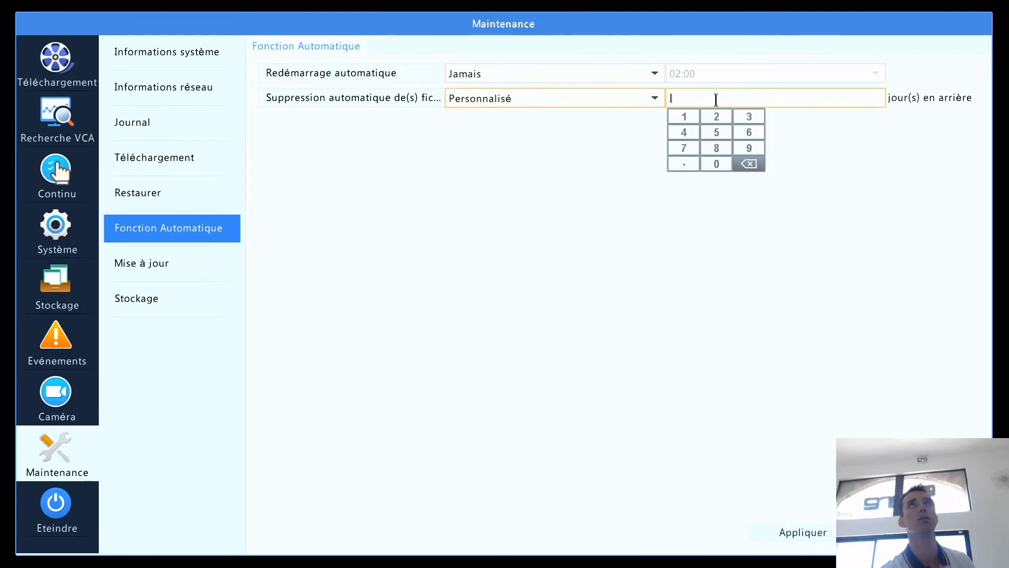
{"action": "left_click", "coordinate": [752, 117]}
{"action": "left_click", "coordinate": [723, 164]}
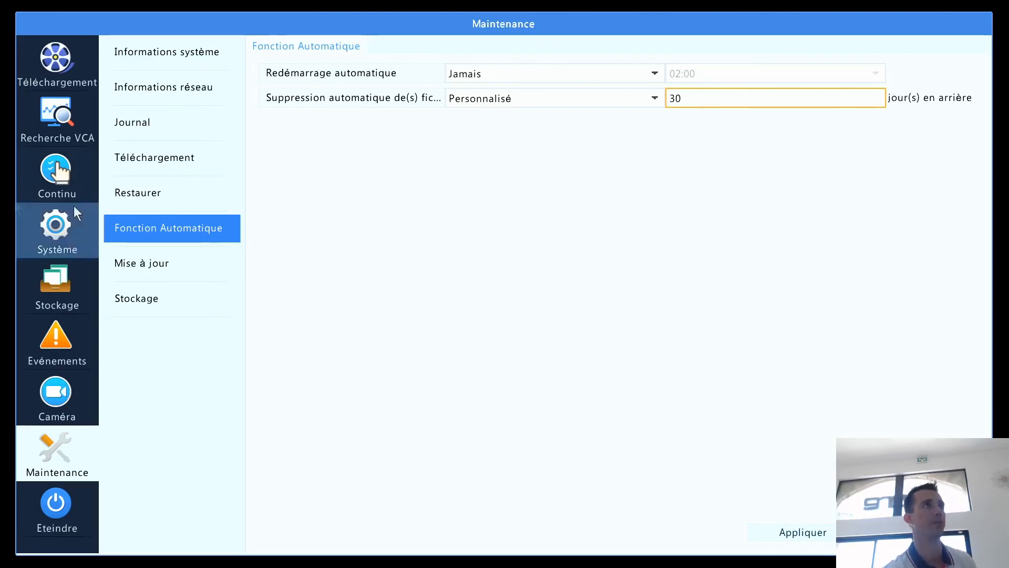
- Check the cloud for a newer recorder firmware version and view the local update page
{"action": "left_click", "coordinate": [168, 261]}
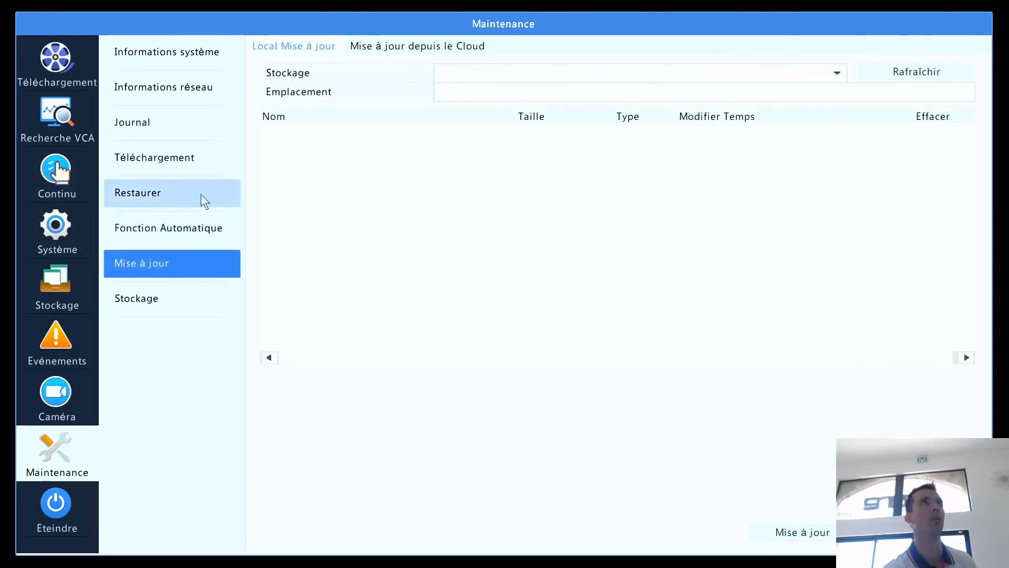
{"action": "left_click", "coordinate": [436, 50]}
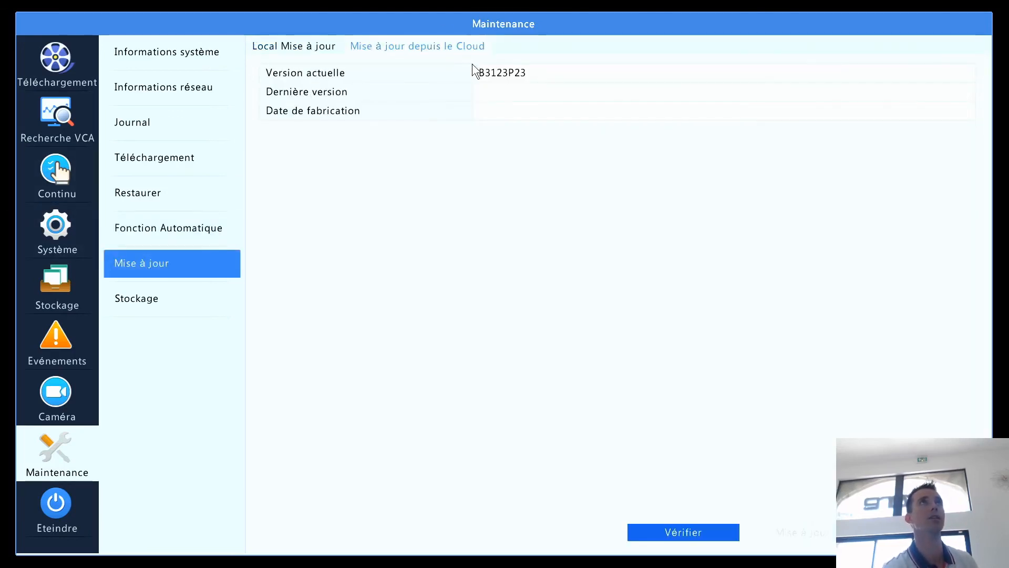
{"action": "left_click", "coordinate": [665, 536]}
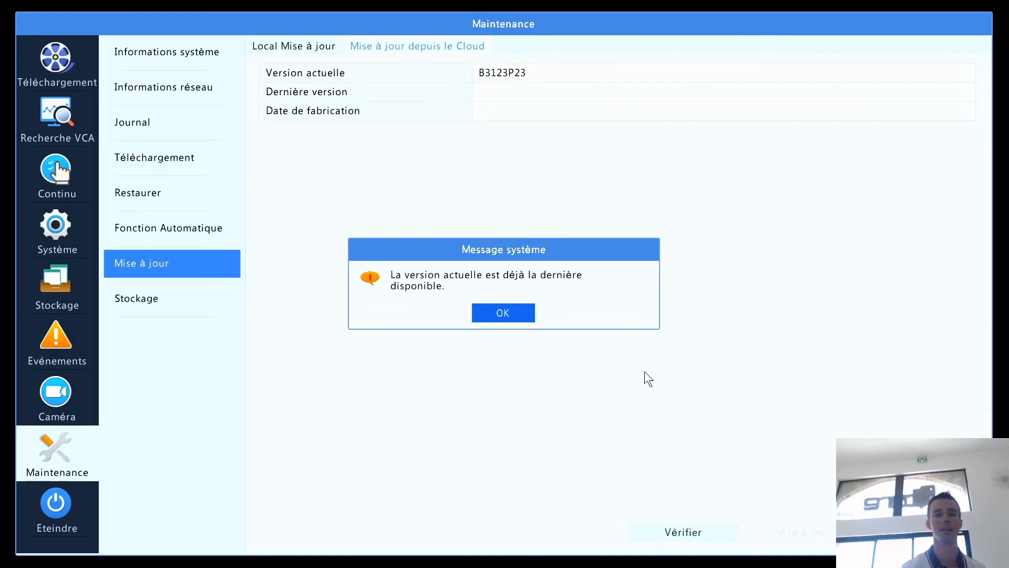
{"action": "left_click", "coordinate": [497, 311]}
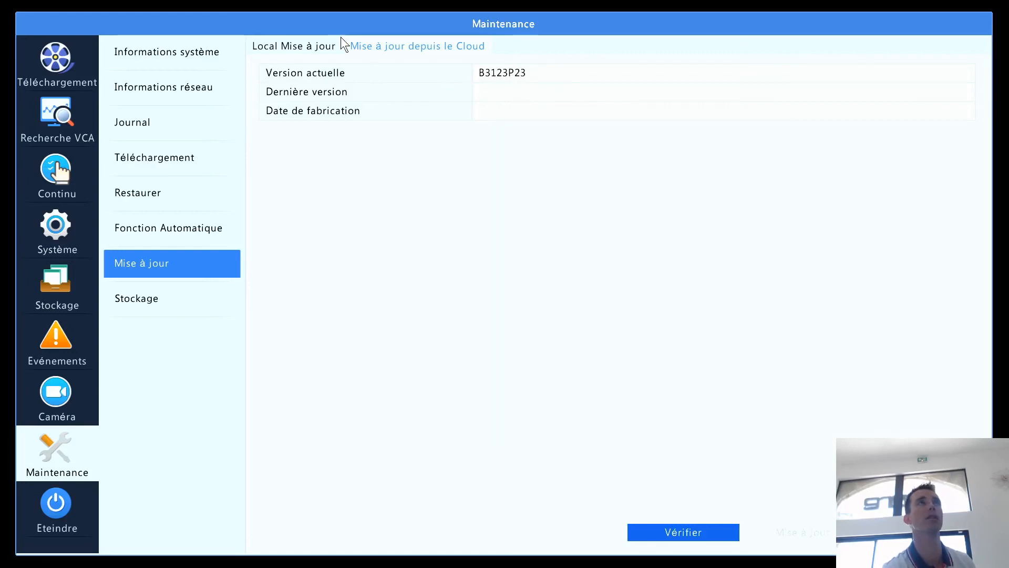
{"action": "left_click", "coordinate": [319, 48]}
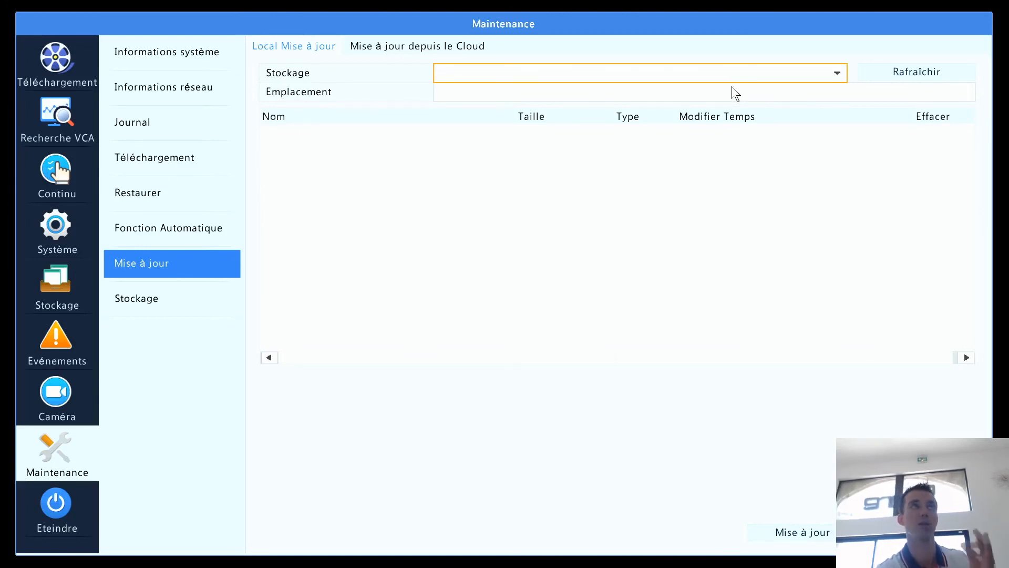
- Compare the hard disk S.M.A.R.T. test and bad sector detection pages in the storage maintenance section
{"action": "left_click", "coordinate": [155, 300]}
{"action": "left_click", "coordinate": [434, 47]}
{"action": "left_click", "coordinate": [326, 50]}
{"action": "left_click", "coordinate": [394, 48]}
{"action": "left_click", "coordinate": [321, 48]}
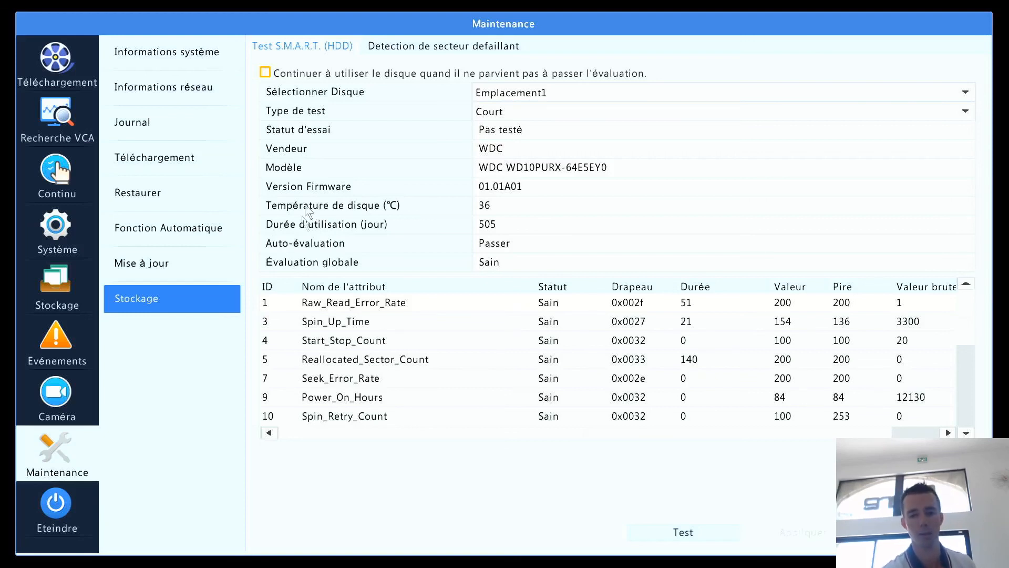
- Examine the S.M.A.R.T. test types, disk choices and full attribute table, plus the bad sector detection settings
{"action": "left_click", "coordinate": [548, 110]}
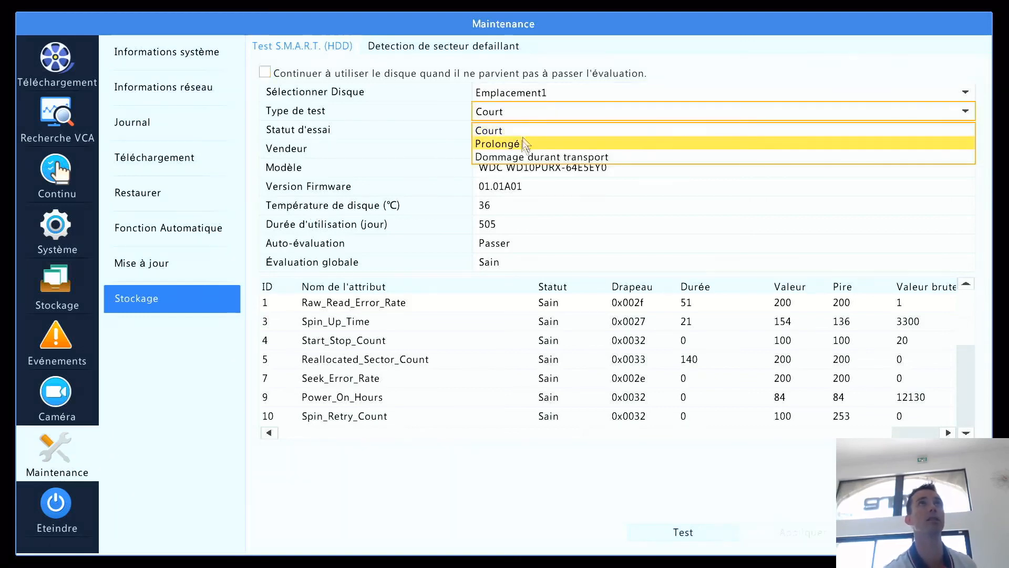
{"action": "left_click", "coordinate": [560, 96]}
{"action": "left_click", "coordinate": [535, 125]}
{"action": "left_click", "coordinate": [535, 94]}
{"action": "left_click", "coordinate": [532, 113]}
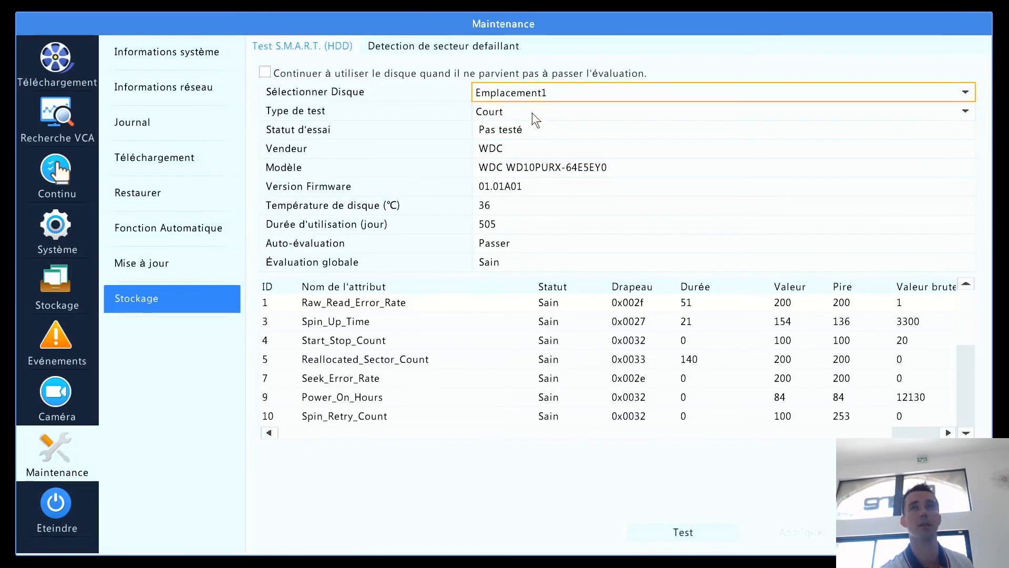
{"action": "left_click", "coordinate": [776, 435]}
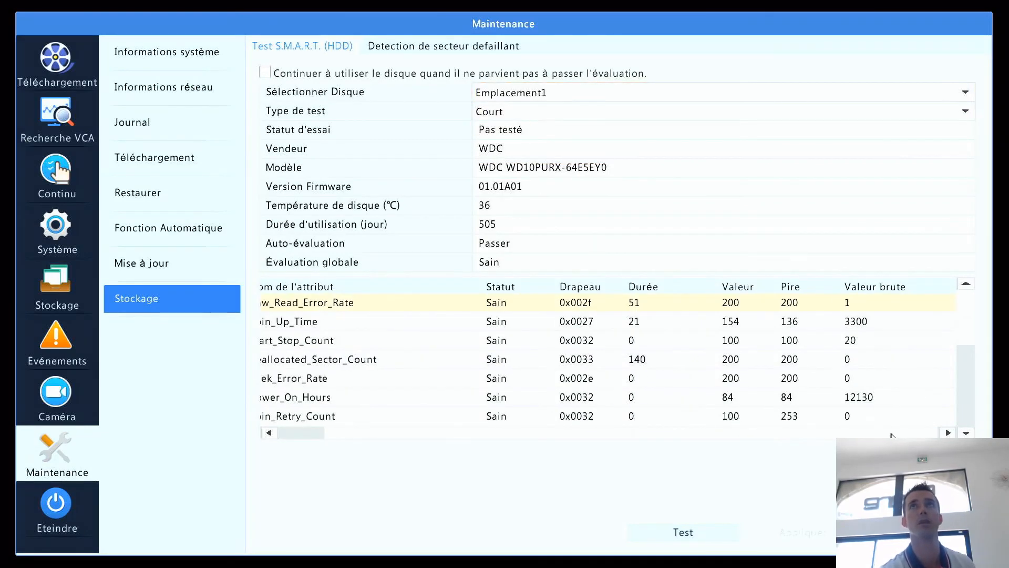
{"action": "left_click", "coordinate": [404, 49]}
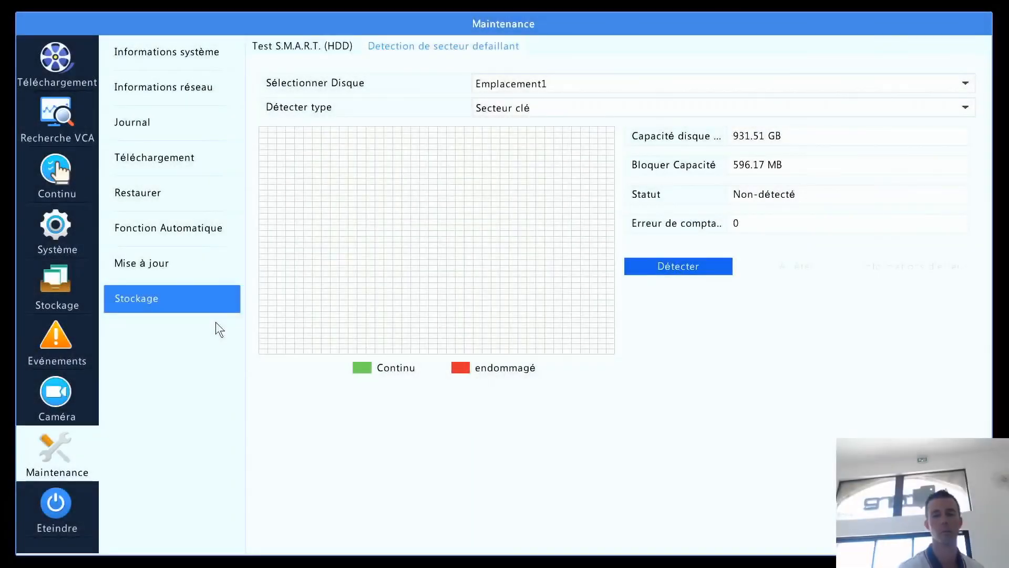
- Bring up the recorder's shutdown and restart confirmations and decline each one
{"action": "left_click", "coordinate": [85, 492]}
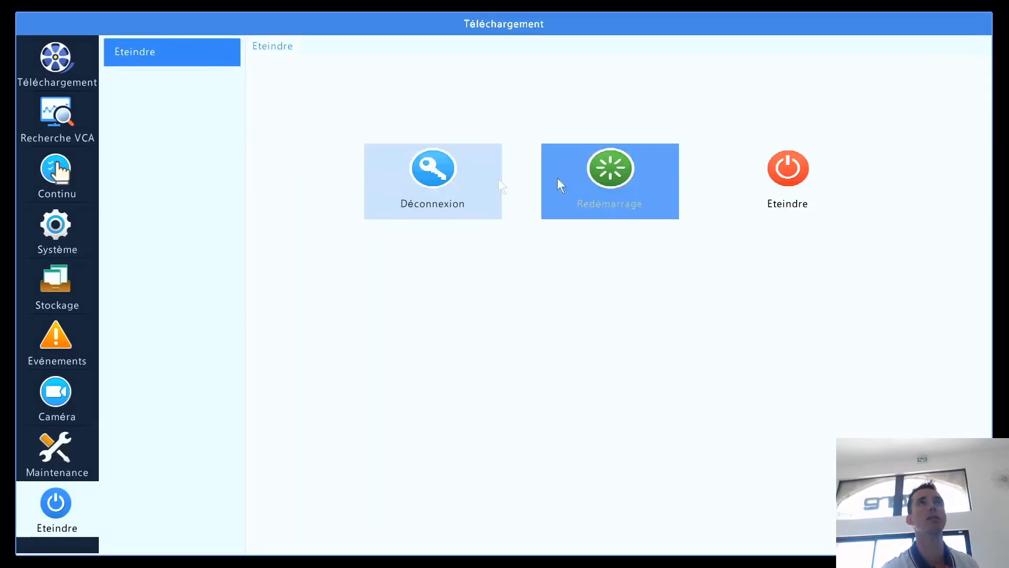
{"action": "left_click", "coordinate": [800, 177]}
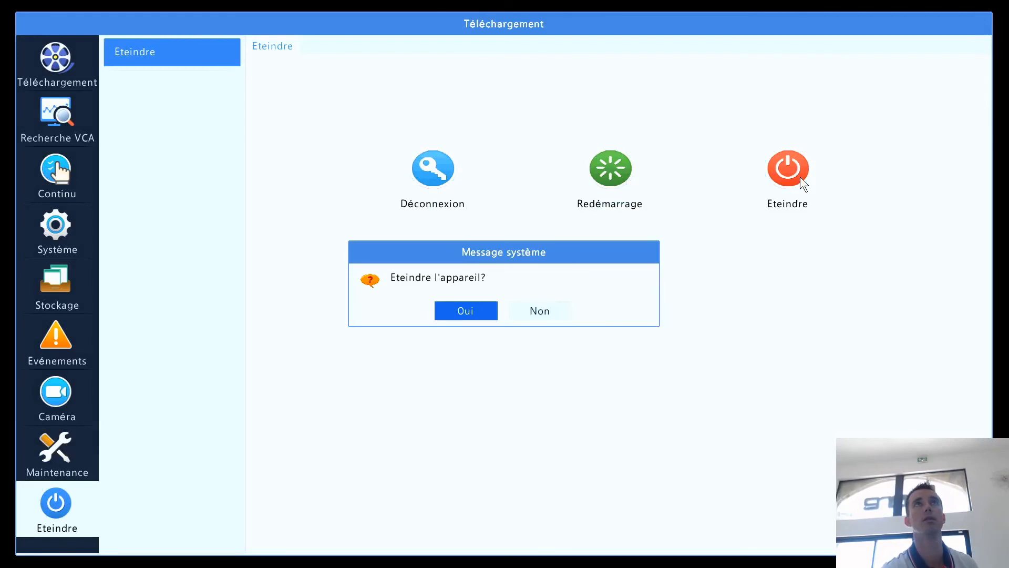
{"action": "left_click", "coordinate": [562, 315]}
{"action": "left_click", "coordinate": [604, 193]}
{"action": "left_click", "coordinate": [540, 309]}
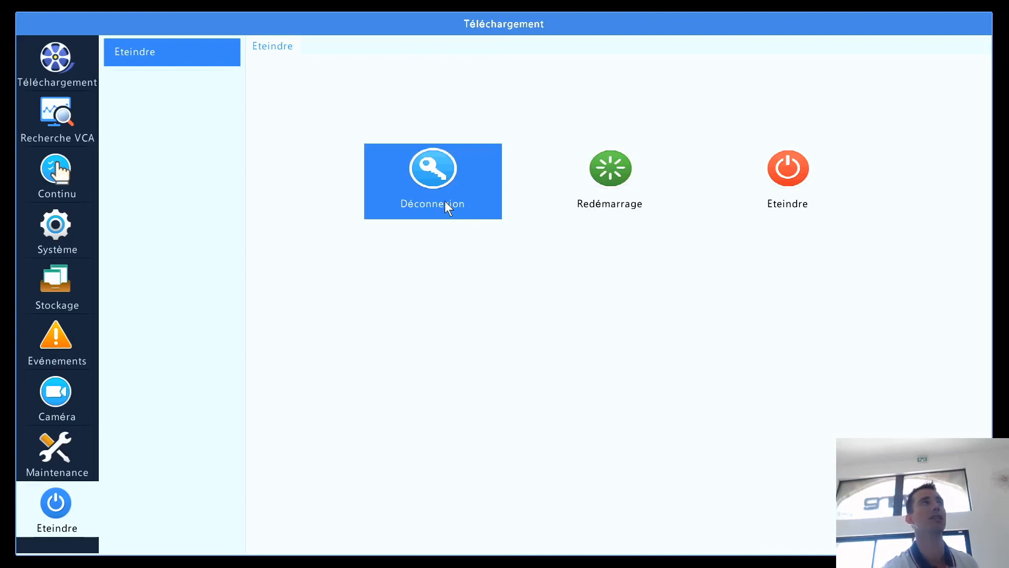
- Log out of the recorder's menu and switch the live view to a four-window layout
{"action": "left_click", "coordinate": [434, 170]}
{"action": "left_click", "coordinate": [479, 308]}
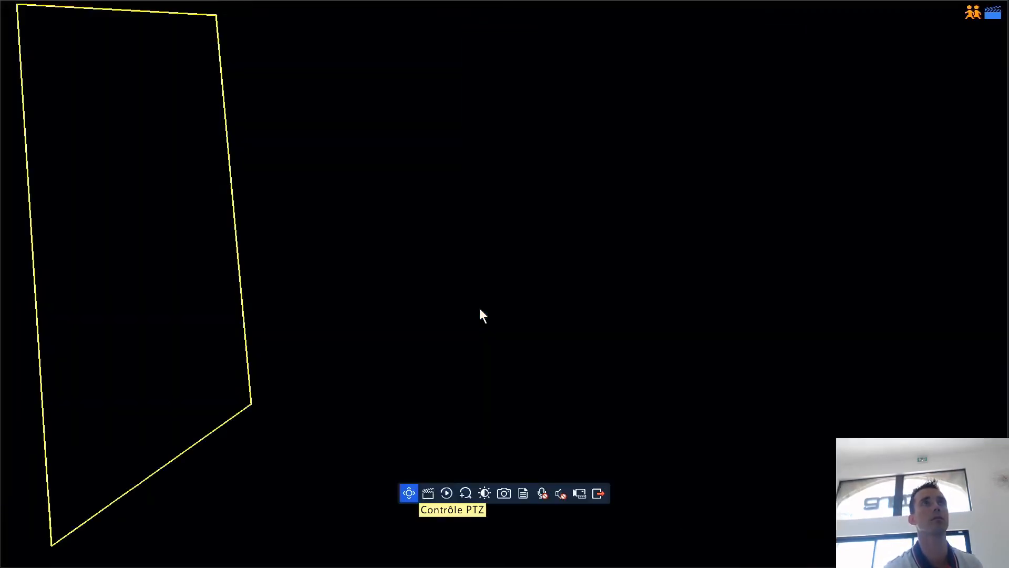
{"action": "right_click", "coordinate": [508, 218]}
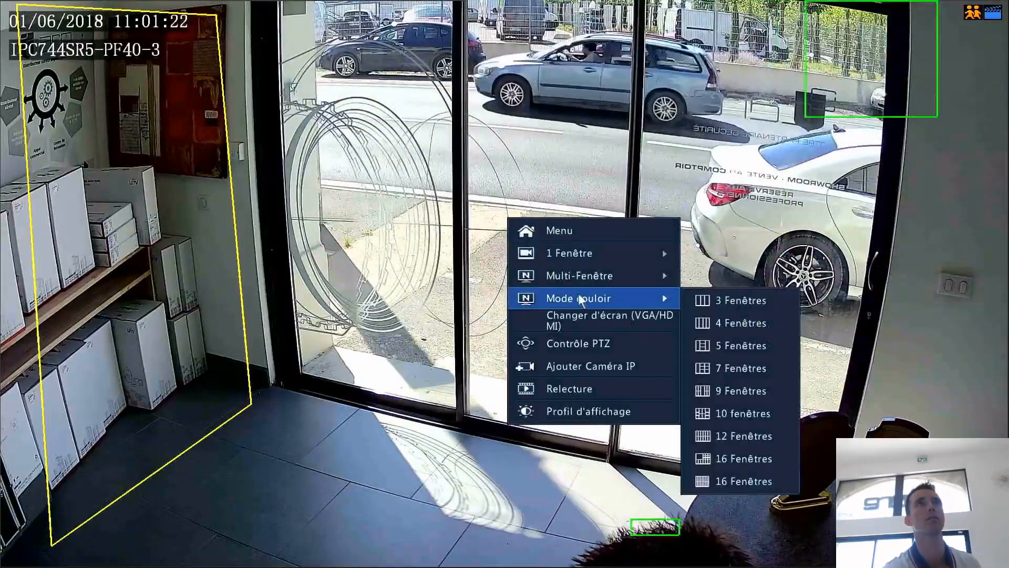
{"action": "mouse_move", "coordinate": [595, 278]}
{"action": "left_click", "coordinate": [709, 277]}
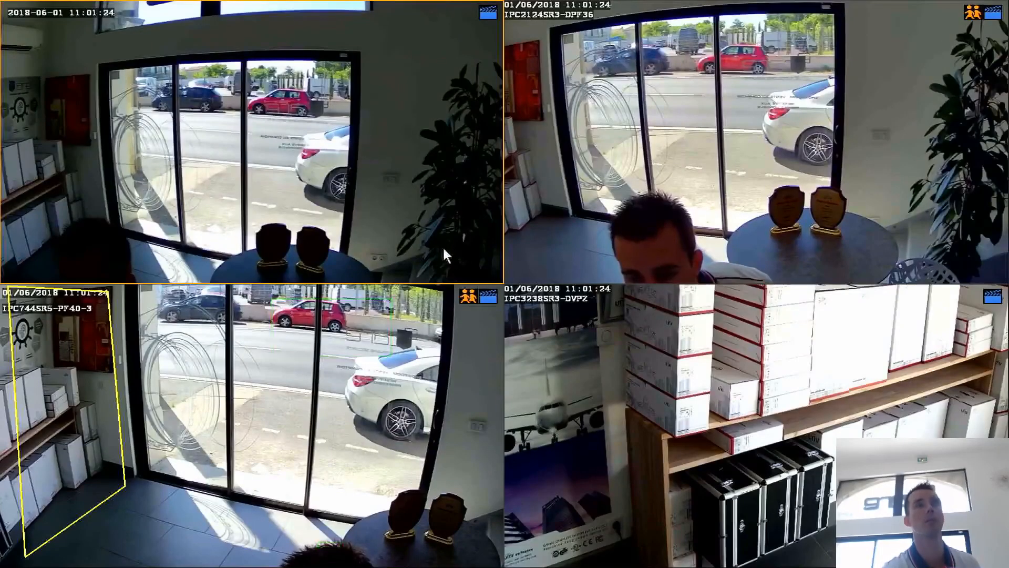